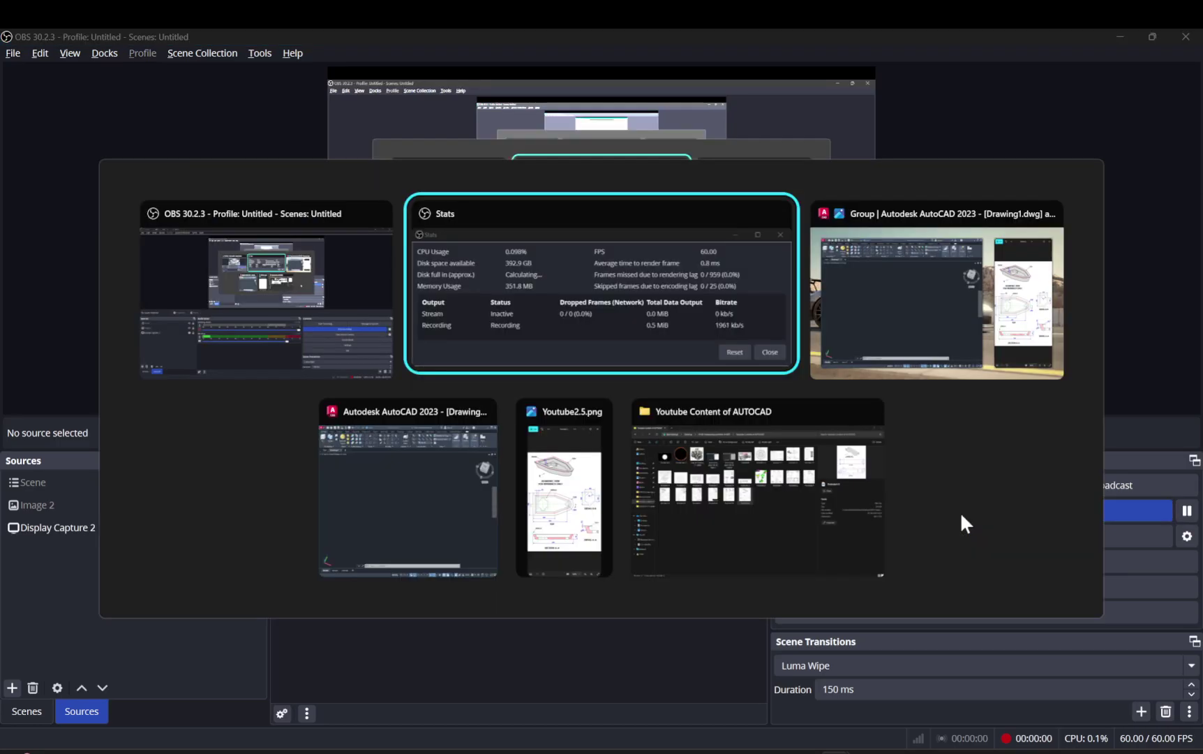
{"action": "key", "text": "alt+Tab"}
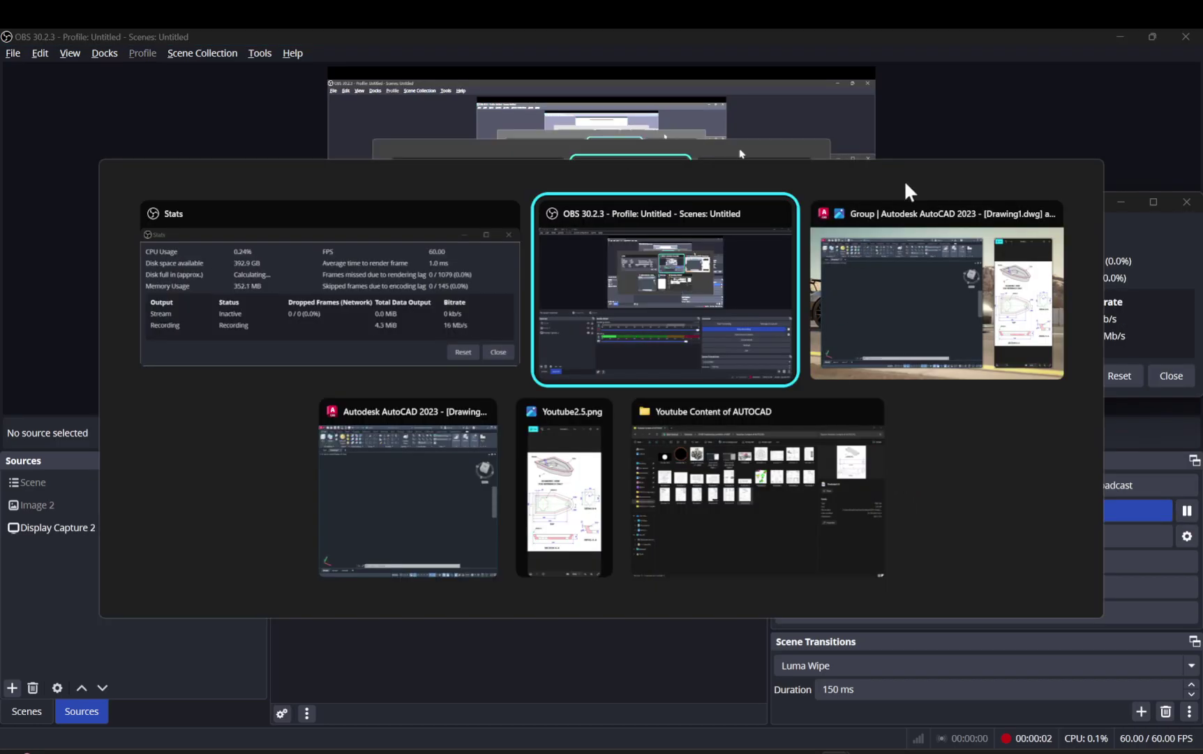
Step: Bring the AutoCAD window with the boat reference image to the front
{"action": "left_click", "coordinate": [907, 206]}
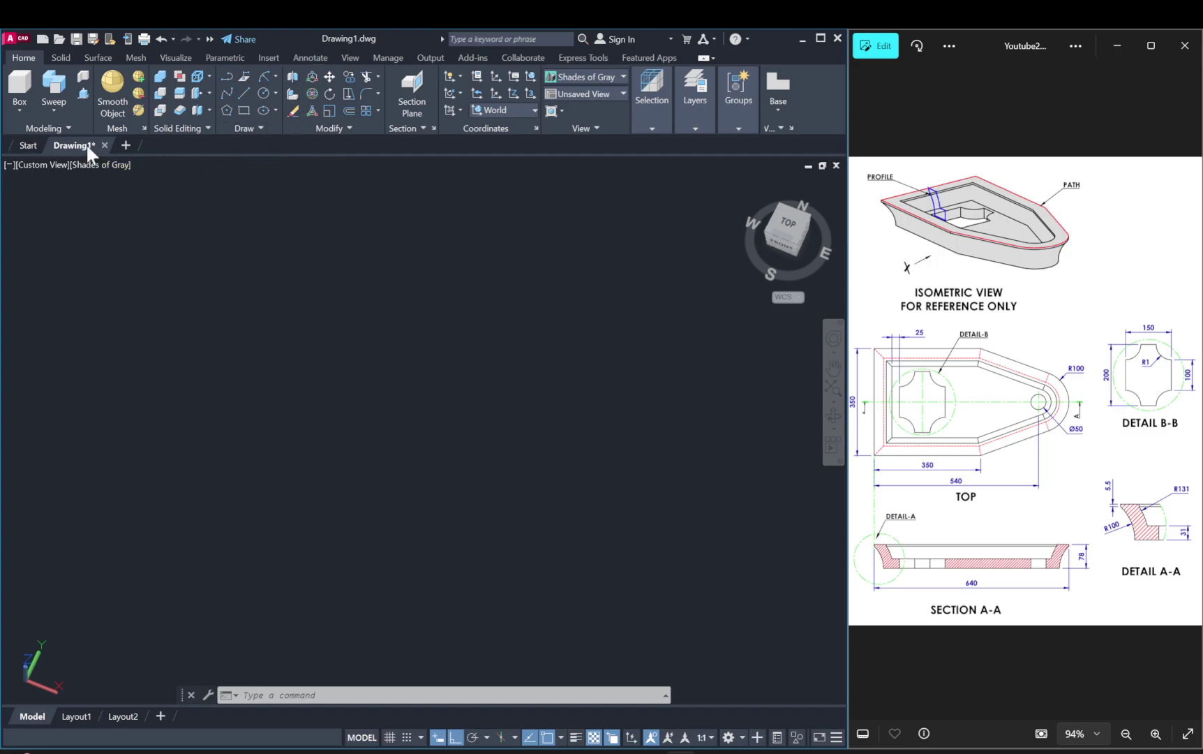
Step: Switch to the Drafting & Annotation workspace and look straight down from the Top view
{"action": "left_click", "coordinate": [210, 38]}
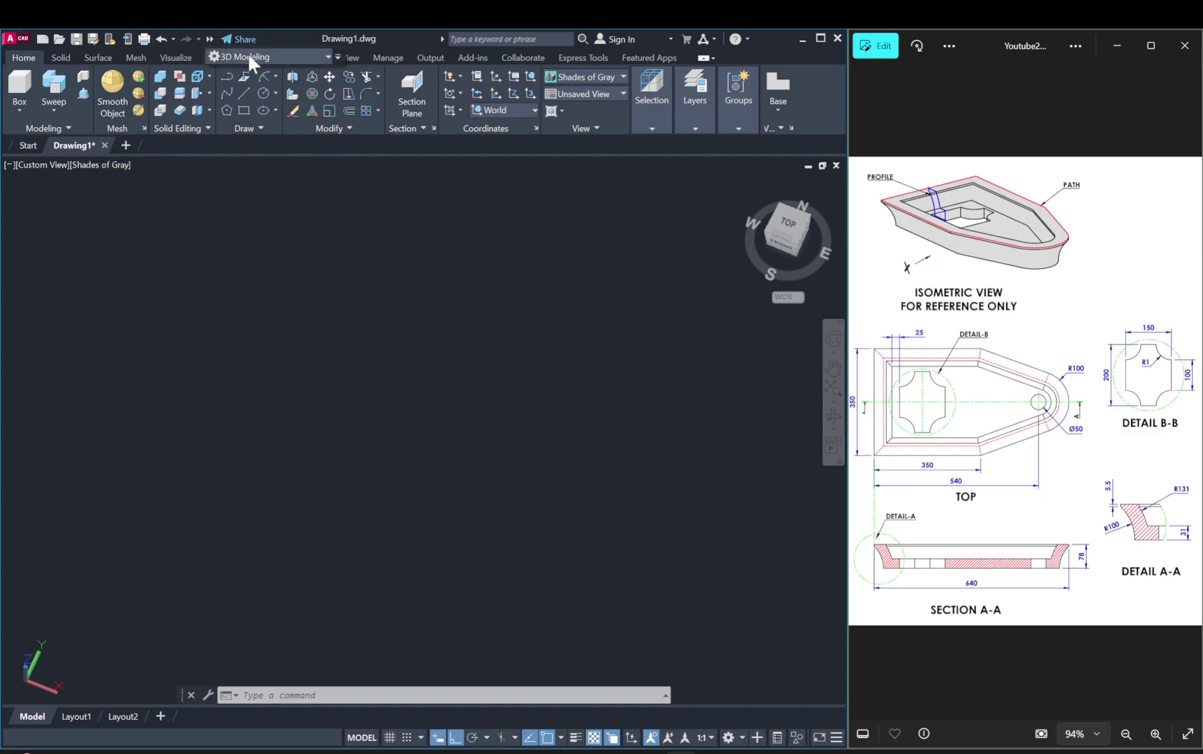
{"action": "left_click", "coordinate": [272, 56]}
{"action": "left_click", "coordinate": [271, 75]}
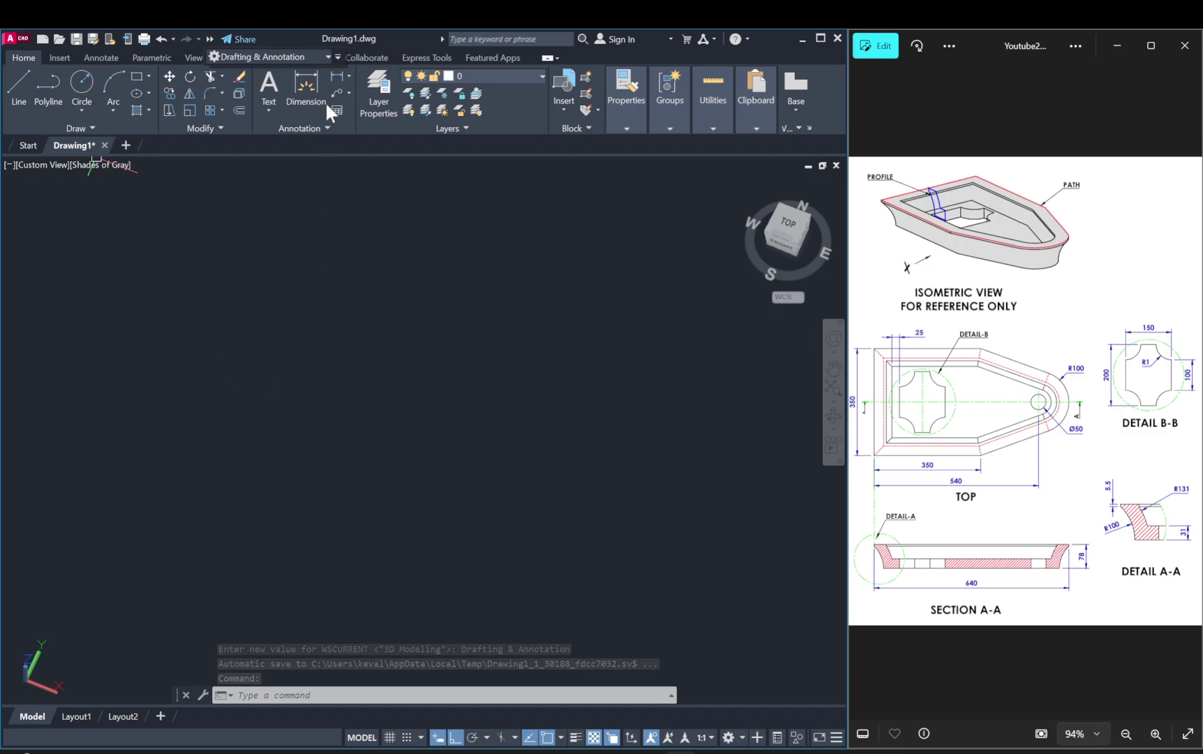
{"action": "left_click", "coordinate": [791, 224]}
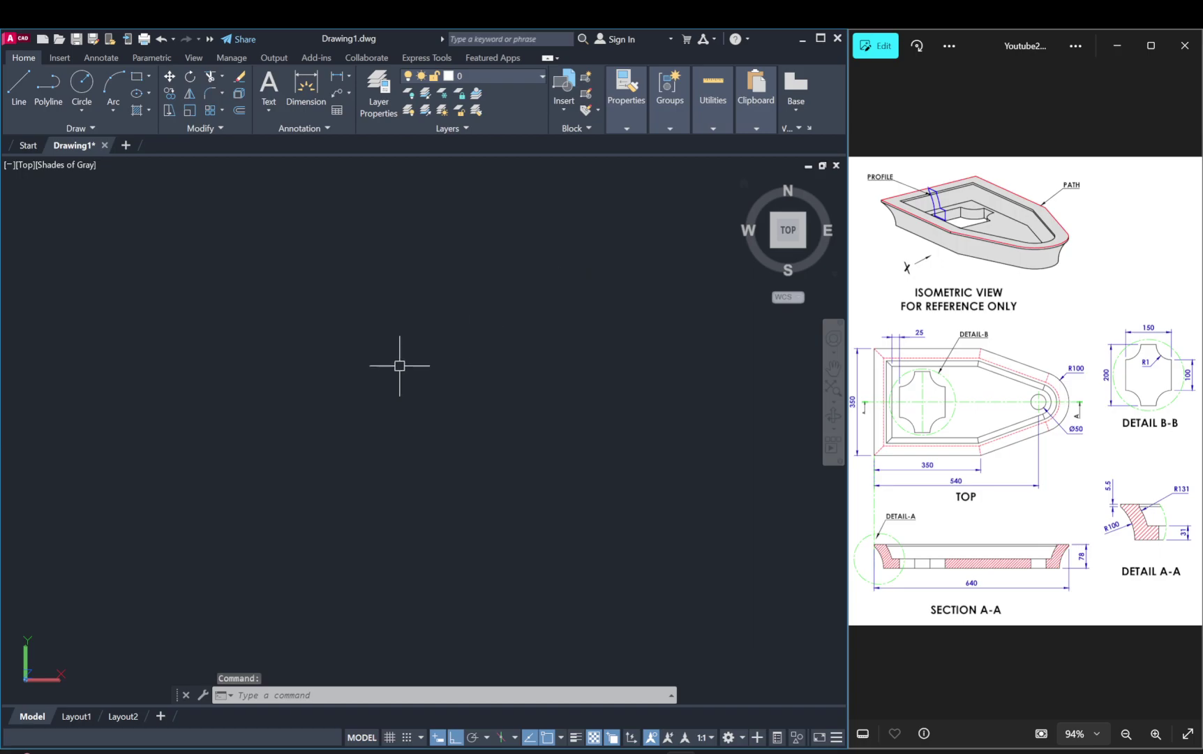
Step: Draw a 350-unit vertical line
{"action": "type", "text": "l"}
{"action": "key", "text": "Return"}
{"action": "left_click", "coordinate": [194, 342]}
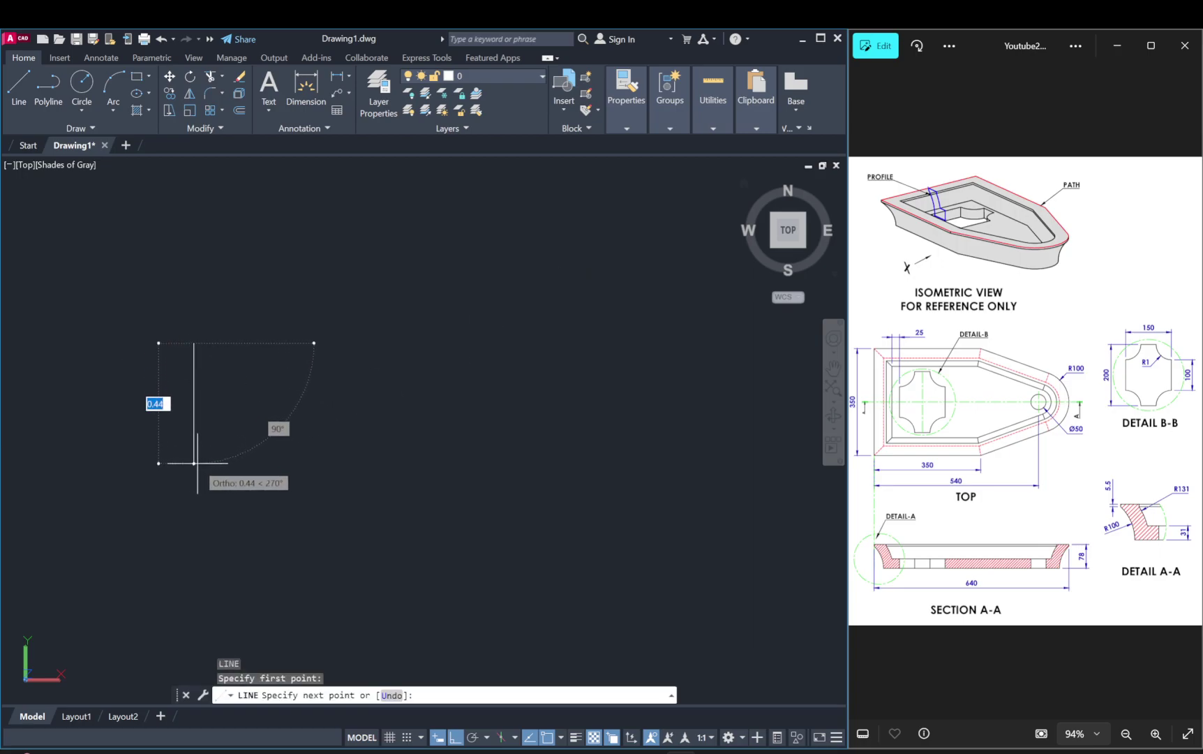
{"action": "type", "text": "350"}
{"action": "key", "text": "Return"}
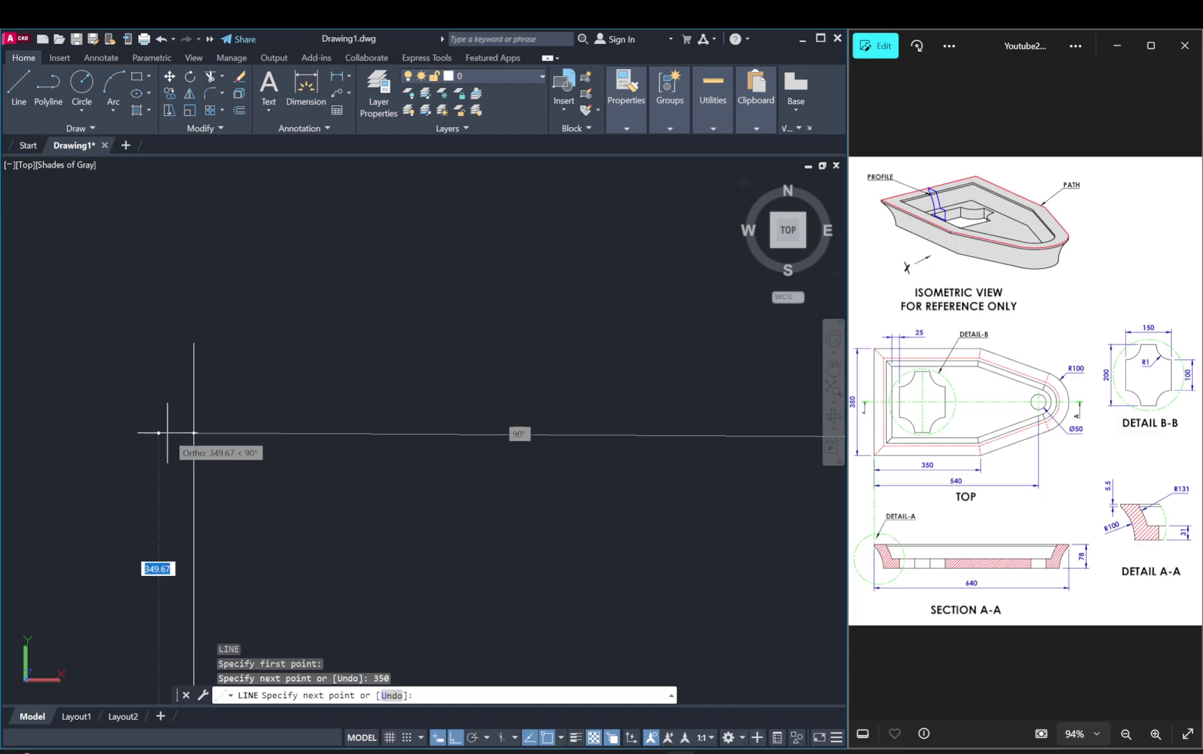
{"action": "middle_click_drag", "start_coordinate": [393, 446], "coordinate": [321, 270]}
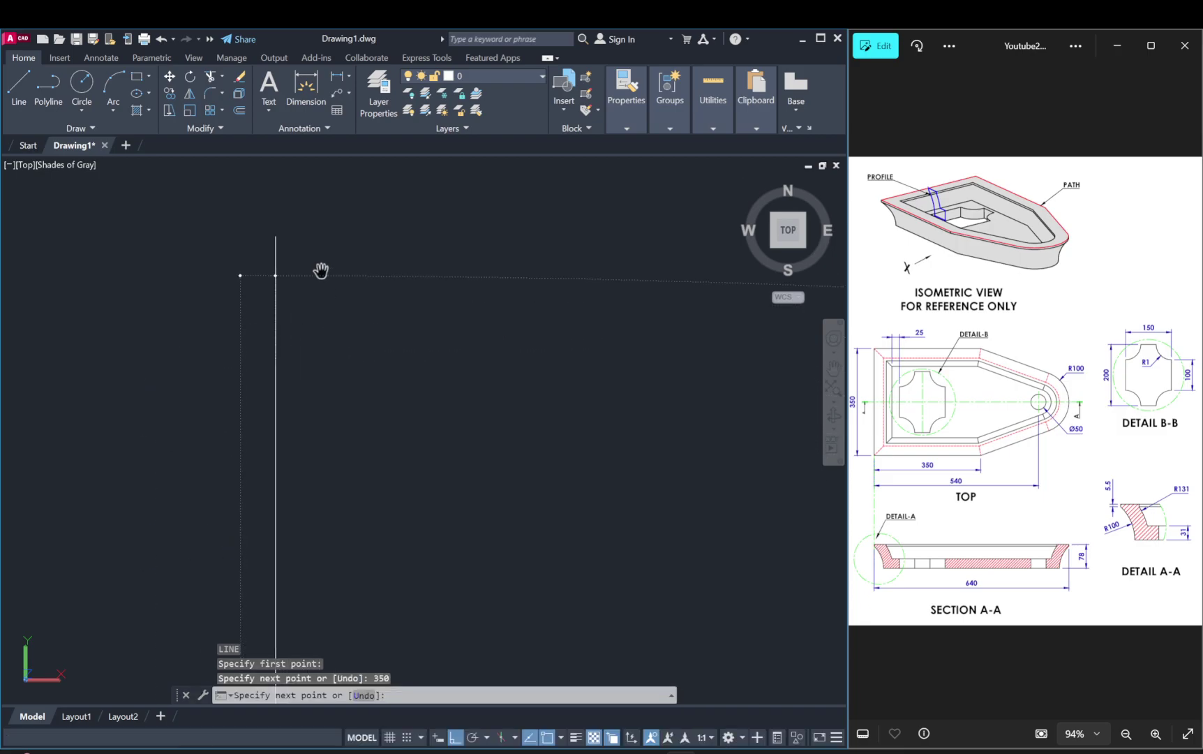
{"action": "middle_click_drag", "start_coordinate": [367, 368], "coordinate": [408, 430]}
{"action": "middle_click_drag", "start_coordinate": [365, 290], "coordinate": [408, 271]}
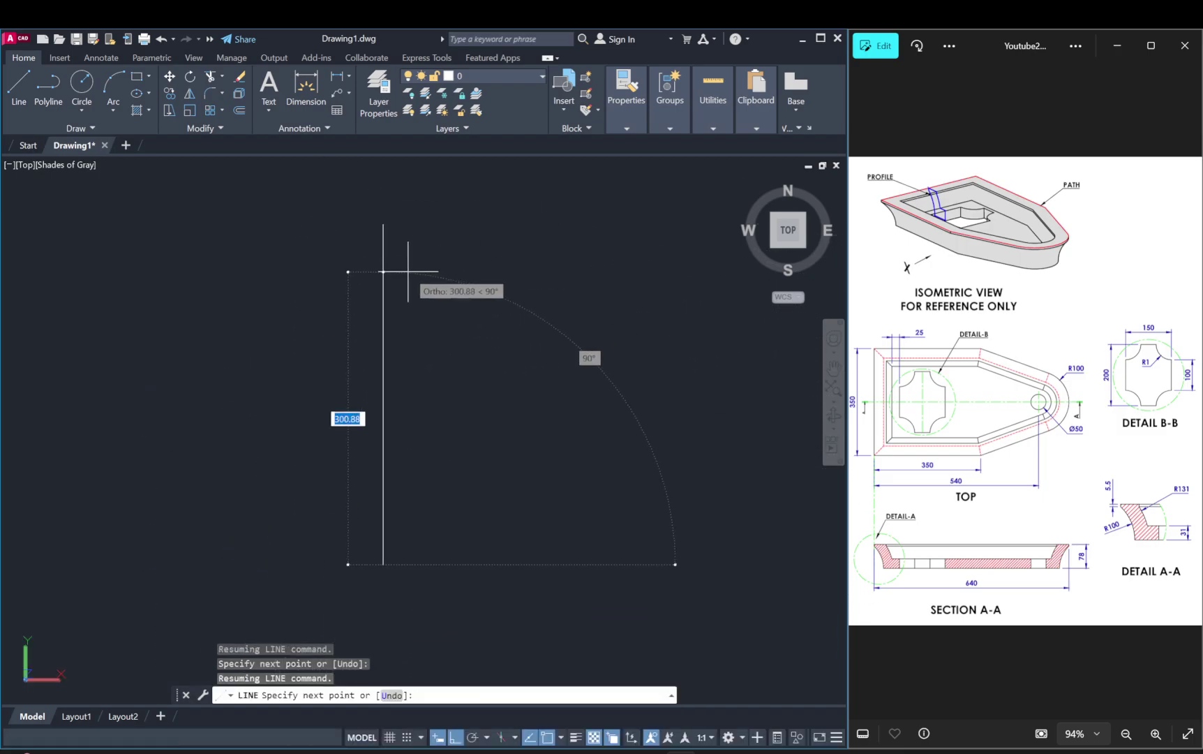
{"action": "scroll", "coordinate": [422, 277], "scroll_direction": "down", "scroll_amount": 3}
{"action": "key", "text": "Escape"}
{"action": "key", "text": "Escape"}
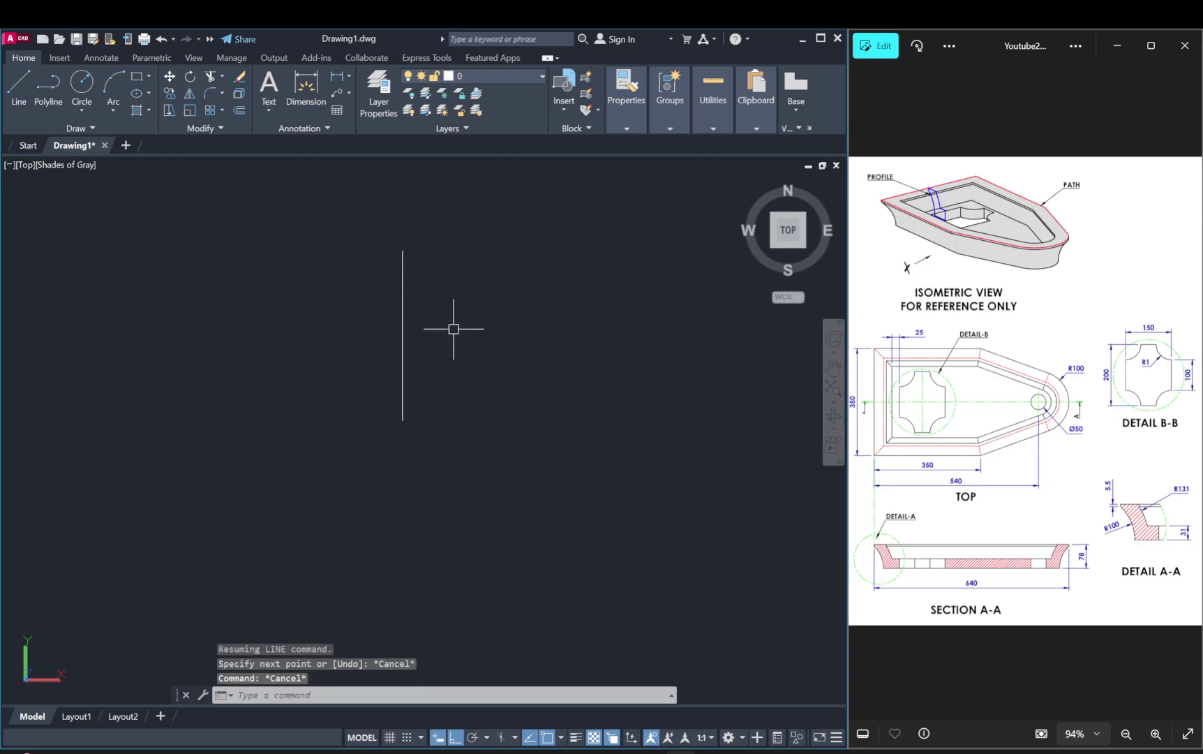
{"action": "middle_click_drag", "start_coordinate": [453, 329], "coordinate": [397, 343]}
Step: Draw horizontal lines from the bottom and top ends of the vertical line
{"action": "type", "text": "l"}
{"action": "key", "text": "Return"}
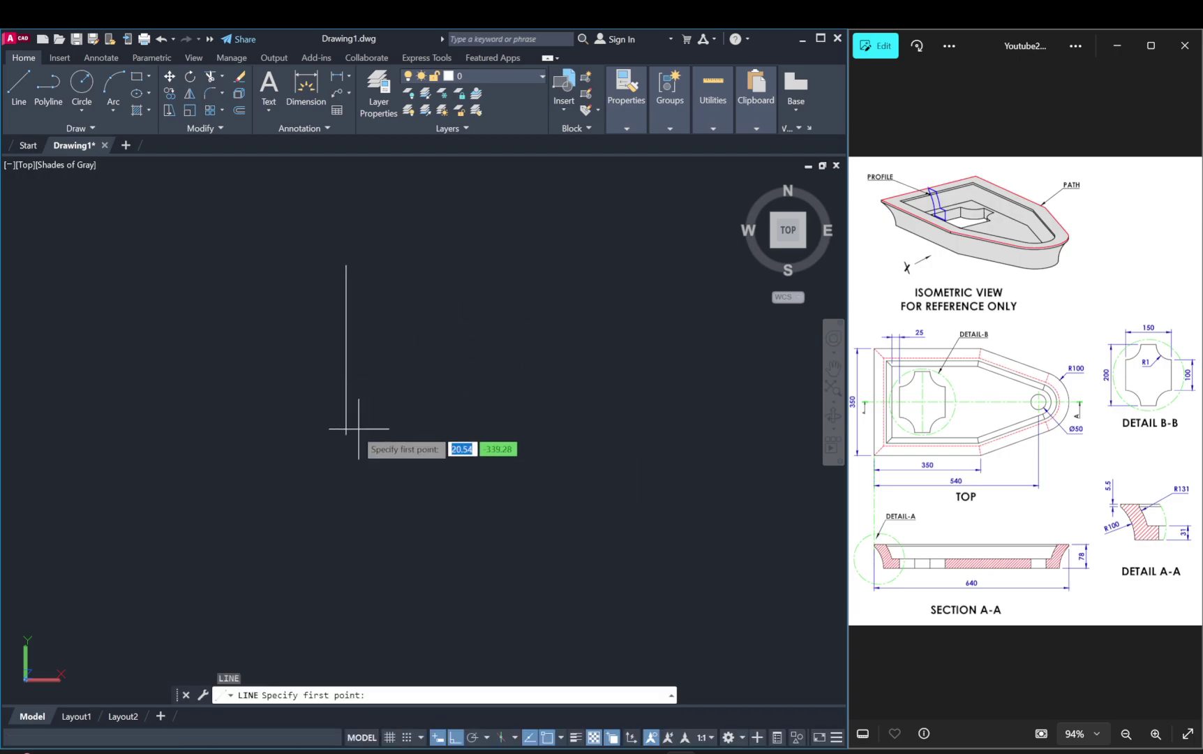
{"action": "left_click", "coordinate": [346, 434]}
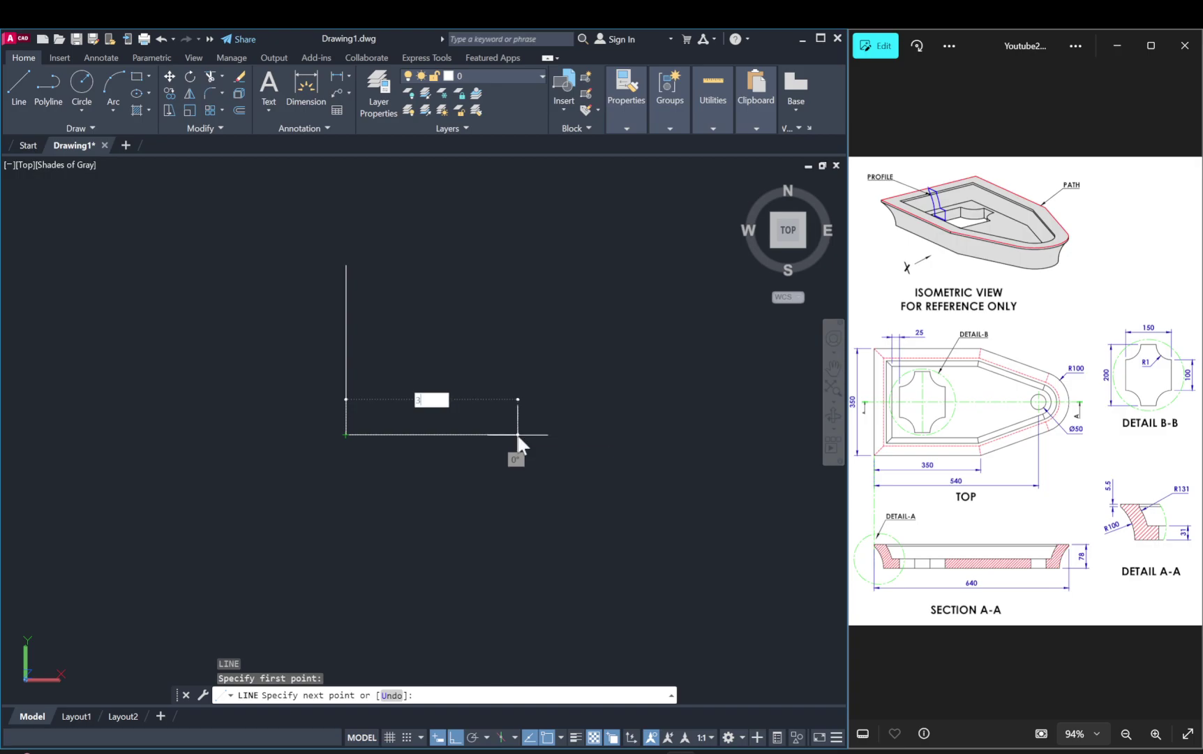
{"action": "type", "text": "50"}
{"action": "key", "text": "Return"}
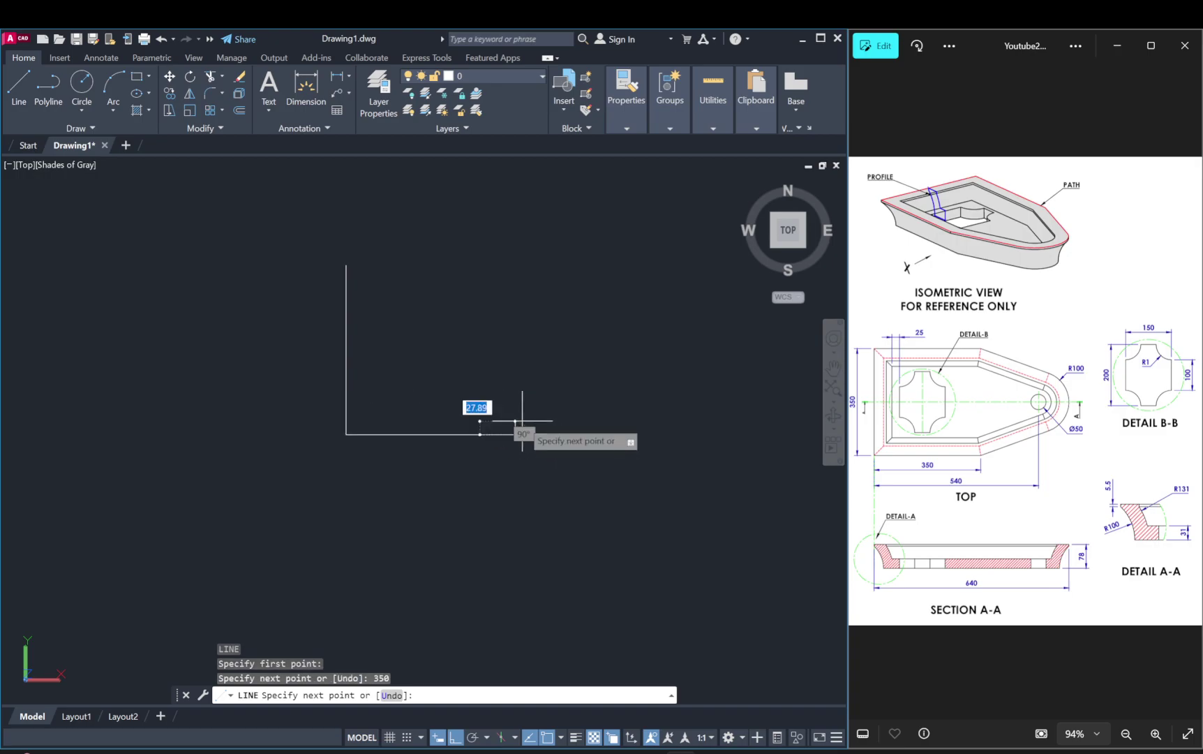
{"action": "key", "text": "Escape"}
{"action": "middle_click_drag", "start_coordinate": [491, 289], "coordinate": [394, 343]}
{"action": "type", "text": "l"}
{"action": "key", "text": "Return"}
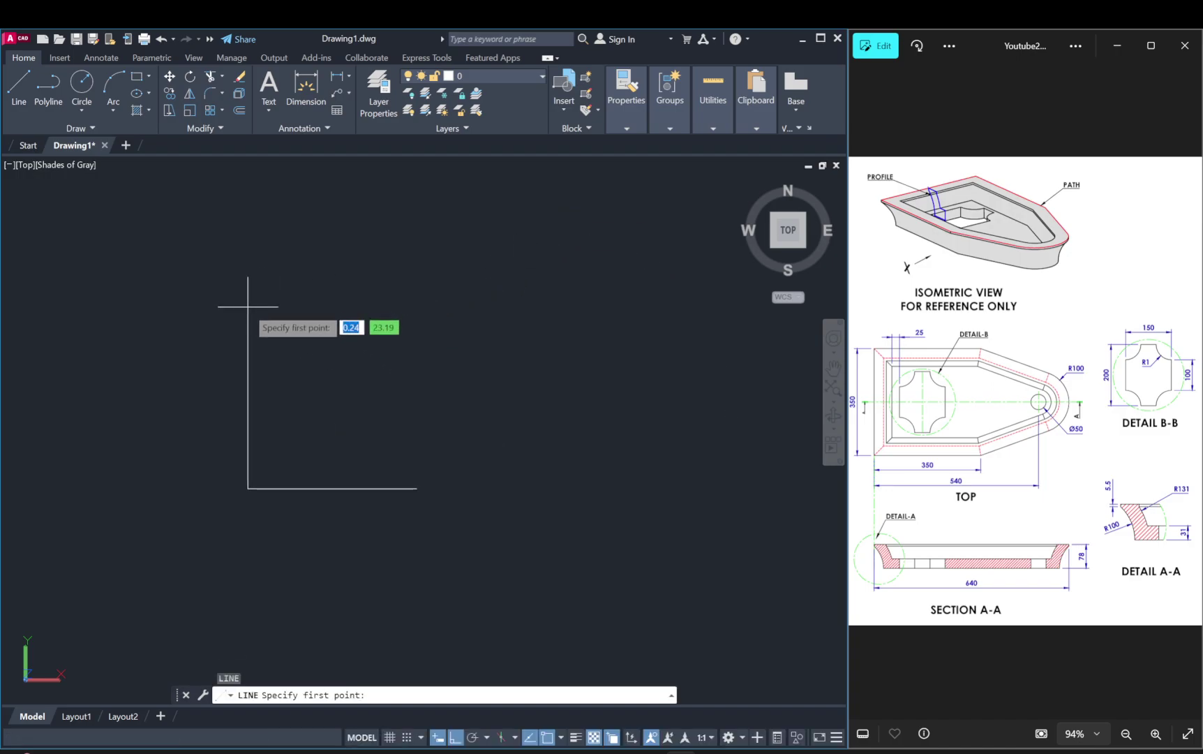
{"action": "left_click", "coordinate": [248, 318]}
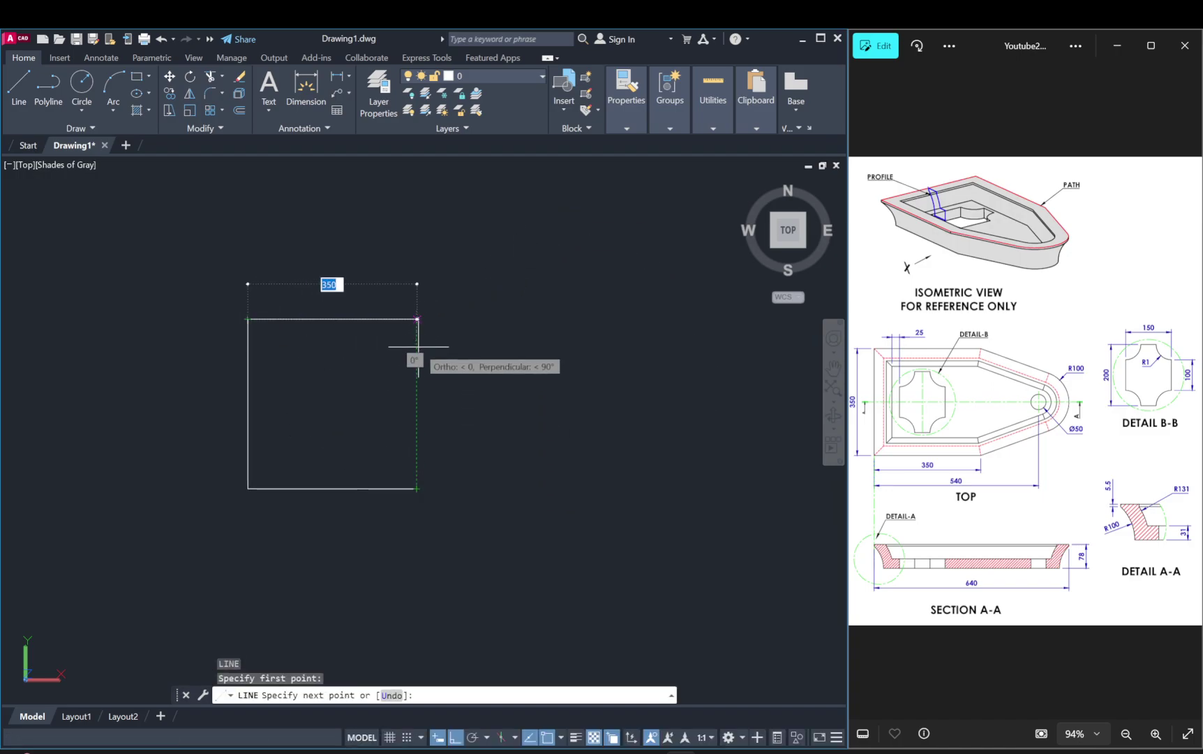
{"action": "left_click", "coordinate": [417, 319]}
{"action": "key", "text": "Escape"}
{"action": "key", "text": "Escape"}
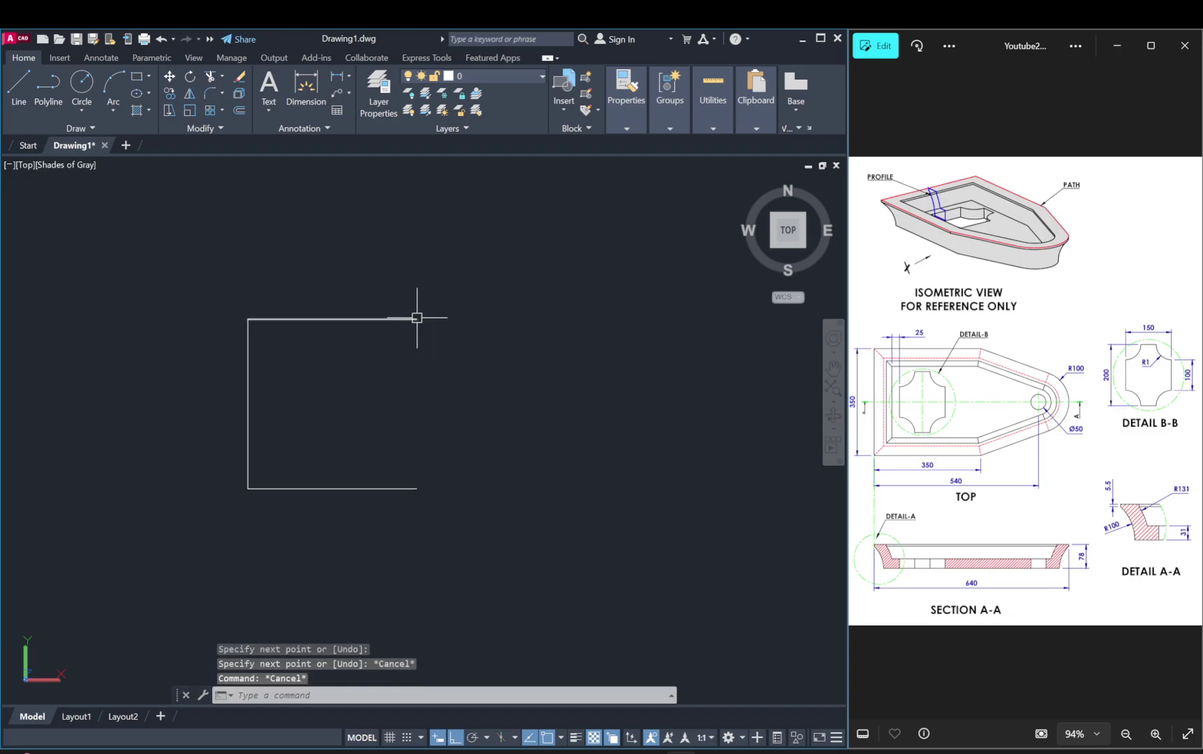
Step: Draw a long horizontal line through the middle of the outline
{"action": "type", "text": "l"}
{"action": "key", "text": "Return"}
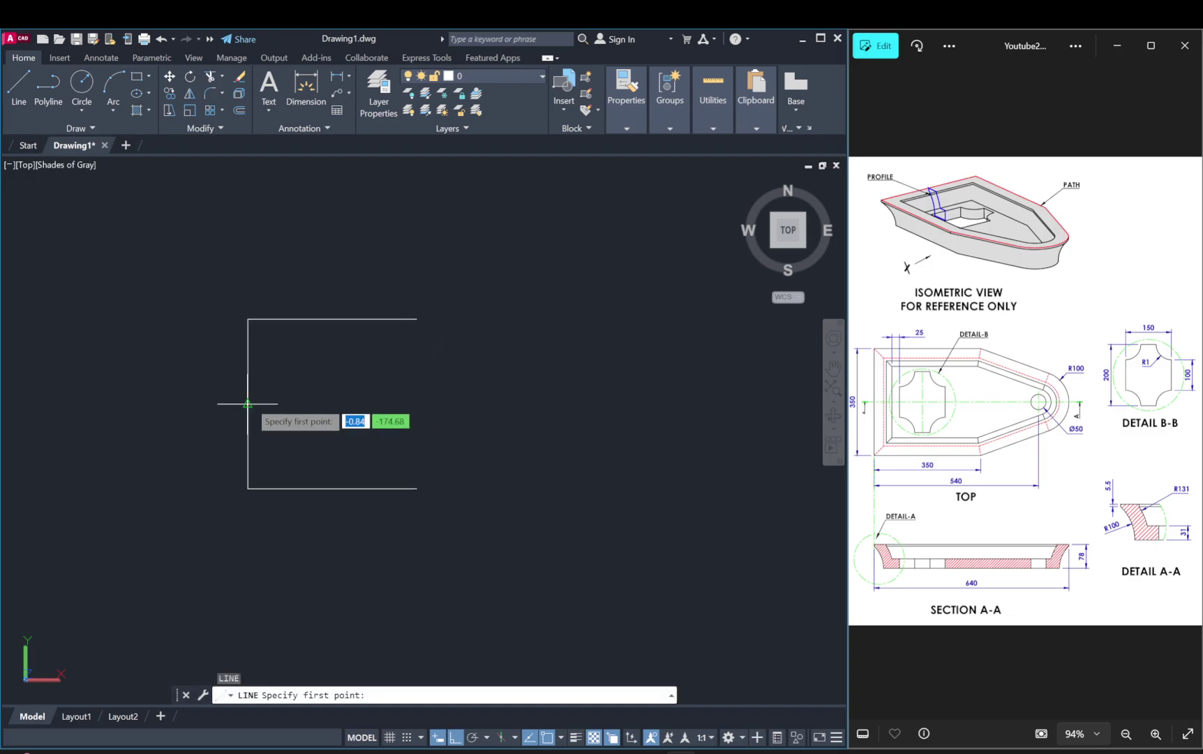
{"action": "left_click", "coordinate": [166, 402]}
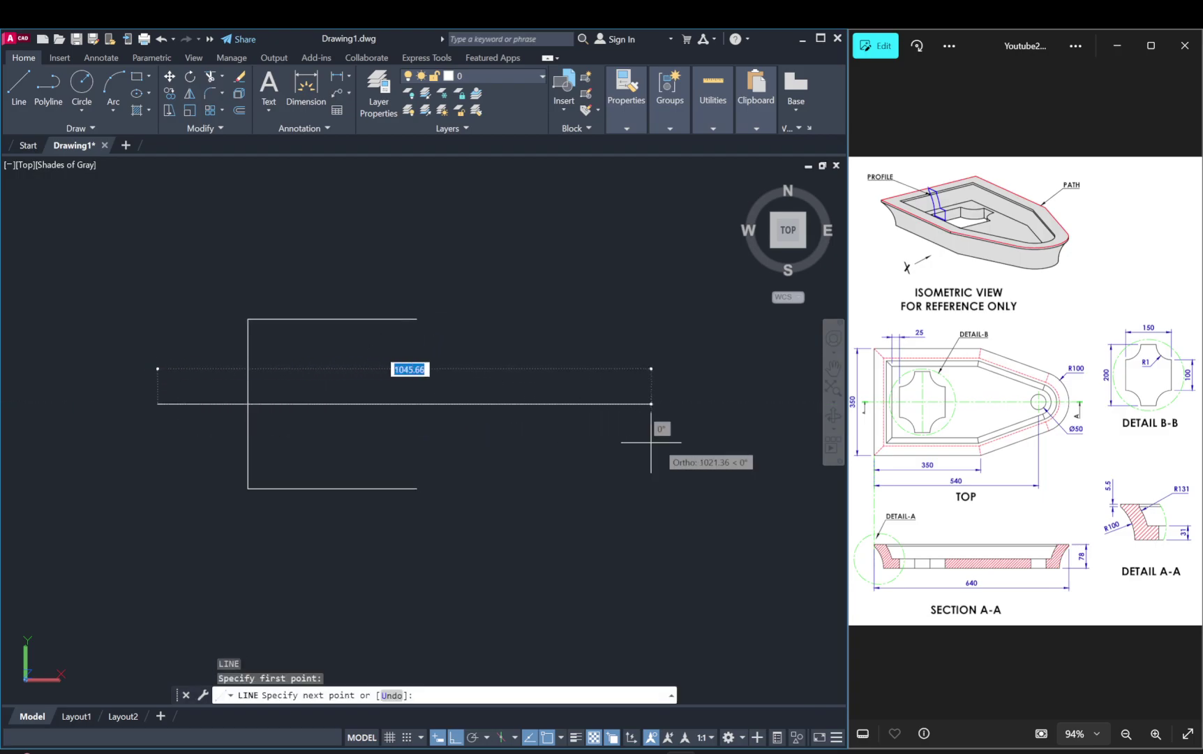
{"action": "left_click", "coordinate": [692, 432]}
{"action": "key", "text": "Escape"}
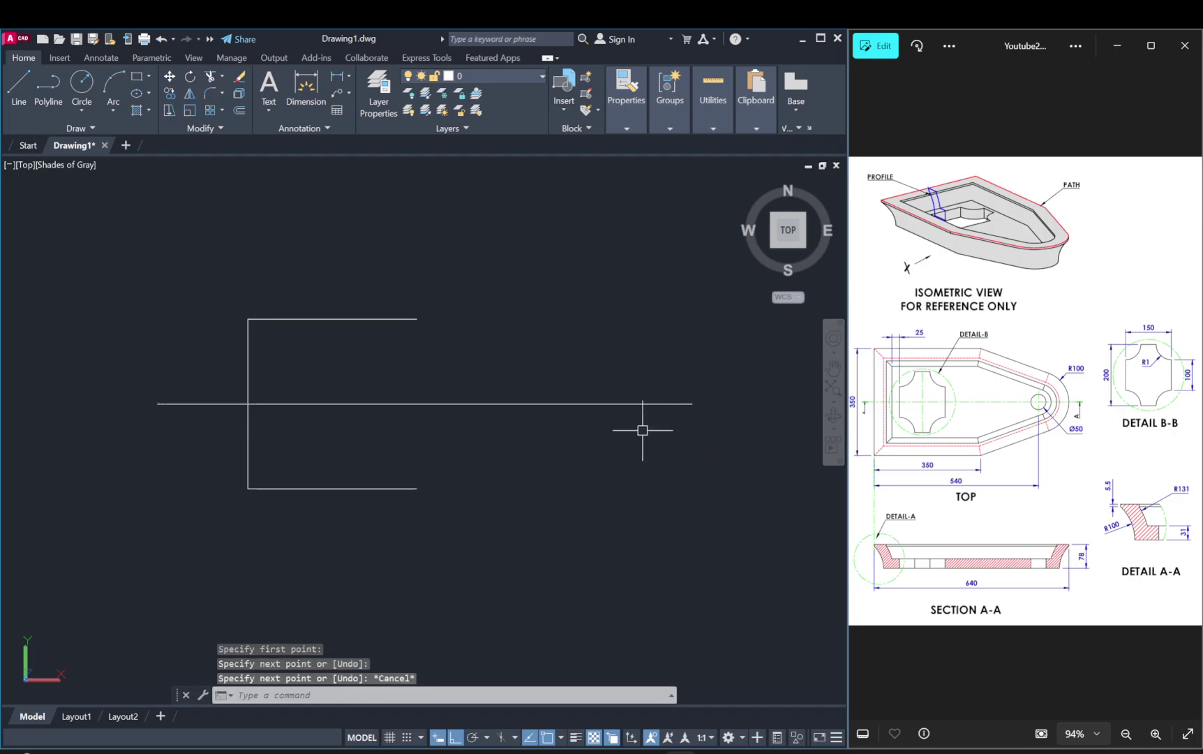
Step: Offset the left vertical line 540 units to the right
{"action": "type", "text": "o"}
{"action": "key", "text": "Return"}
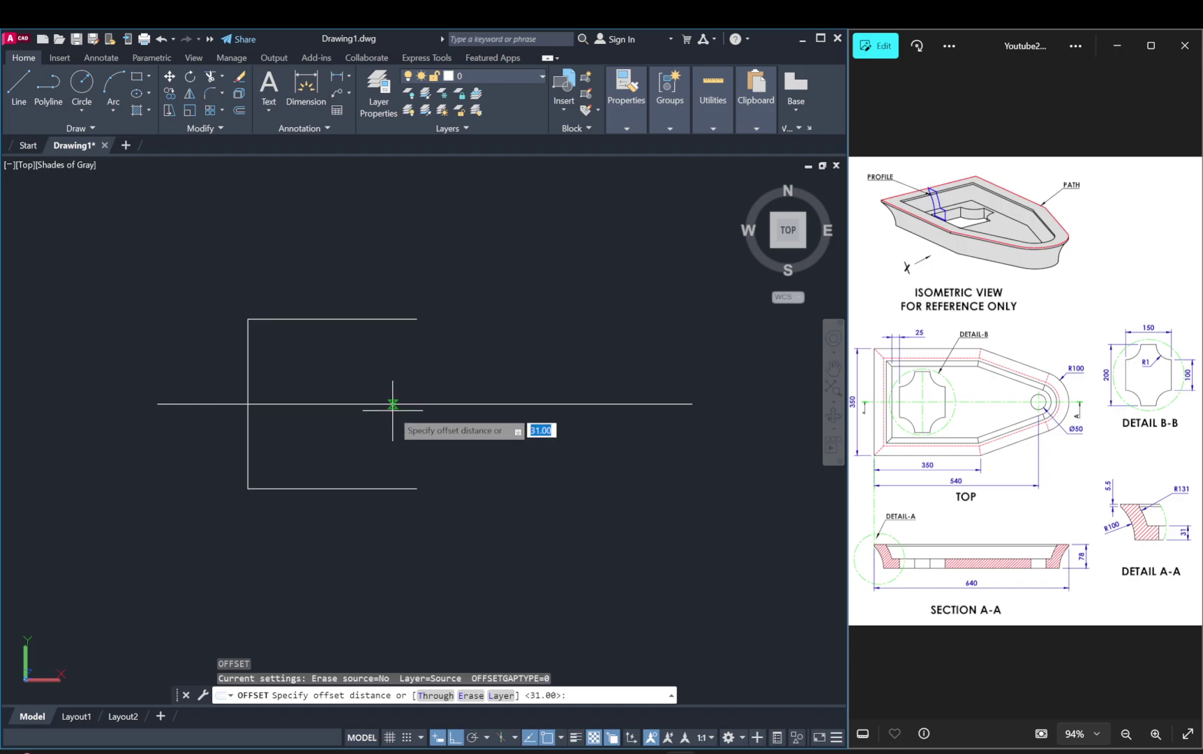
{"action": "type", "text": "540"}
{"action": "key", "text": "Return"}
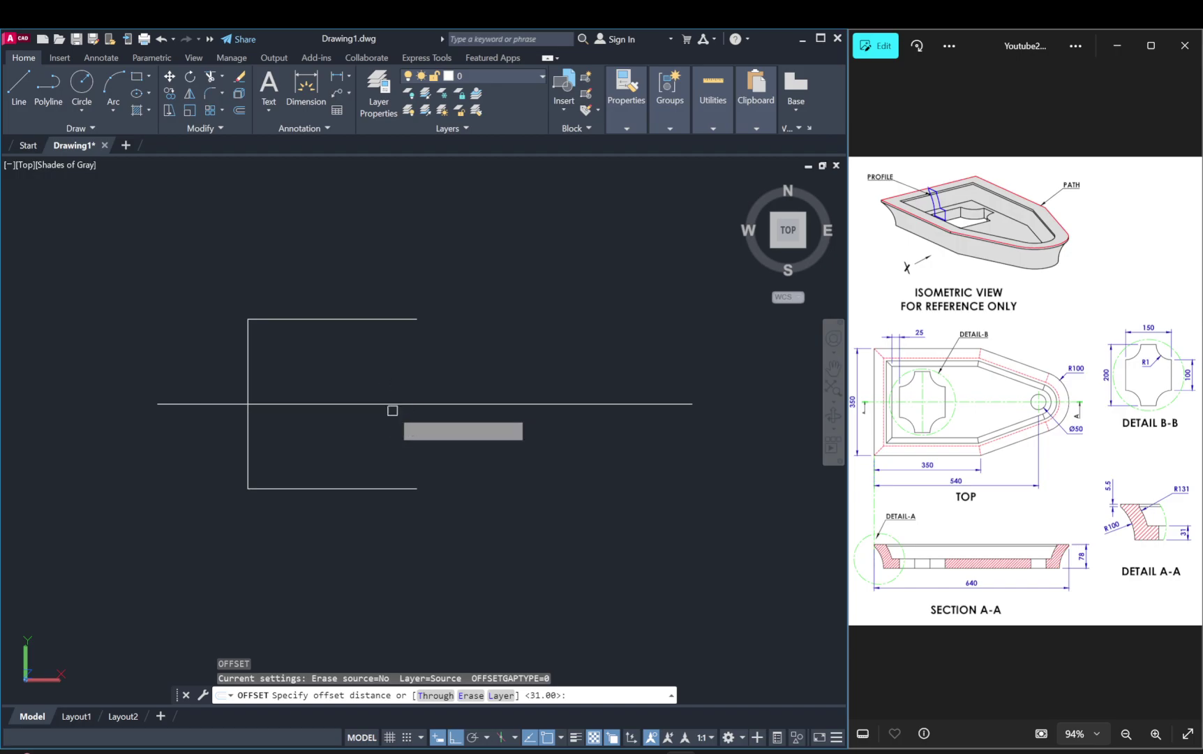
{"action": "left_click", "coordinate": [248, 430]}
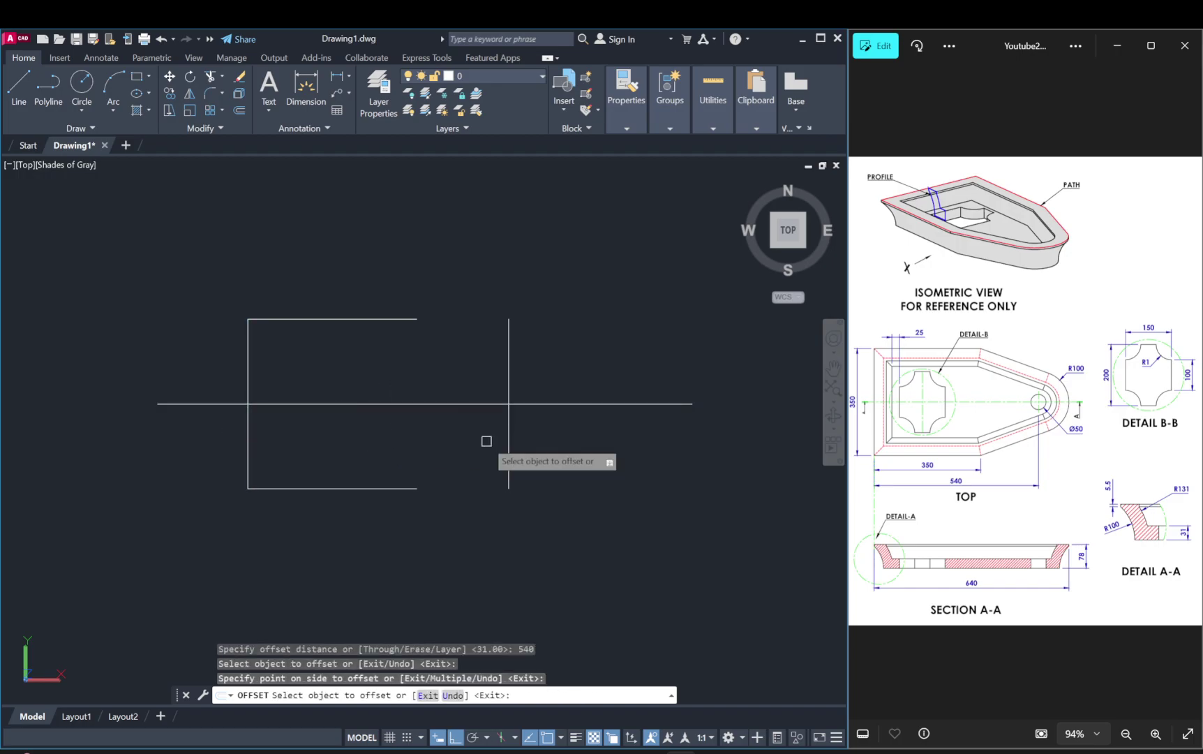
{"action": "left_click", "coordinate": [487, 441]}
{"action": "key", "text": "Escape"}
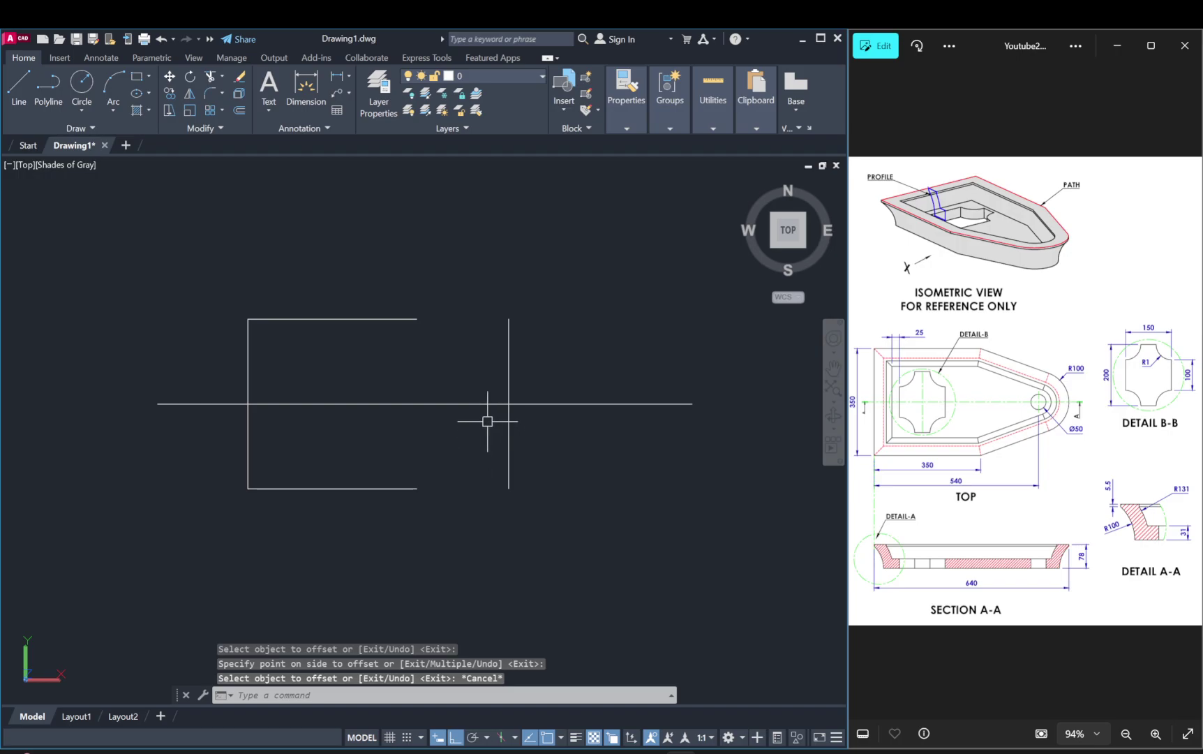
Step: Draw concentric Ø50 and R100 circles at the line intersection
{"action": "type", "text": "c"}
{"action": "key", "text": "Return"}
{"action": "left_click", "coordinate": [508, 404]}
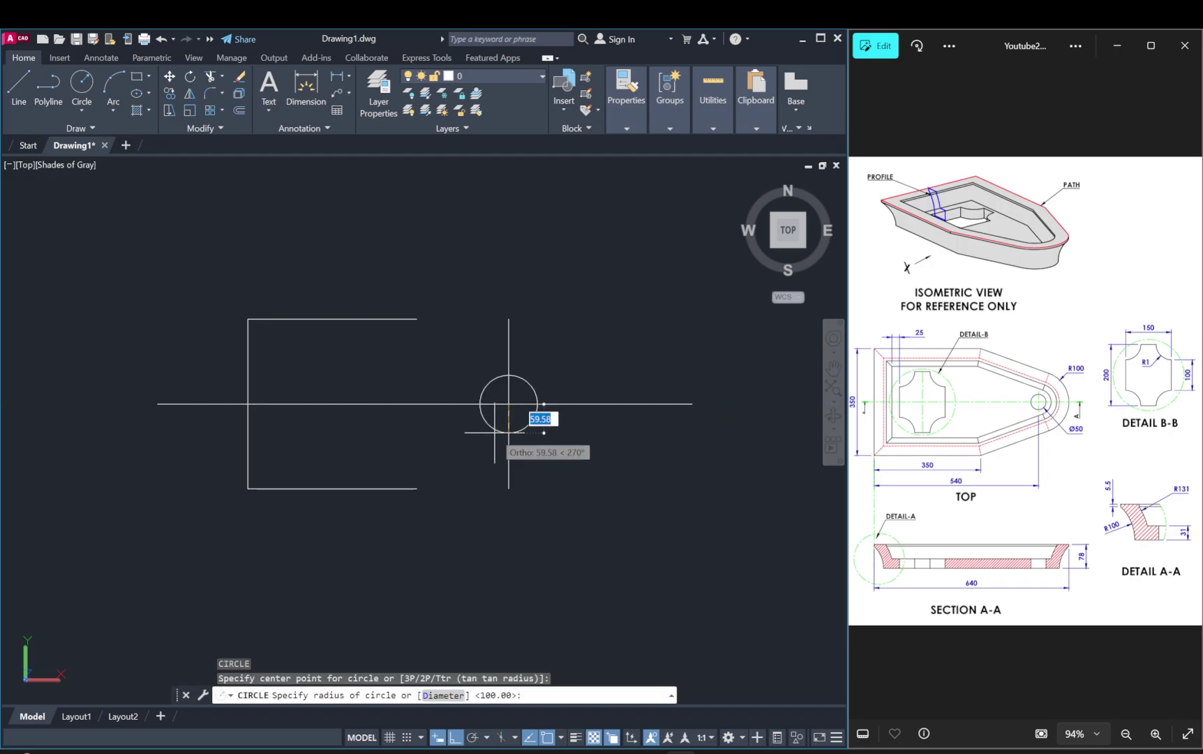
{"action": "type", "text": "d"}
{"action": "key", "text": "Return"}
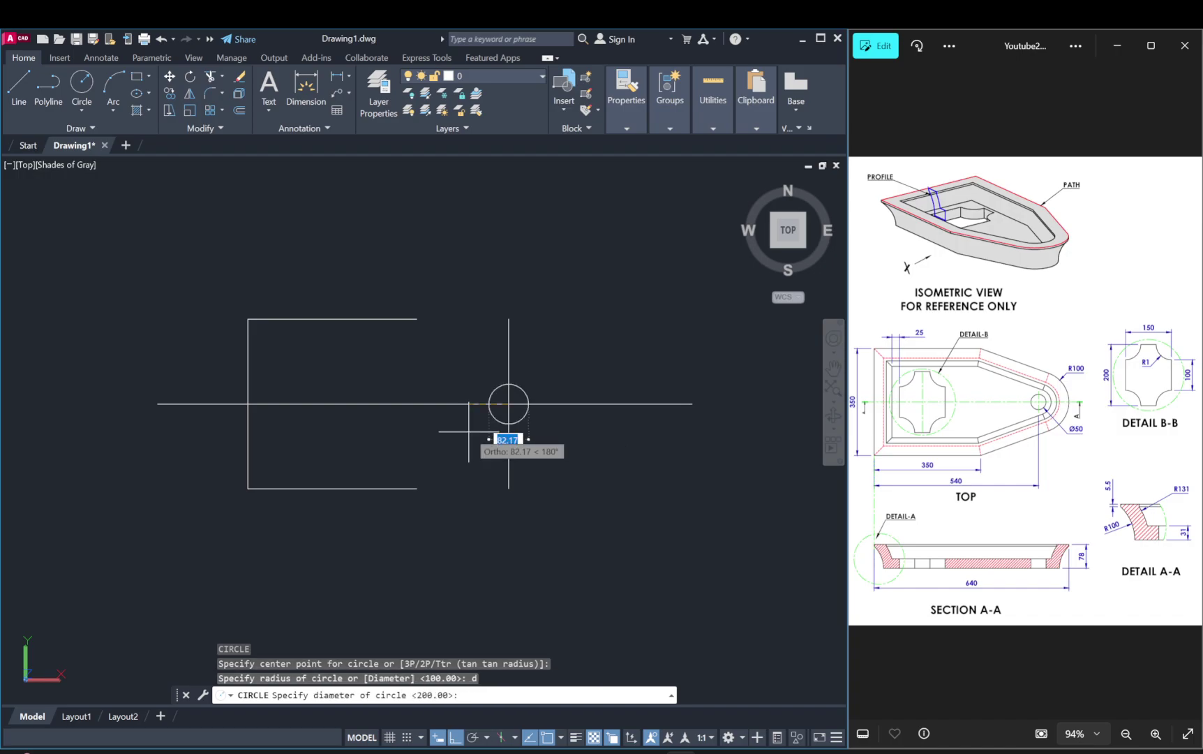
{"action": "type", "text": "50"}
{"action": "key", "text": "Return"}
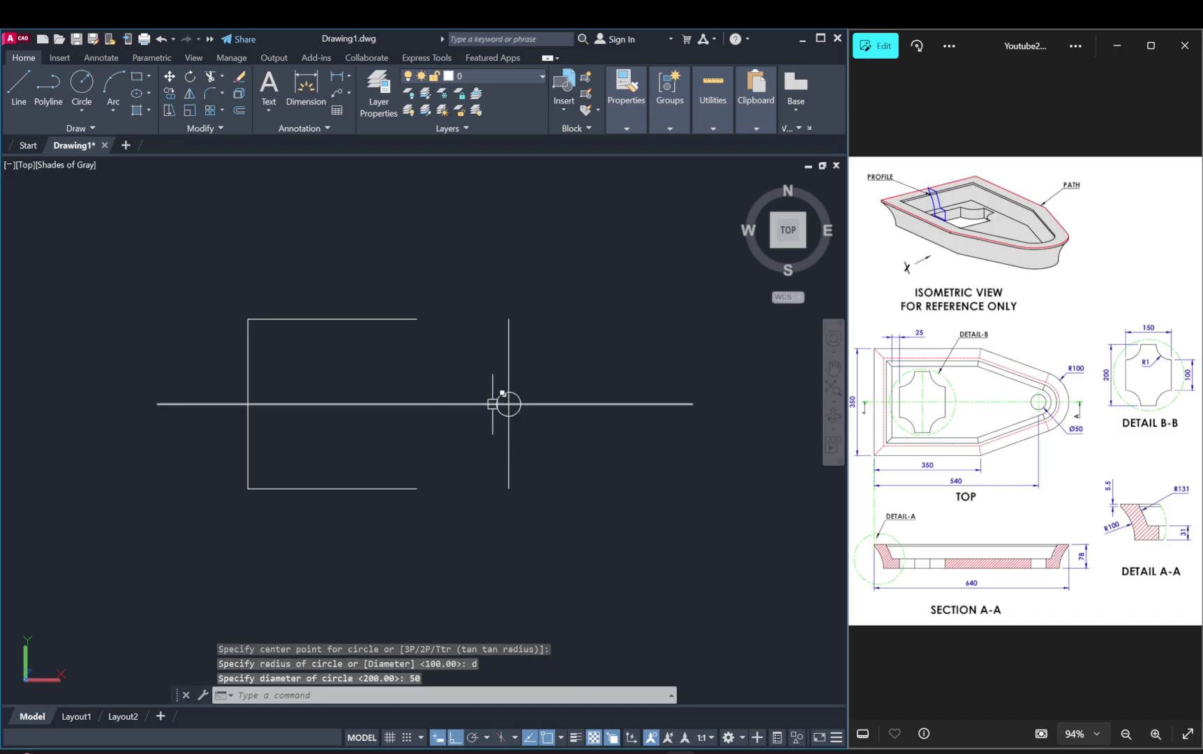
{"action": "type", "text": "C"}
{"action": "key", "text": "Return"}
{"action": "scroll", "coordinate": [504, 404], "scroll_direction": "up", "scroll_amount": 2}
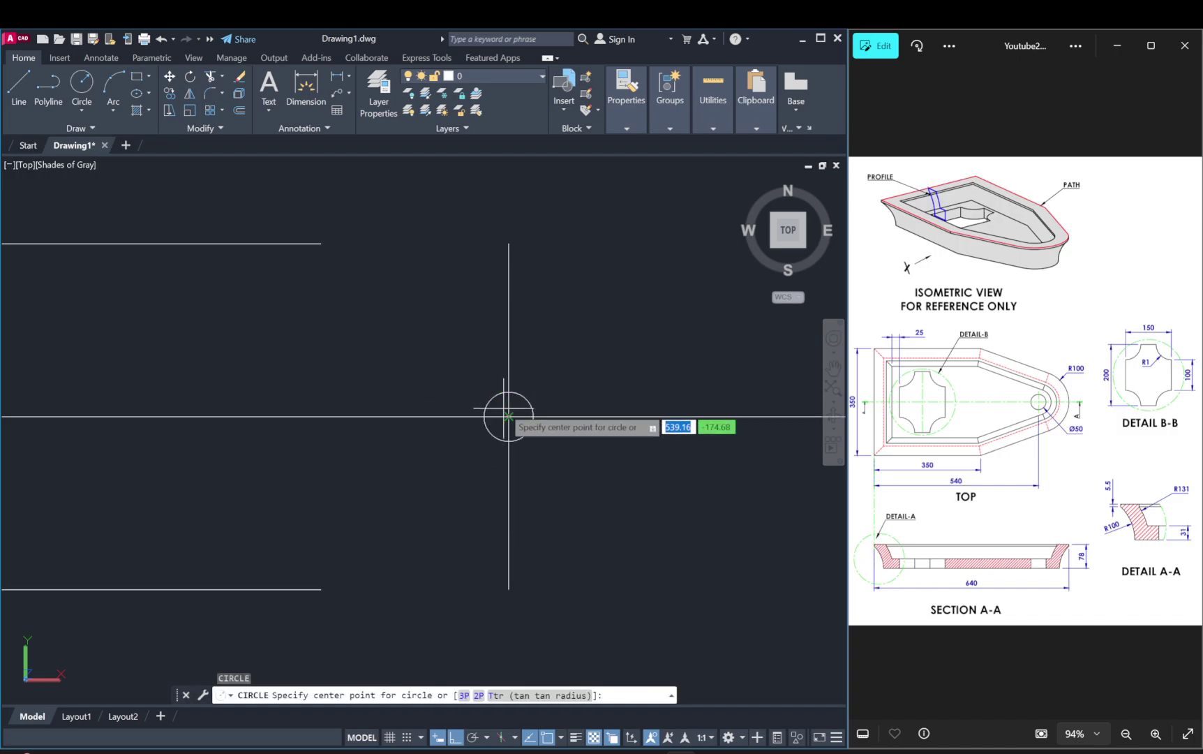
{"action": "left_click", "coordinate": [509, 417]}
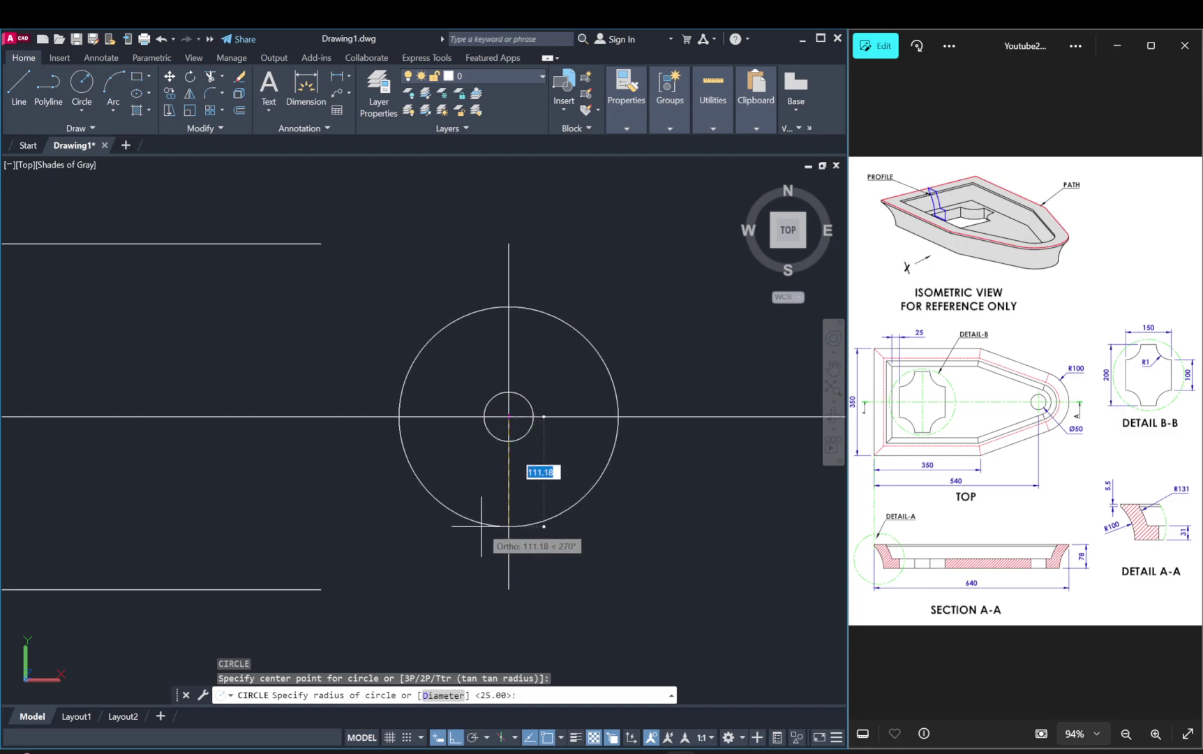
{"action": "type", "text": "100"}
{"action": "key", "text": "Return"}
{"action": "key", "text": "Escape"}
{"action": "key", "text": "Escape"}
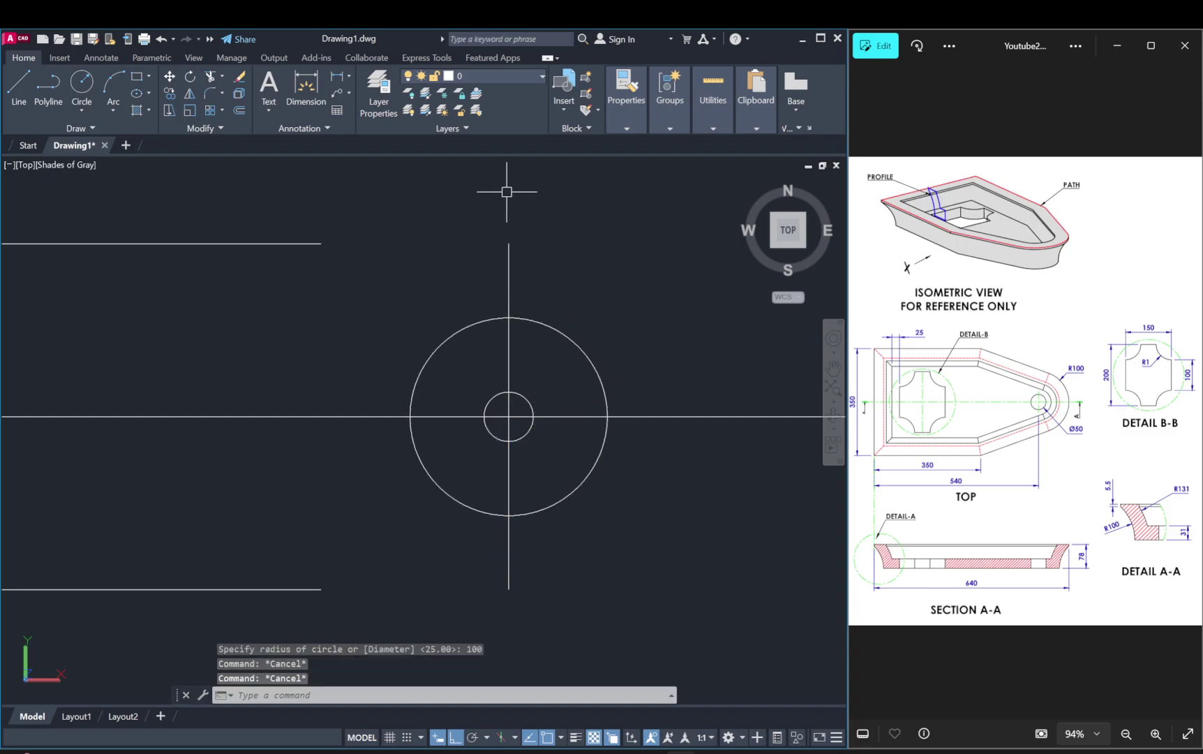
Step: Erase the vertical construction line and the horizontal centre line
{"action": "left_click", "coordinate": [510, 265]}
{"action": "key", "text": "Delete"}
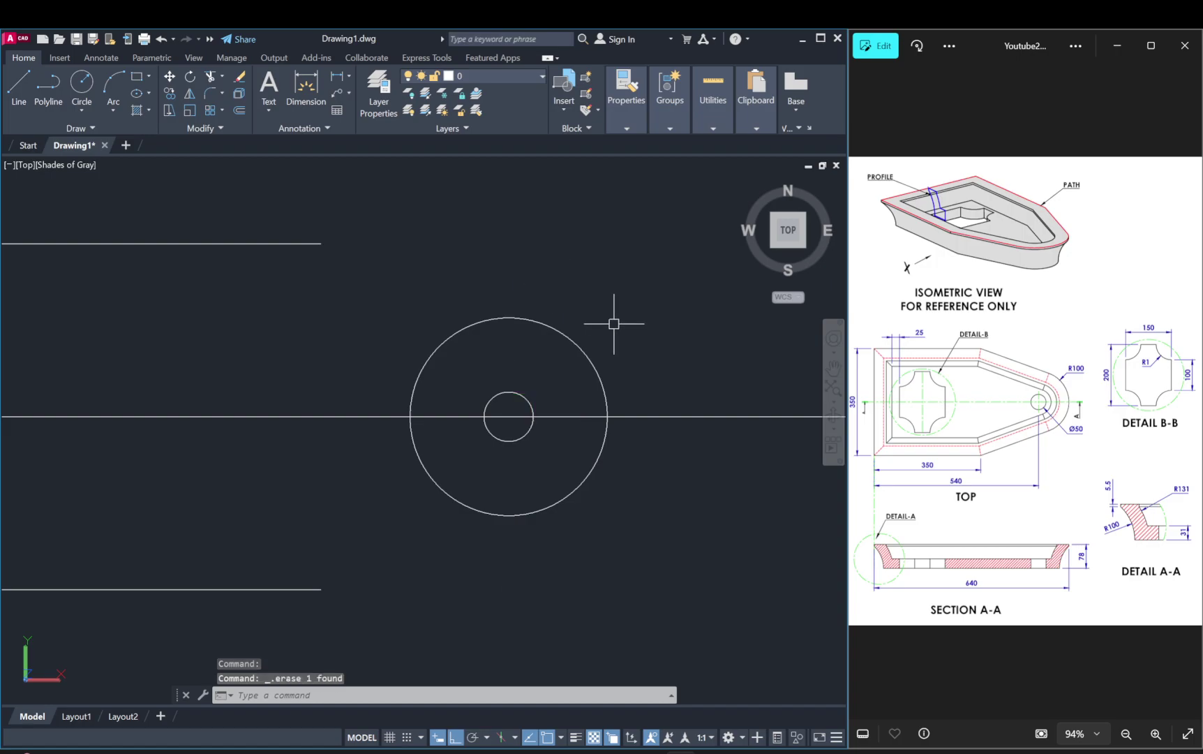
{"action": "left_click", "coordinate": [671, 417]}
{"action": "key", "text": "Delete"}
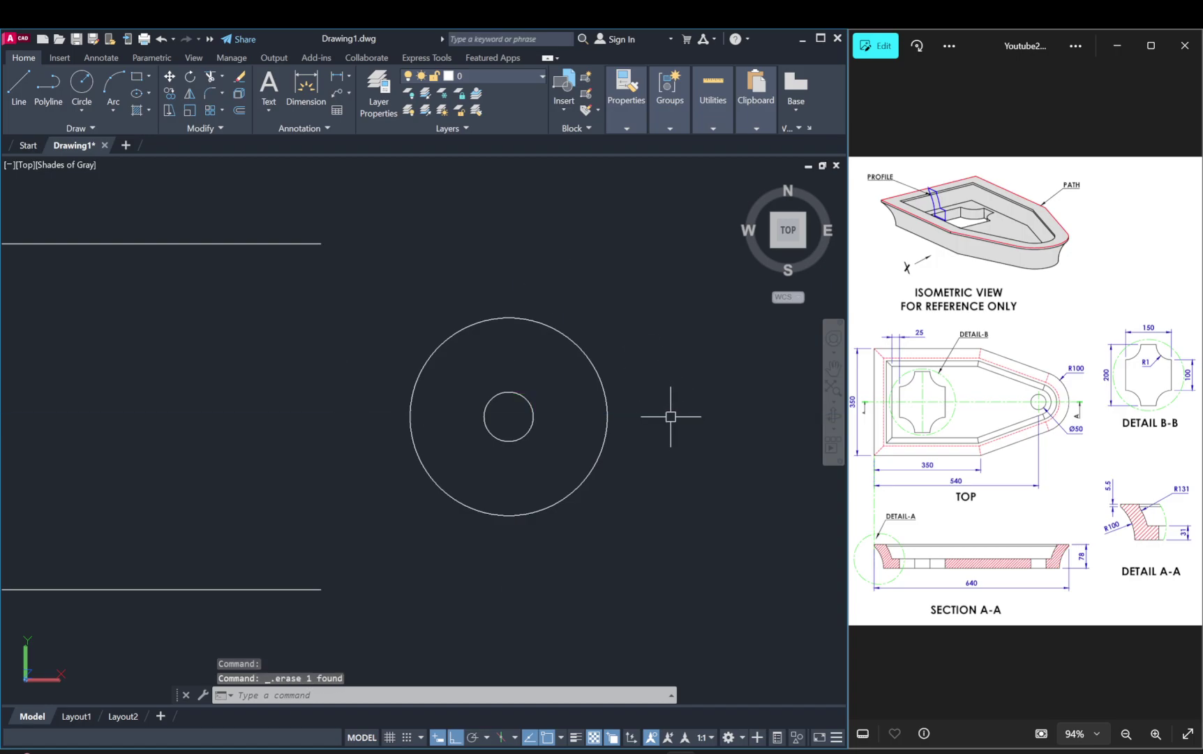
Step: Draw lines from the top and bottom edge ends tangent to the R100 circle
{"action": "type", "text": "l"}
{"action": "key", "text": "Return"}
{"action": "left_click", "coordinate": [321, 244]}
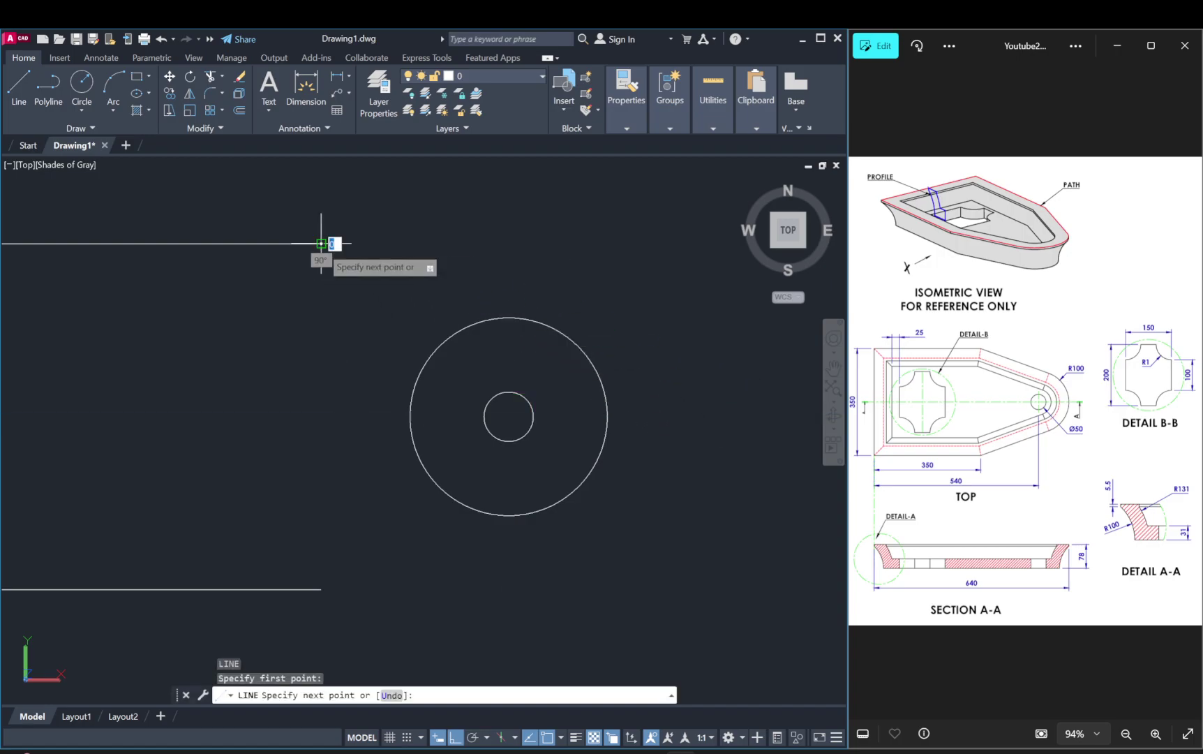
{"action": "left_click", "coordinate": [545, 331]}
{"action": "key", "text": "Escape"}
{"action": "scroll", "coordinate": [639, 337], "scroll_direction": "down", "scroll_amount": 4}
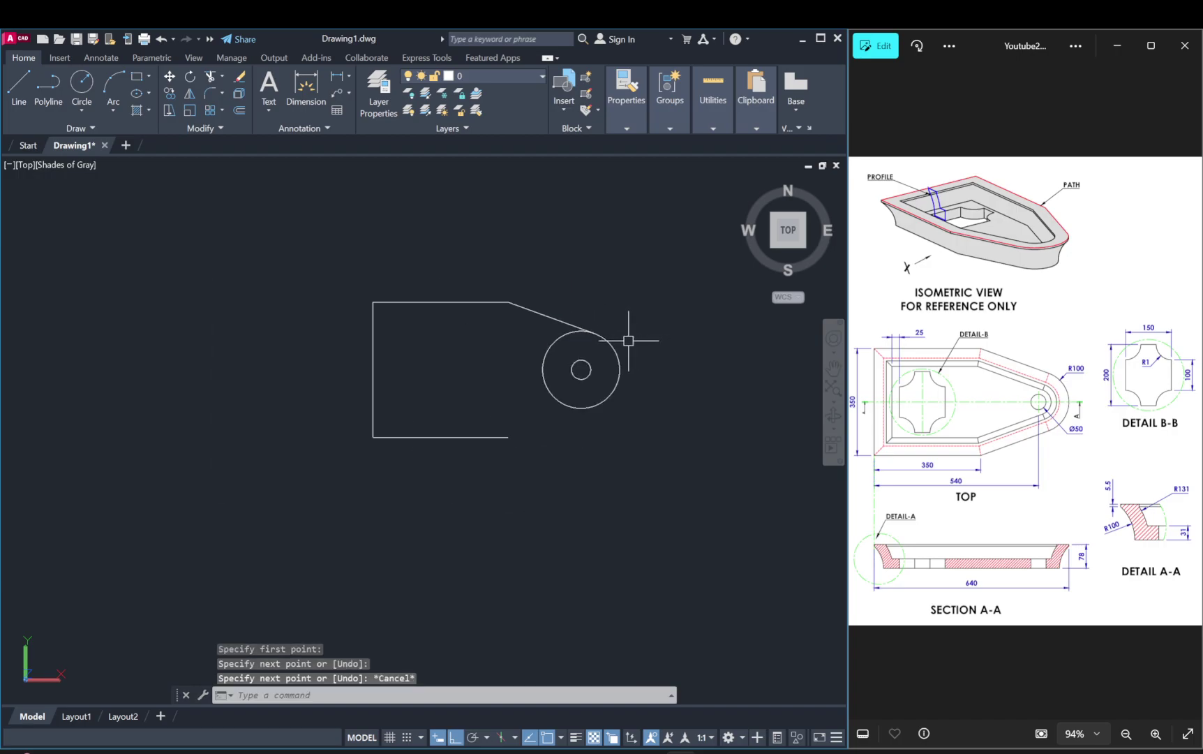
{"action": "key", "text": "space"}
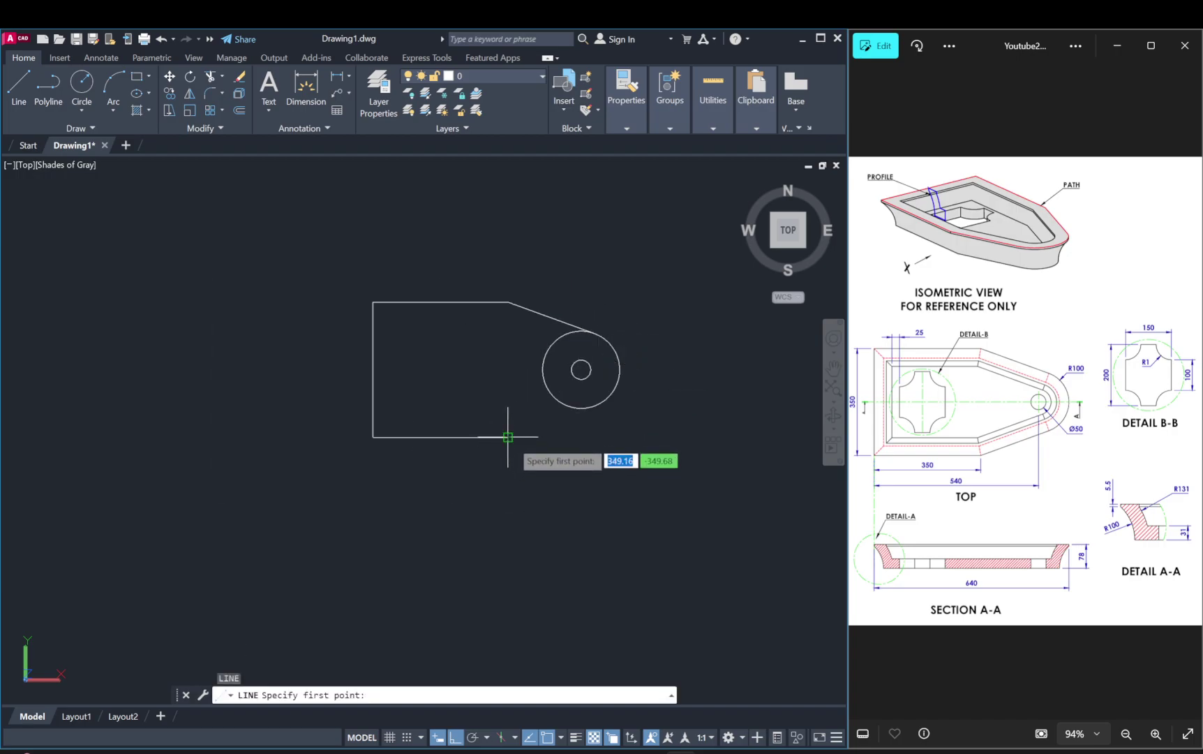
{"action": "left_click", "coordinate": [508, 436]}
{"action": "left_click", "coordinate": [588, 404]}
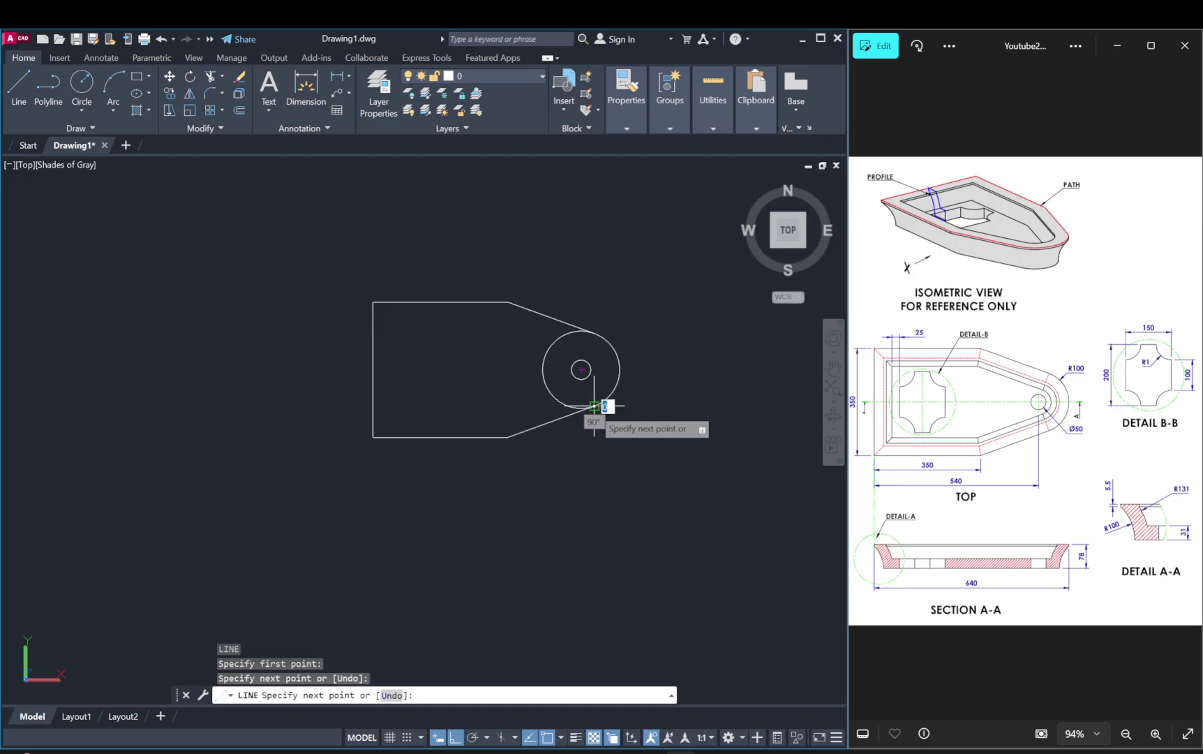
{"action": "key", "text": "Escape"}
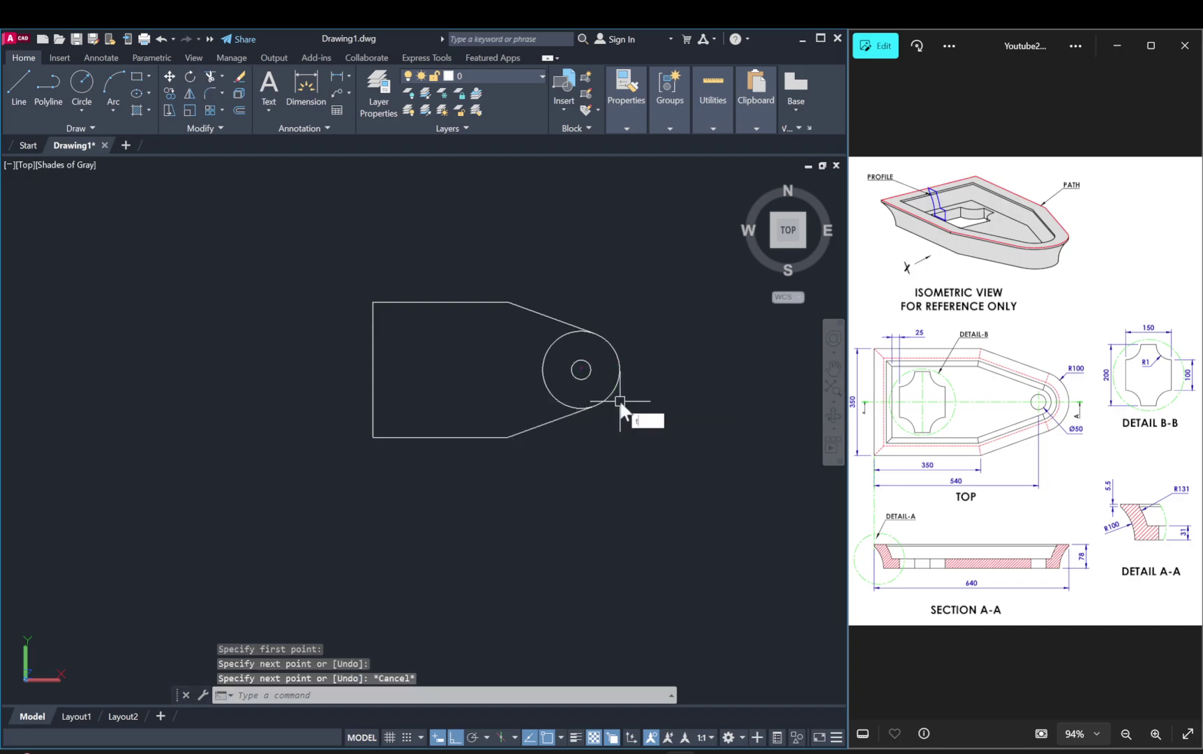
Step: Trim away the circle's inner arc between the tangent lines
{"action": "type", "text": "tr"}
{"action": "key", "text": "space"}
{"action": "left_click", "coordinate": [551, 388]}
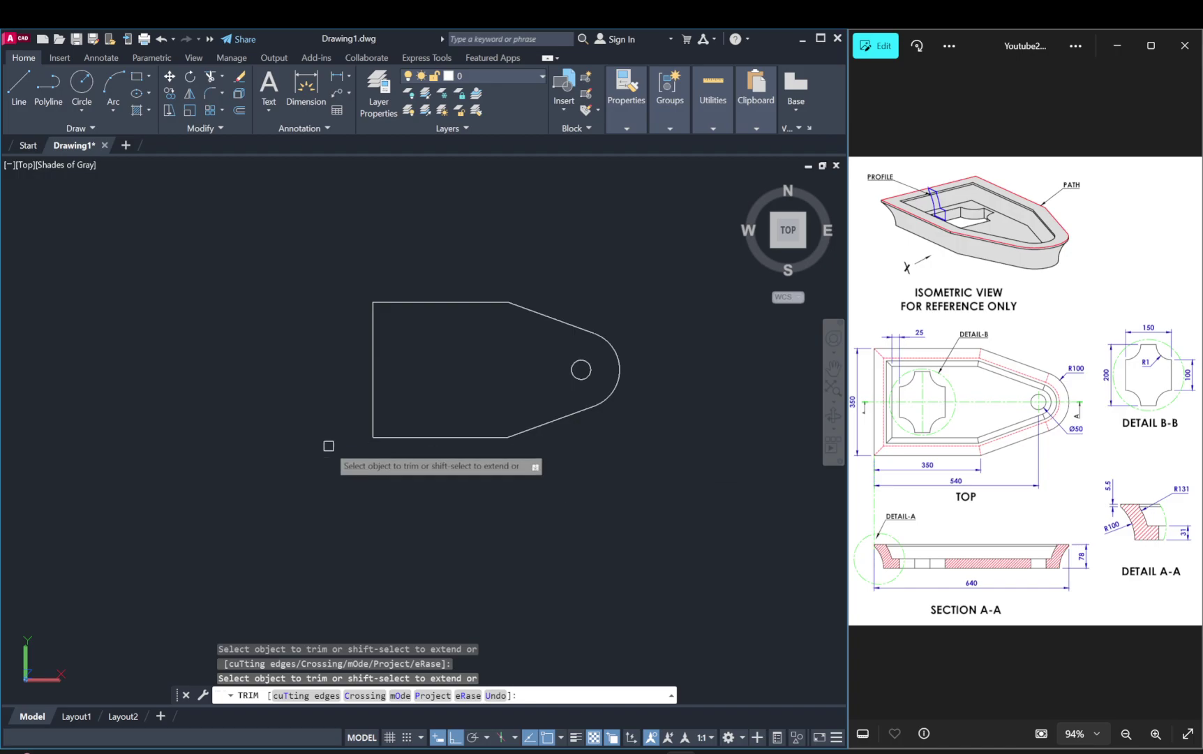
{"action": "key", "text": "Escape"}
Step: Join the sides, edges and bow arc into one polyline outline
{"action": "left_click", "coordinate": [527, 309]}
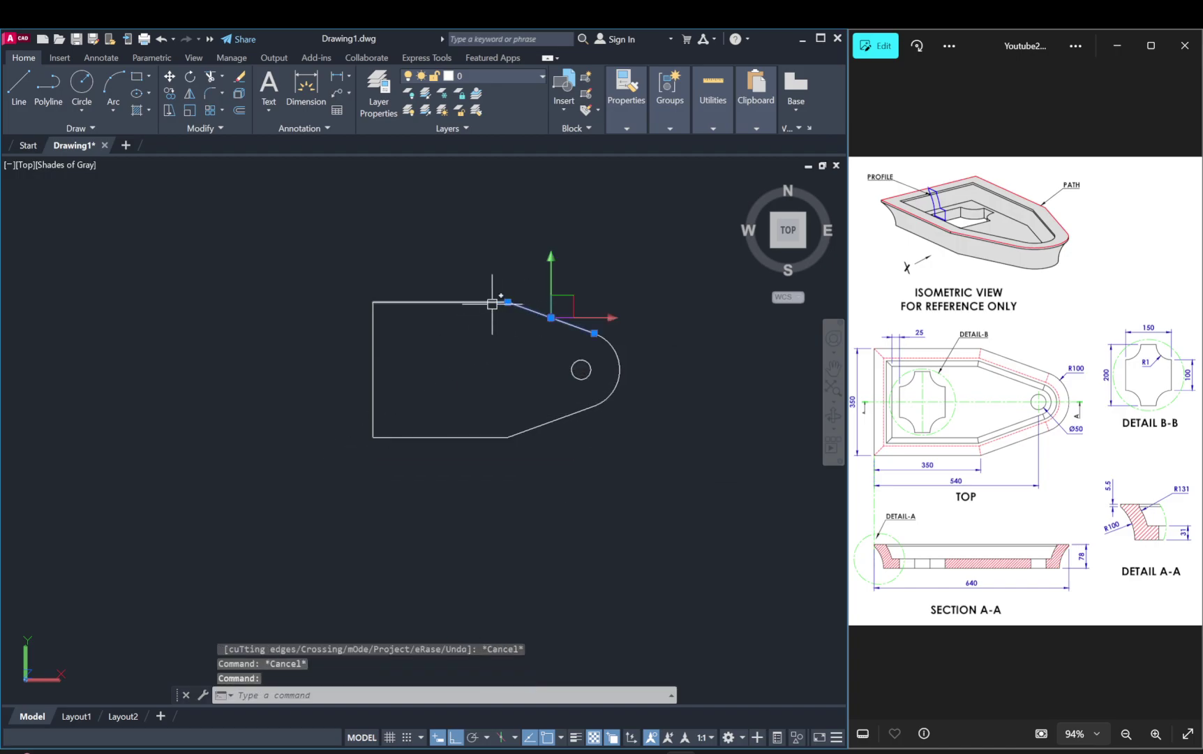
{"action": "left_click", "coordinate": [486, 305]}
{"action": "left_click", "coordinate": [374, 359]}
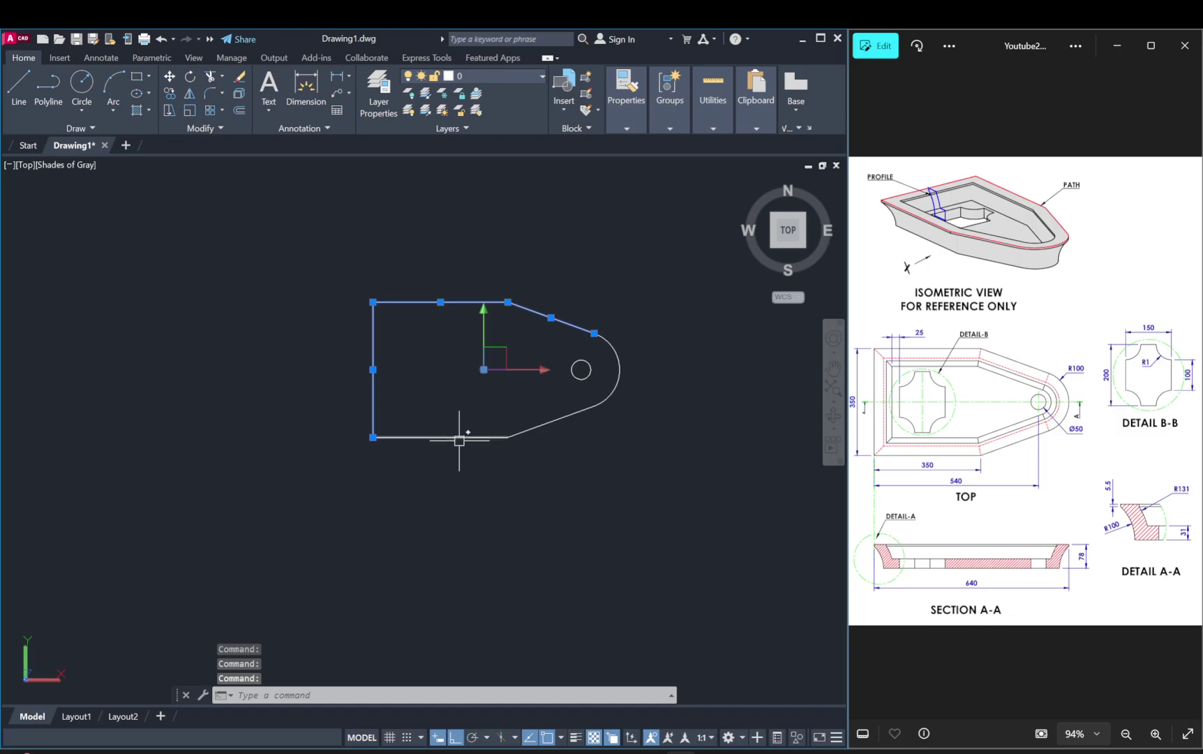
{"action": "left_click", "coordinate": [609, 395]}
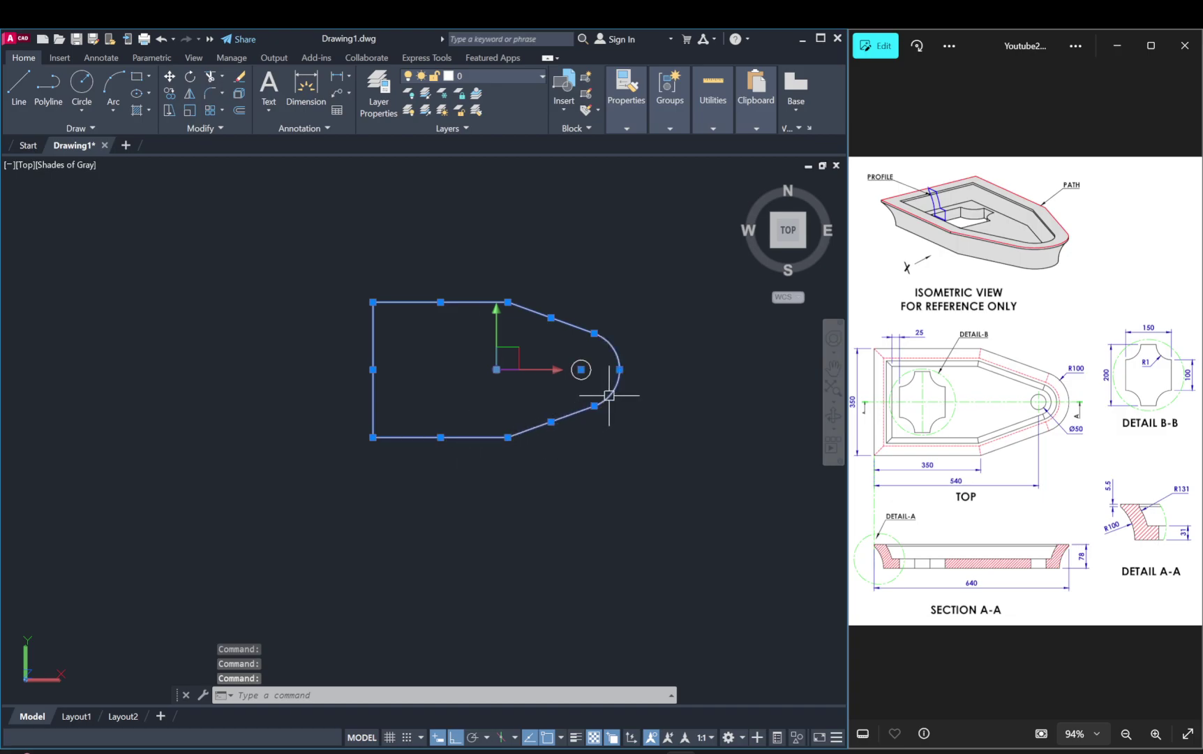
{"action": "middle_click_drag", "start_coordinate": [623, 405], "coordinate": [603, 475]}
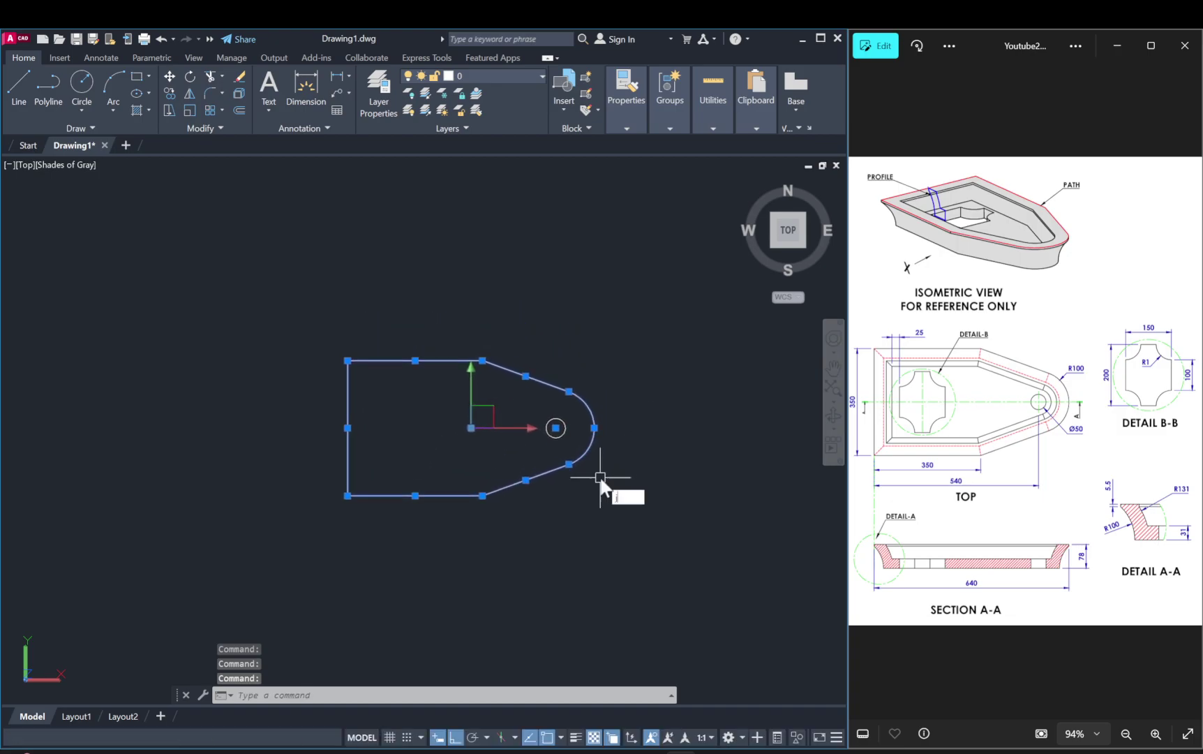
{"action": "key", "text": "Return"}
{"action": "left_click", "coordinate": [550, 475]}
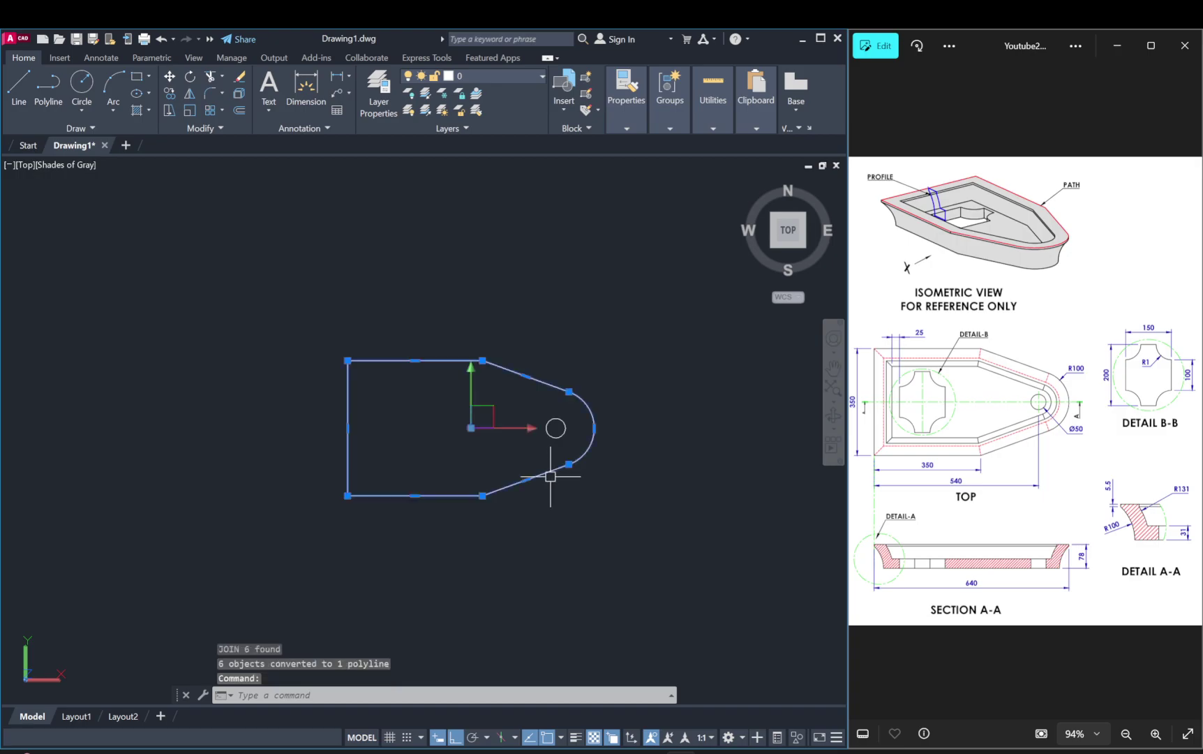
Step: Offset the boat outline 31 units inward
{"action": "key", "text": "Escape"}
{"action": "key", "text": "Escape"}
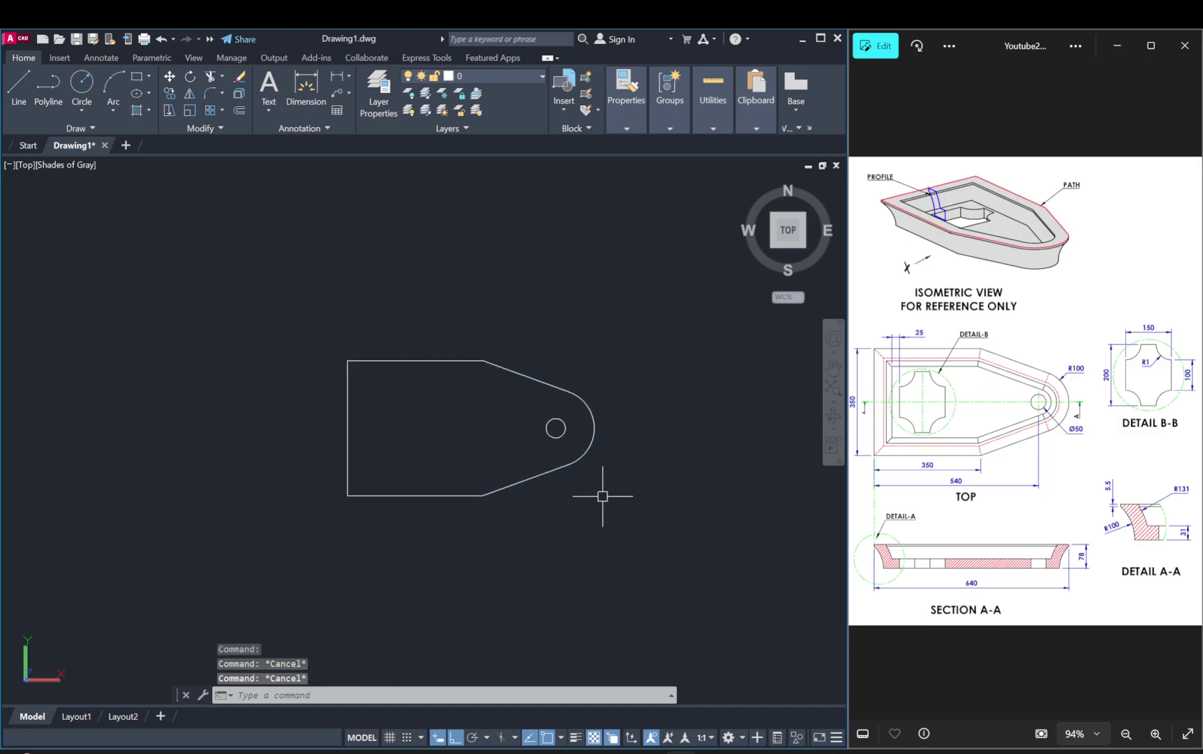
{"action": "left_click", "coordinate": [548, 472]}
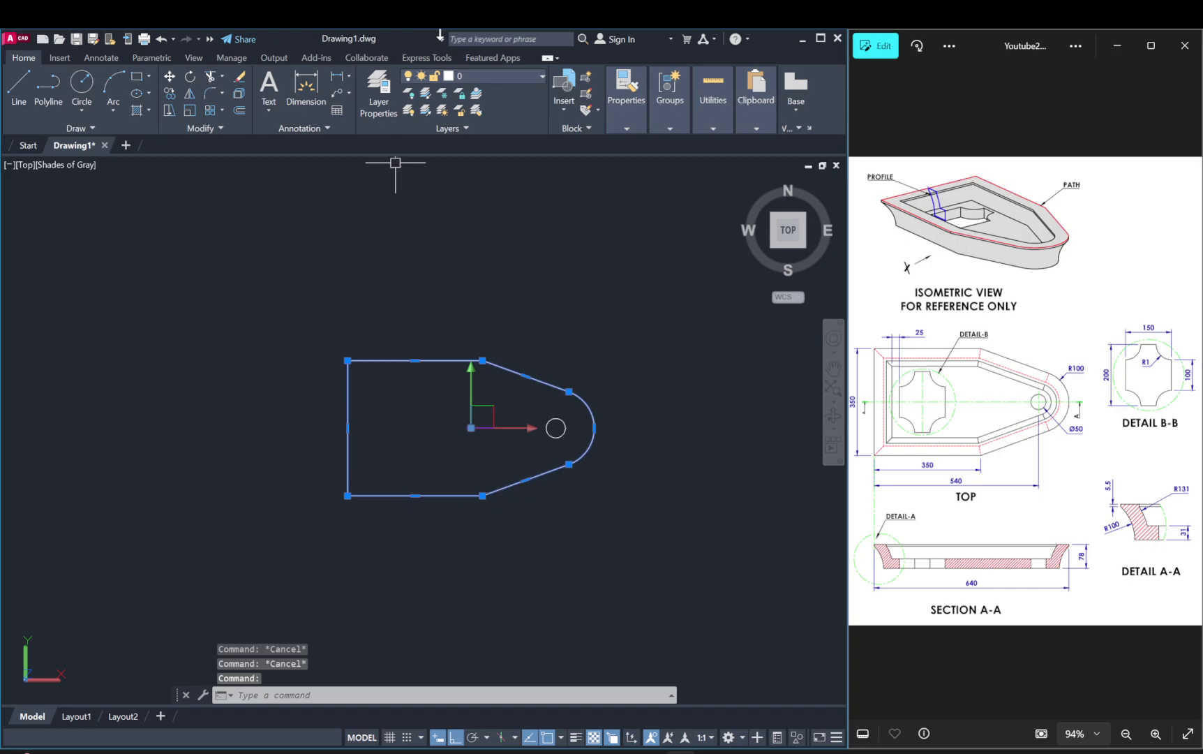
{"action": "type", "text": "o"}
{"action": "key", "text": "Return"}
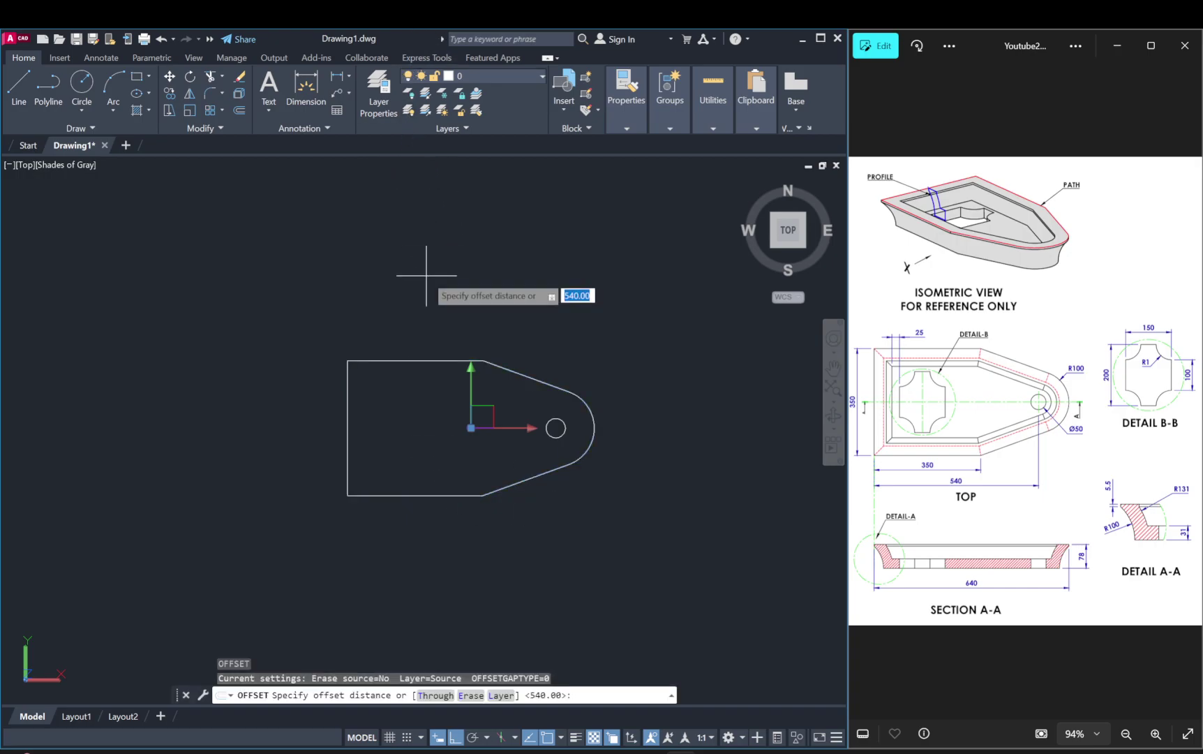
{"action": "type", "text": "1"}
{"action": "key", "text": "Return"}
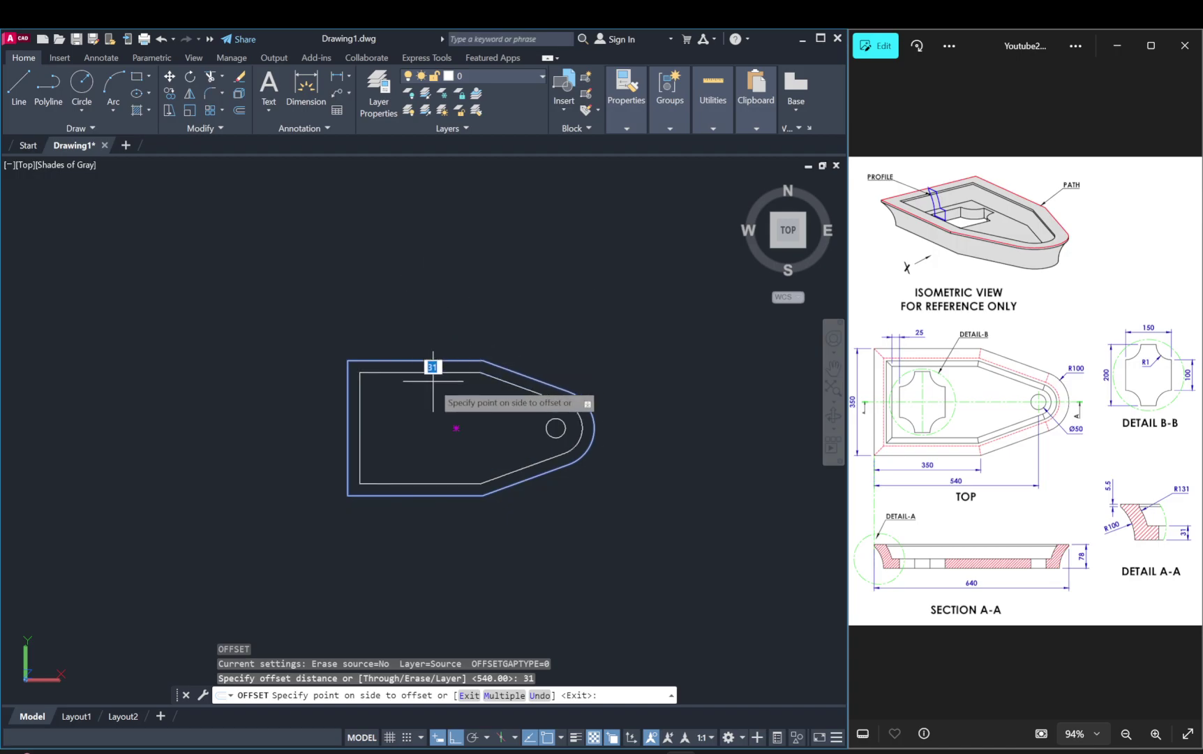
{"action": "left_click", "coordinate": [433, 387]}
{"action": "scroll", "coordinate": [433, 387], "scroll_direction": "up", "scroll_amount": 1}
{"action": "middle_click_drag", "start_coordinate": [433, 387], "coordinate": [352, 388]}
{"action": "type", "text": "o"}
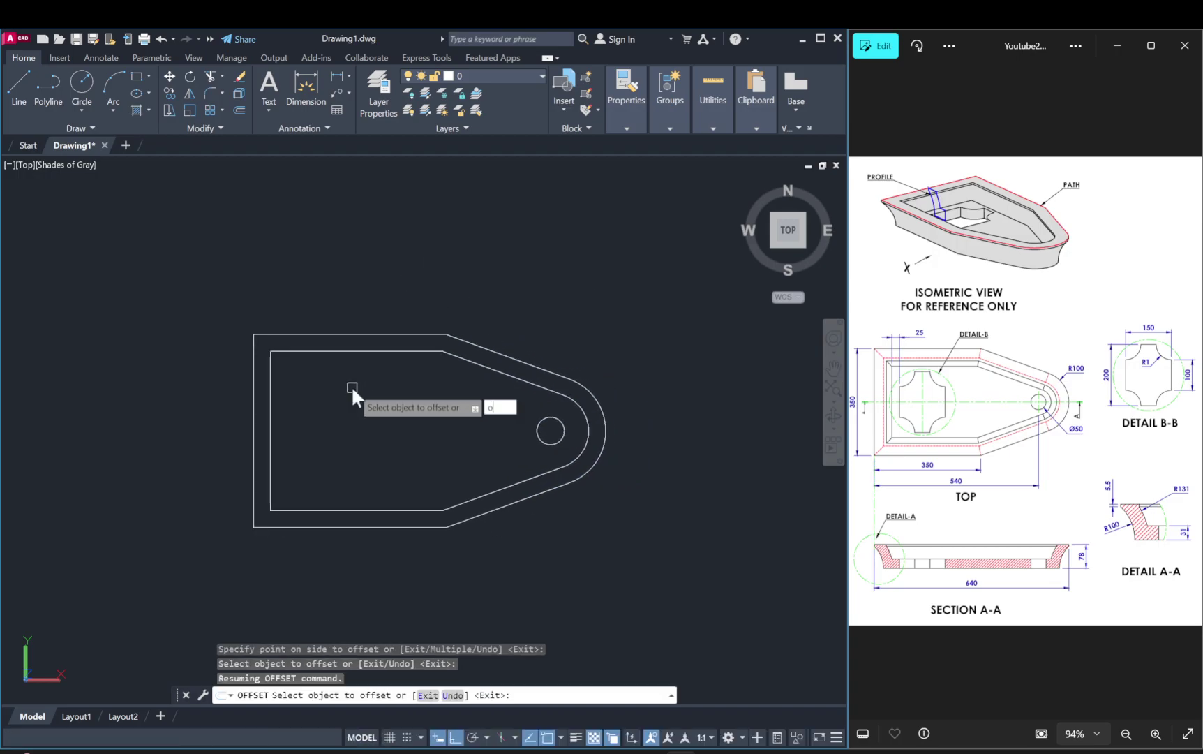
Step: Offset the new inner outline a further 25 units inward
{"action": "key", "text": "Return"}
{"action": "left_click", "coordinate": [322, 351]}
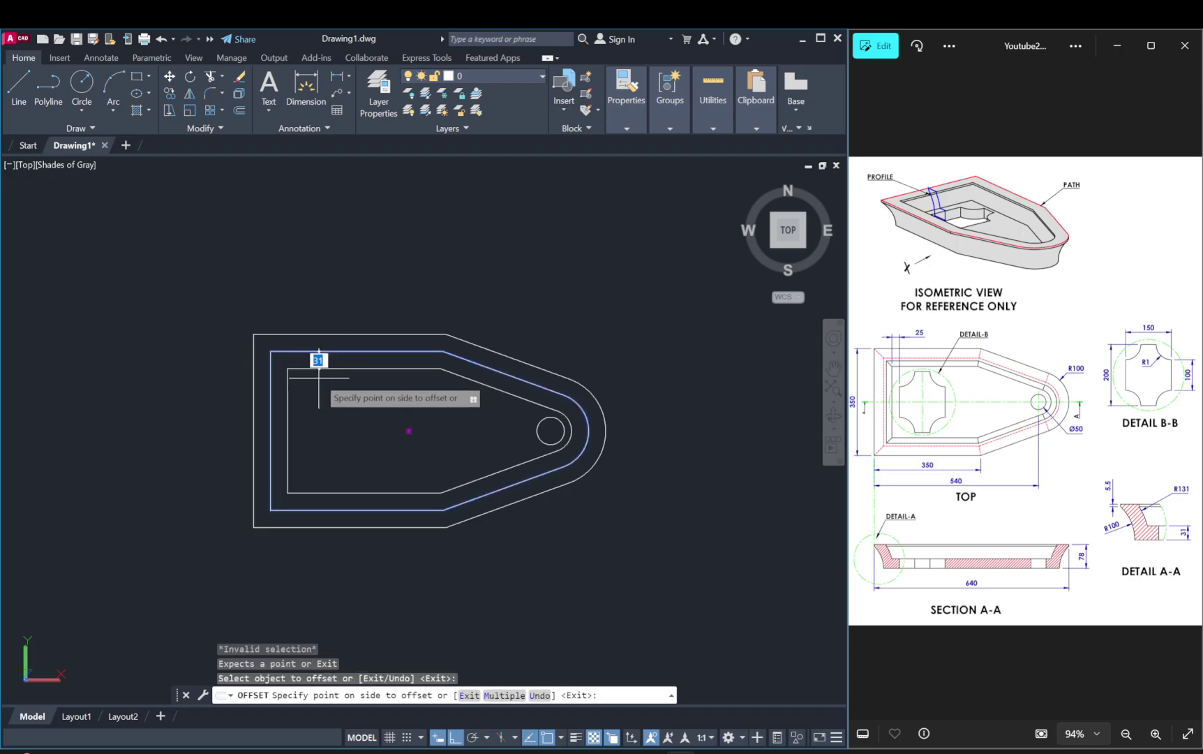
{"action": "key", "text": "Return"}
{"action": "key", "text": "Escape"}
{"action": "key", "text": "Escape"}
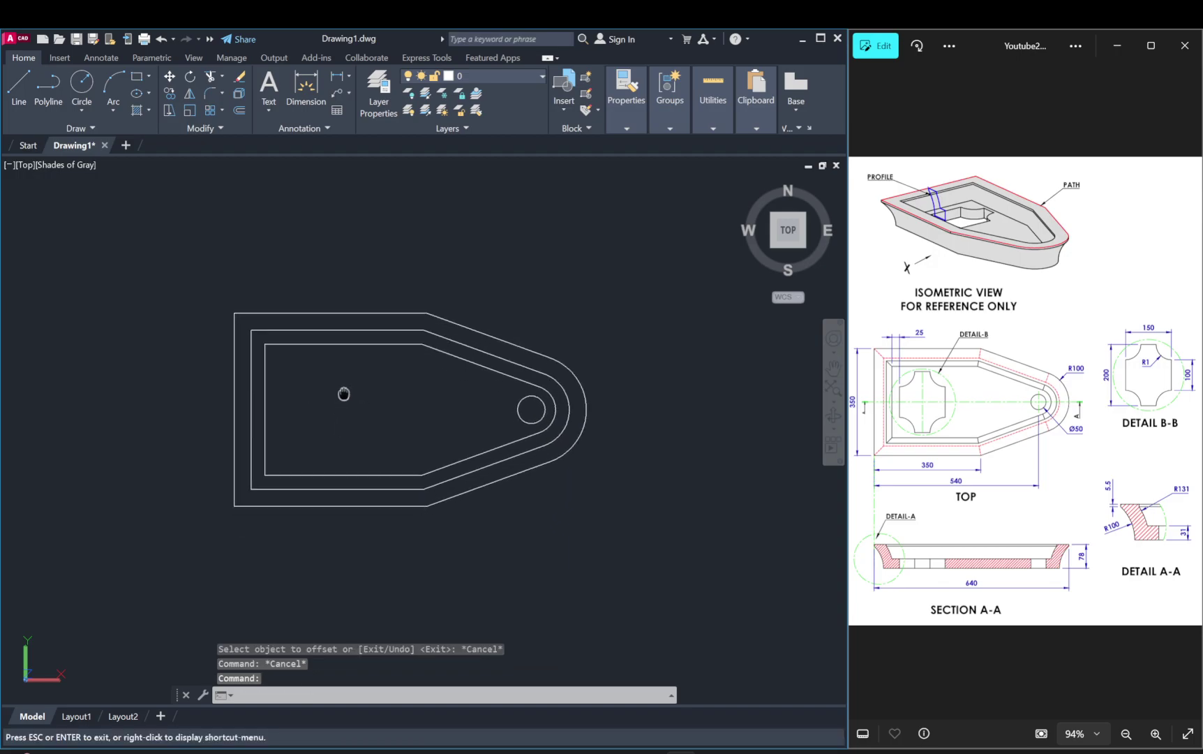
{"action": "middle_click_drag", "start_coordinate": [363, 410], "coordinate": [333, 328]}
{"action": "type", "text": "ray"}
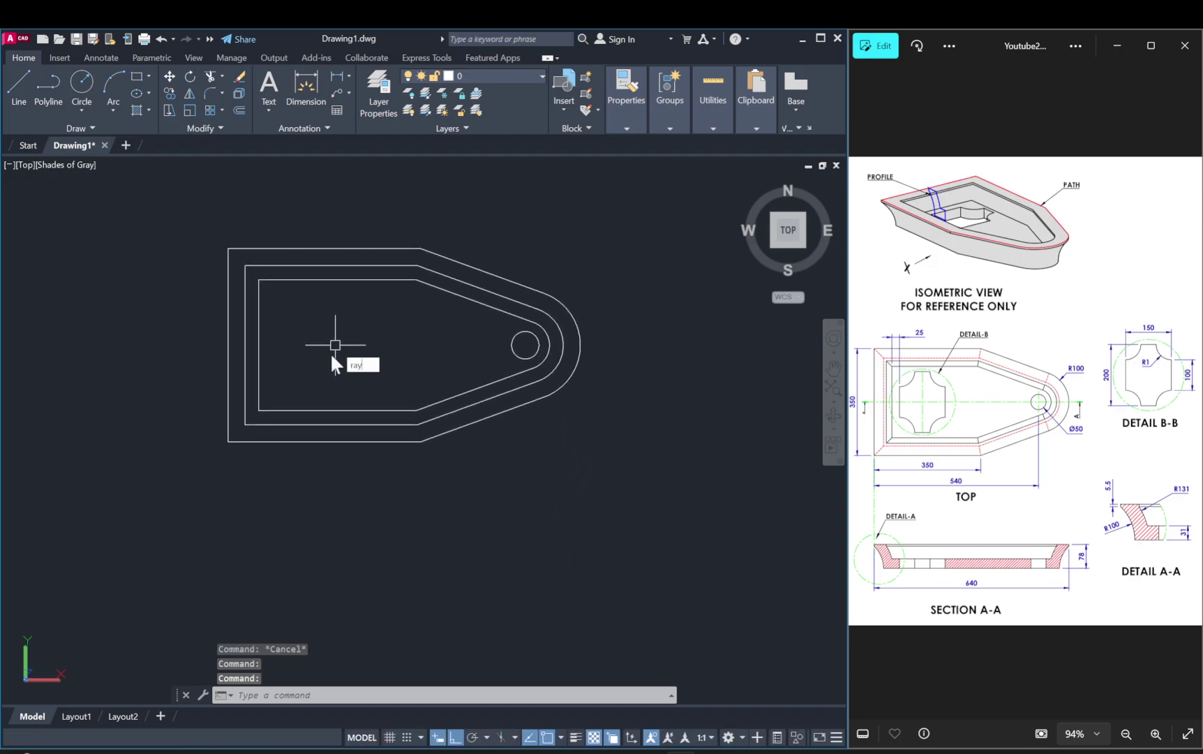
Step: Draw vertical rays down from the left corners of the three nested outlines
{"action": "key", "text": "Return"}
{"action": "left_click", "coordinate": [228, 441]}
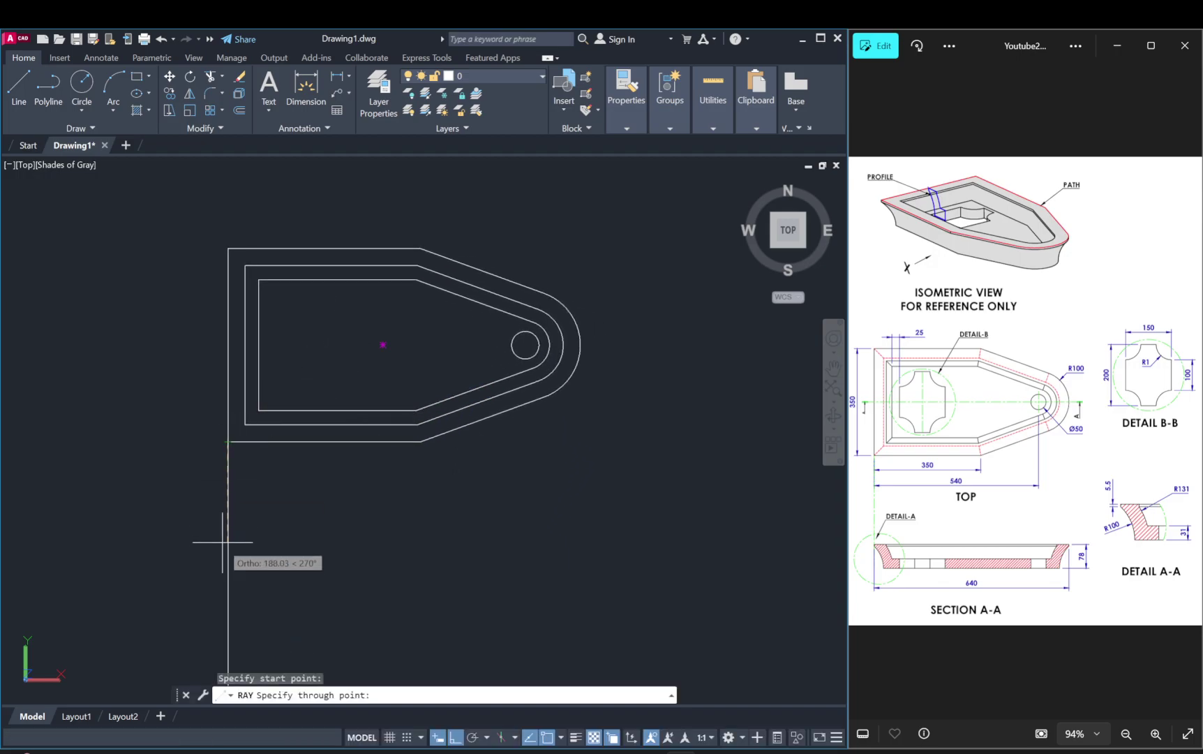
{"action": "left_click", "coordinate": [223, 542]}
{"action": "key", "text": "Escape"}
{"action": "key", "text": "Return"}
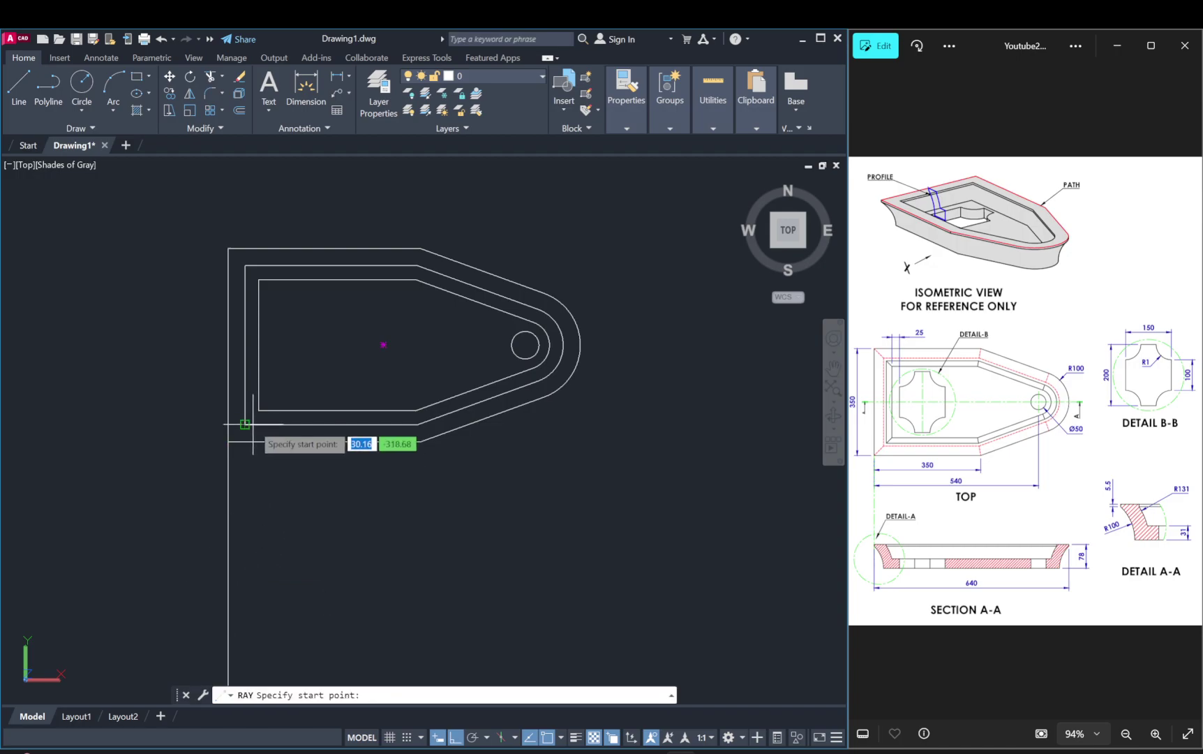
{"action": "left_click", "coordinate": [245, 424]}
{"action": "left_click", "coordinate": [245, 552]}
{"action": "key", "text": "Escape"}
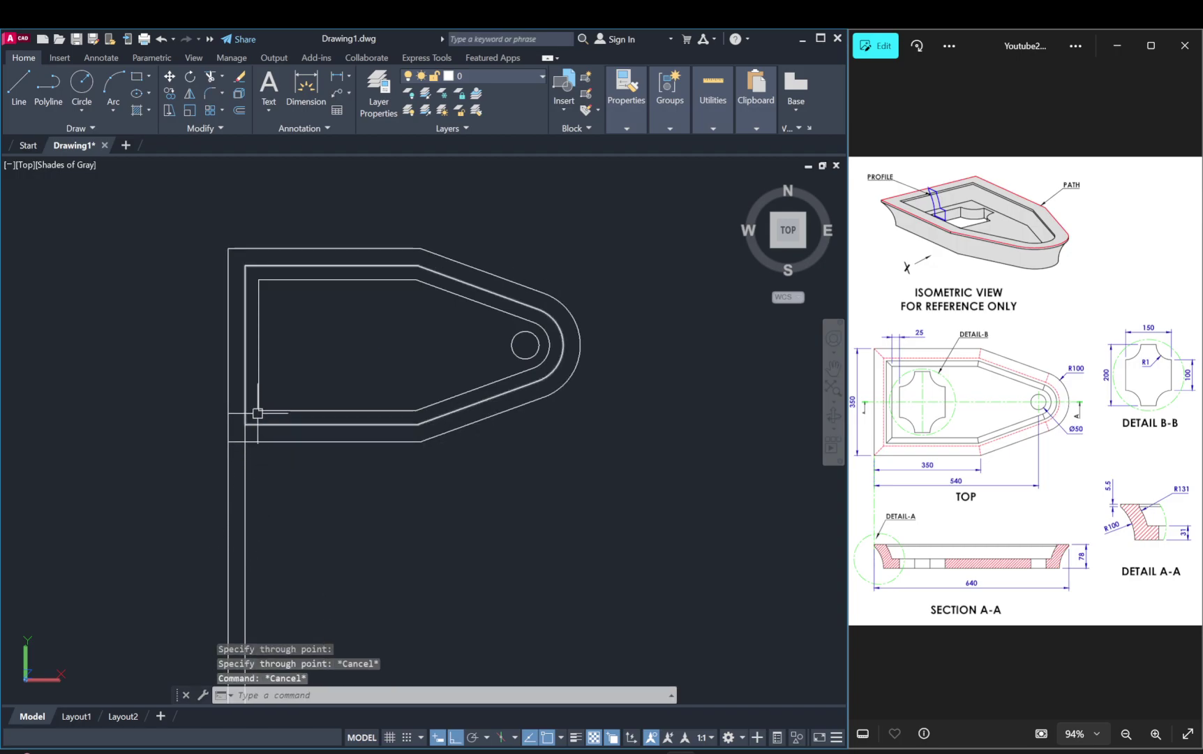
{"action": "key", "text": "Return"}
{"action": "left_click", "coordinate": [258, 411]}
{"action": "left_click", "coordinate": [256, 555]}
{"action": "key", "text": "Escape"}
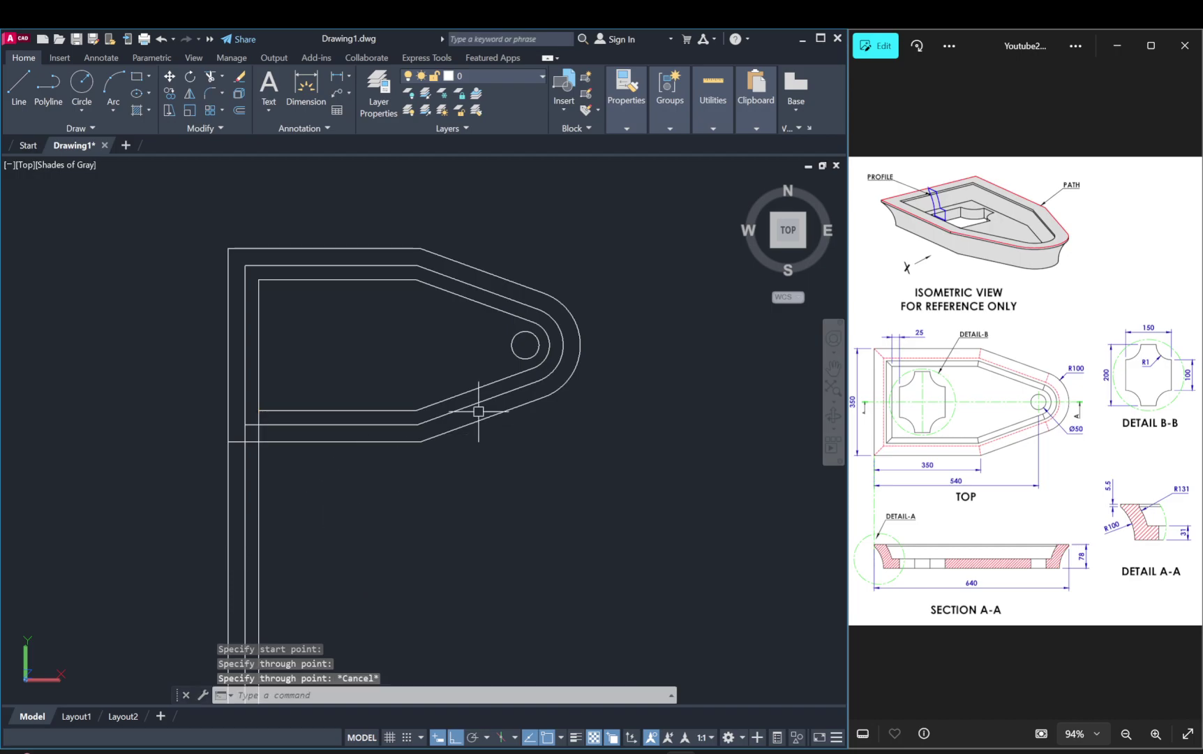
Step: Drop a vertical ray from the bow arc's rightmost point
{"action": "key", "text": "Return"}
{"action": "left_click", "coordinate": [580, 346]}
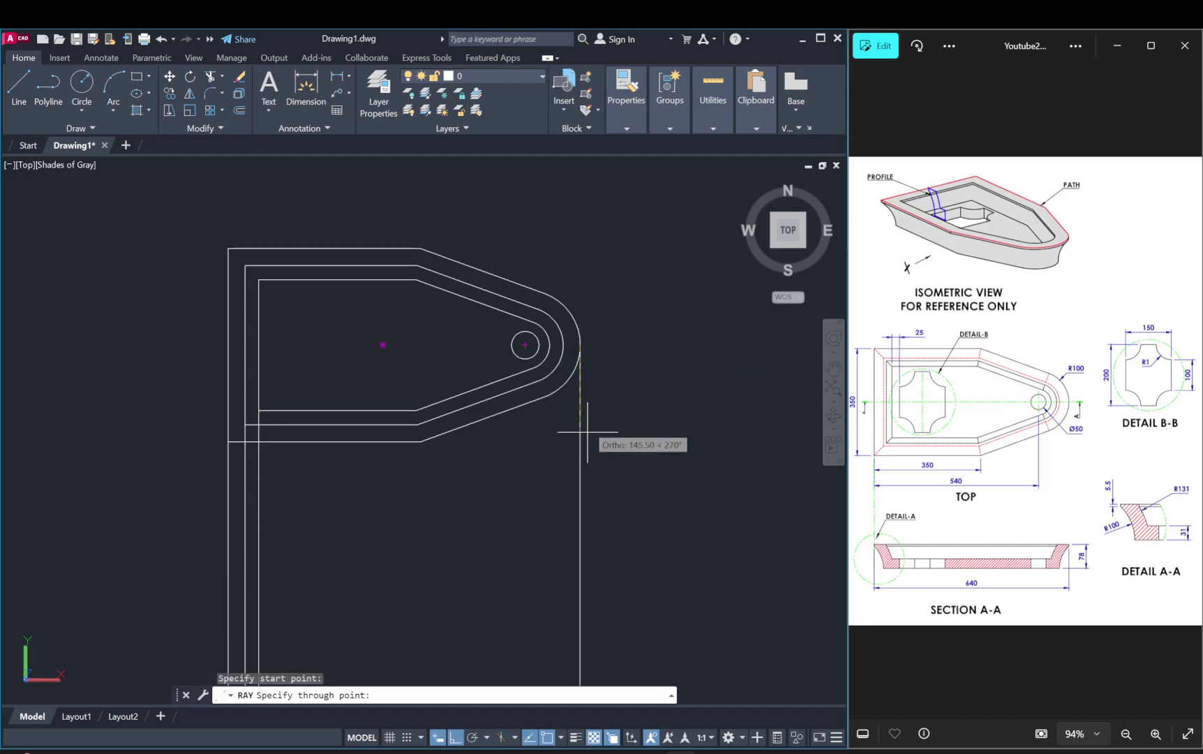
{"action": "left_click", "coordinate": [590, 499]}
{"action": "key", "text": "Escape"}
{"action": "scroll", "coordinate": [357, 444], "scroll_direction": "down", "scroll_amount": 5}
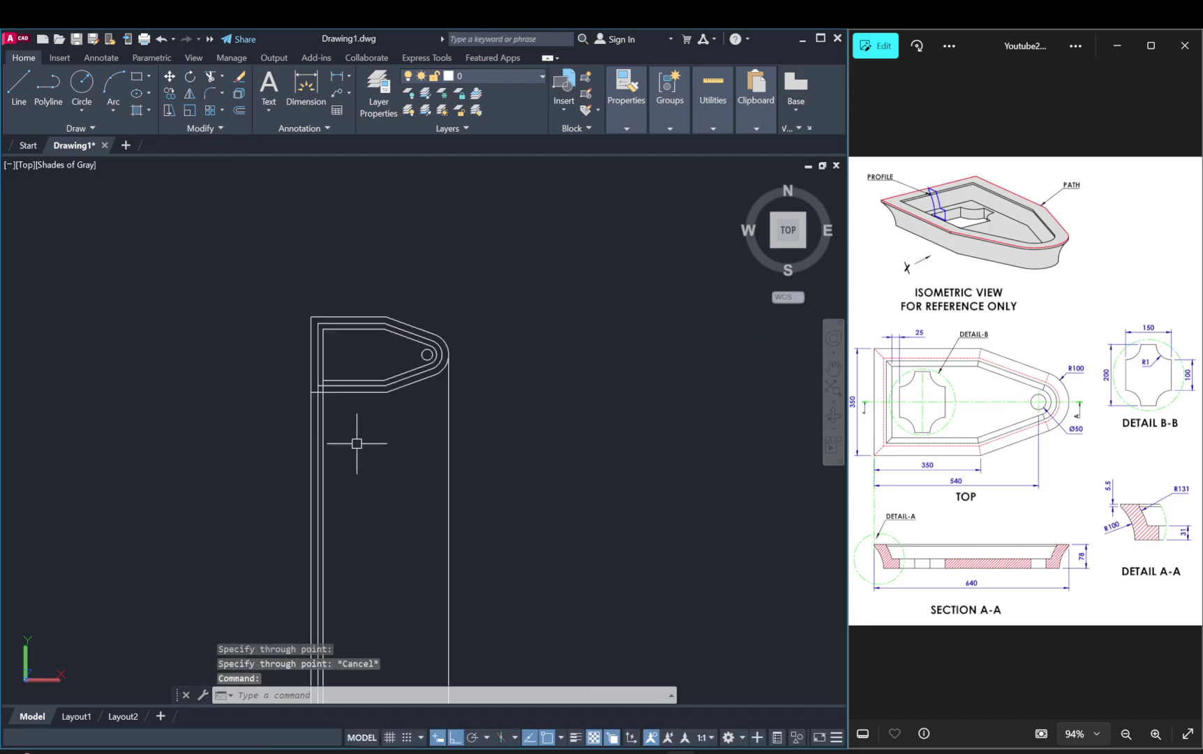
{"action": "scroll", "coordinate": [357, 443], "scroll_direction": "up", "scroll_amount": 1}
{"action": "scroll", "coordinate": [345, 454], "scroll_direction": "up", "scroll_amount": 2}
{"action": "scroll", "coordinate": [348, 436], "scroll_direction": "up", "scroll_amount": 2}
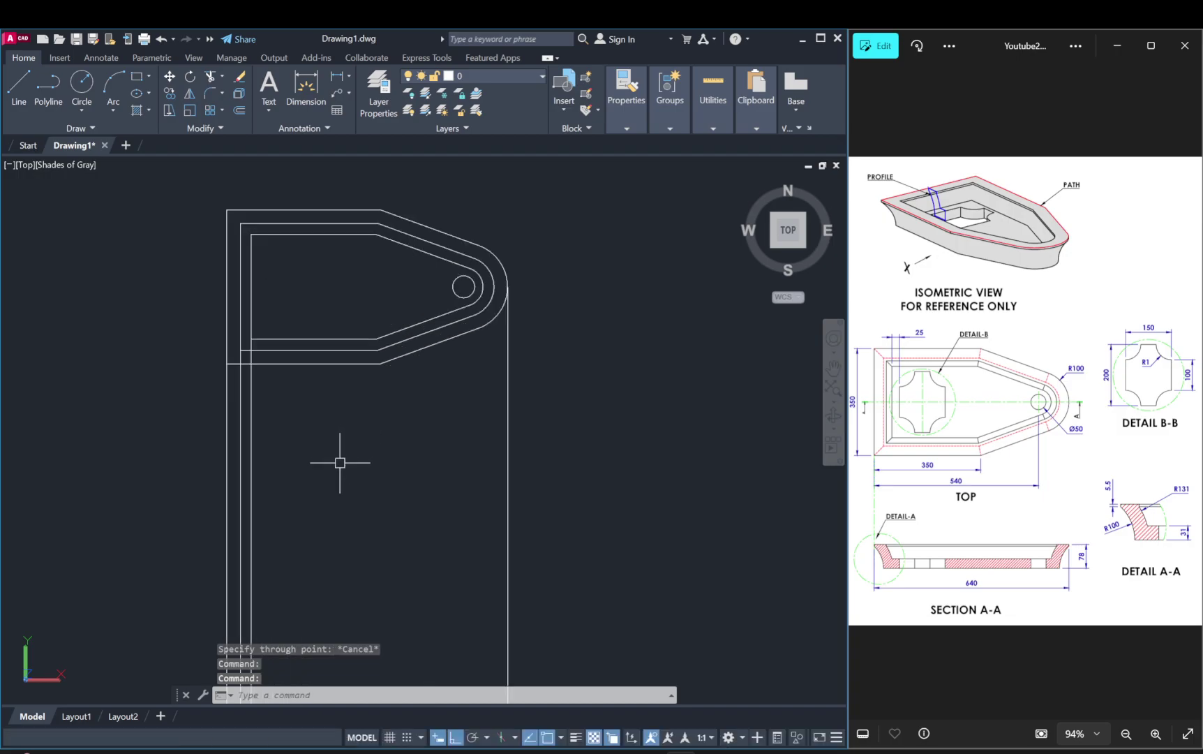
Step: Draw a horizontal baseline below the top view from the outer left ray
{"action": "key", "text": "l"}
{"action": "key", "text": "Return"}
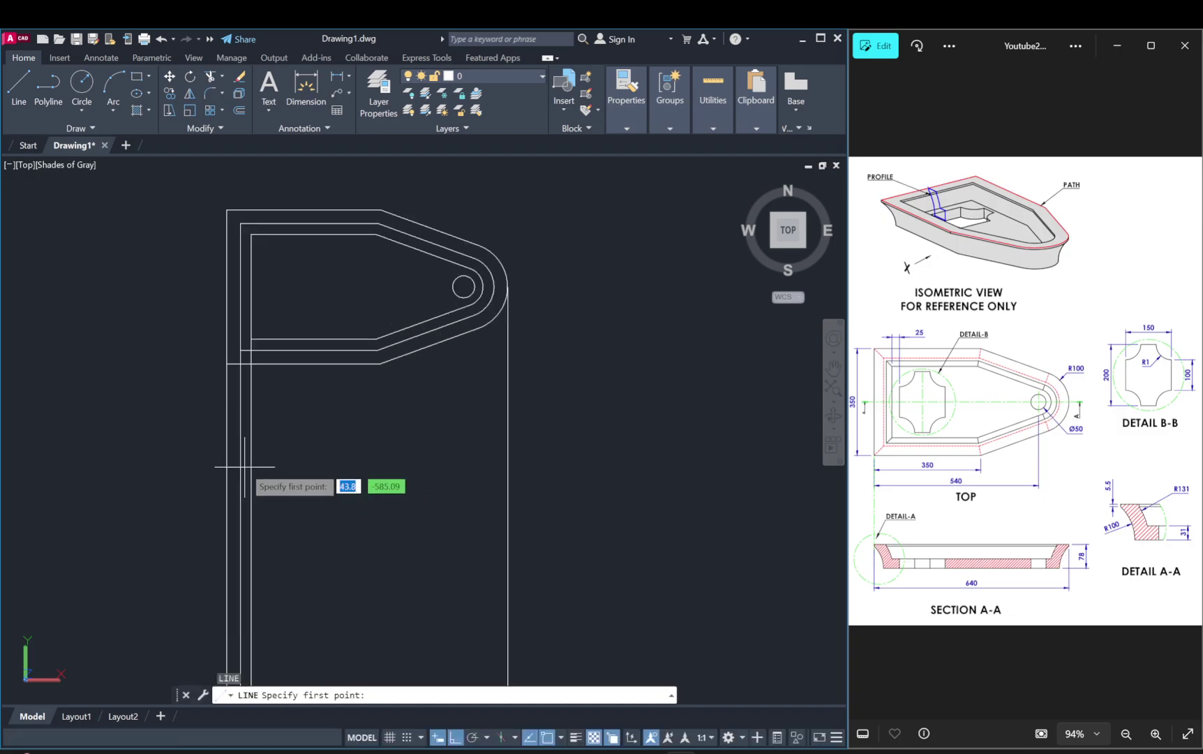
{"action": "left_click", "coordinate": [227, 431]}
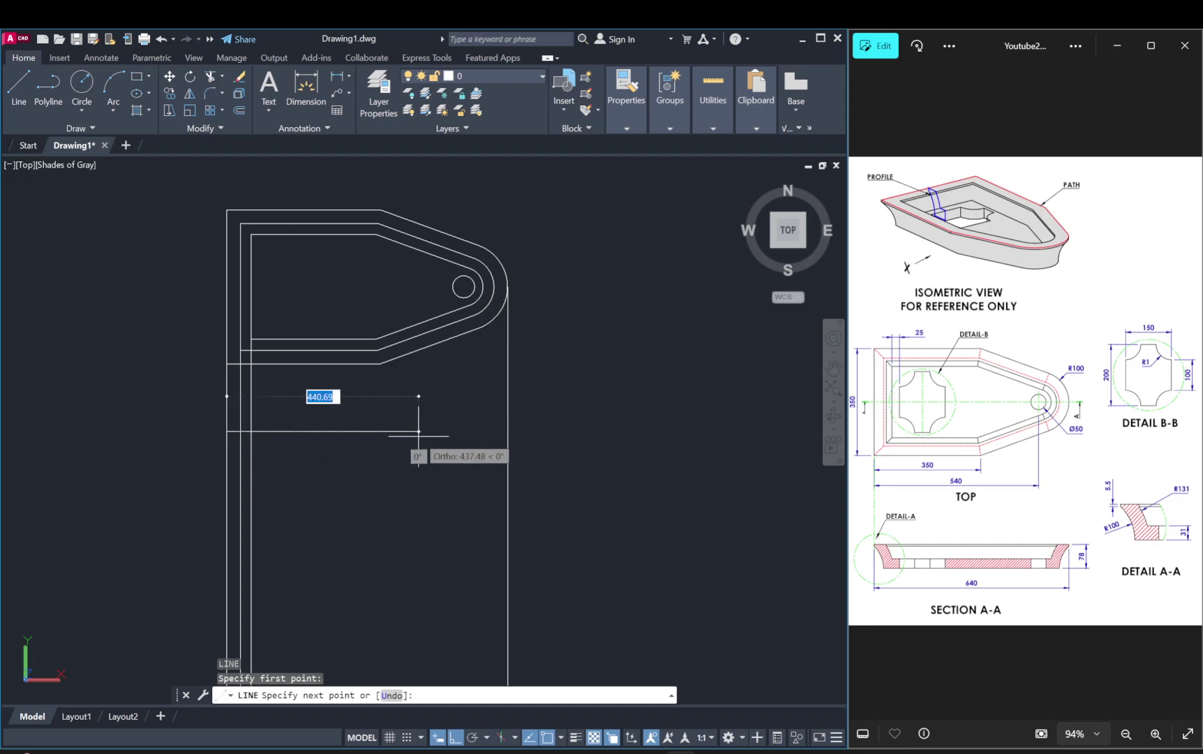
{"action": "left_click", "coordinate": [507, 431]}
{"action": "key", "text": "Escape"}
{"action": "key", "text": "Escape"}
{"action": "scroll", "coordinate": [312, 449], "scroll_direction": "up", "scroll_amount": 1}
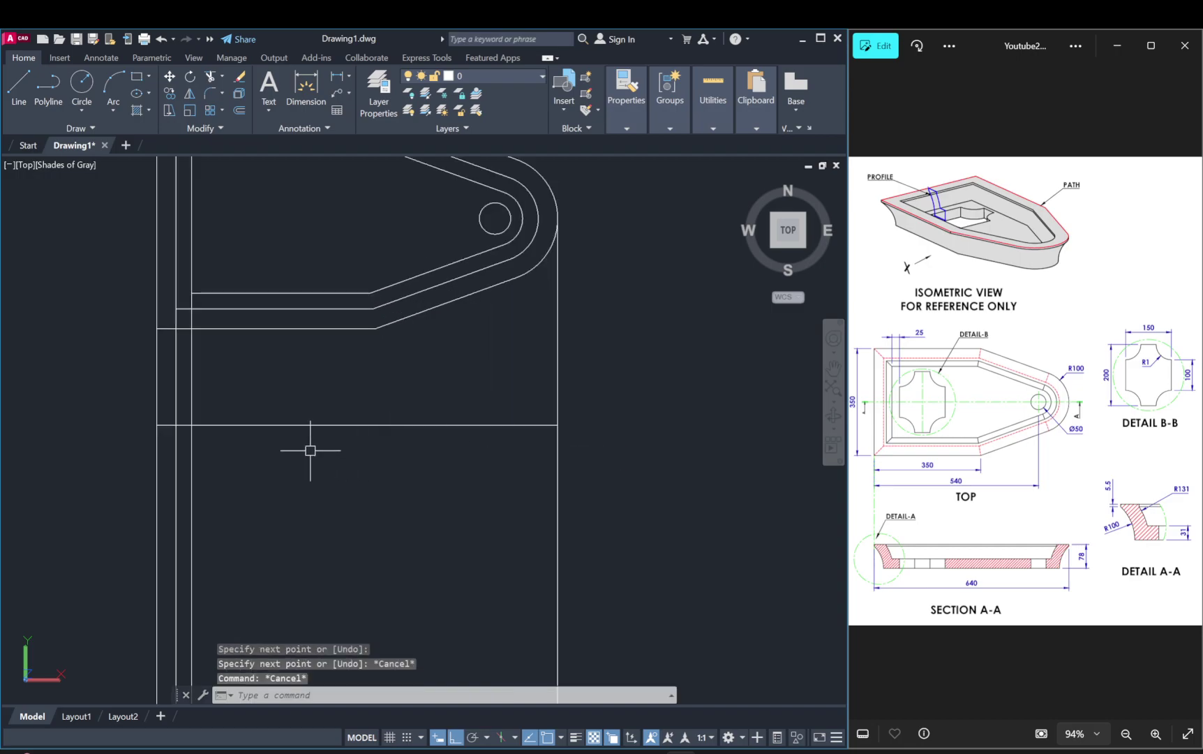
{"action": "scroll", "coordinate": [335, 449], "scroll_direction": "up", "scroll_amount": 1}
{"action": "type", "text": "l"}
{"action": "key", "text": "Escape"}
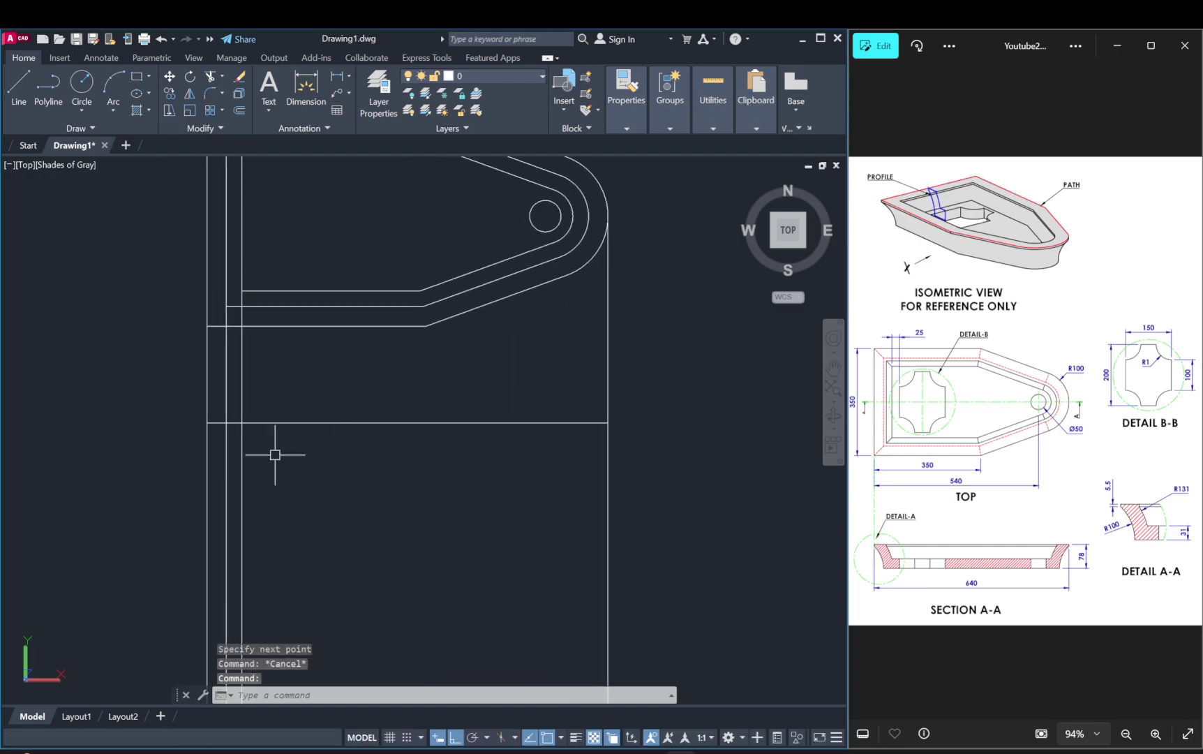
Step: Draw a 5.5-unit vertical step at the baseline's left corner
{"action": "type", "text": "l"}
{"action": "key", "text": "Return"}
{"action": "left_click", "coordinate": [207, 422]}
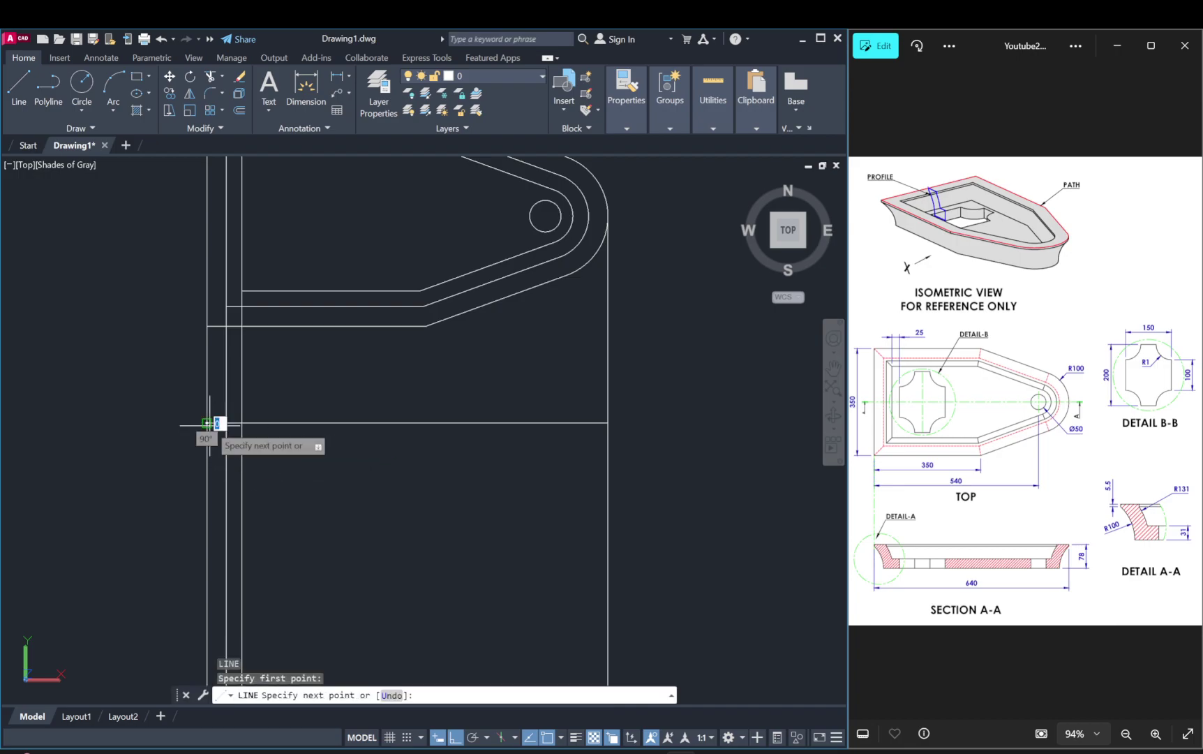
{"action": "type", "text": "5.5"}
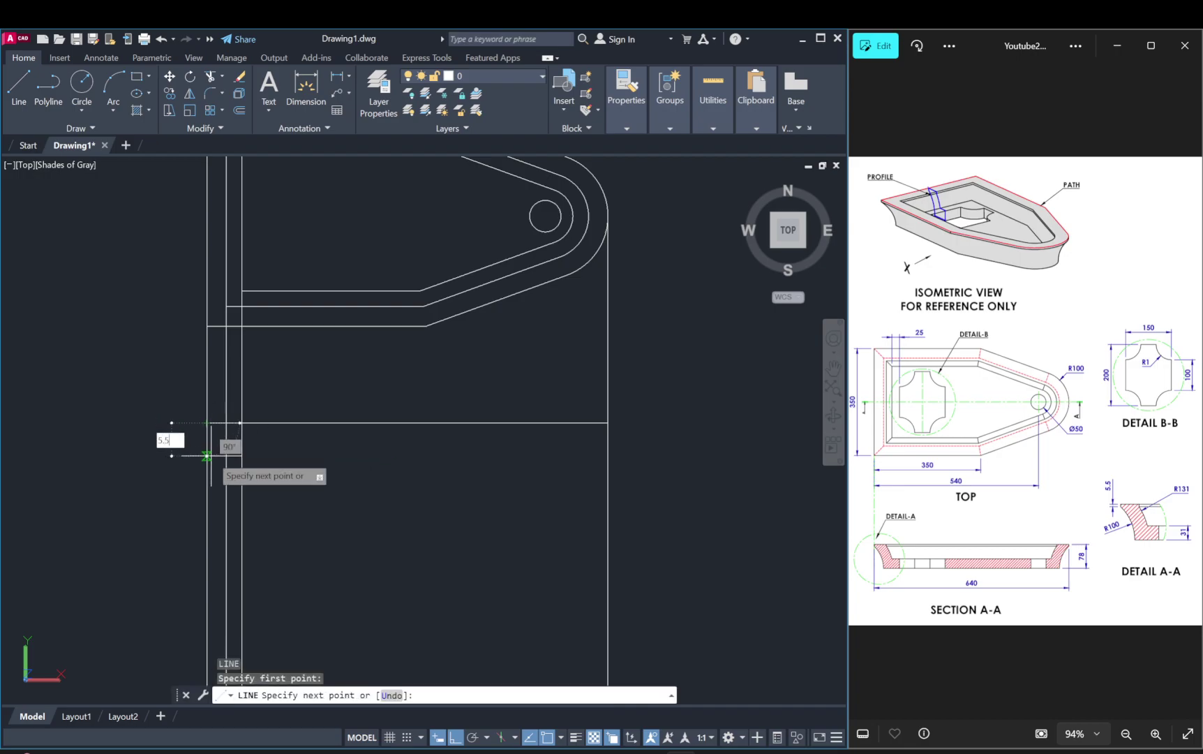
{"action": "key", "text": "Return"}
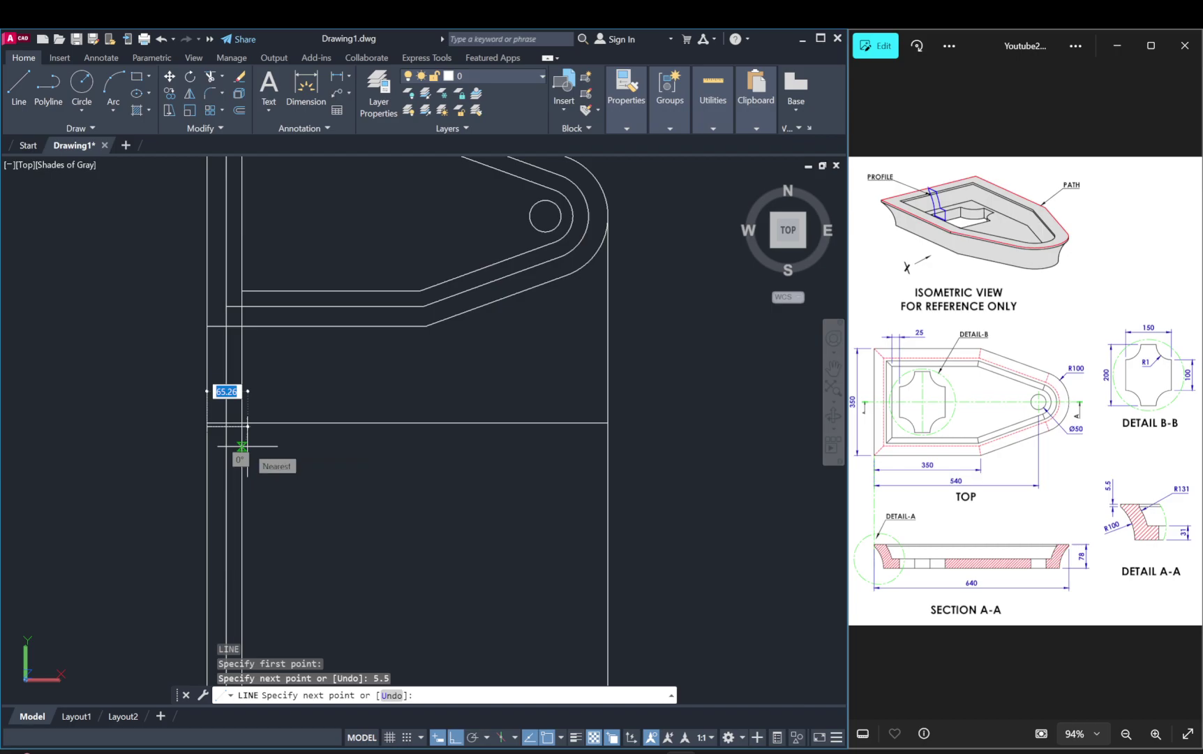
{"action": "middle_click_drag", "start_coordinate": [241, 447], "coordinate": [305, 483]}
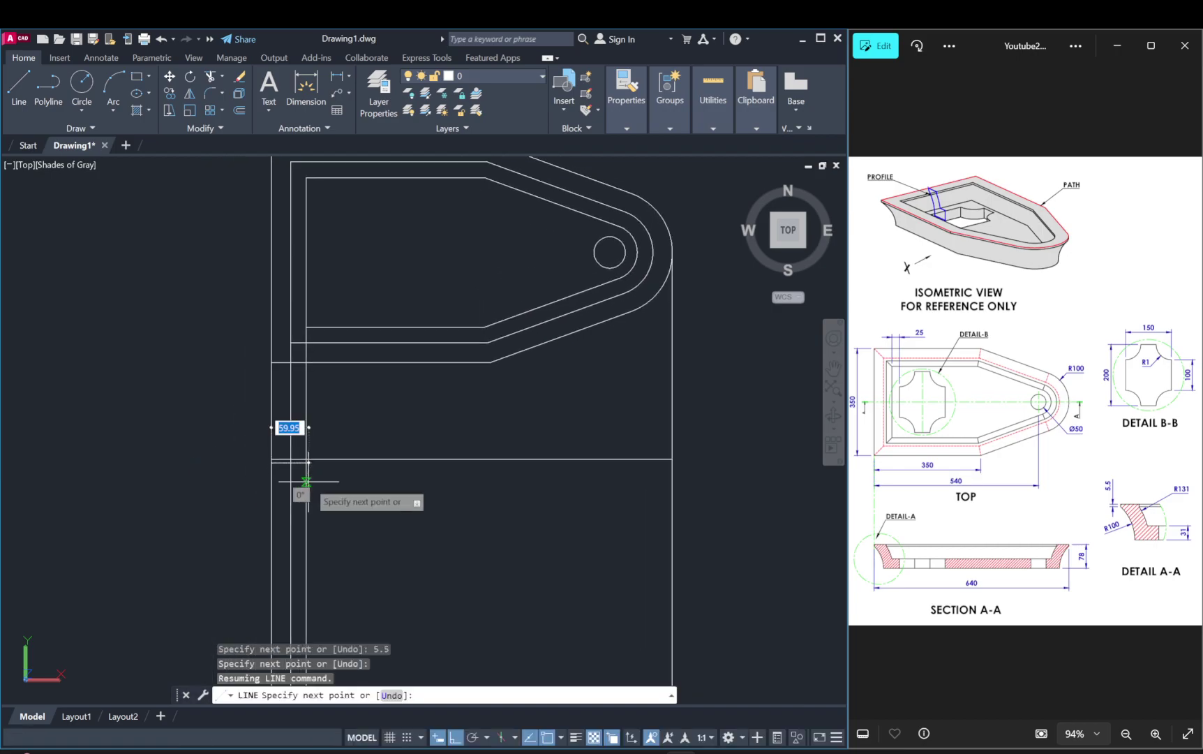
{"action": "key", "text": "Escape"}
{"action": "key", "text": "Return"}
{"action": "type", "text": "78"}
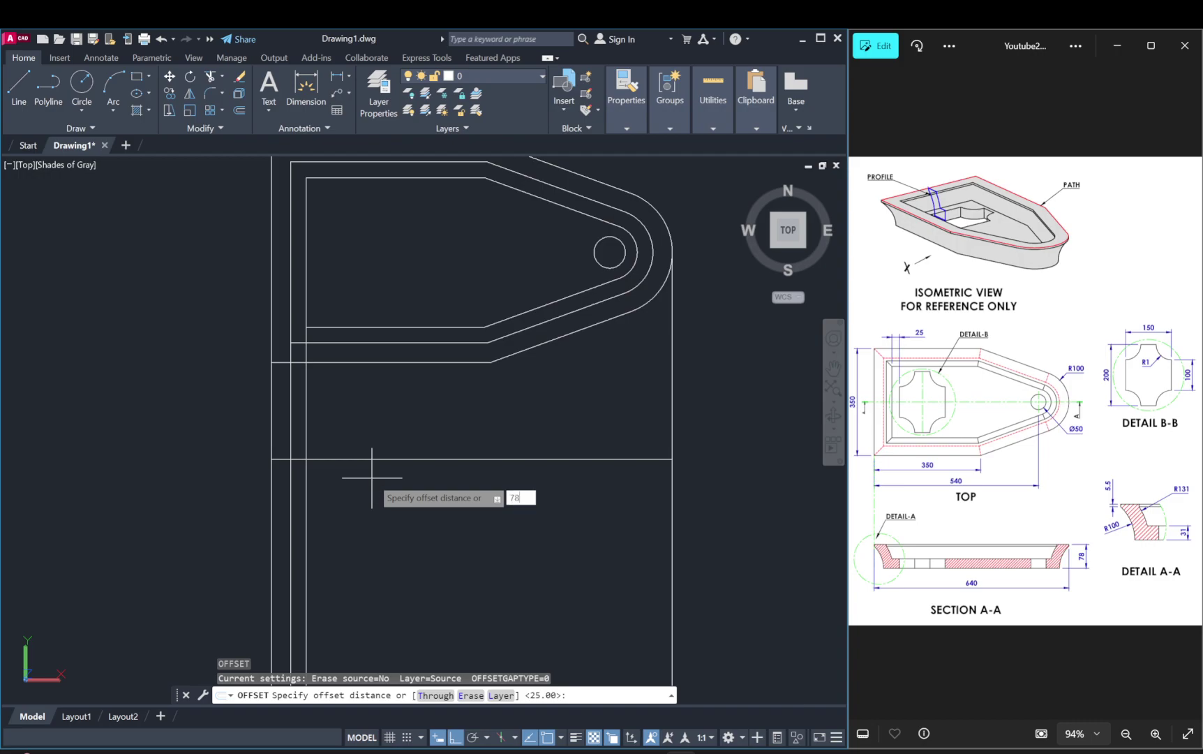
Step: Offset the horizontal baseline 78 units downward
{"action": "key", "text": "Return"}
{"action": "left_click", "coordinate": [421, 459]}
{"action": "left_click", "coordinate": [423, 533]}
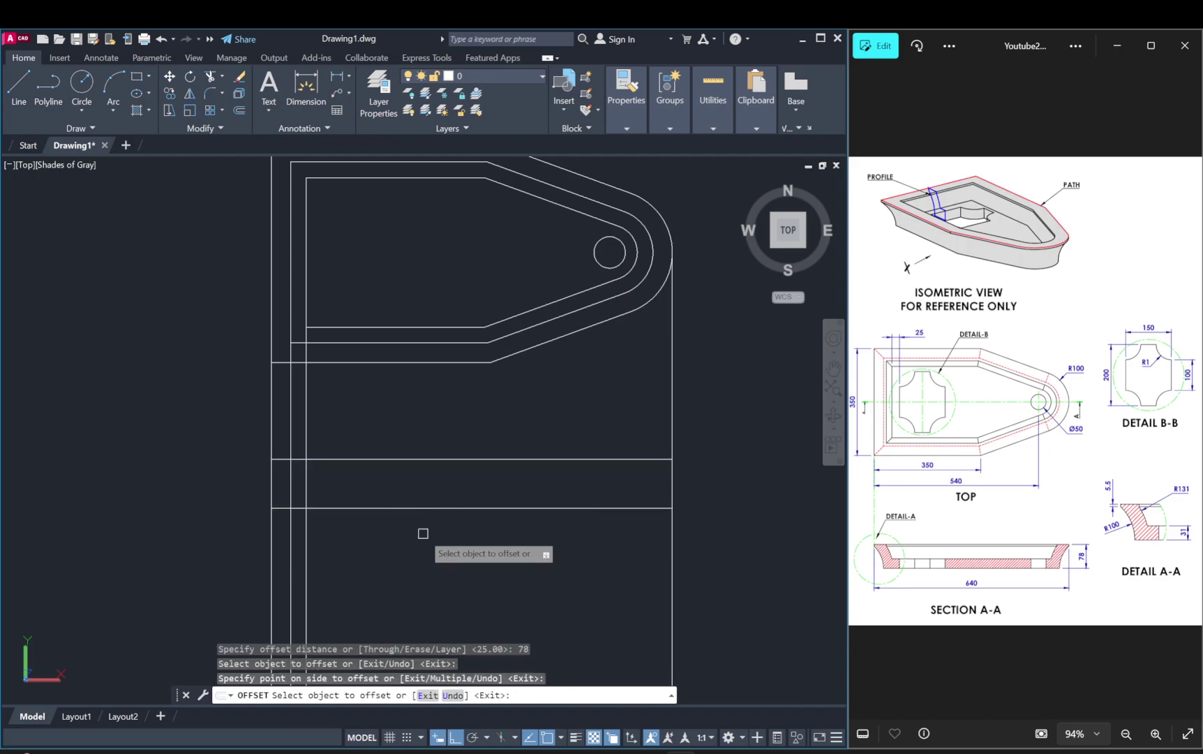
{"action": "key", "text": "Escape"}
{"action": "scroll", "coordinate": [309, 491], "scroll_direction": "up", "scroll_amount": 2}
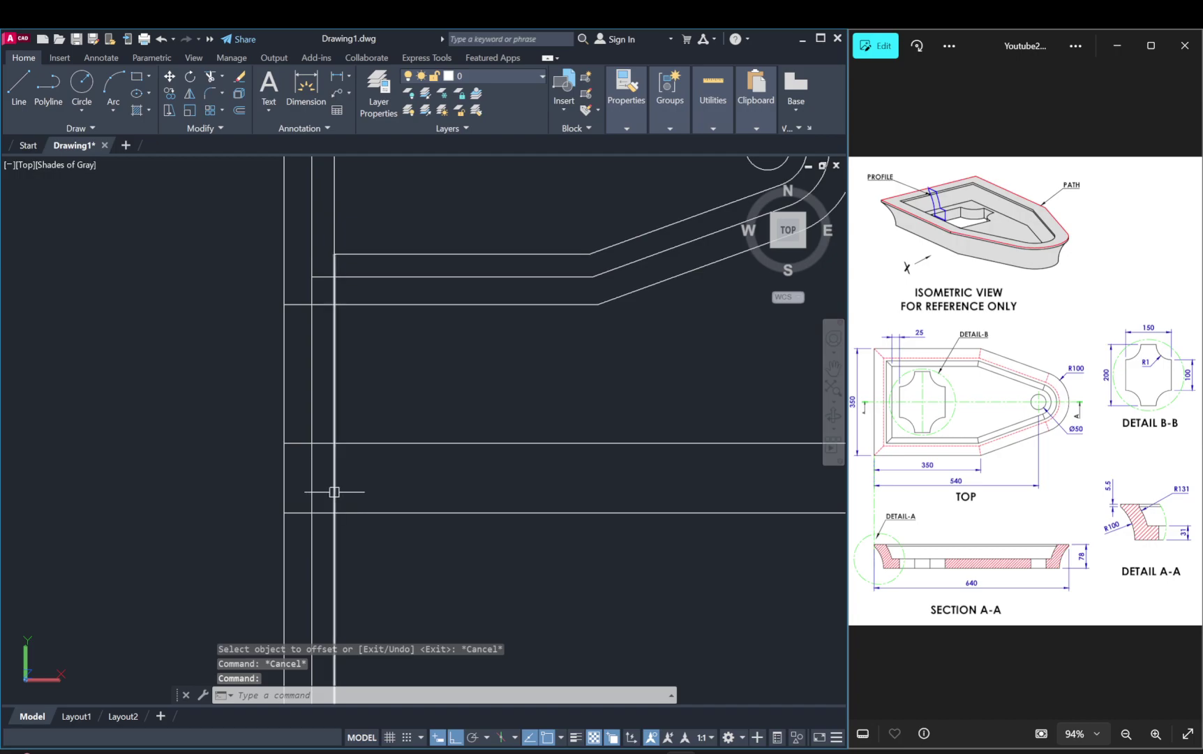
Step: Fence-trim the connecting vertical lines and stray segments between the two views
{"action": "type", "text": "tr"}
{"action": "key", "text": "Return"}
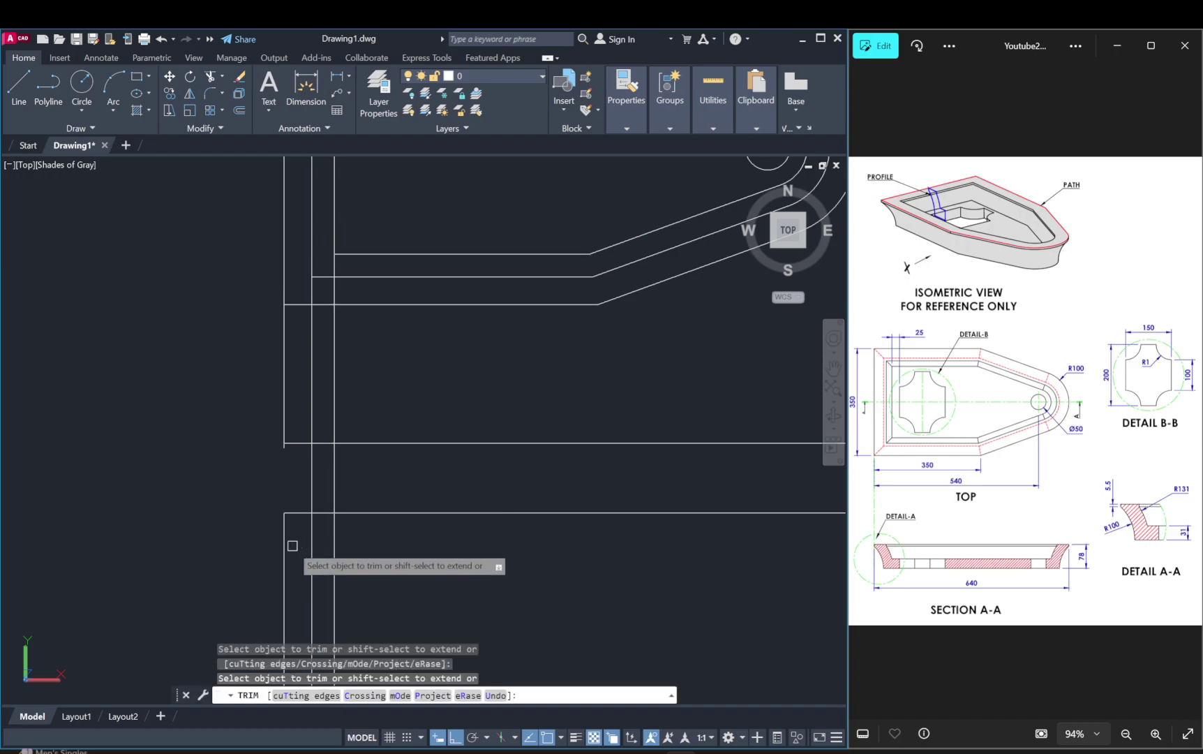
{"action": "left_click_drag", "start_coordinate": [238, 553], "coordinate": [722, 586]}
{"action": "scroll", "coordinate": [722, 586], "scroll_direction": "down", "scroll_amount": 5}
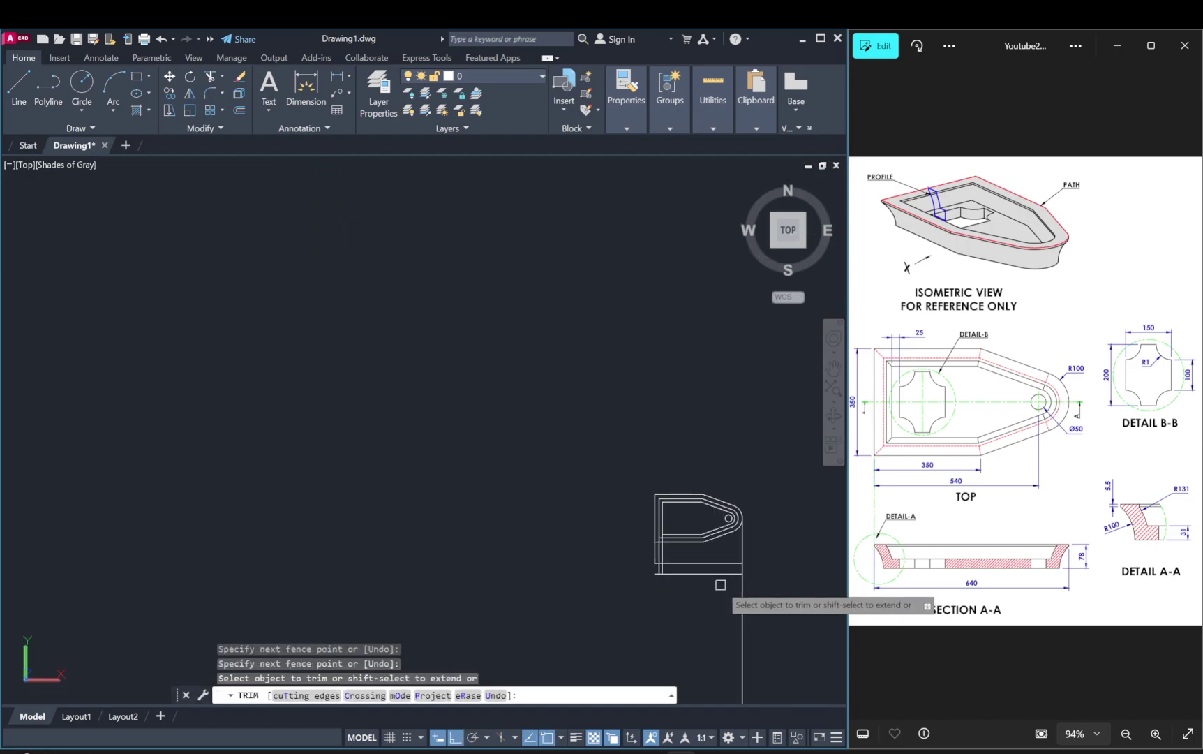
{"action": "scroll", "coordinate": [742, 581], "scroll_direction": "up", "scroll_amount": 2}
{"action": "scroll", "coordinate": [743, 581], "scroll_direction": "up", "scroll_amount": 2}
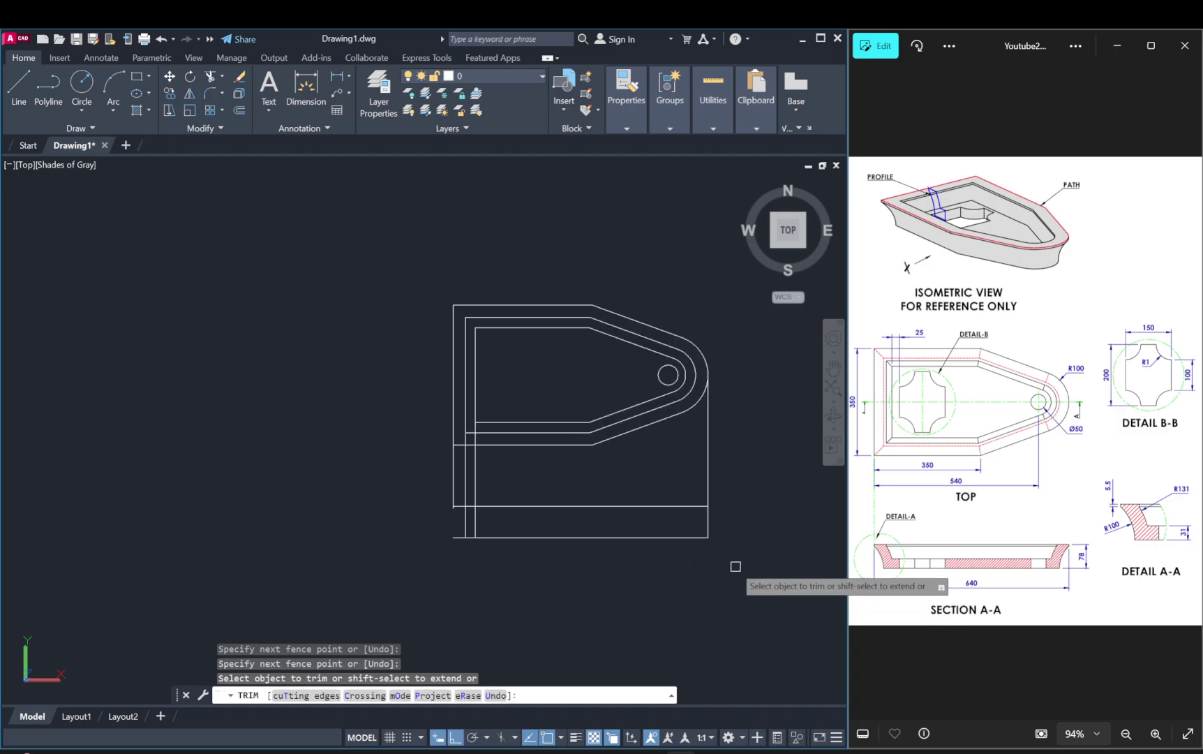
{"action": "type", "text": "f"}
{"action": "left_click", "coordinate": [742, 454]}
{"action": "left_click_drag", "start_coordinate": [743, 453], "coordinate": [464, 478]}
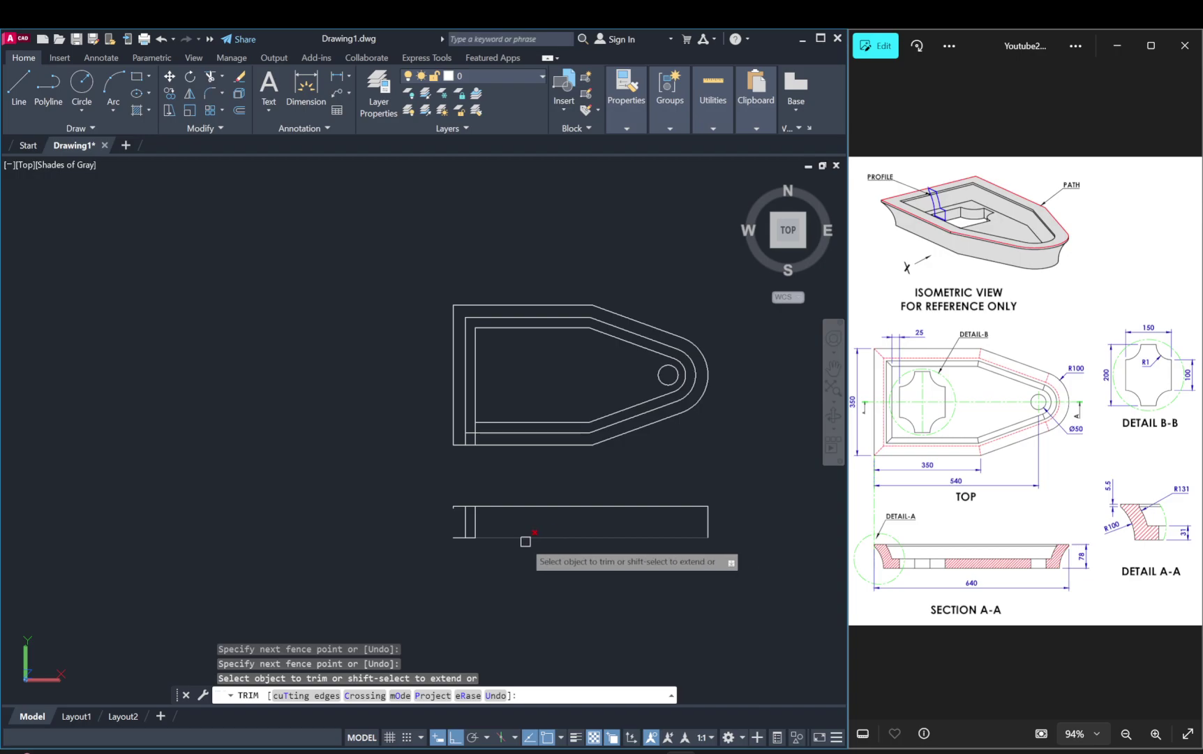
{"action": "key", "text": "Escape"}
Step: Trim the short bottom-left segment and the vertical stub from the section
{"action": "scroll", "coordinate": [497, 542], "scroll_direction": "up", "scroll_amount": 2}
{"action": "type", "text": "r"}
{"action": "key", "text": "Return"}
{"action": "left_click_drag", "start_coordinate": [443, 519], "coordinate": [440, 576]}
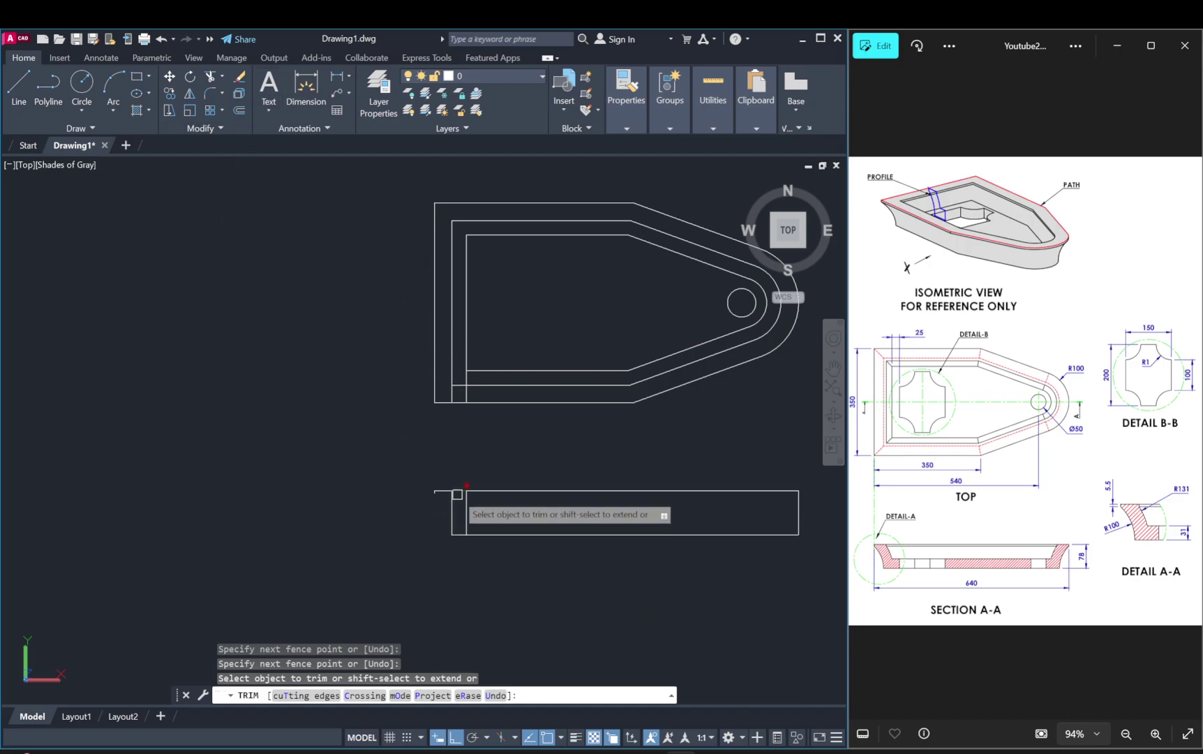
{"action": "left_click", "coordinate": [453, 393]}
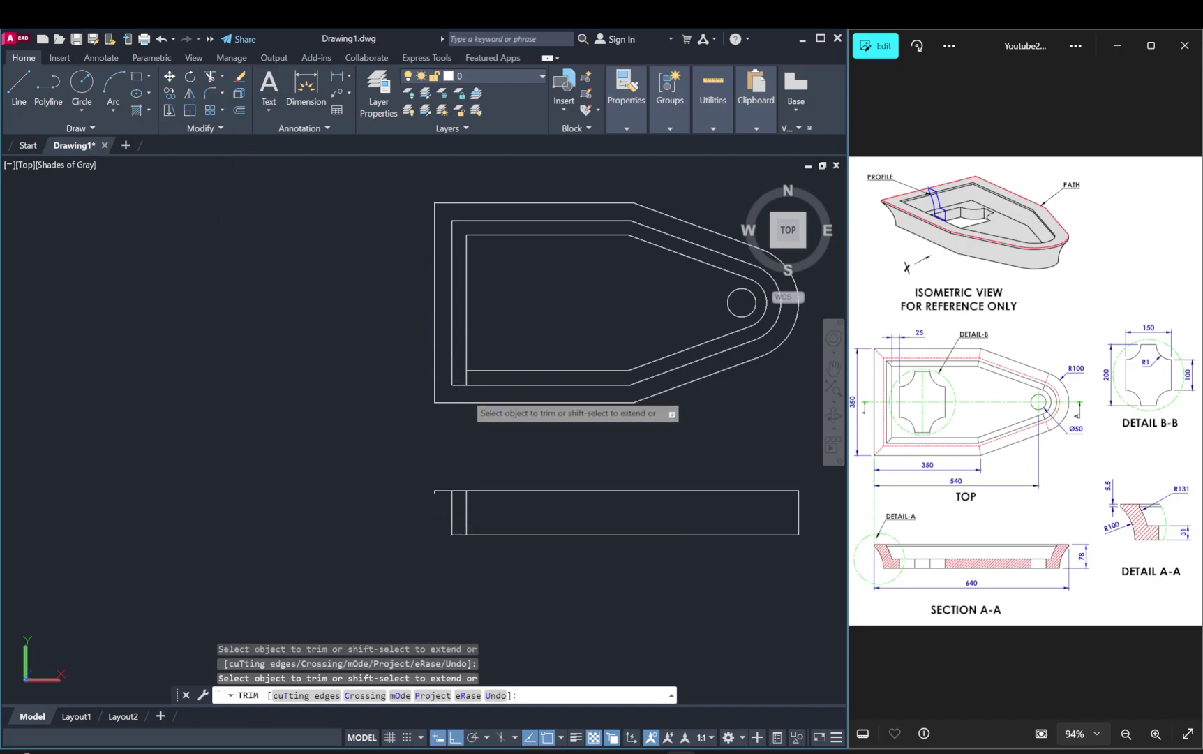
{"action": "key", "text": "Escape"}
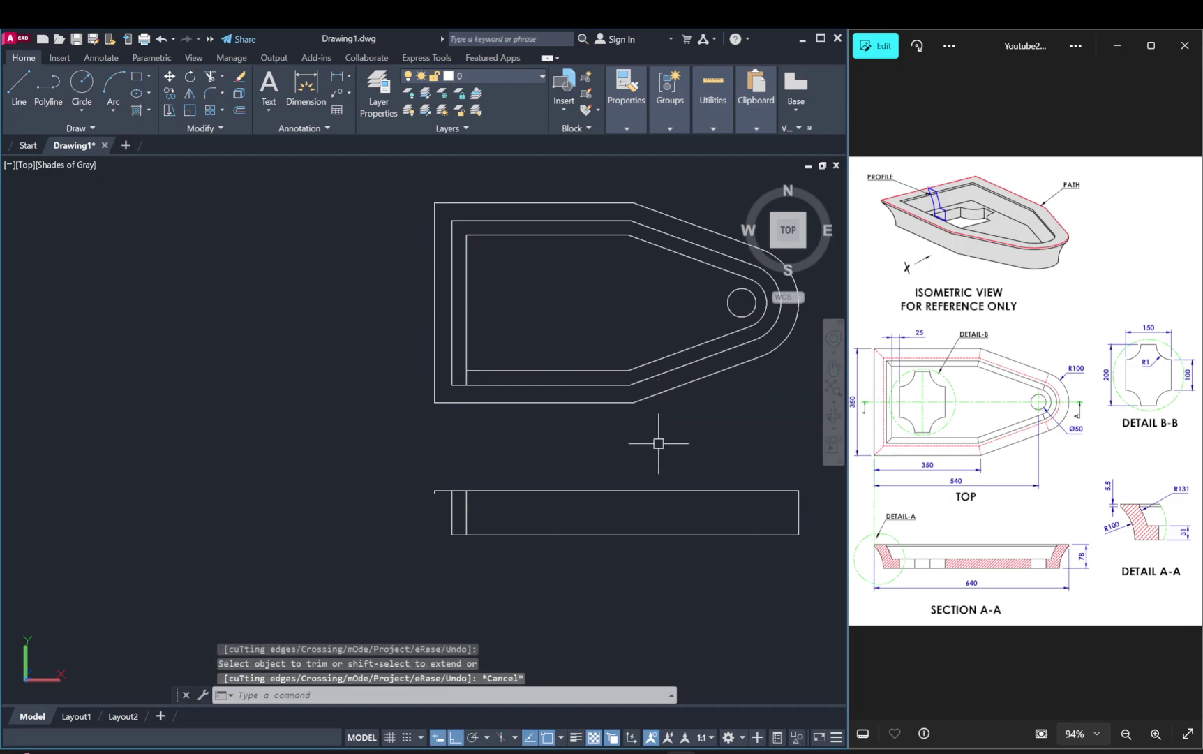
{"action": "key", "text": "Escape"}
{"action": "key", "text": "Escape"}
Step: Begin a start-end-radius arc at the section corner, abandoning the first attempt
{"action": "type", "text": "tr"}
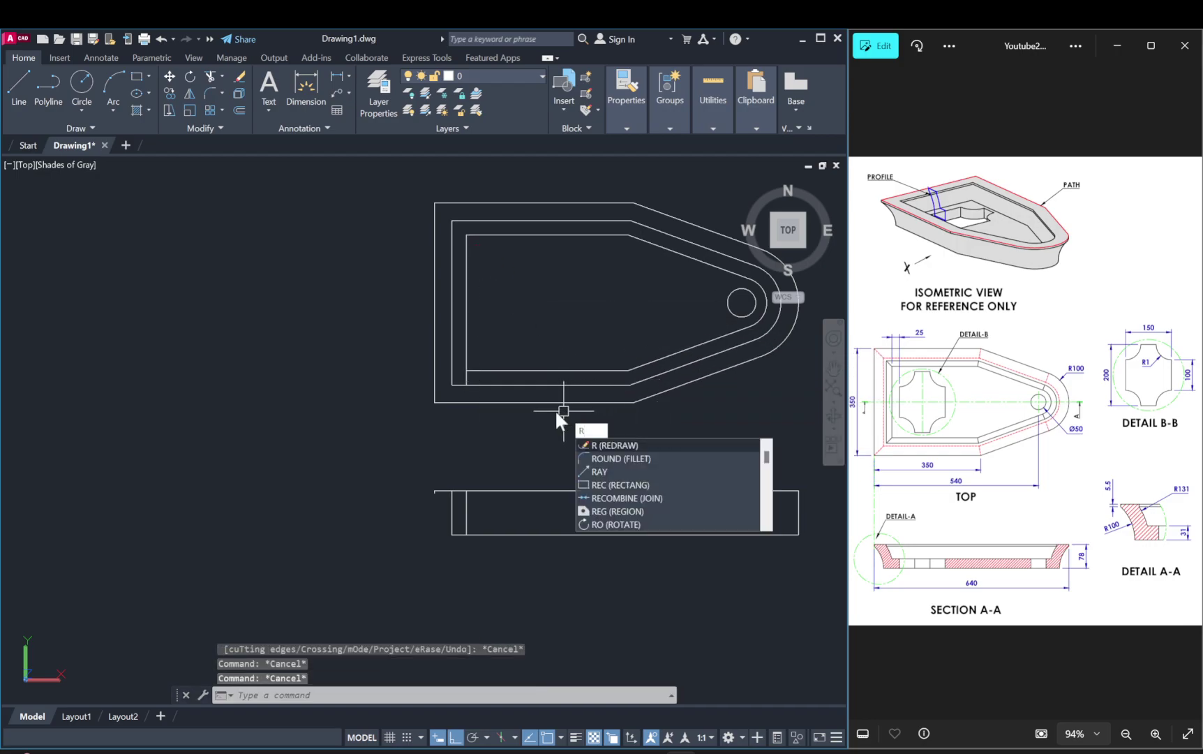
{"action": "key", "text": "Return"}
{"action": "scroll", "coordinate": [556, 411], "scroll_direction": "up", "scroll_amount": 2}
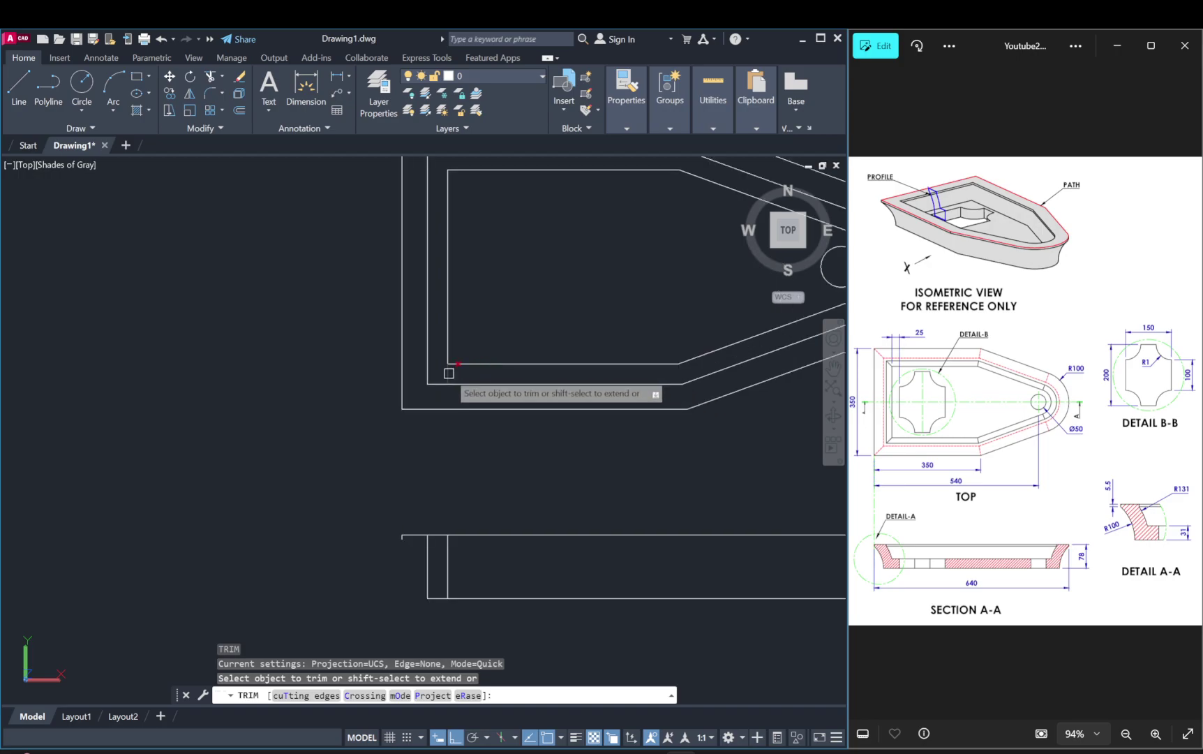
{"action": "key", "text": "Escape"}
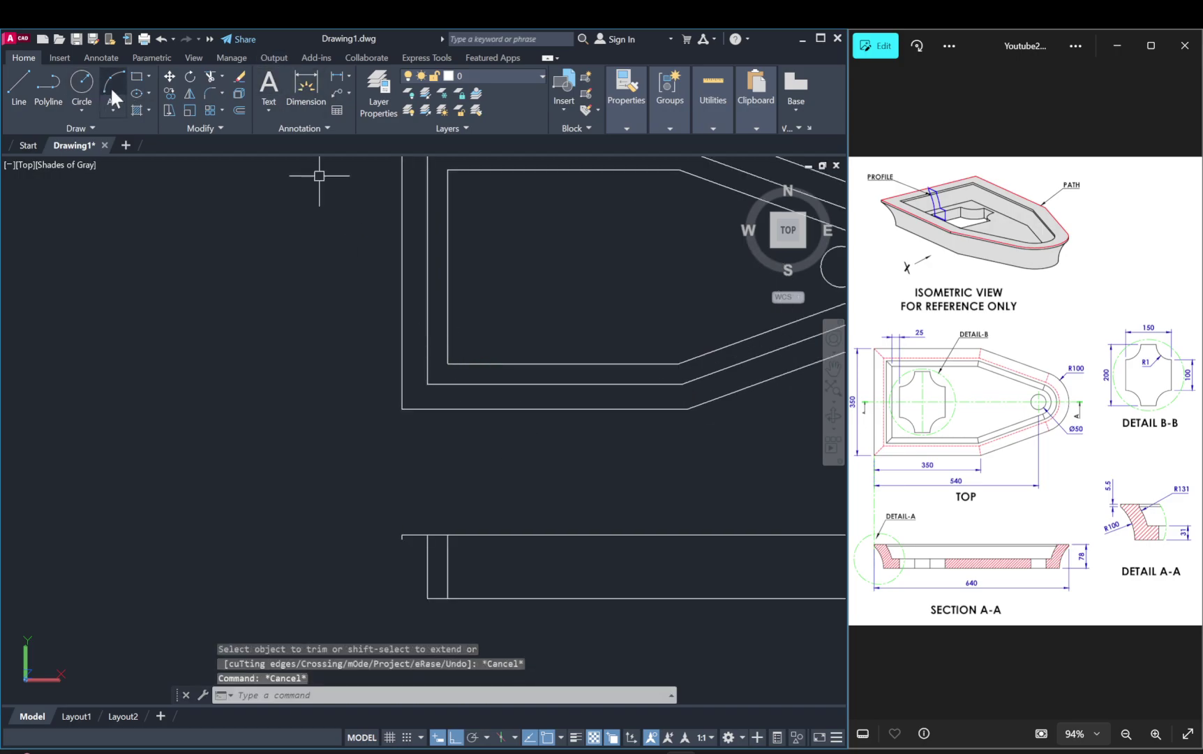
{"action": "left_click", "coordinate": [110, 98]}
{"action": "left_click", "coordinate": [160, 307]}
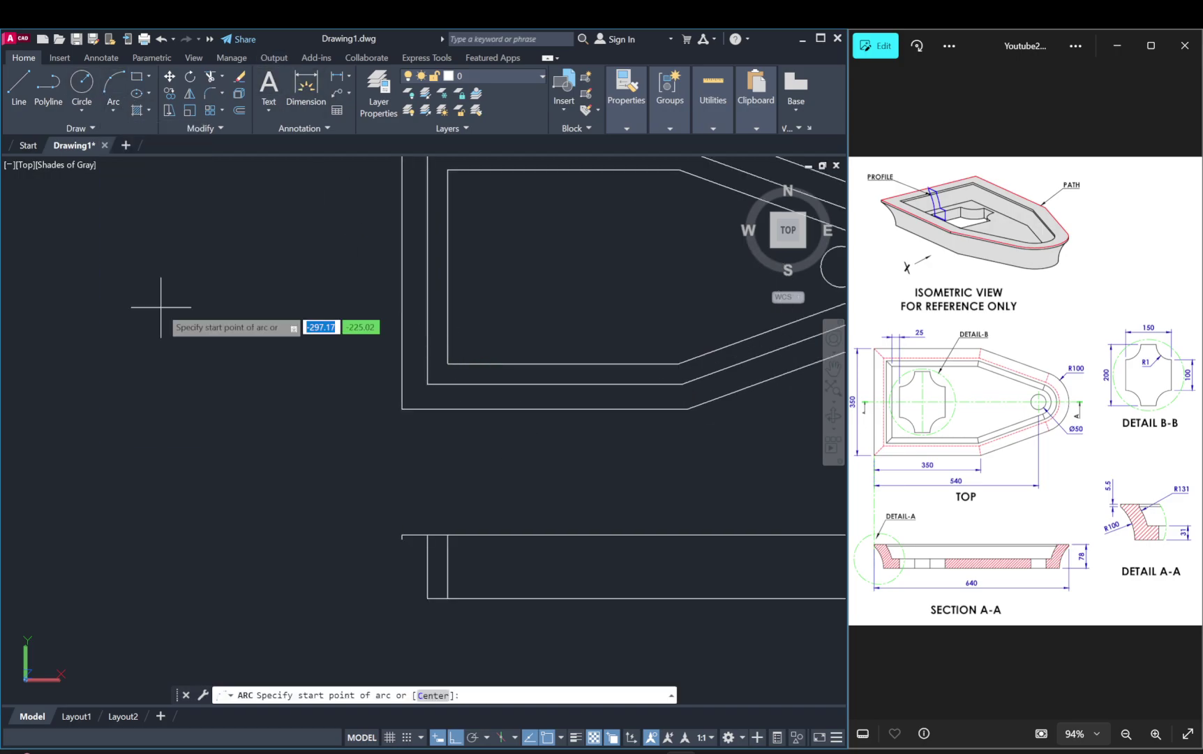
{"action": "scroll", "coordinate": [401, 544], "scroll_direction": "up", "scroll_amount": 1}
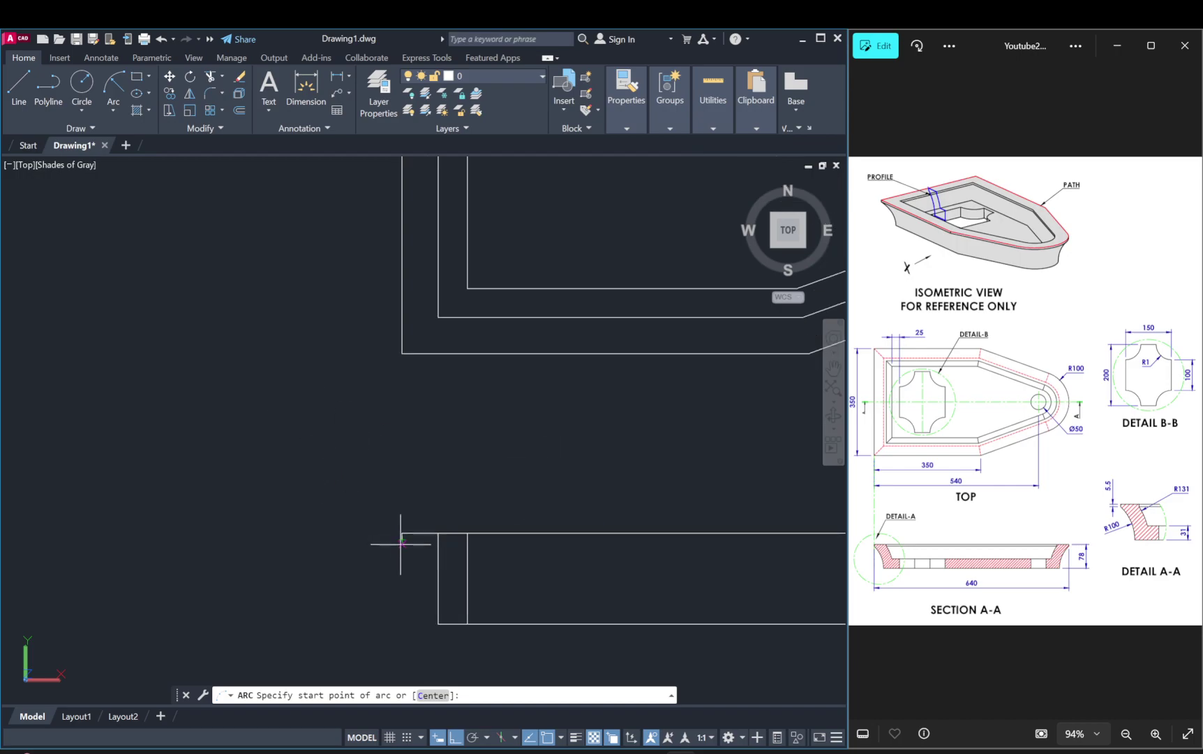
{"action": "left_click", "coordinate": [401, 543]}
{"action": "key", "text": "e"}
{"action": "key", "text": "Return"}
{"action": "key", "text": "Escape"}
{"action": "key", "text": "Escape"}
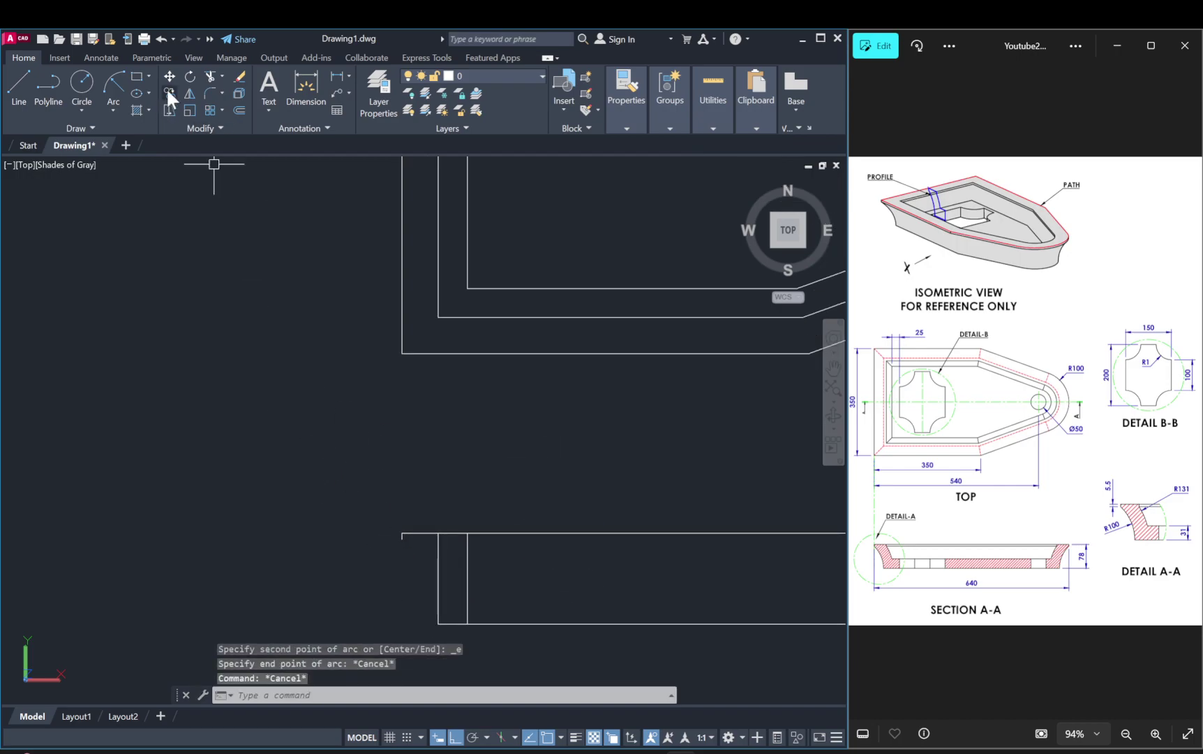
Step: Draw a radius-100 arc from the section's lower-left corner to its upper-left corner
{"action": "left_click", "coordinate": [121, 88]}
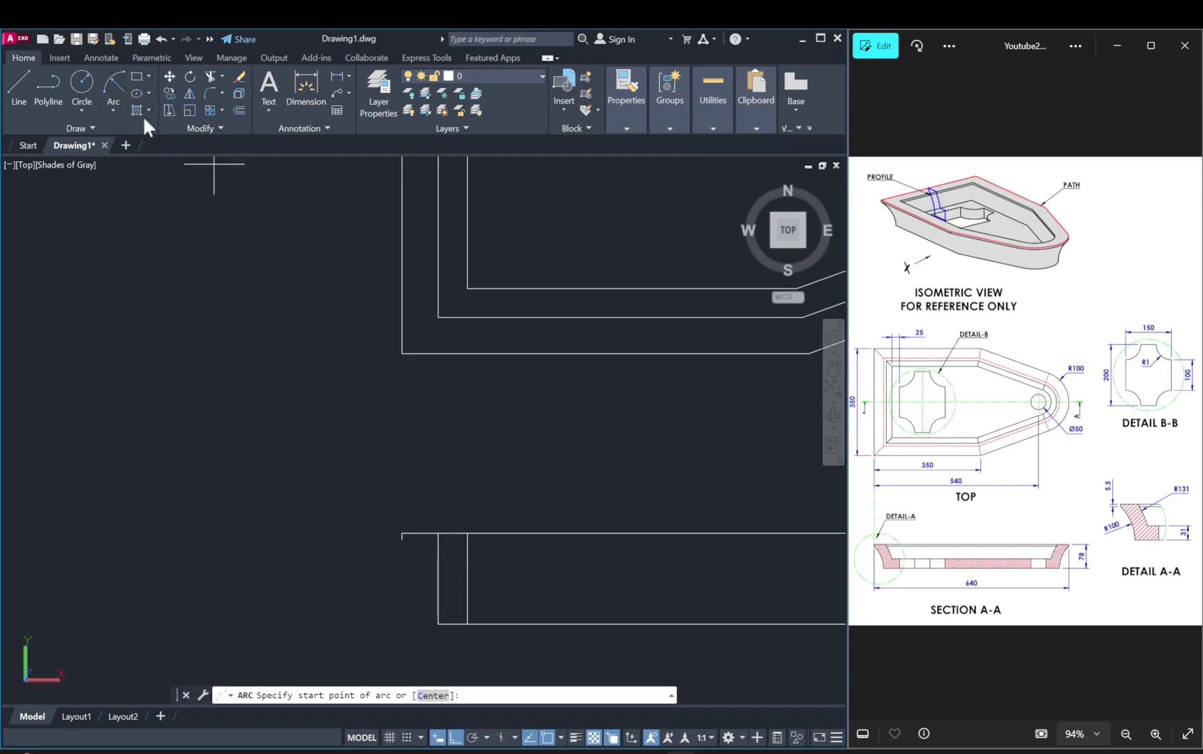
{"action": "left_click", "coordinate": [438, 623]}
{"action": "key", "text": "e"}
{"action": "key", "text": "Return"}
{"action": "left_click", "coordinate": [402, 538]}
{"action": "key", "text": "r"}
{"action": "key", "text": "Return"}
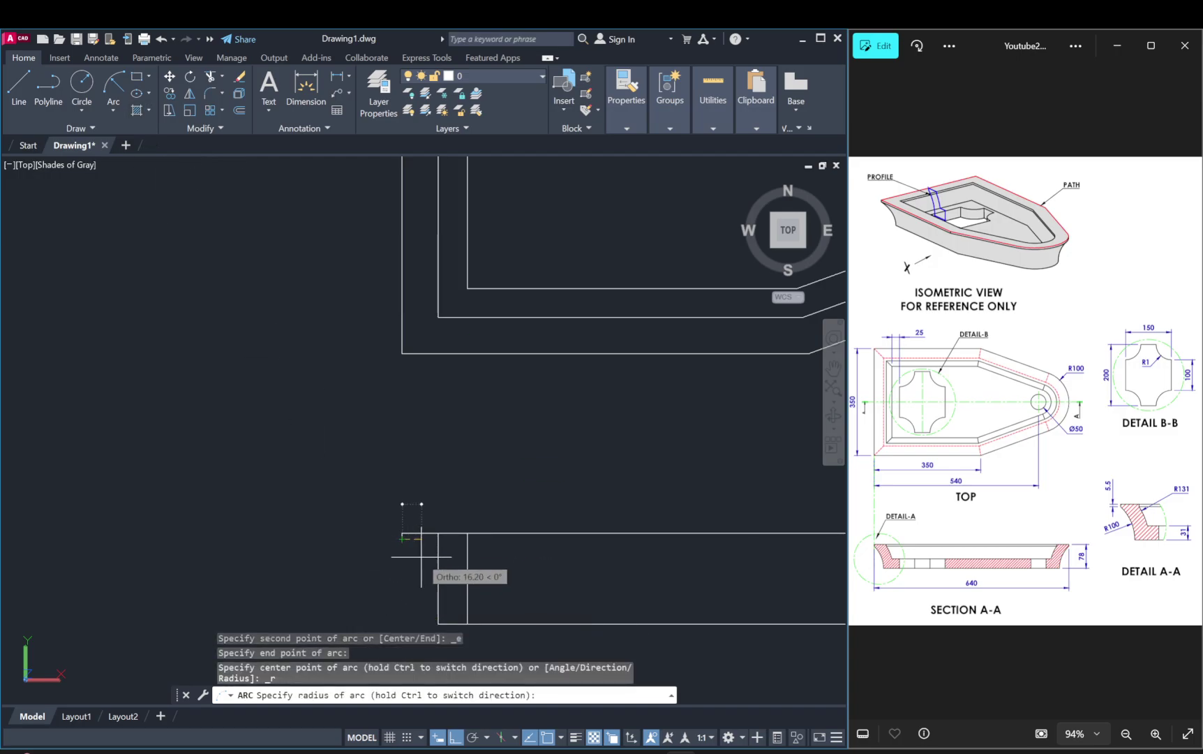
{"action": "type", "text": "100"}
{"action": "key", "text": "Return"}
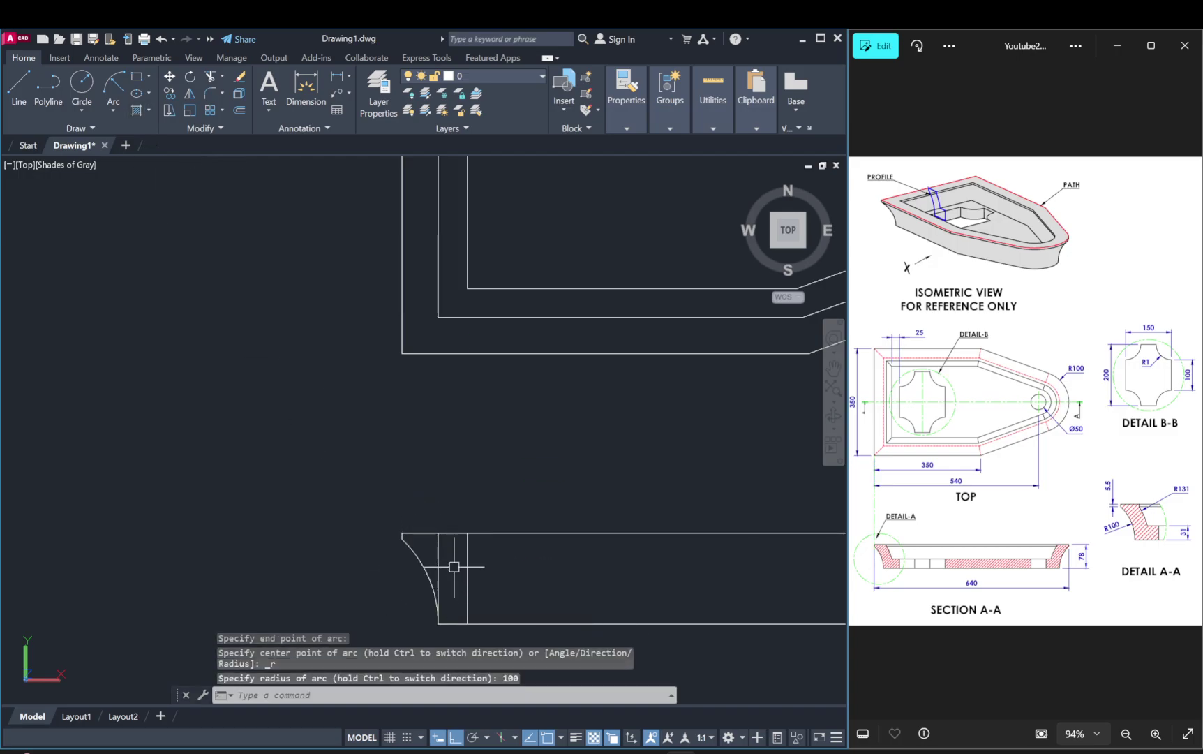
Step: Delete the leftover vertical line beside the curved end
{"action": "middle_click_drag", "start_coordinate": [463, 565], "coordinate": [421, 556]}
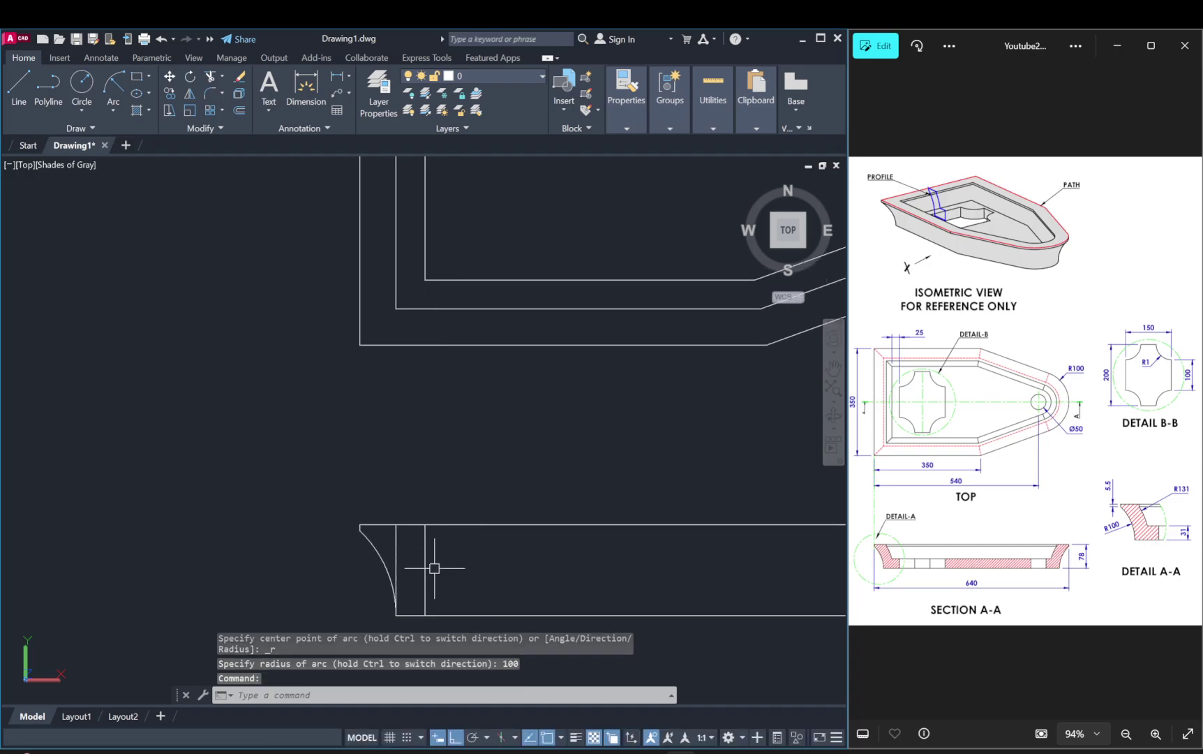
{"action": "left_click", "coordinate": [396, 550]}
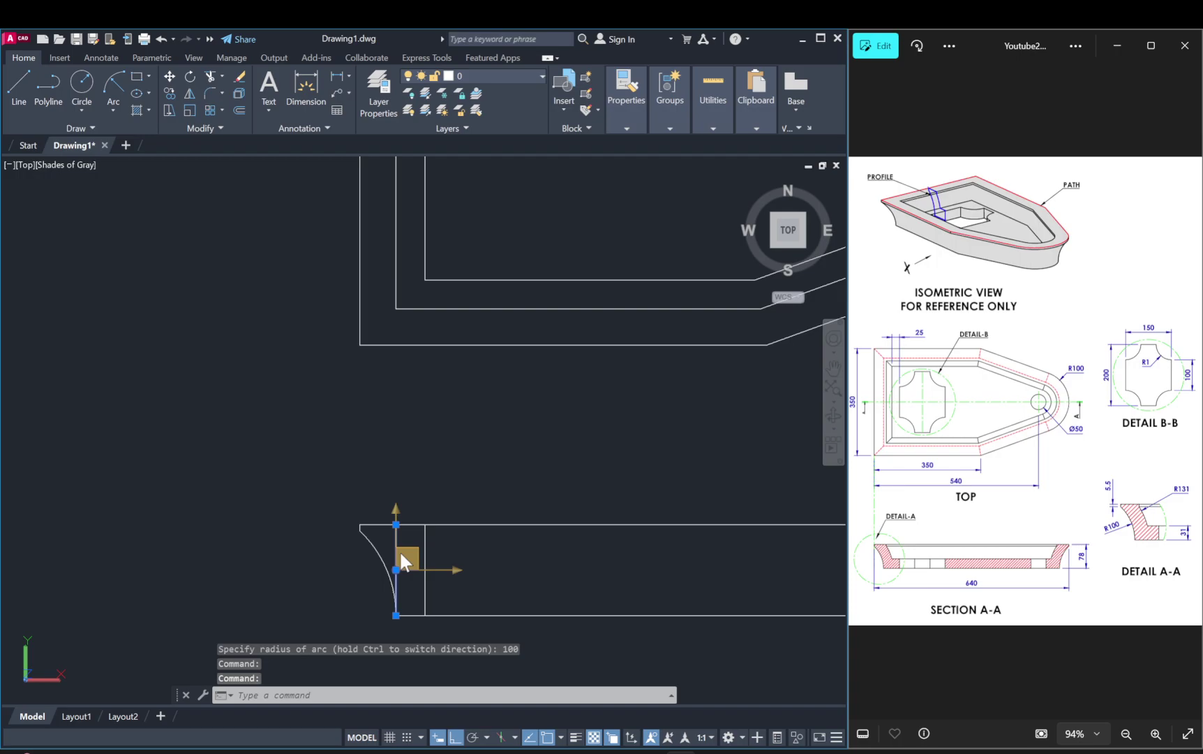
{"action": "key", "text": "Delete"}
Step: Offset the curved end 31 units inward
{"action": "middle_click_drag", "start_coordinate": [408, 556], "coordinate": [366, 561]}
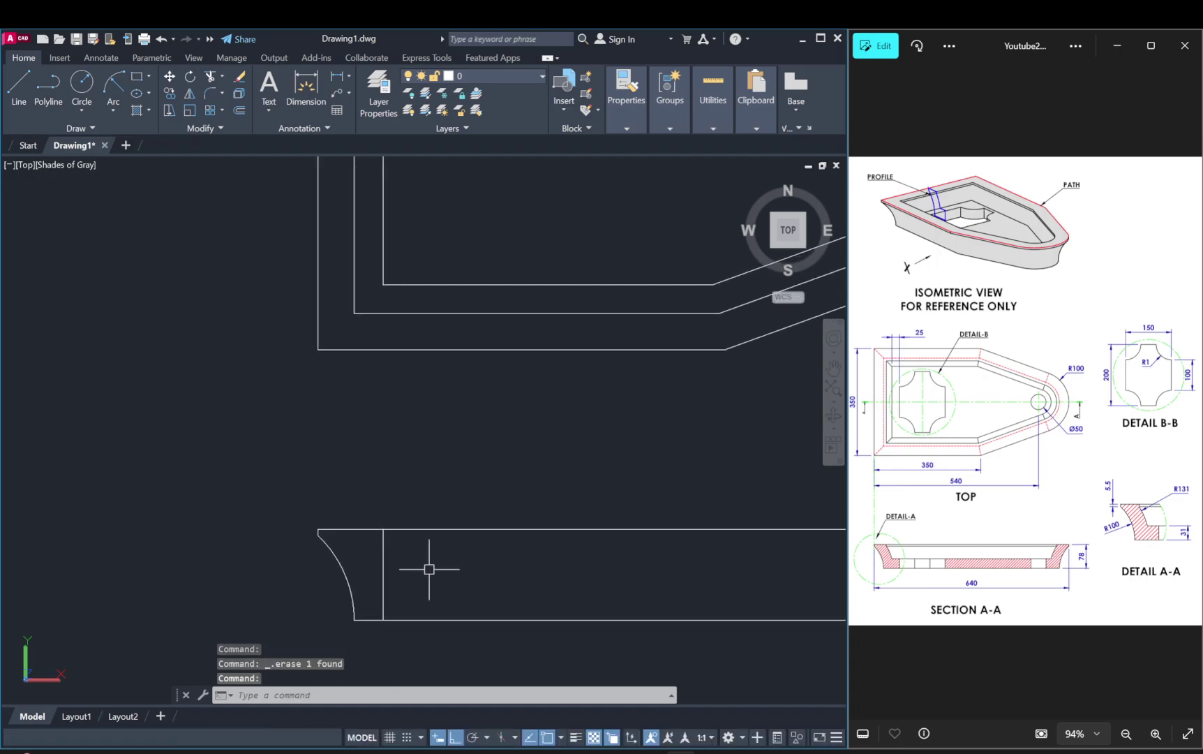
{"action": "type", "text": "o"}
{"action": "key", "text": "Return"}
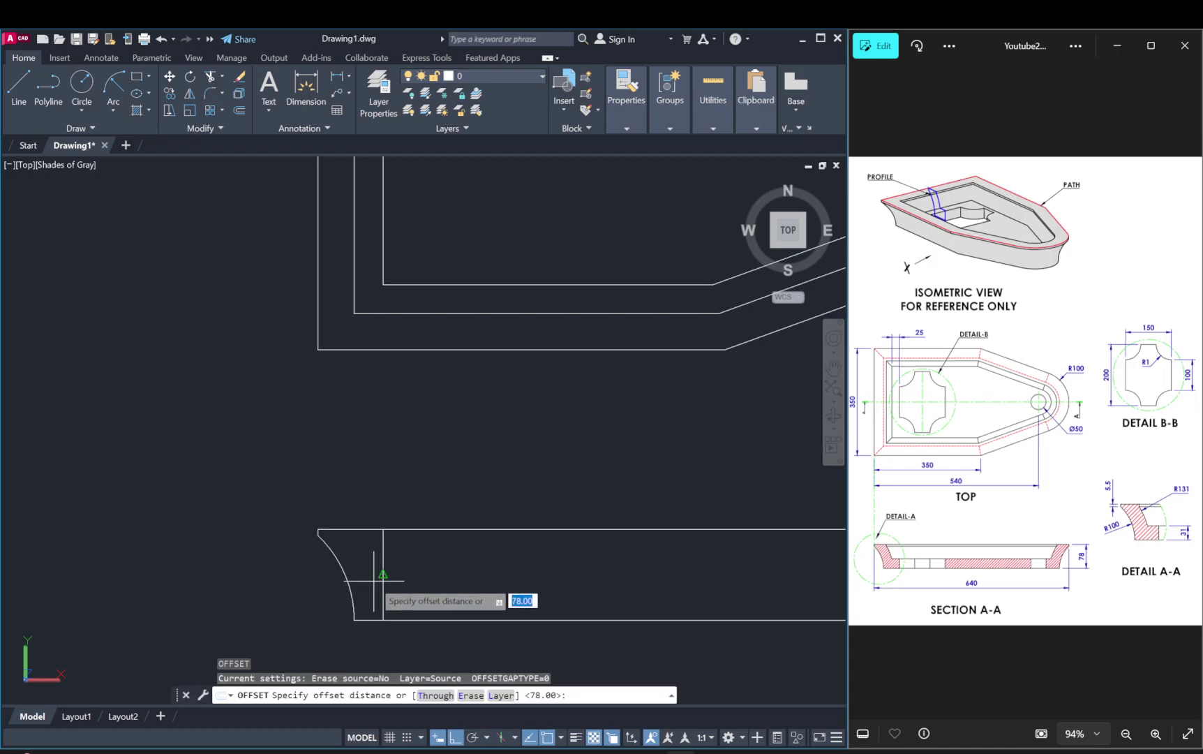
{"action": "key", "text": "Return"}
{"action": "left_click", "coordinate": [349, 578]}
{"action": "left_click", "coordinate": [370, 580]}
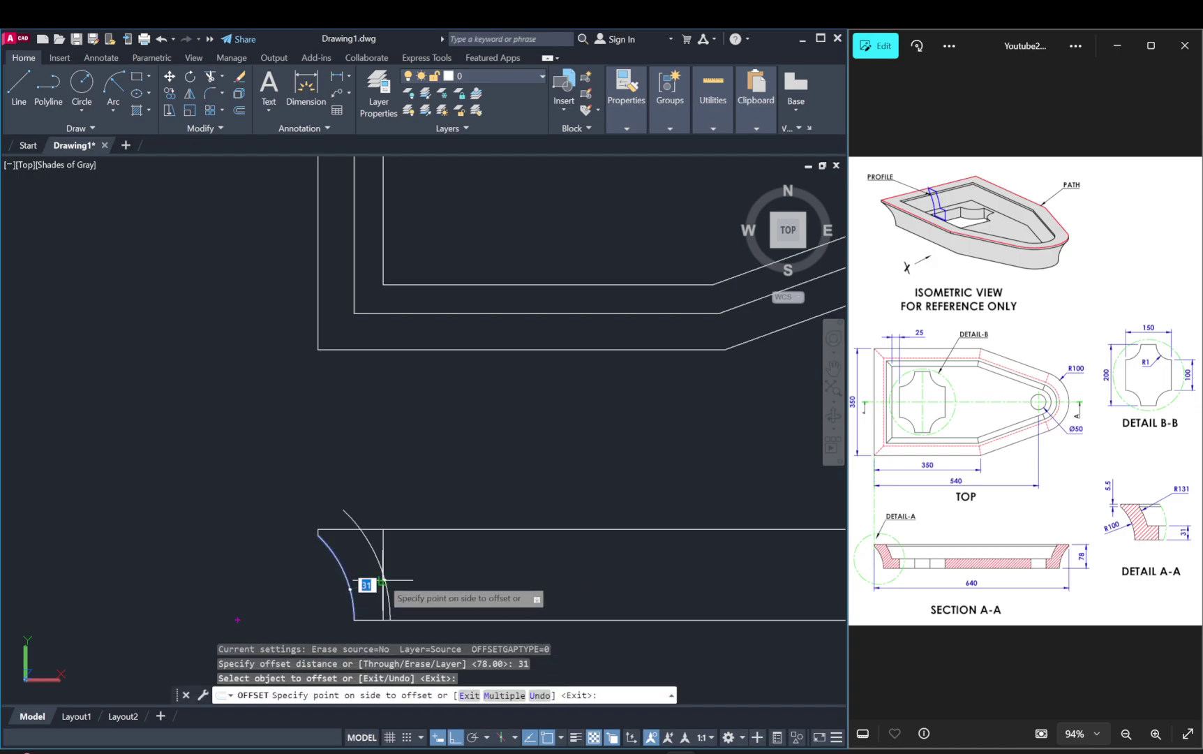
{"action": "key", "text": "Escape"}
{"action": "key", "text": "Escape"}
Step: Erase the remaining vertical line in the section, after a cancelled line attempt
{"action": "type", "text": "l"}
{"action": "key", "text": "Return"}
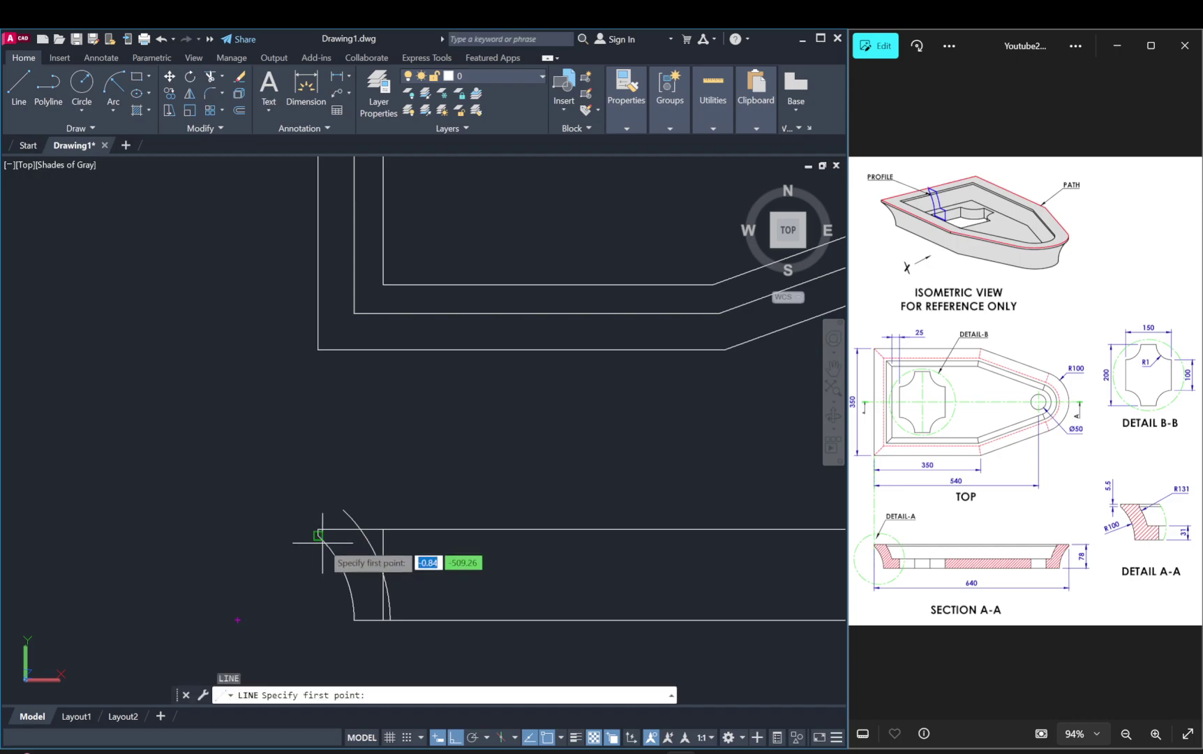
{"action": "left_click", "coordinate": [317, 529]}
{"action": "scroll", "coordinate": [557, 560], "scroll_direction": "down", "scroll_amount": 4}
{"action": "middle_click_drag", "start_coordinate": [563, 559], "coordinate": [443, 558]}
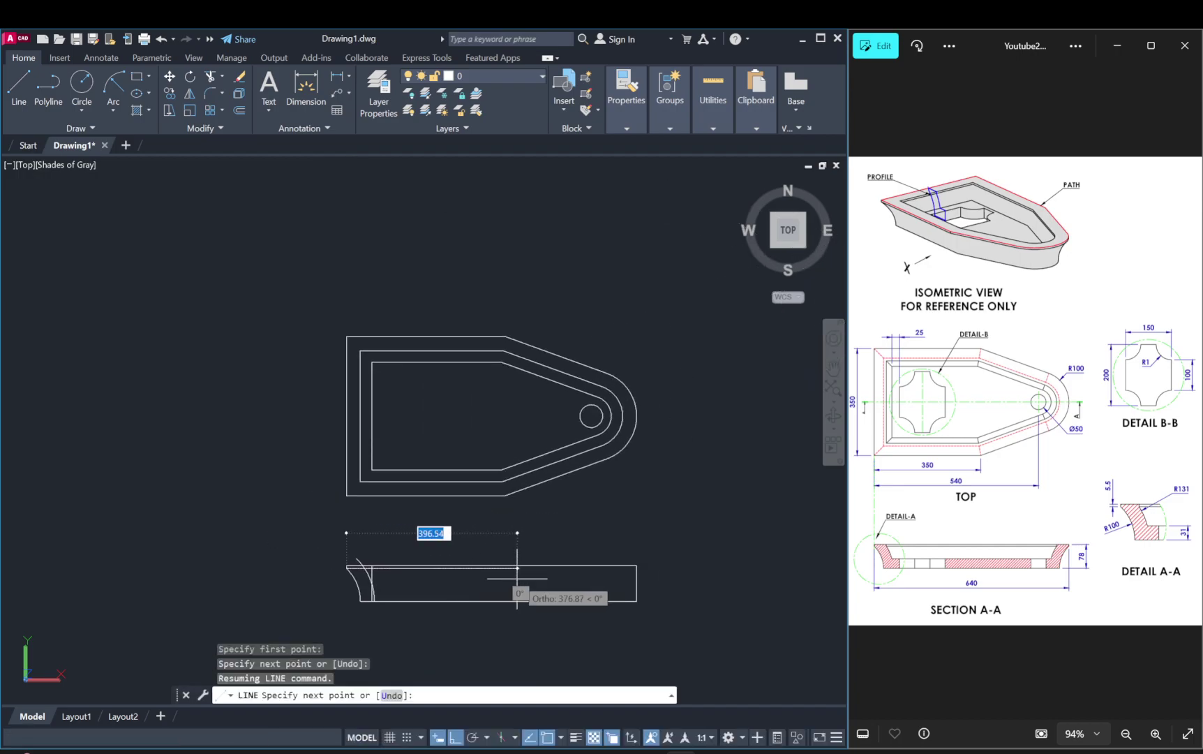
{"action": "key", "text": "Escape"}
{"action": "scroll", "coordinate": [455, 529], "scroll_direction": "up", "scroll_amount": 2}
{"action": "scroll", "coordinate": [455, 529], "scroll_direction": "up", "scroll_amount": 2}
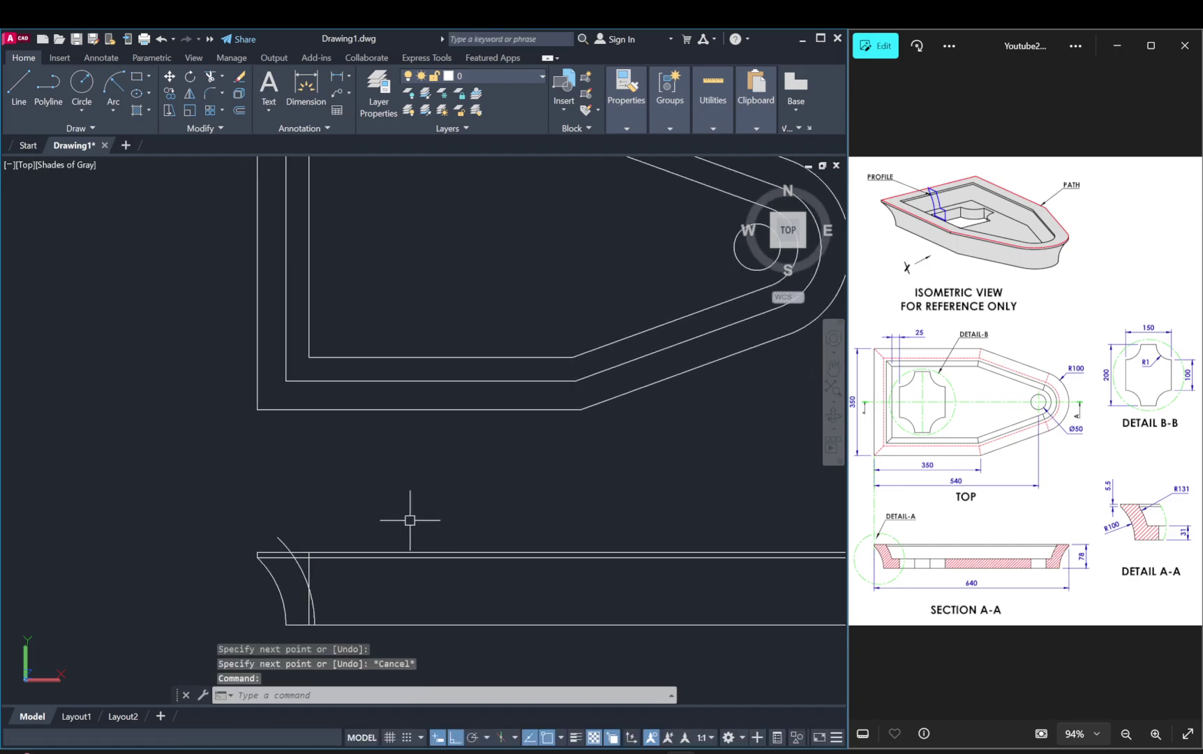
{"action": "scroll", "coordinate": [408, 516], "scroll_direction": "up", "scroll_amount": 1}
{"action": "left_click", "coordinate": [290, 531]}
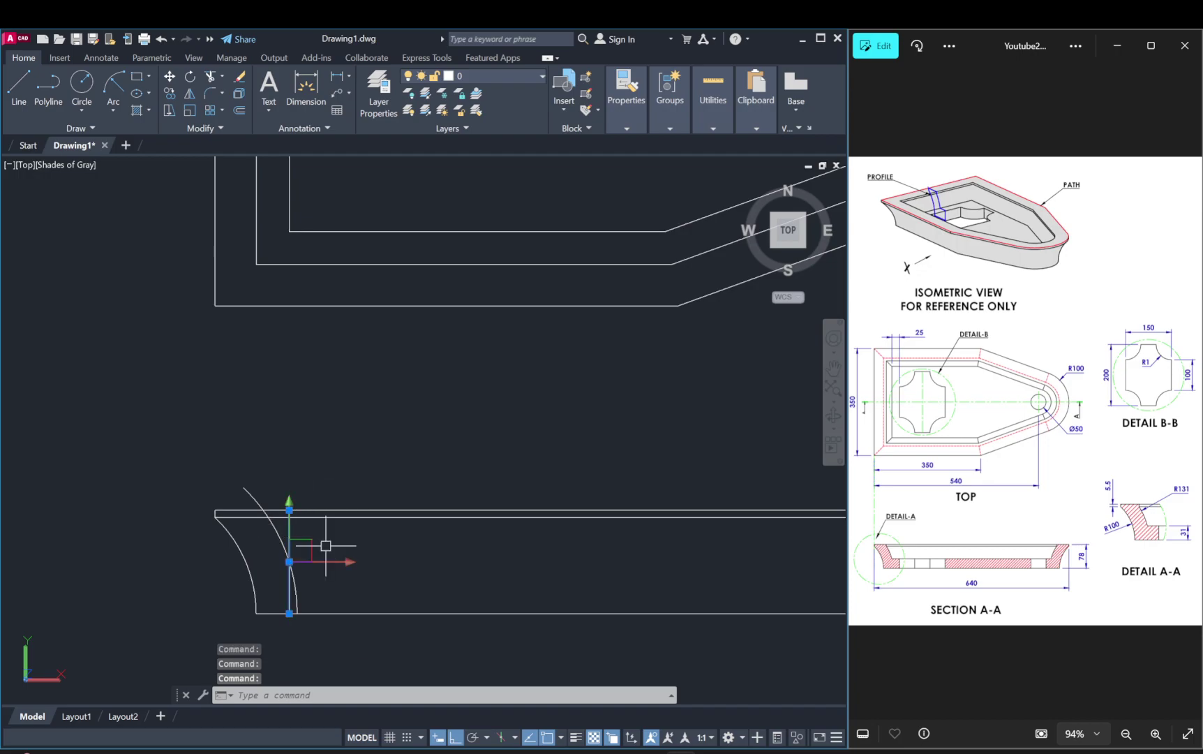
{"action": "key", "text": "Delete"}
Step: Offset the section's bottom edge 31 units upward
{"action": "type", "text": "o"}
{"action": "key", "text": "Return"}
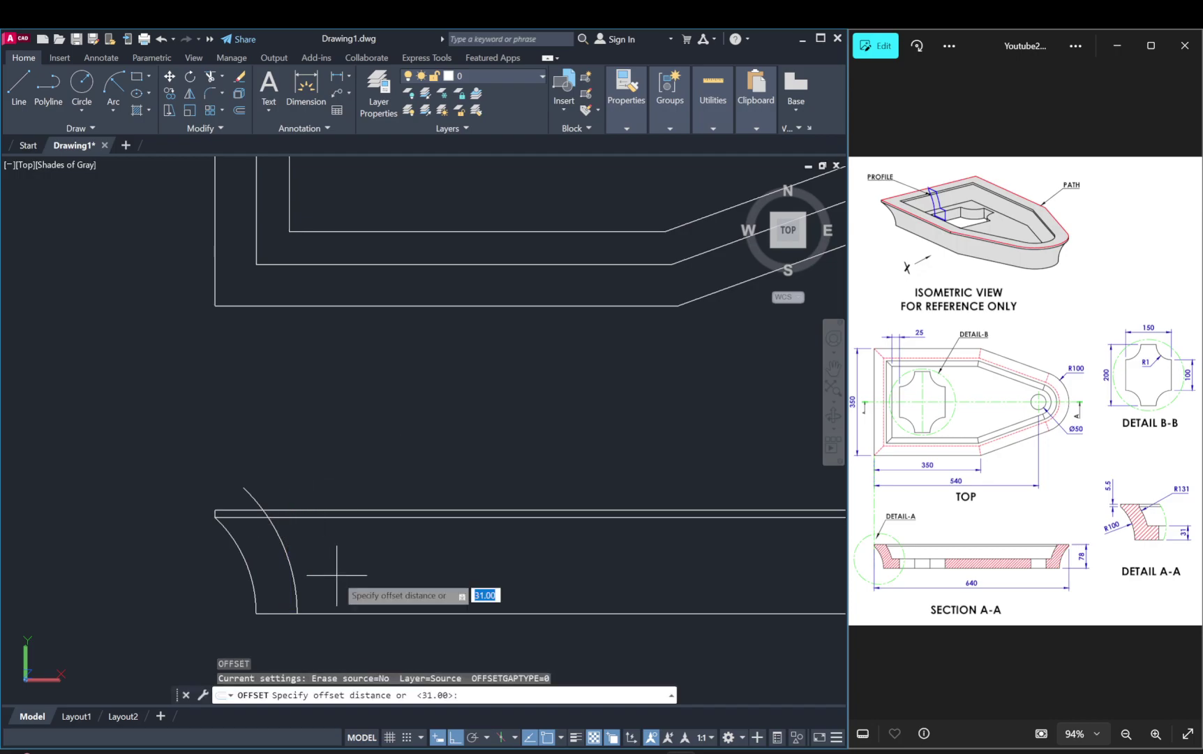
{"action": "type", "text": "31"}
{"action": "key", "text": "Return"}
{"action": "left_click", "coordinate": [370, 613]}
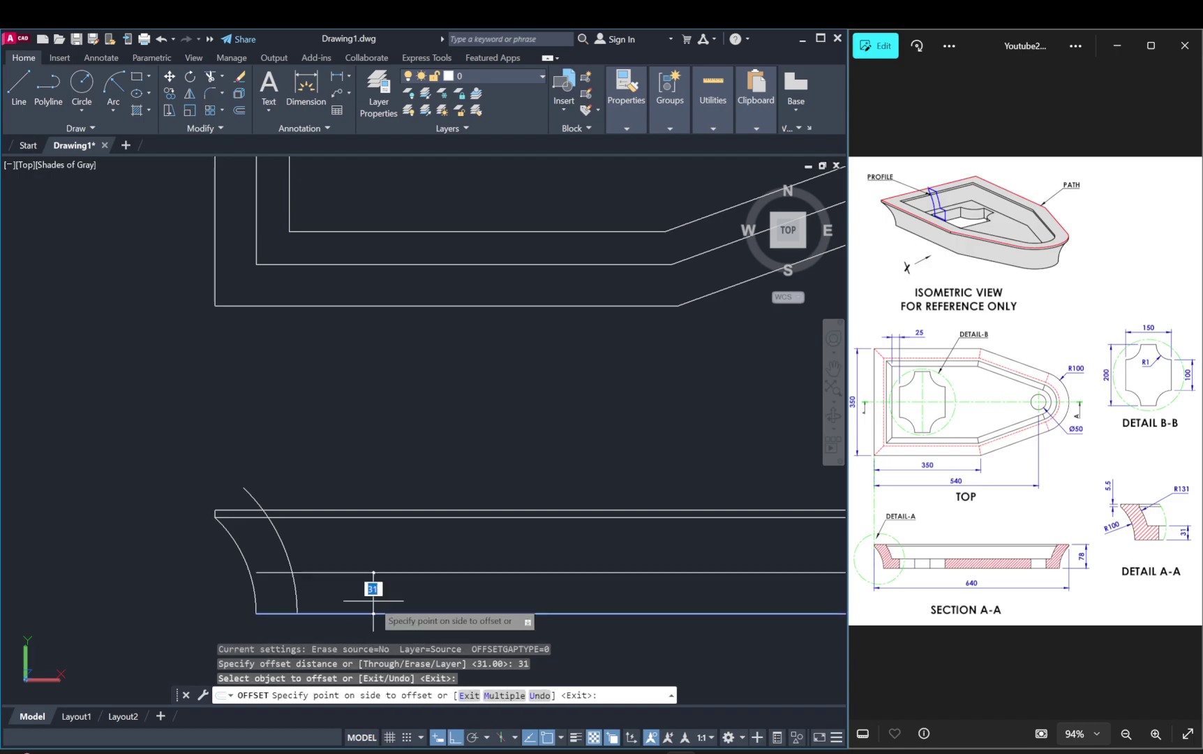
{"action": "key", "text": "Escape"}
Step: Trim the inner arc below the new 31 line and the short stub left of the arc
{"action": "type", "text": "tr"}
{"action": "key", "text": "Return"}
{"action": "left_click", "coordinate": [295, 596]}
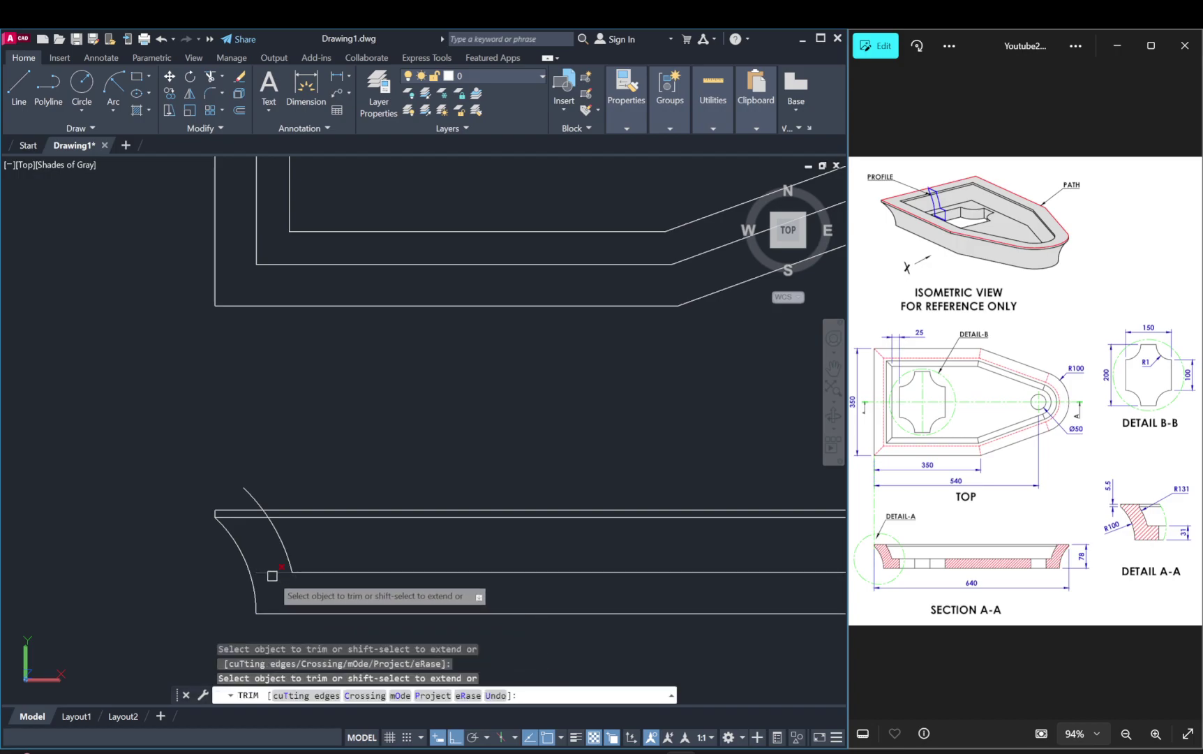
{"action": "left_click", "coordinate": [273, 572]}
{"action": "scroll", "coordinate": [258, 485], "scroll_direction": "up", "scroll_amount": 1}
{"action": "scroll", "coordinate": [267, 506], "scroll_direction": "up", "scroll_amount": 1}
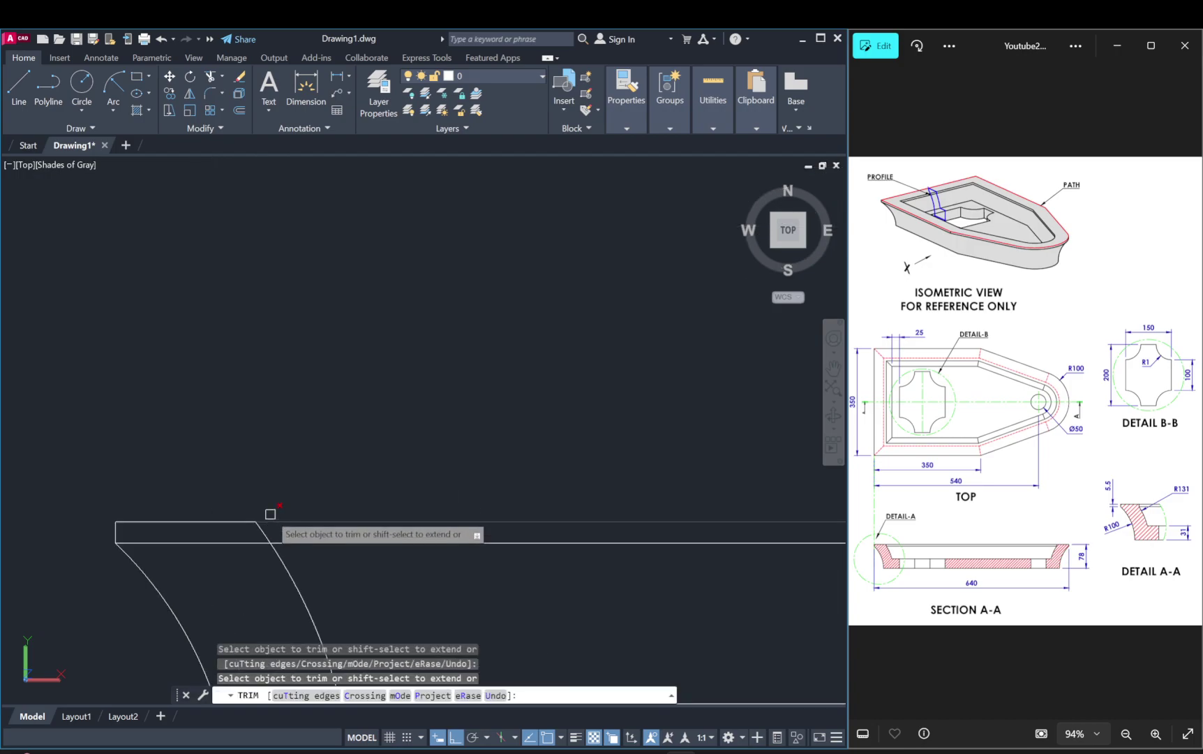
{"action": "scroll", "coordinate": [264, 523], "scroll_direction": "up", "scroll_amount": 1}
{"action": "key", "text": "Escape"}
{"action": "left_click", "coordinate": [265, 527]}
{"action": "key", "text": "Escape"}
{"action": "type", "text": "tr"}
{"action": "key", "text": "Return"}
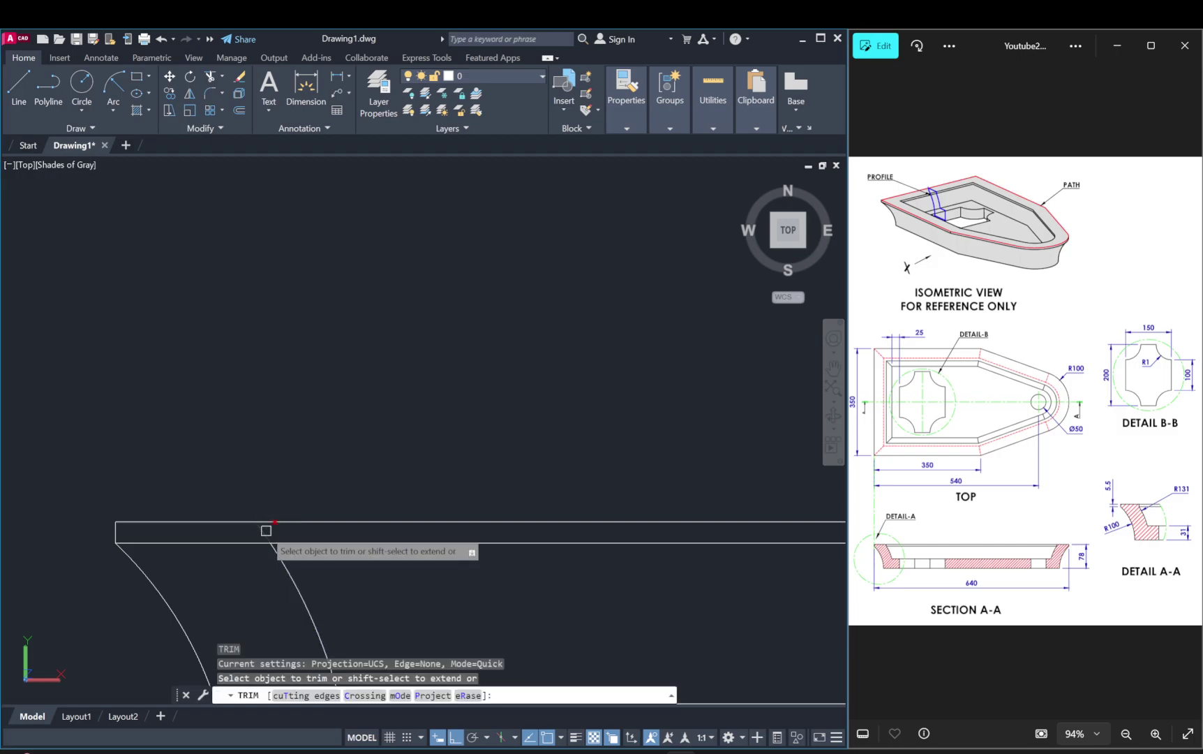
{"action": "scroll", "coordinate": [266, 532], "scroll_direction": "up", "scroll_amount": 1}
{"action": "key", "text": "Escape"}
Step: Draw a short vertical line joining the section's two horizontal edges
{"action": "type", "text": "l"}
{"action": "key", "text": "Return"}
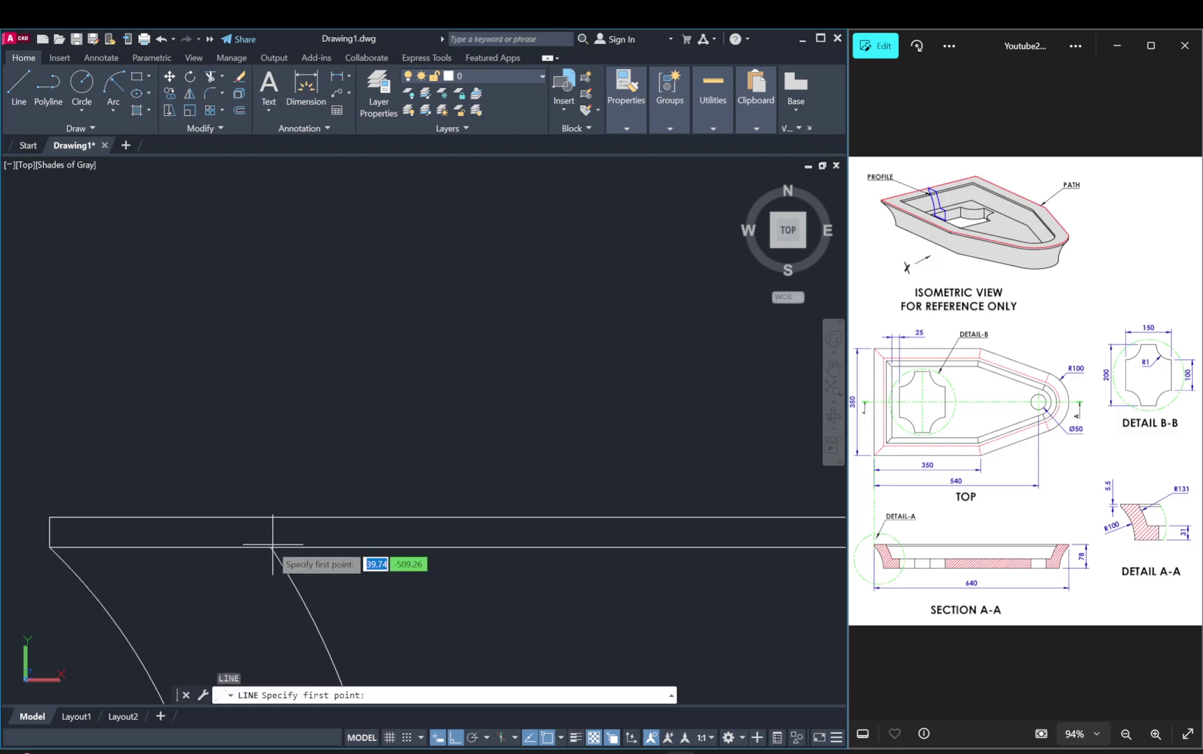
{"action": "left_click", "coordinate": [277, 547]}
{"action": "left_click", "coordinate": [277, 517]}
{"action": "key", "text": "Escape"}
{"action": "scroll", "coordinate": [370, 515], "scroll_direction": "down", "scroll_amount": 4}
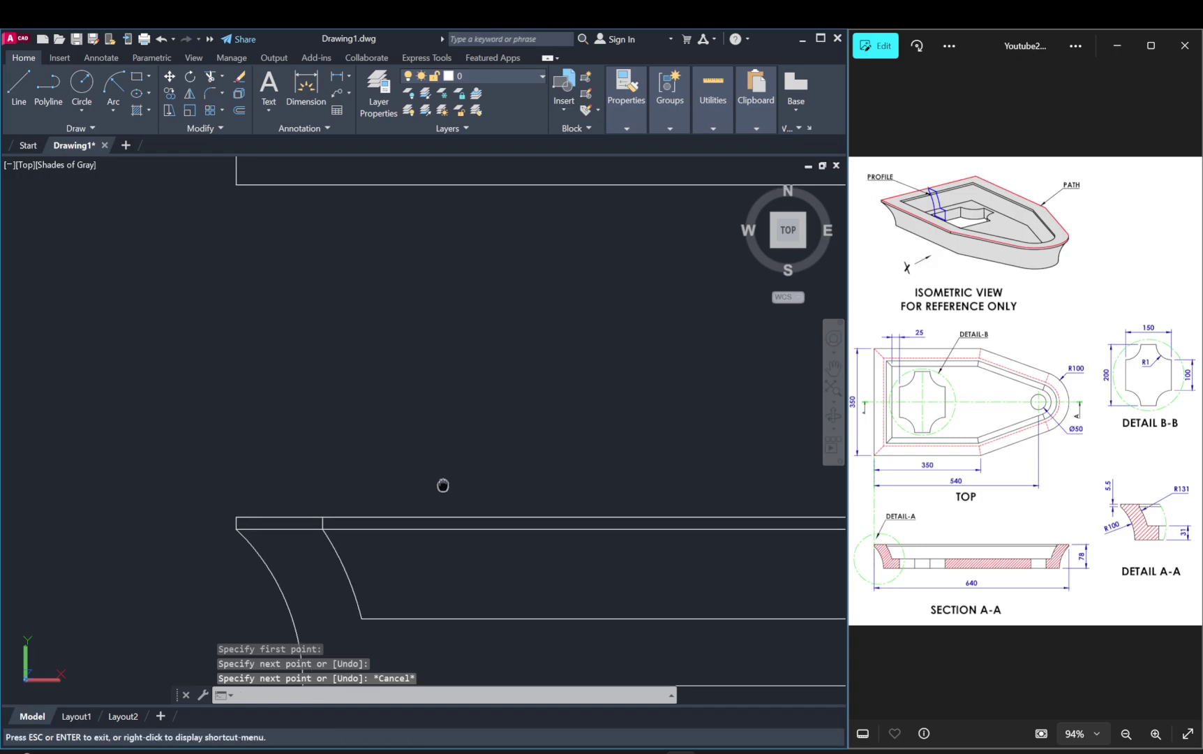
{"action": "middle_click_drag", "start_coordinate": [440, 490], "coordinate": [340, 468]}
Step: Trim the leftover short piece of the lower edge
{"action": "type", "text": "tr"}
{"action": "key", "text": "Return"}
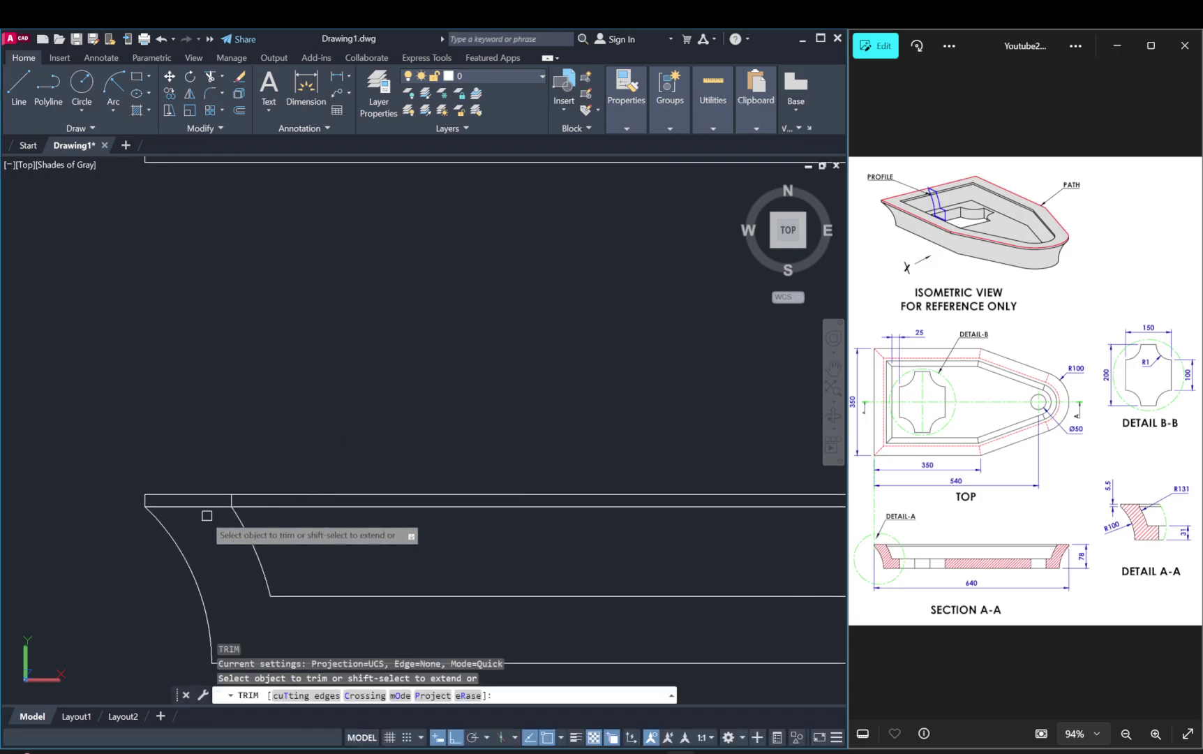
{"action": "left_click", "coordinate": [202, 507]}
{"action": "scroll", "coordinate": [336, 547], "scroll_direction": "down", "scroll_amount": 2}
{"action": "middle_click_drag", "start_coordinate": [336, 547], "coordinate": [355, 585]}
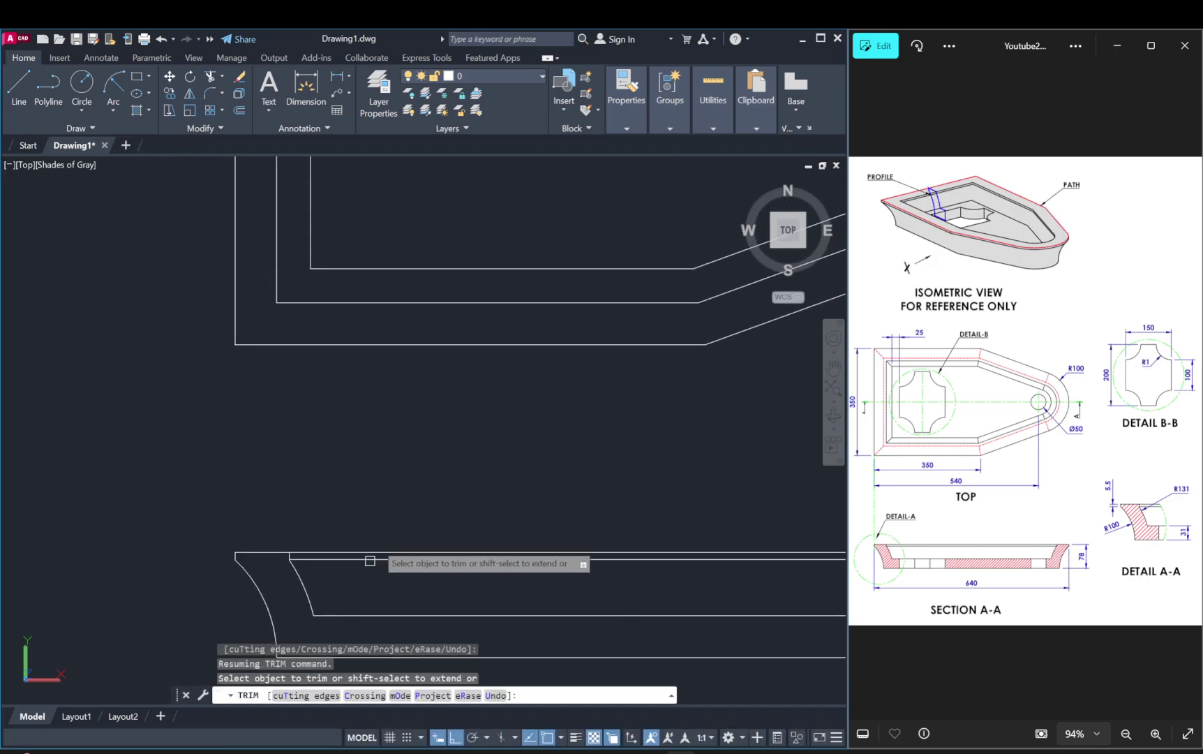
{"action": "key", "text": "Escape"}
Step: Start a line at the inner outline's corner, cancel it, and pan to check the section
{"action": "type", "text": "l"}
{"action": "key", "text": "Return"}
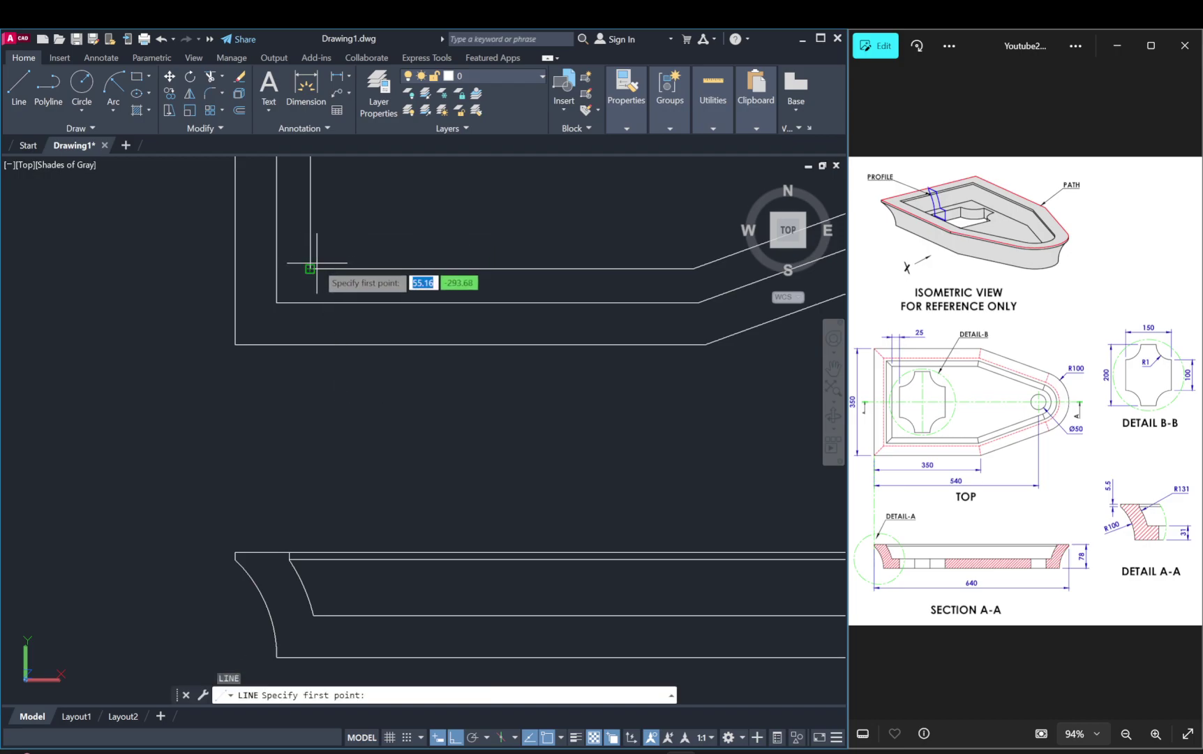
{"action": "left_click", "coordinate": [310, 269]}
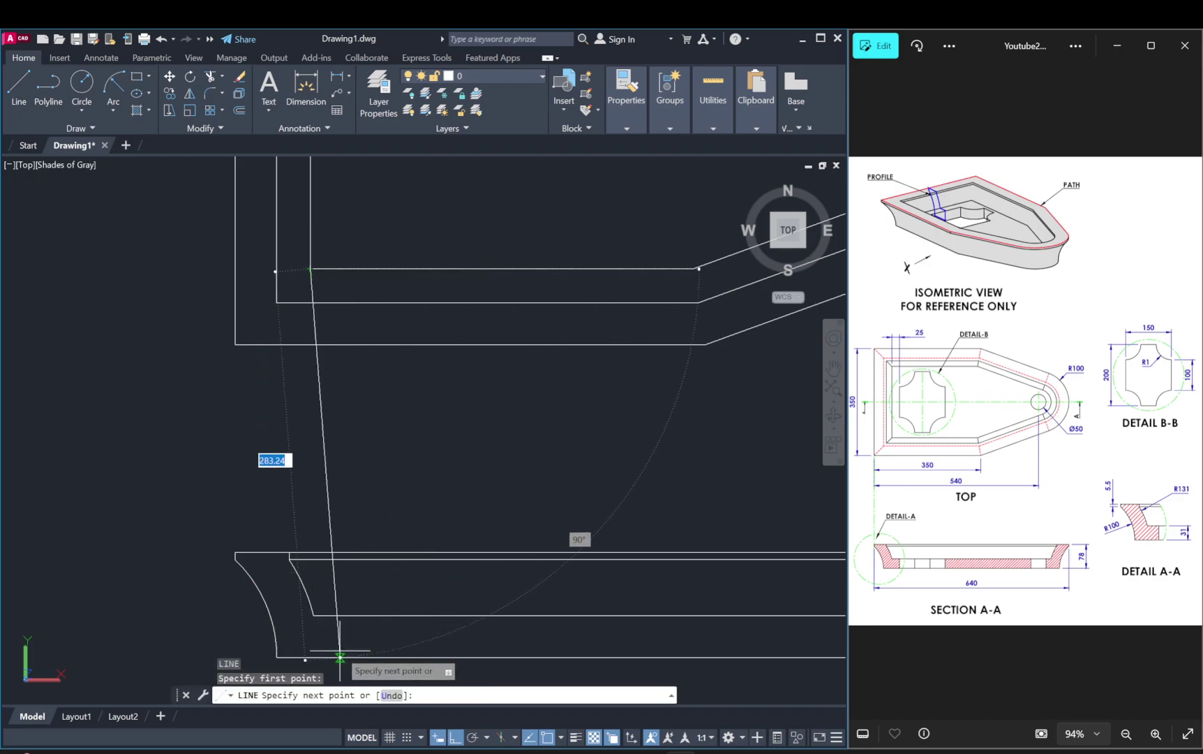
{"action": "key", "text": "Escape"}
{"action": "middle_click_drag", "start_coordinate": [422, 378], "coordinate": [411, 403]}
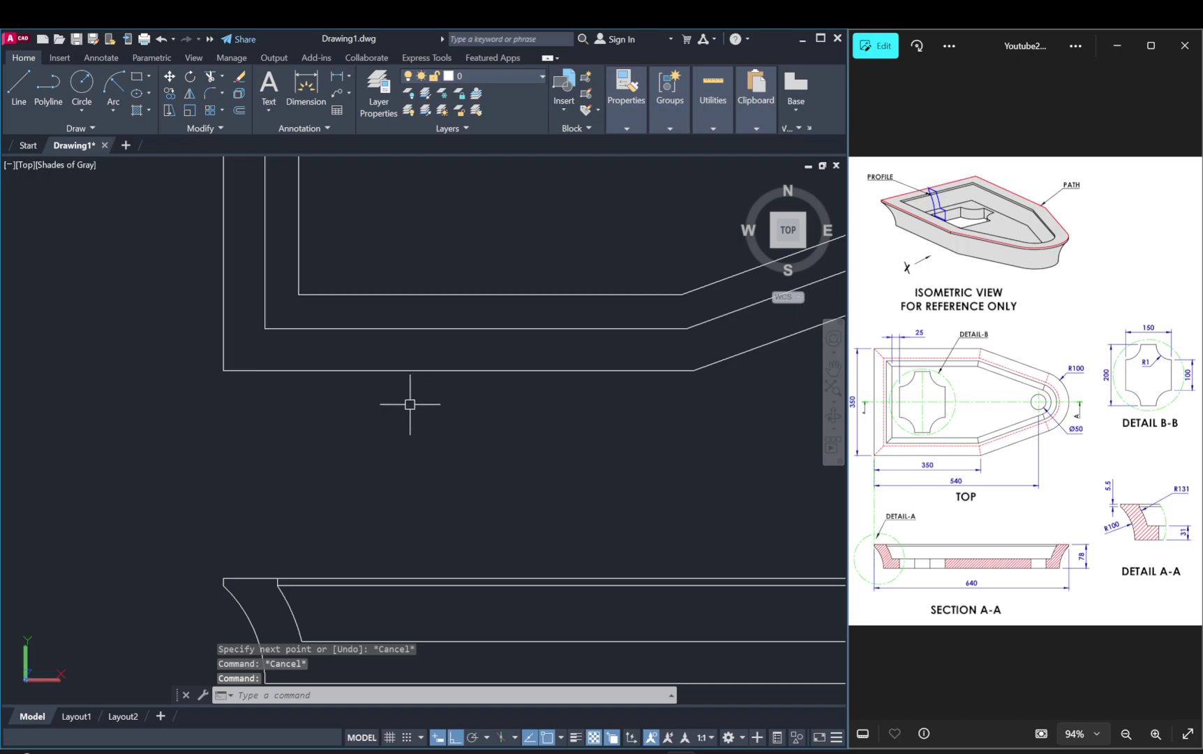
{"action": "scroll", "coordinate": [409, 404], "scroll_direction": "down", "scroll_amount": 2}
{"action": "middle_click_drag", "start_coordinate": [412, 407], "coordinate": [398, 421]}
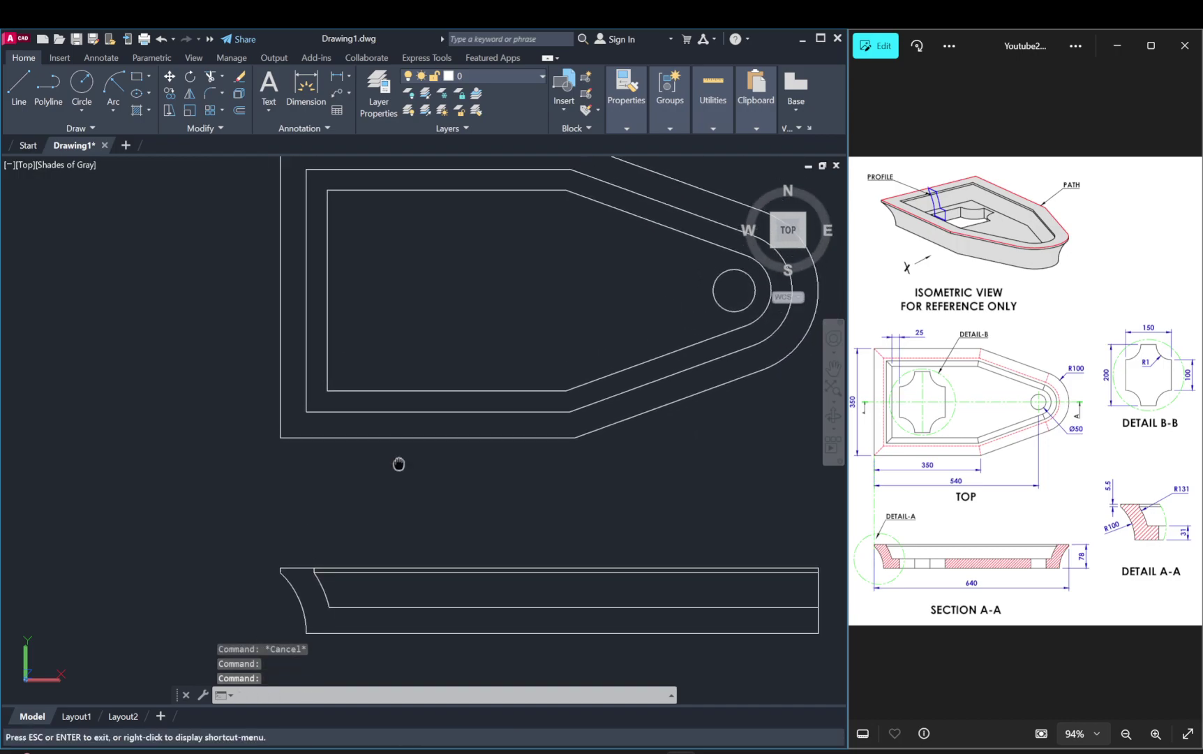
{"action": "key", "text": "Escape"}
{"action": "type", "text": "o"}
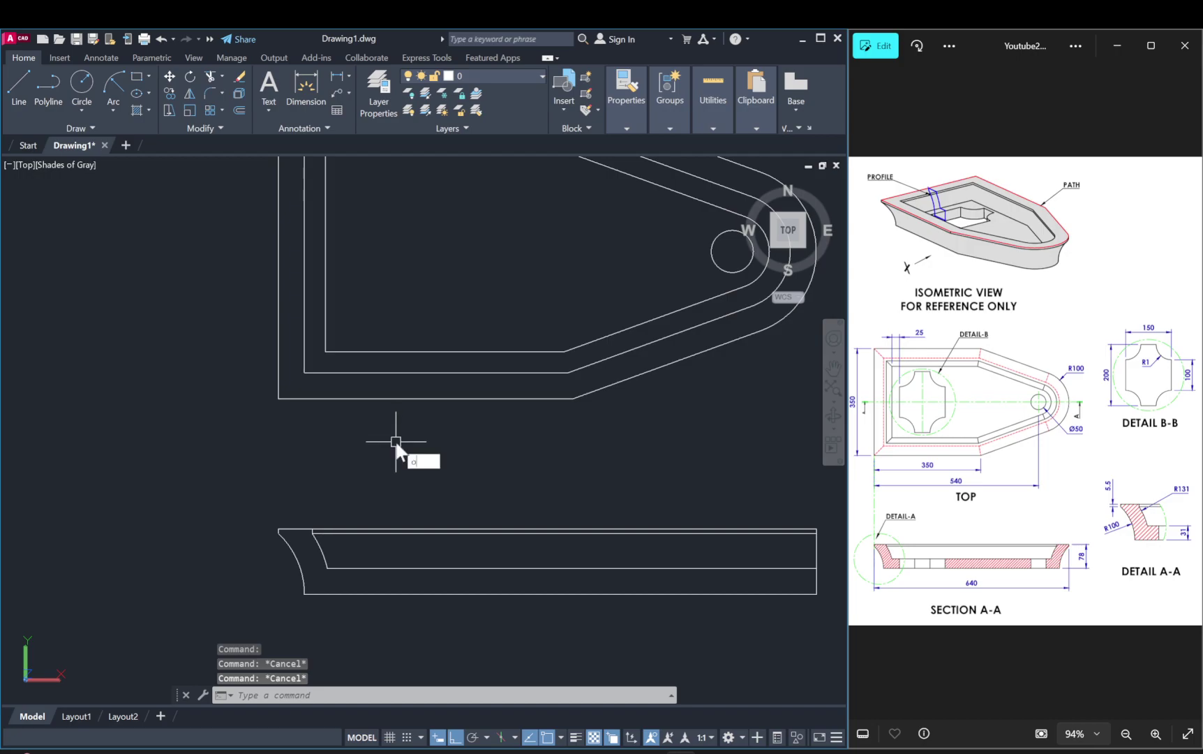
Step: Draw a temporary vertical line from the inner curve's end down to the bottom line
{"action": "key", "text": "Return"}
{"action": "left_click", "coordinate": [326, 567]}
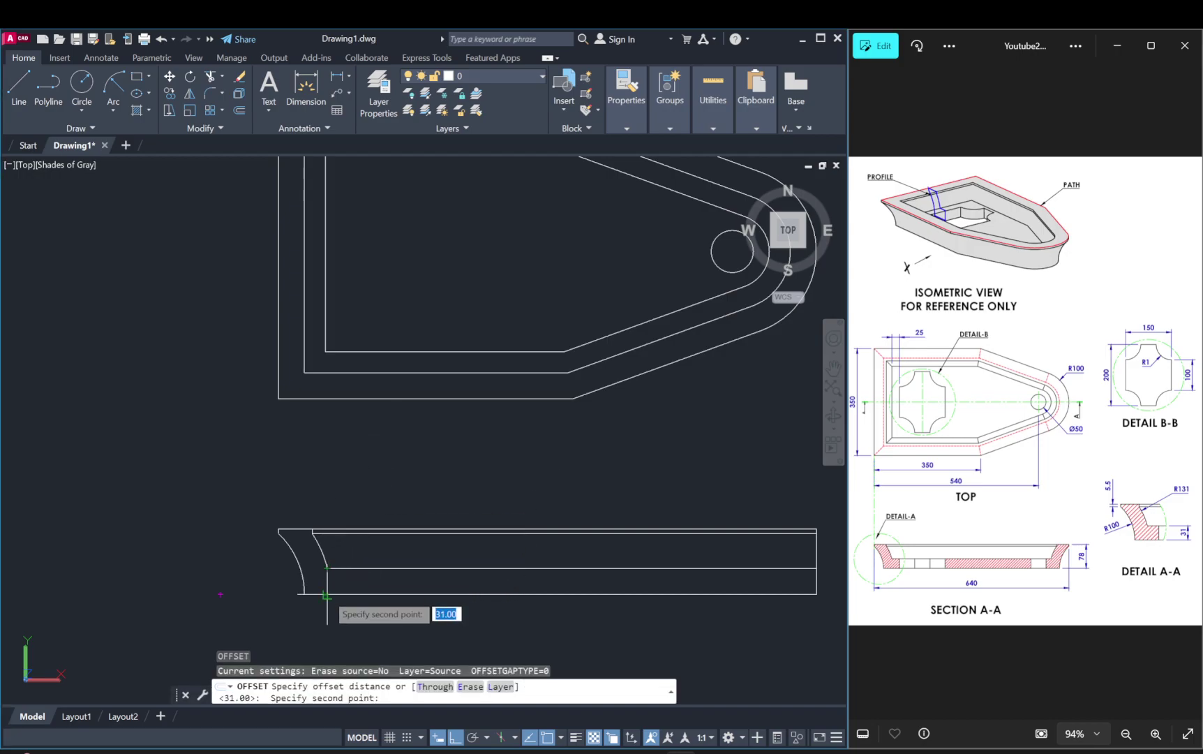
{"action": "left_click", "coordinate": [327, 595]}
{"action": "key", "text": "Escape"}
{"action": "type", "text": "l"}
{"action": "key", "text": "Return"}
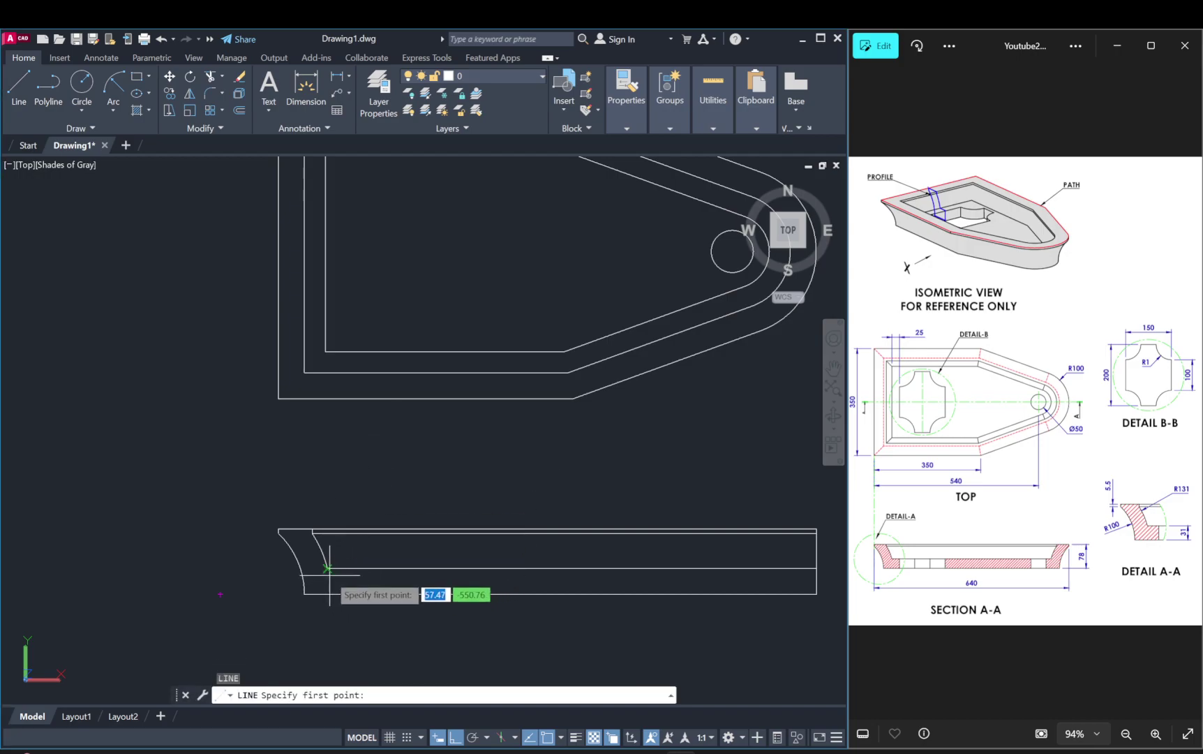
{"action": "left_click", "coordinate": [328, 567]}
{"action": "left_click", "coordinate": [327, 594]}
{"action": "key", "text": "Escape"}
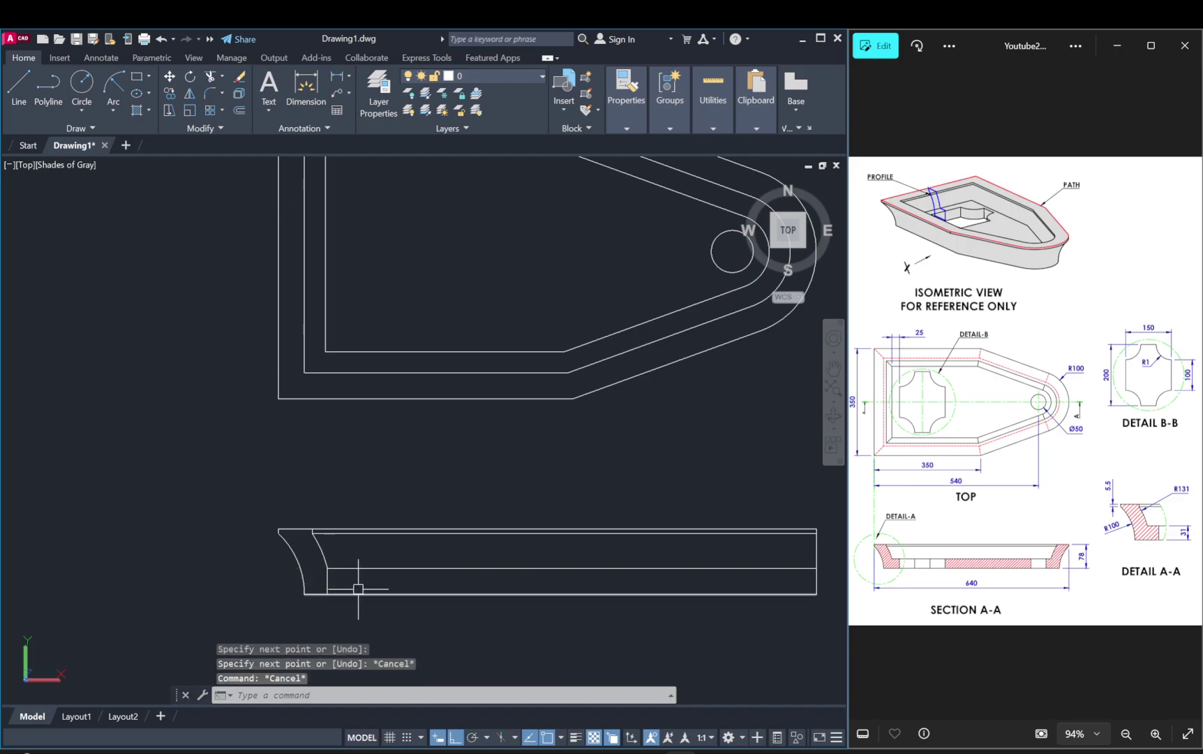
Step: Try a 25-unit offset of the temporary vertical line, then erase that line
{"action": "type", "text": "o"}
{"action": "key", "text": "Return"}
{"action": "type", "text": "25"}
{"action": "key", "text": "Return"}
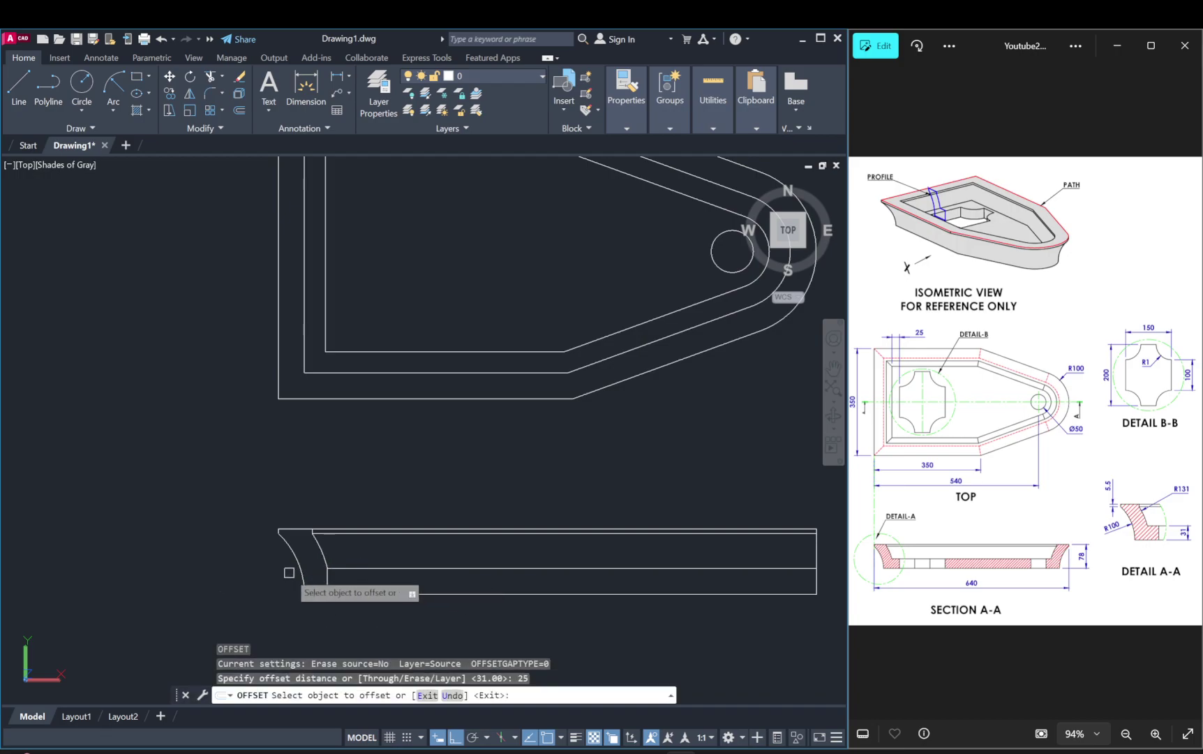
{"action": "left_click", "coordinate": [328, 581]}
{"action": "key", "text": "Escape"}
{"action": "key", "text": "Escape"}
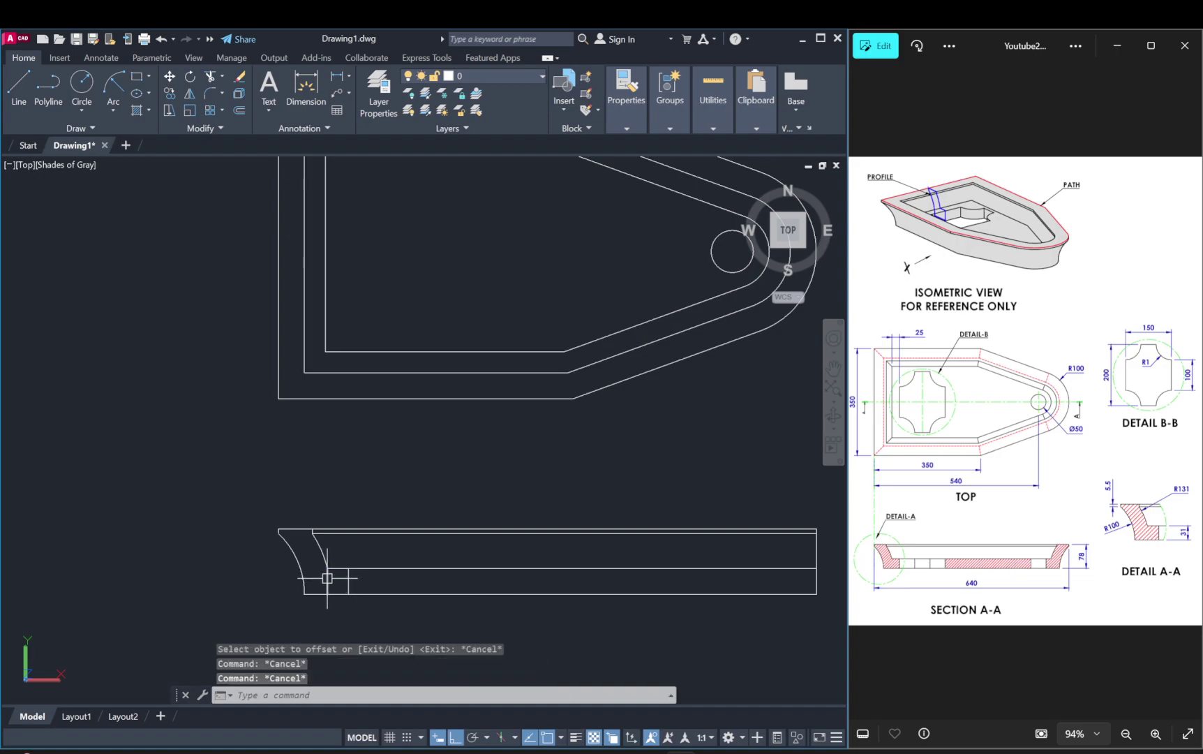
{"action": "left_click", "coordinate": [328, 579]}
{"action": "key", "text": "Delete"}
{"action": "scroll", "coordinate": [351, 601], "scroll_direction": "up", "scroll_amount": 2}
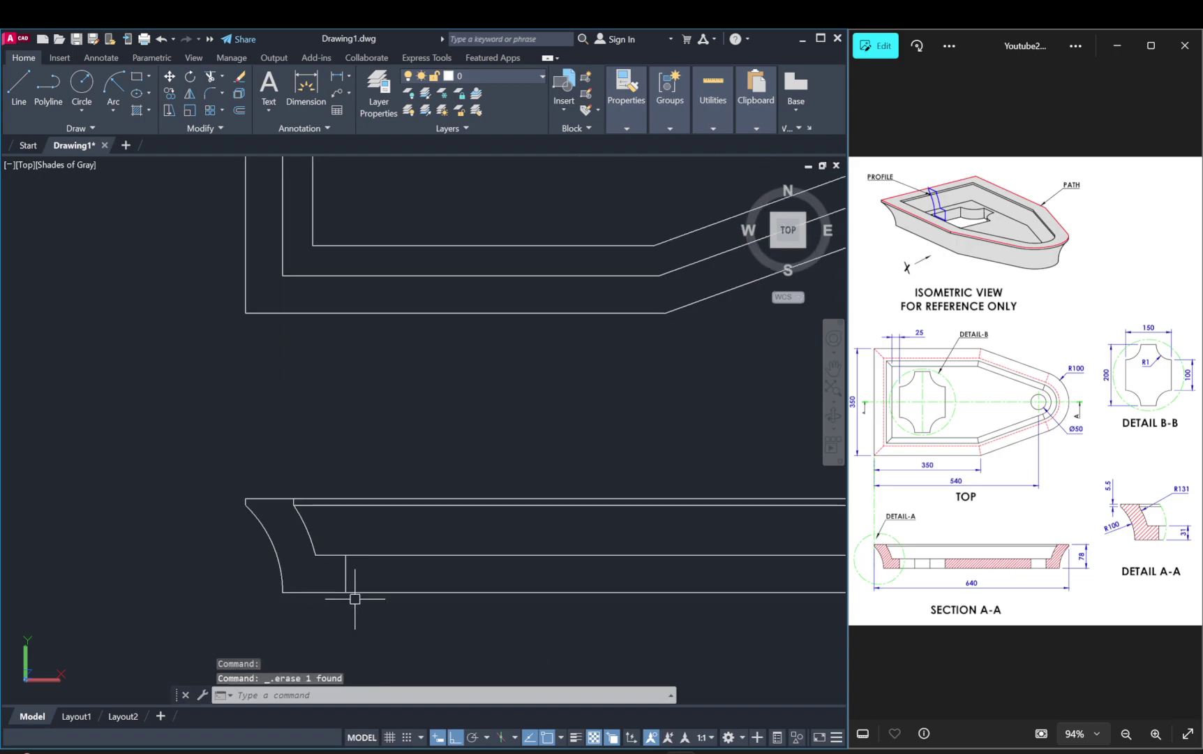
Step: Trim away the long upper, bottom and right vertical lines, leaving the small rim profile
{"action": "type", "text": "r"}
{"action": "key", "text": "Return"}
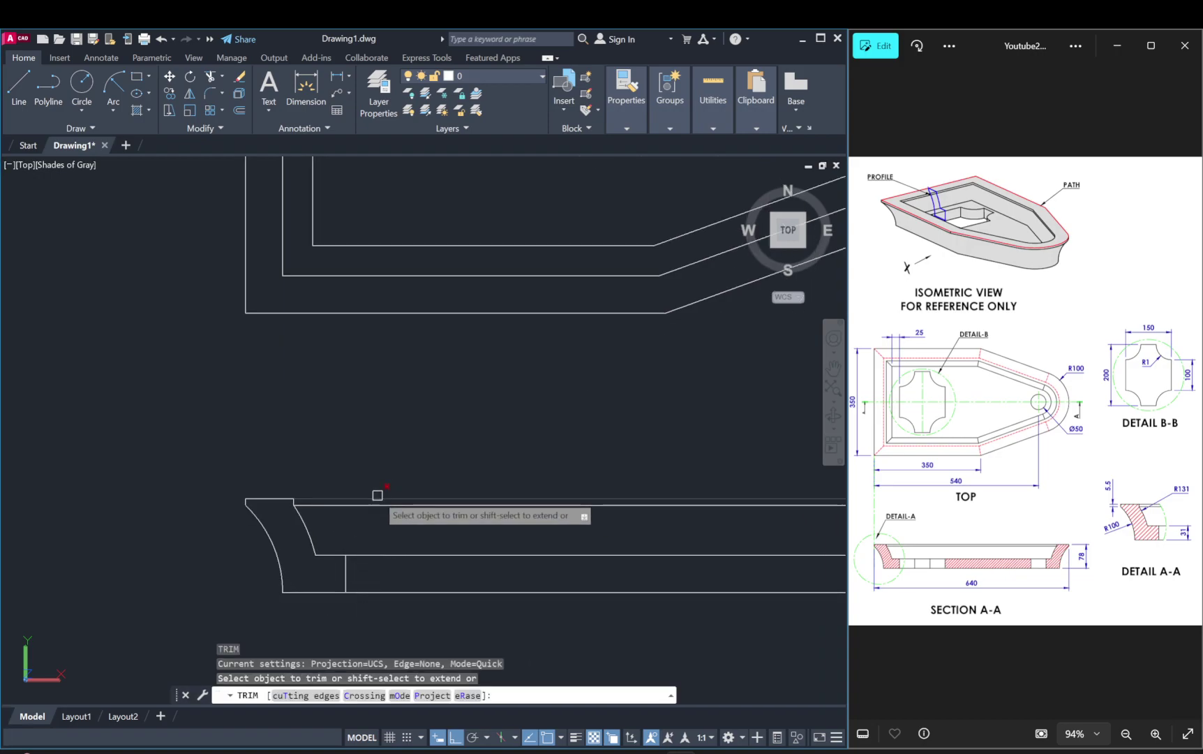
{"action": "left_click_drag", "start_coordinate": [376, 492], "coordinate": [420, 552]}
{"action": "left_click", "coordinate": [420, 553]}
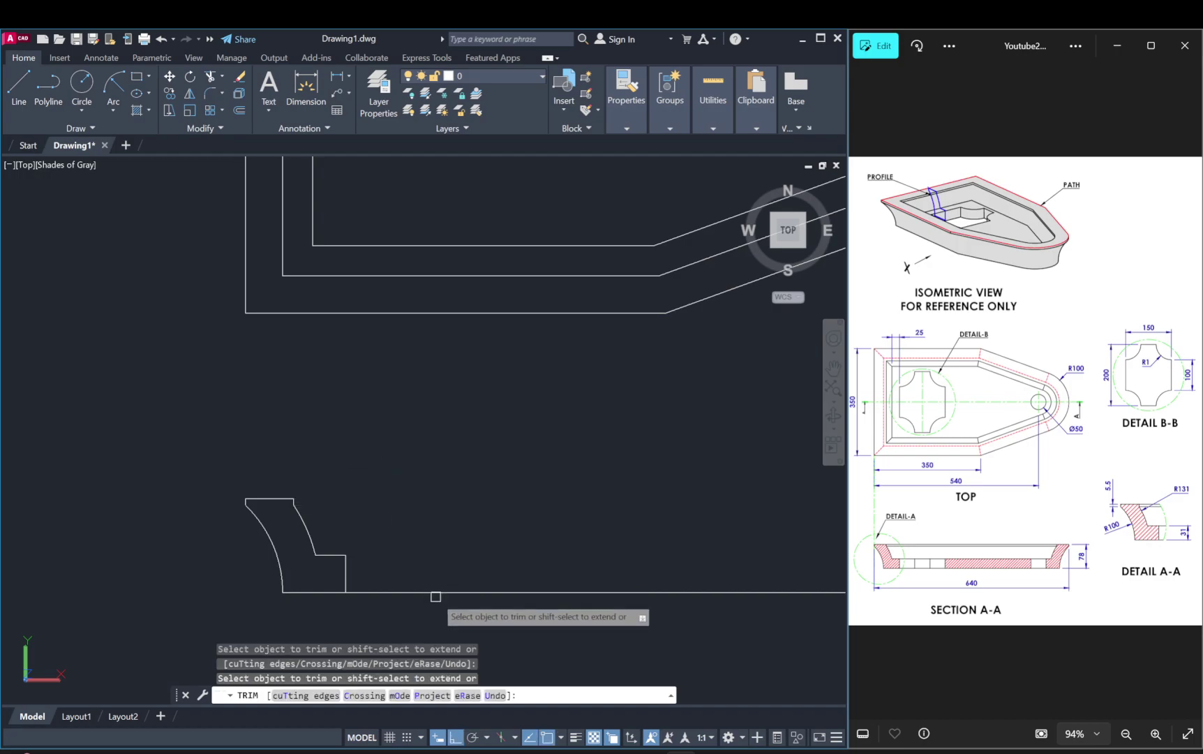
{"action": "left_click", "coordinate": [434, 593]}
{"action": "scroll", "coordinate": [474, 563], "scroll_direction": "down", "scroll_amount": 3}
{"action": "left_click_drag", "start_coordinate": [633, 564], "coordinate": [709, 557]}
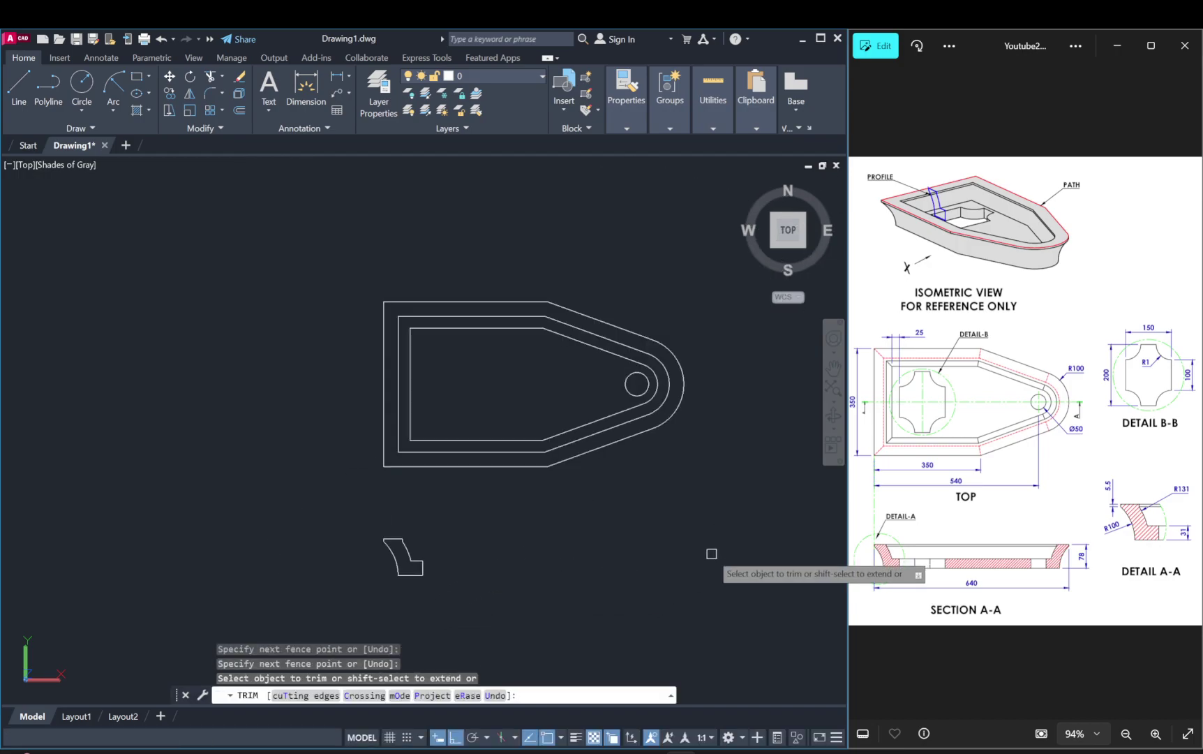
{"action": "key", "text": "Escape"}
{"action": "key", "text": "Escape"}
{"action": "key", "text": "Escape"}
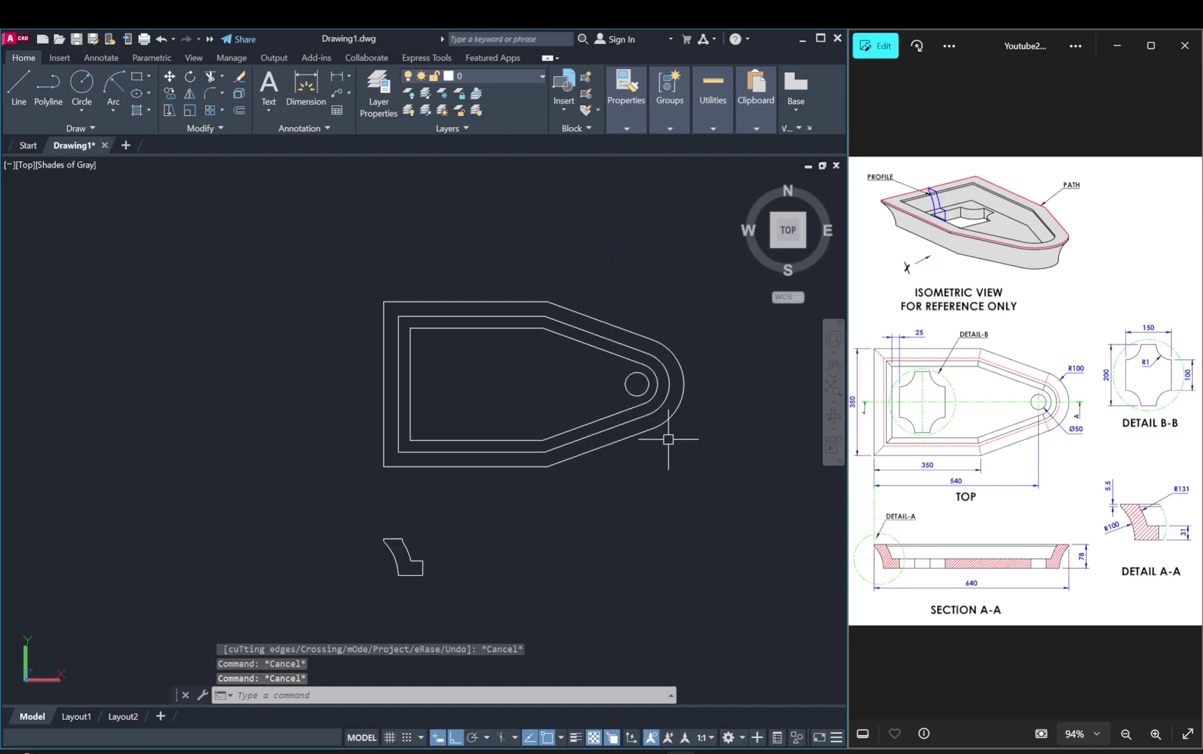
{"action": "mouse_move", "coordinate": [668, 439]}
{"action": "middle_mouse_down"}
{"action": "mouse_move", "coordinate": [548, 443]}
{"action": "mouse_move", "coordinate": [575, 423]}
{"action": "middle_mouse_up"}
{"action": "scroll", "coordinate": [551, 430], "scroll_direction": "up", "scroll_amount": 2}
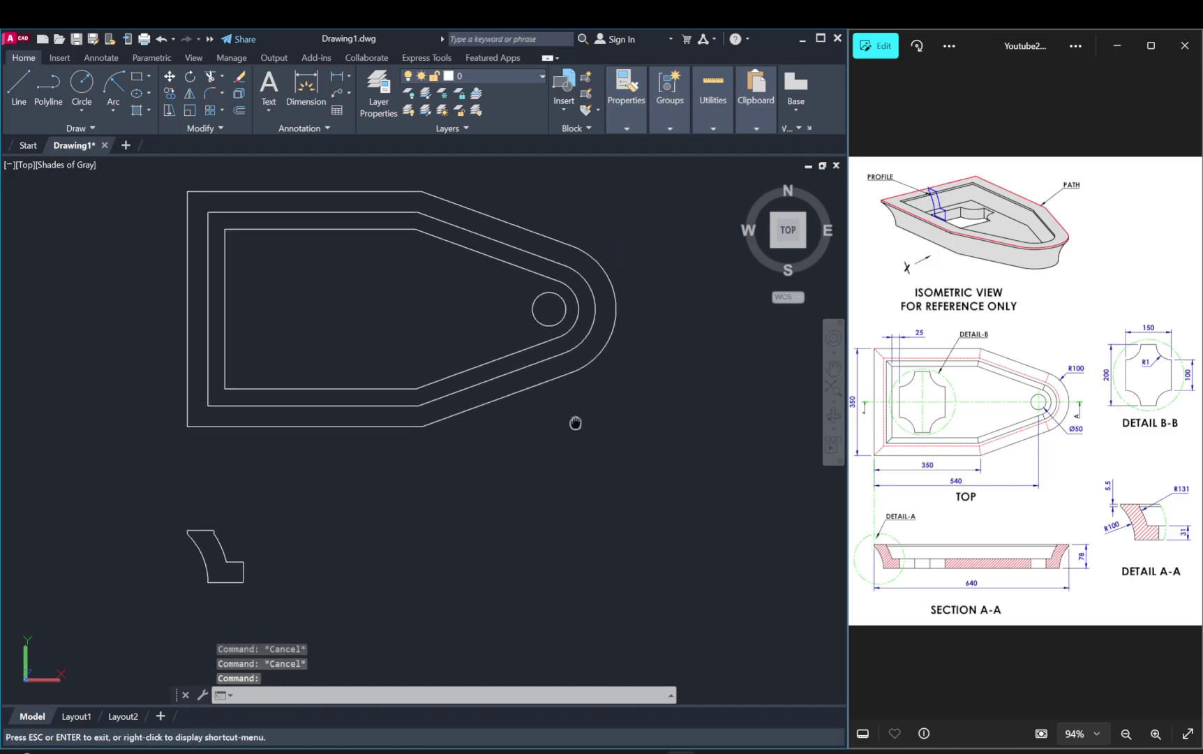
Step: Switch from the tilted view to the ViewCube TOP view and pan the outlines into place
{"action": "scroll", "coordinate": [376, 451], "scroll_direction": "up", "scroll_amount": 2}
{"action": "mouse_move", "coordinate": [376, 451]}
{"action": "middle_mouse_down", "text": "shift"}
{"action": "mouse_move", "coordinate": [402, 430]}
{"action": "mouse_move", "coordinate": [391, 464]}
{"action": "middle_mouse_up", "text": "shift"}
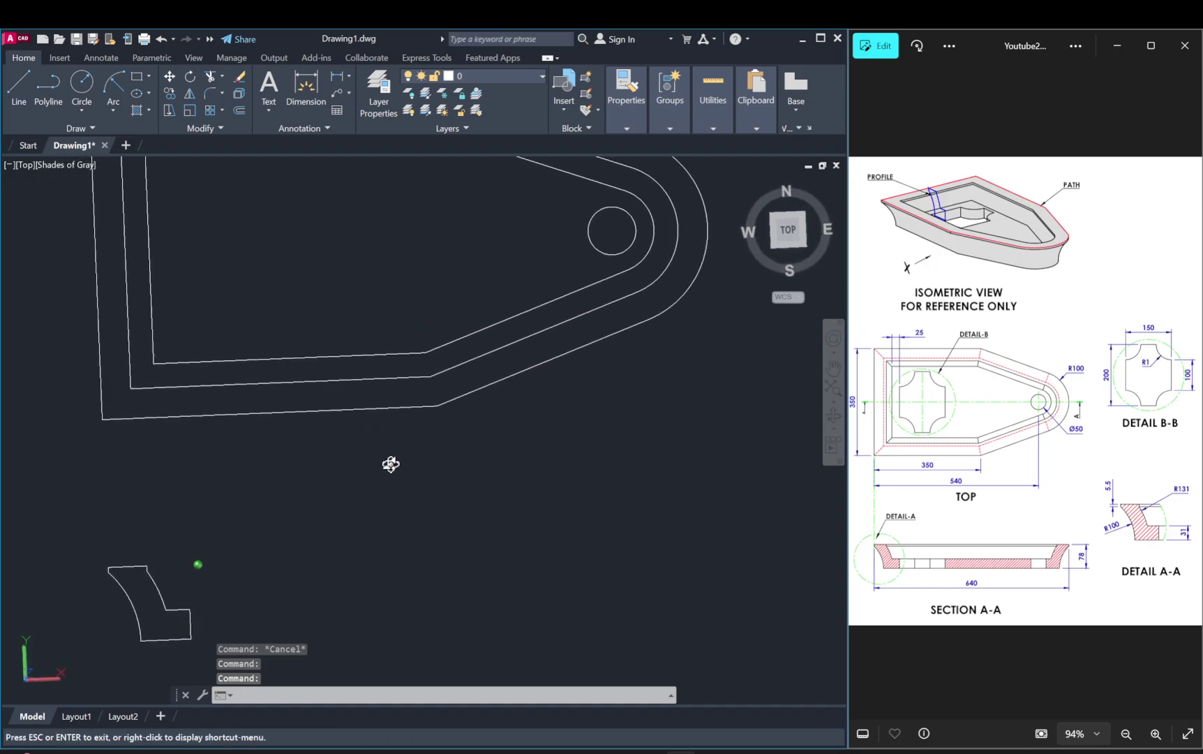
{"action": "scroll", "coordinate": [376, 365], "scroll_direction": "down", "scroll_amount": 2}
{"action": "scroll", "coordinate": [385, 351], "scroll_direction": "down", "scroll_amount": 2}
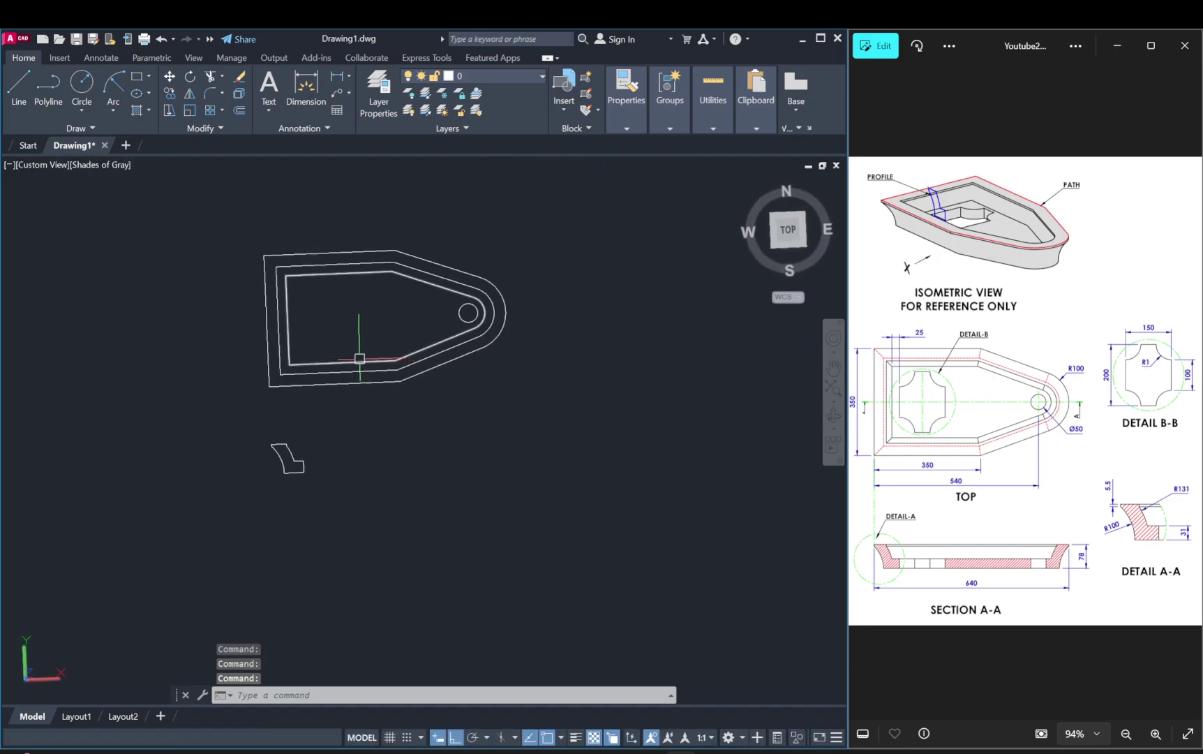
{"action": "left_click", "coordinate": [354, 380]}
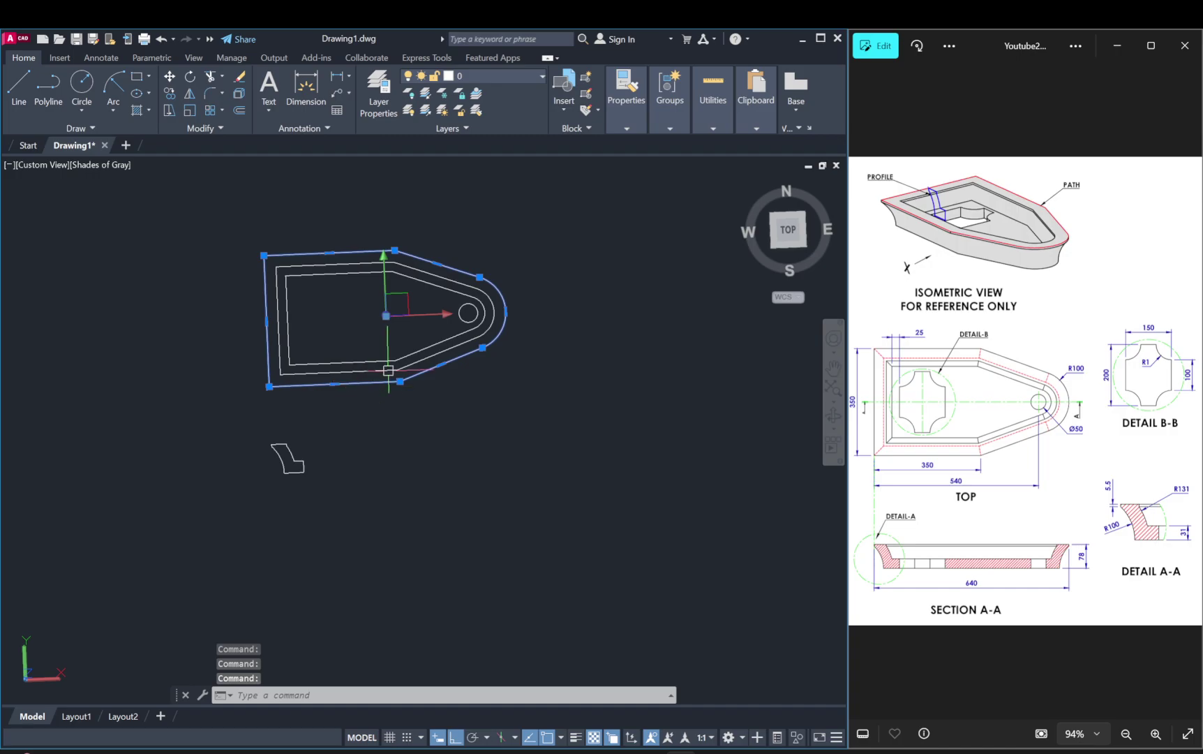
{"action": "key", "text": "Escape"}
{"action": "key", "text": "Escape"}
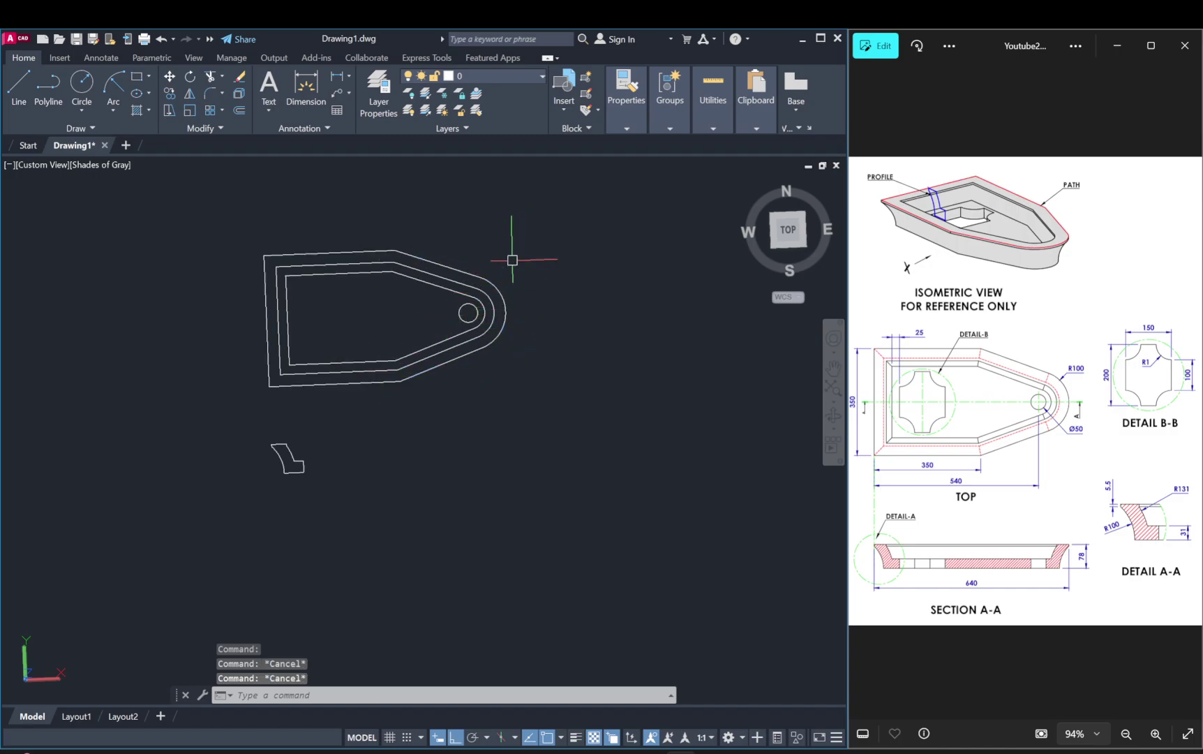
{"action": "left_click", "coordinate": [788, 229]}
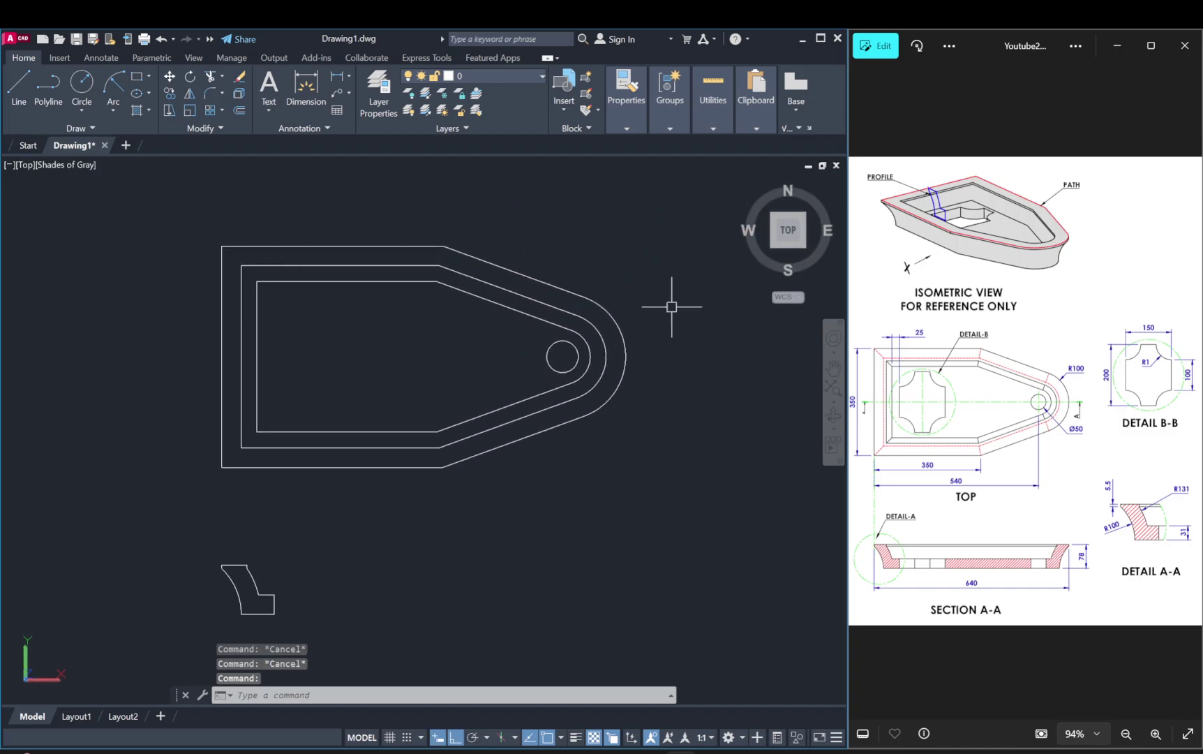
{"action": "mouse_move", "coordinate": [667, 306]}
{"action": "middle_mouse_down"}
{"action": "mouse_move", "coordinate": [613, 340]}
{"action": "mouse_move", "coordinate": [551, 342]}
{"action": "middle_mouse_up"}
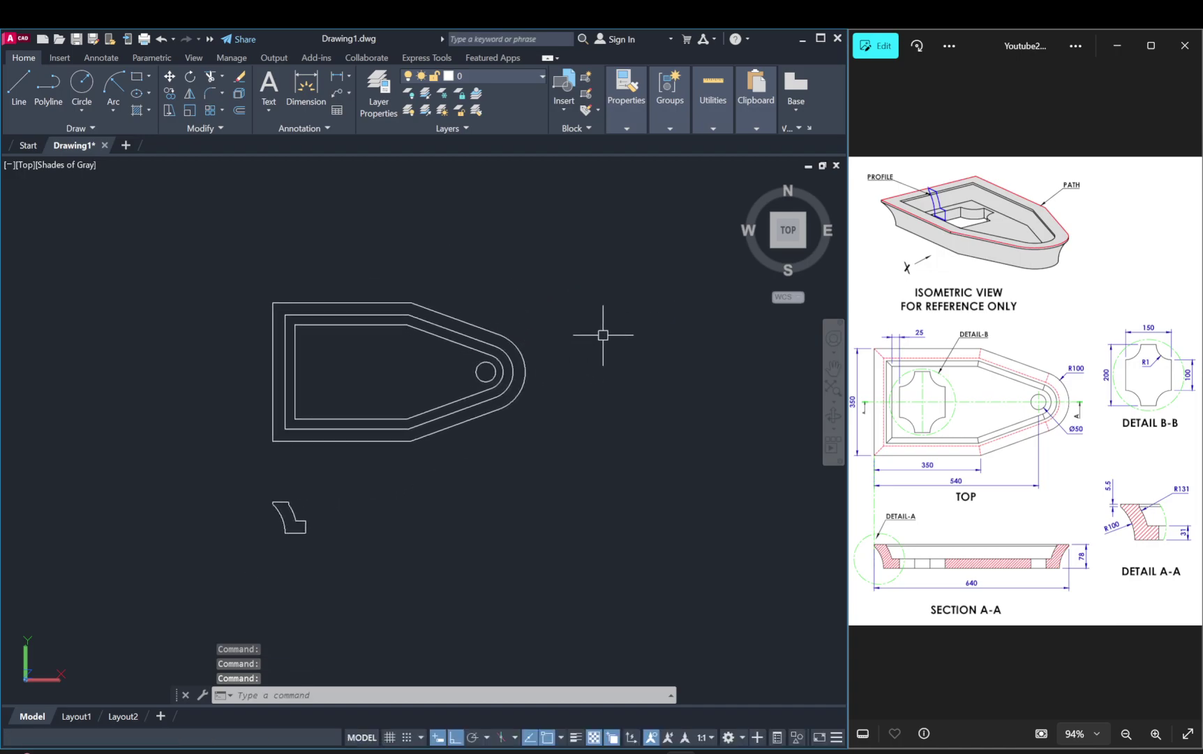
Step: Draw a 150 × 200 rectangle to the right of the boat outlines
{"action": "type", "text": "rec"}
{"action": "key", "text": "Return"}
{"action": "left_click", "coordinate": [591, 295]}
{"action": "type", "text": "2"}
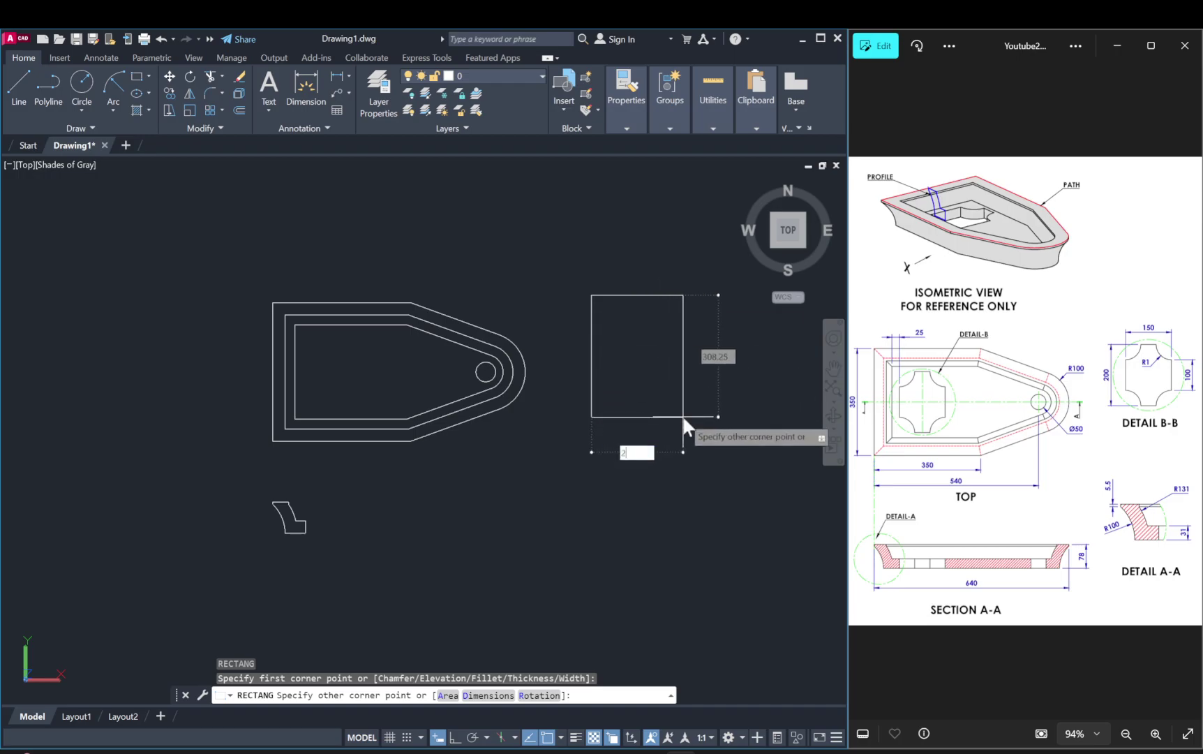
{"action": "key", "text": "BackSpace"}
{"action": "type", "text": "150"}
{"action": "key", "text": "Tab"}
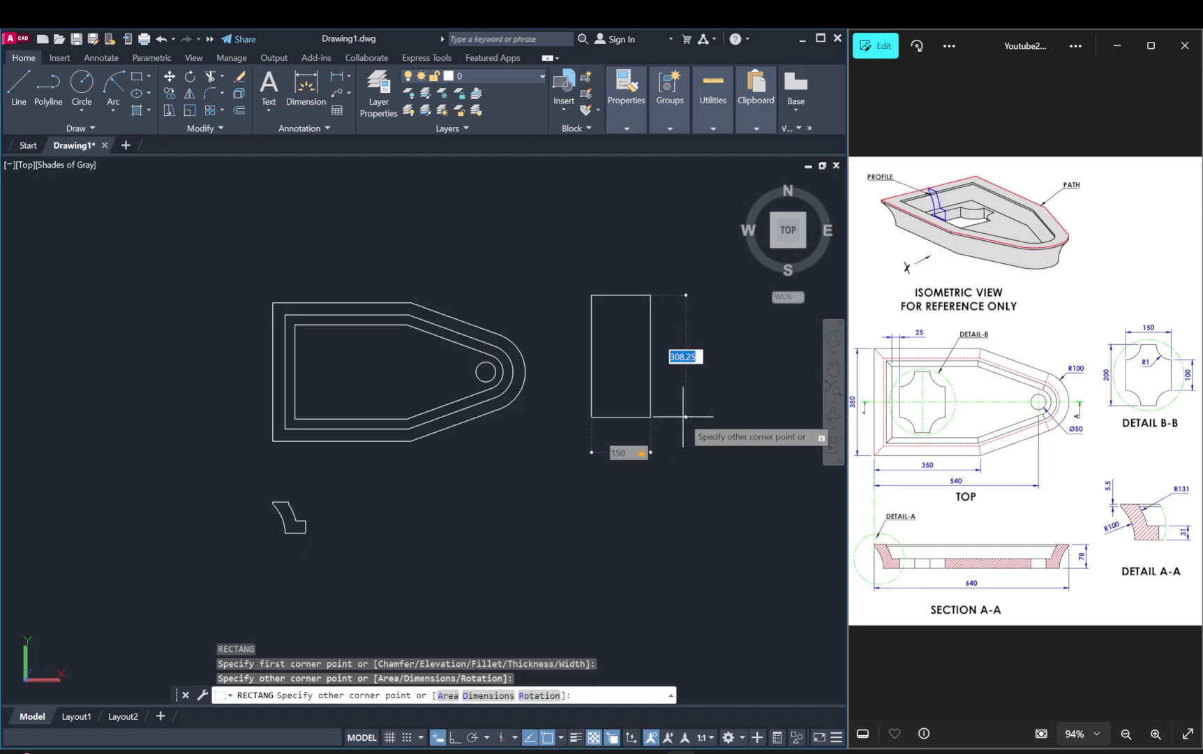
{"action": "type", "text": "200"}
{"action": "key", "text": "Return"}
Step: Draw a horizontal line across the rectangle between its side midpoints
{"action": "scroll", "coordinate": [702, 357], "scroll_direction": "up", "scroll_amount": 1}
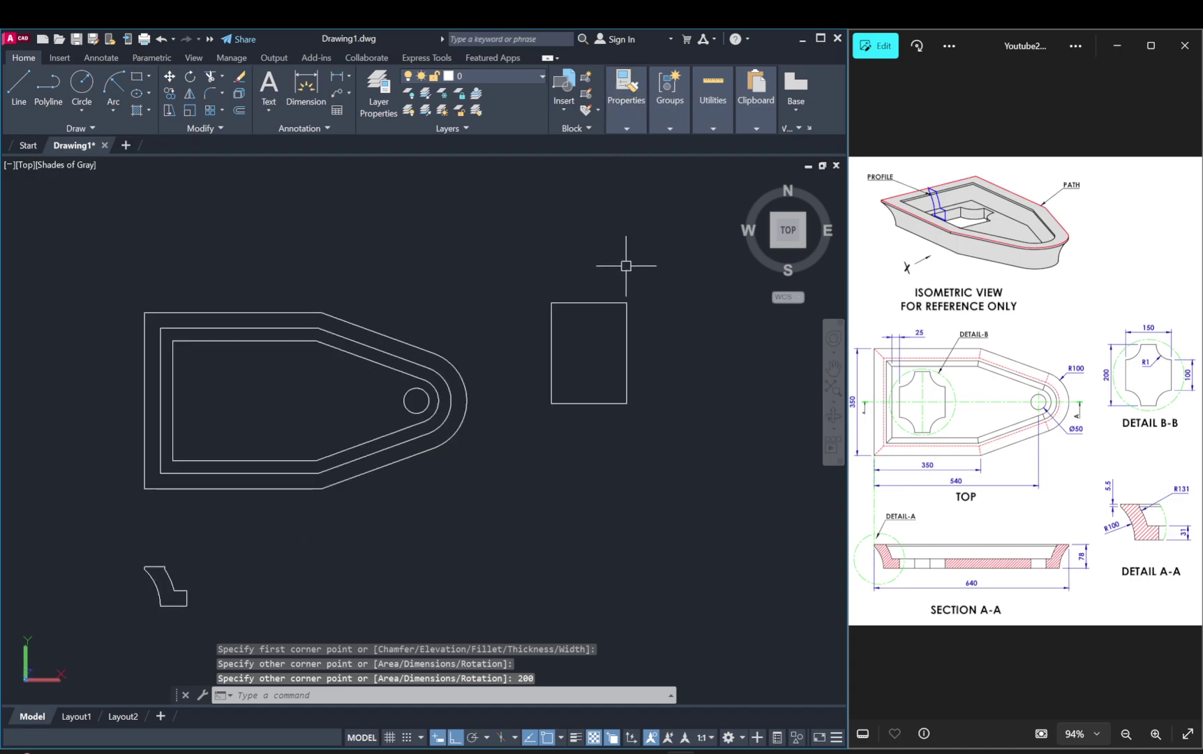
{"action": "type", "text": "l"}
{"action": "key", "text": "Return"}
{"action": "left_click", "coordinate": [627, 352]}
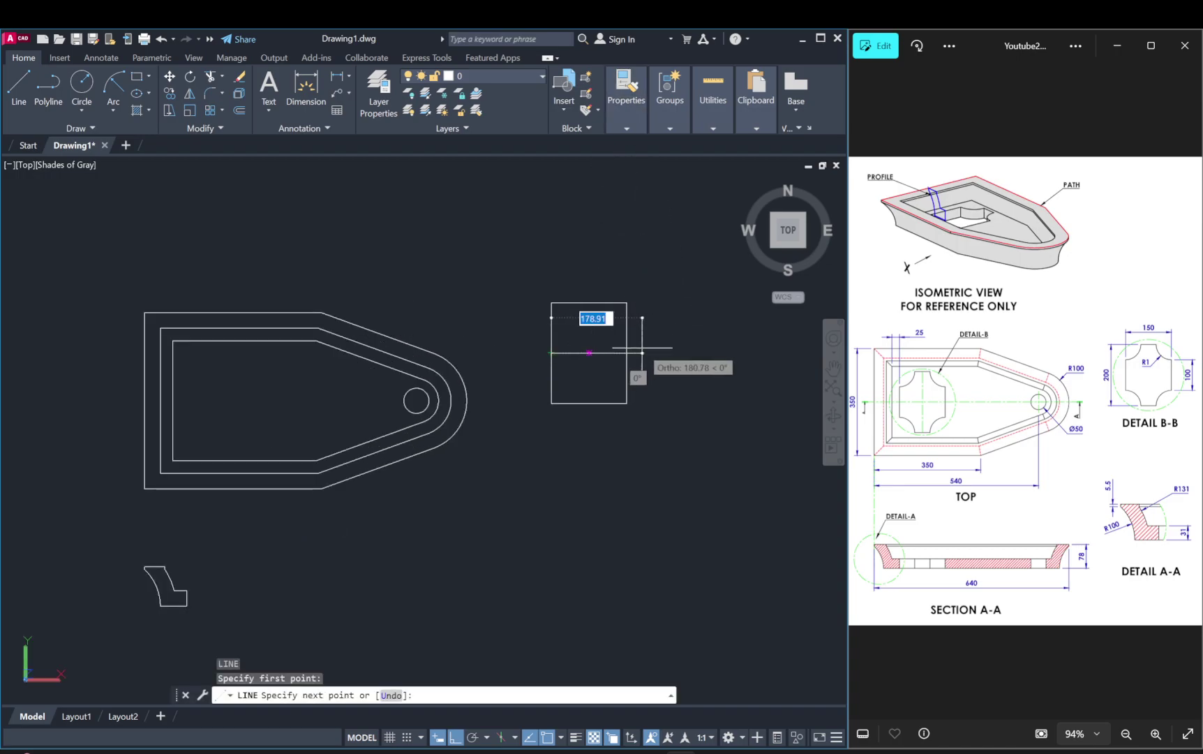
{"action": "key", "text": "Escape"}
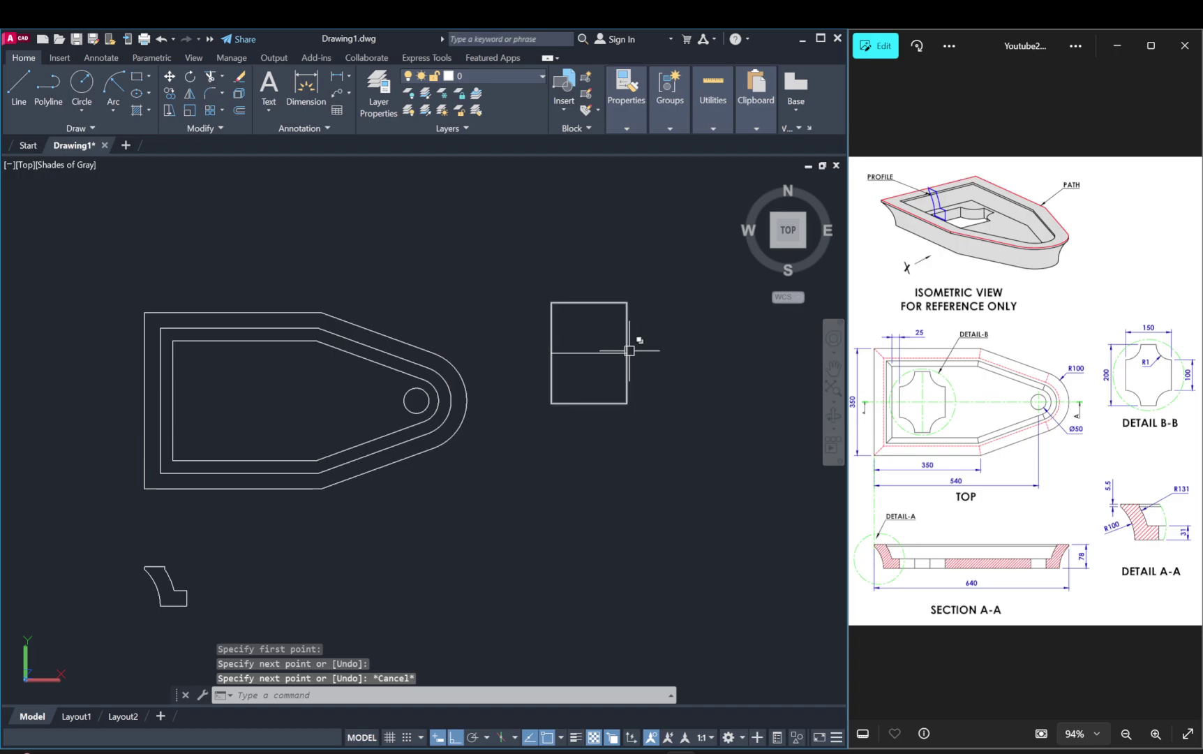
Step: Offset the middle horizontal line 50 above and 50 below
{"action": "type", "text": "o"}
{"action": "key", "text": "Return"}
{"action": "type", "text": "50"}
{"action": "key", "text": "Return"}
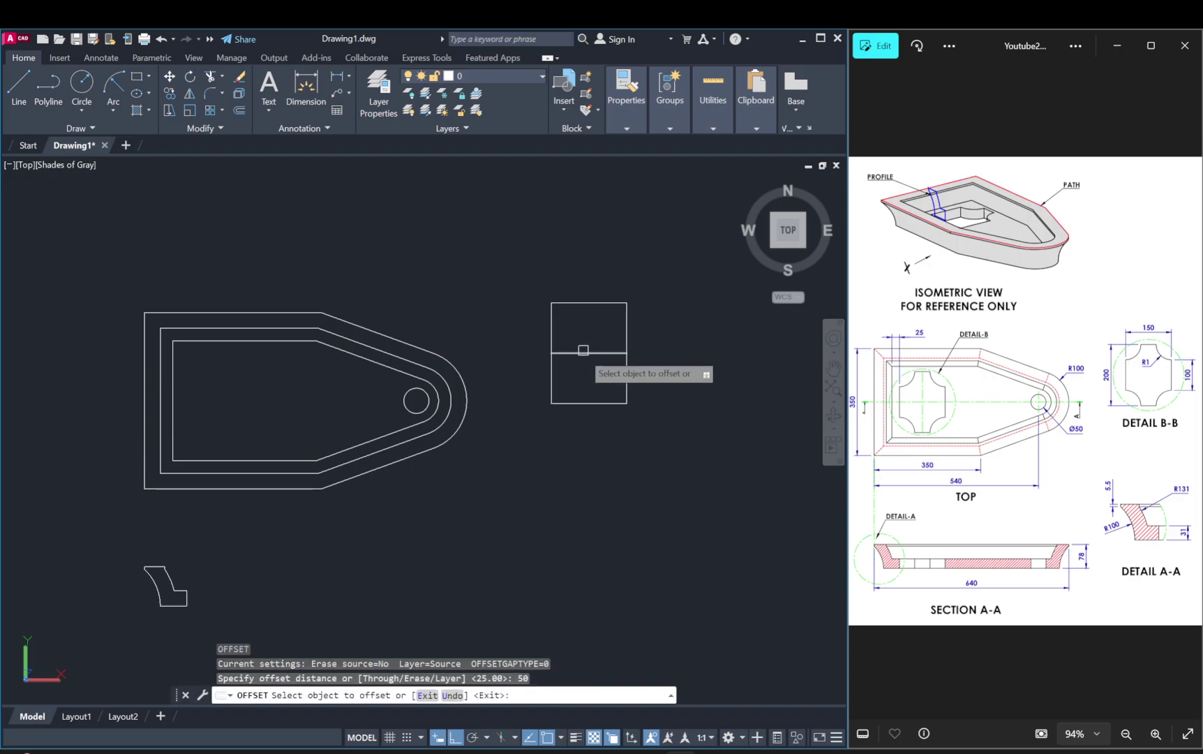
{"action": "left_click", "coordinate": [584, 352]}
{"action": "left_click", "coordinate": [605, 353]}
{"action": "left_click", "coordinate": [604, 364]}
{"action": "key", "text": "Escape"}
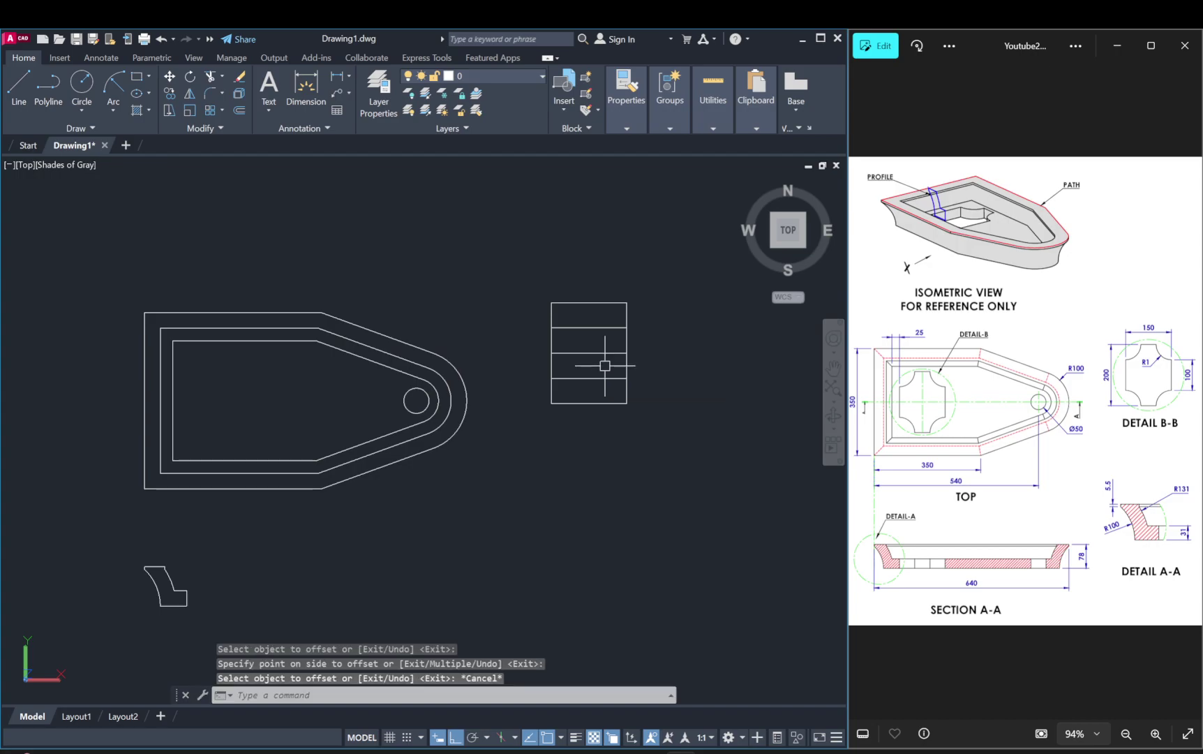
{"action": "key", "text": "Escape"}
{"action": "key", "text": "Return"}
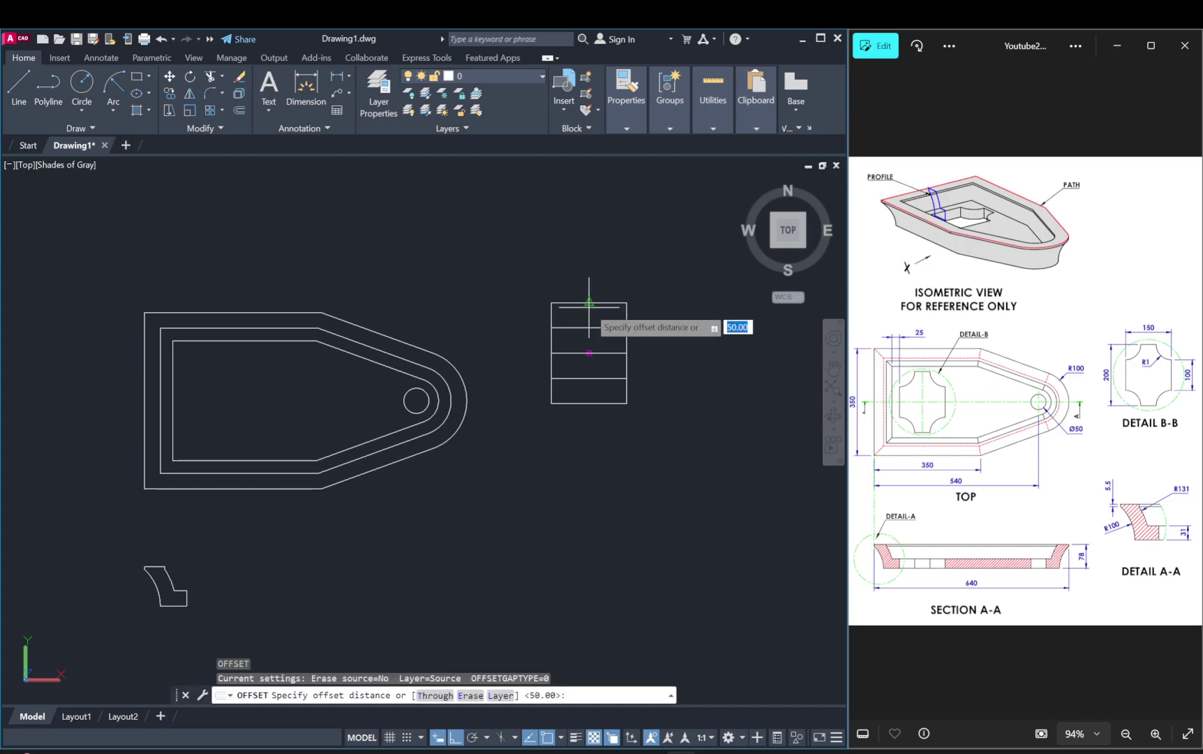
{"action": "left_click", "coordinate": [589, 302]}
{"action": "key", "text": "Escape"}
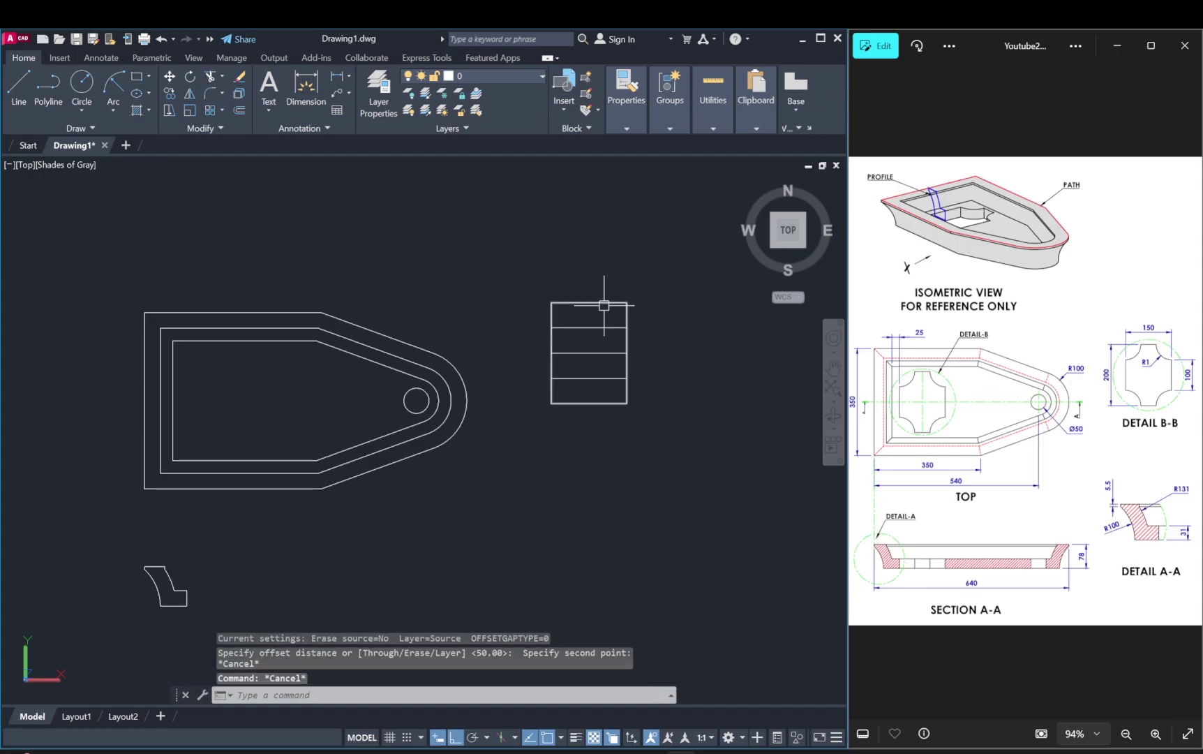
Step: Draw a vertical centre line from the top edge midpoint to the bottom edge
{"action": "type", "text": "l"}
{"action": "key", "text": "Return"}
{"action": "left_click", "coordinate": [589, 302]}
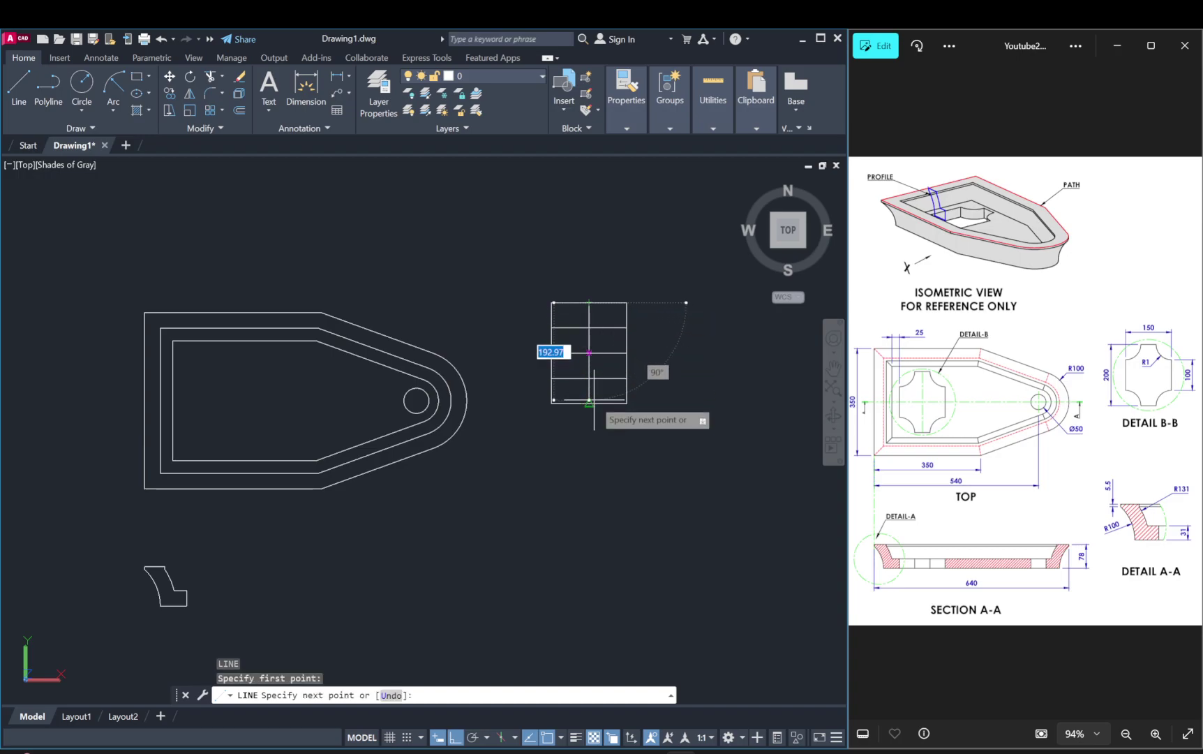
{"action": "left_click", "coordinate": [589, 403]}
{"action": "key", "text": "Escape"}
{"action": "key", "text": "Escape"}
{"action": "key", "text": "Escape"}
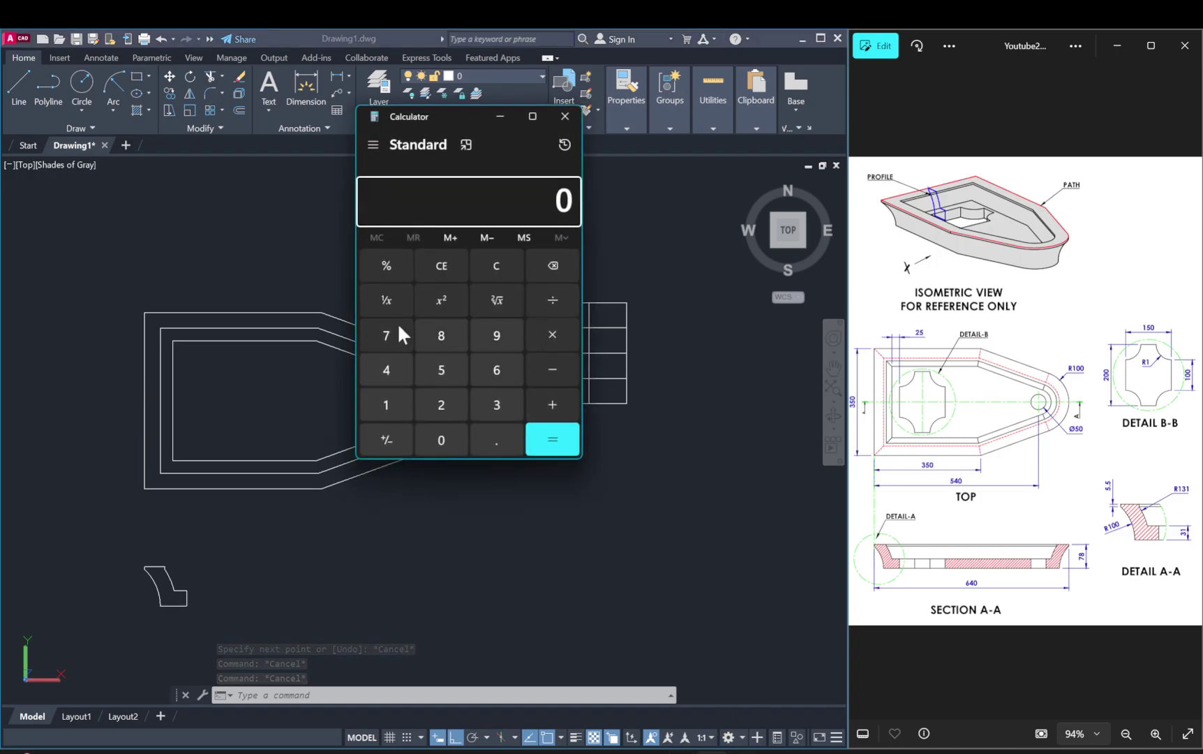
Step: Work out 75 divided by 2 in the Calculator
{"action": "left_click", "coordinate": [396, 324]}
{"action": "left_click", "coordinate": [434, 361]}
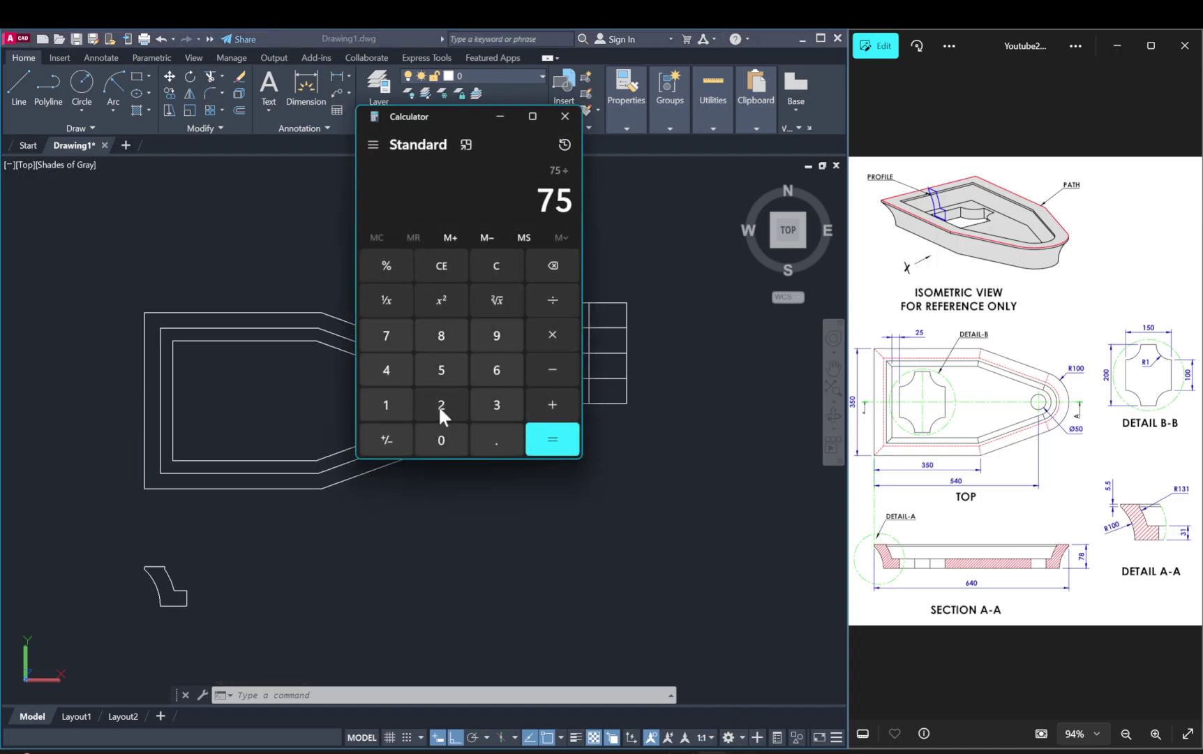
{"action": "left_click", "coordinate": [542, 427]}
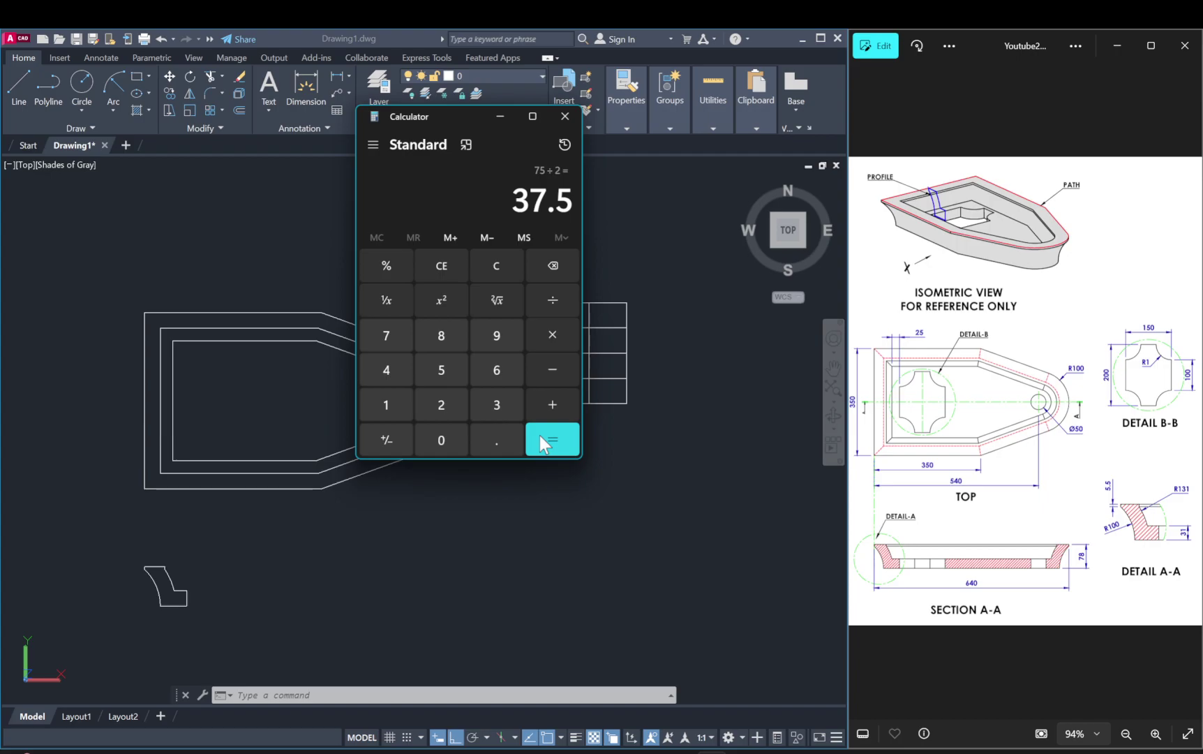
{"action": "left_click", "coordinate": [572, 119]}
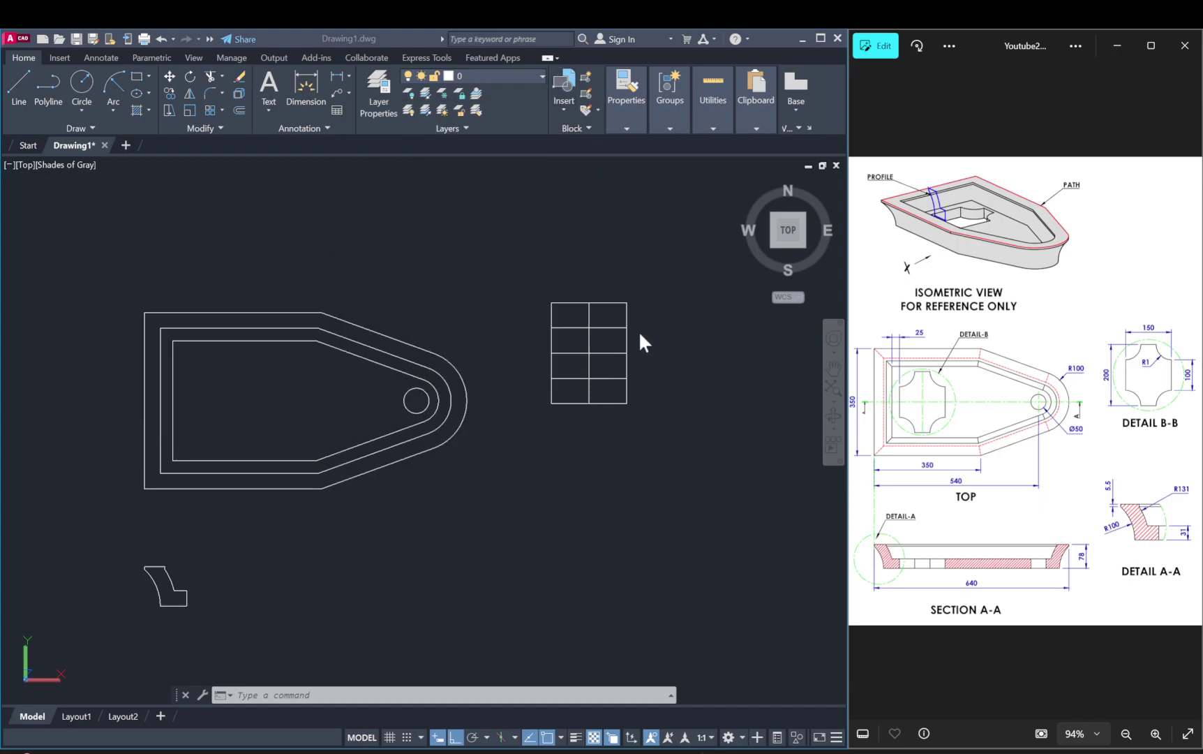
Step: Offset the vertical centre line 37.5 to the left and to the right
{"action": "type", "text": "o"}
{"action": "key", "text": "Return"}
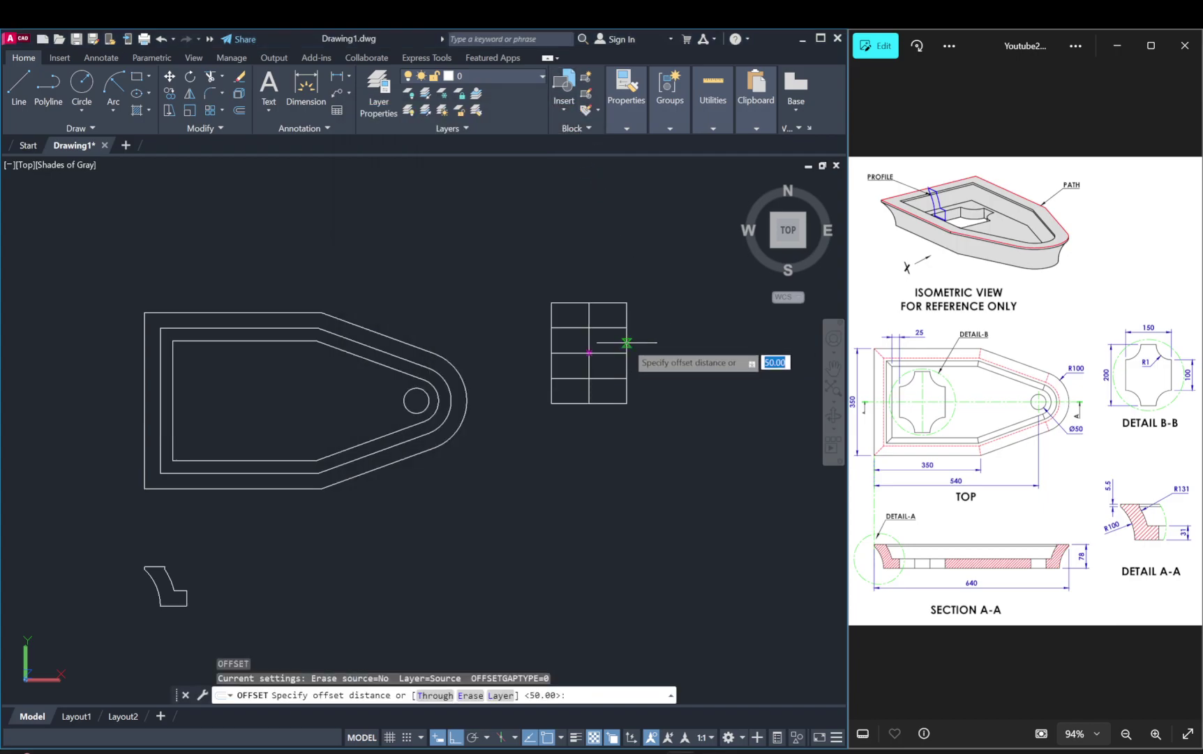
{"action": "type", "text": "37.5"}
{"action": "key", "text": "Return"}
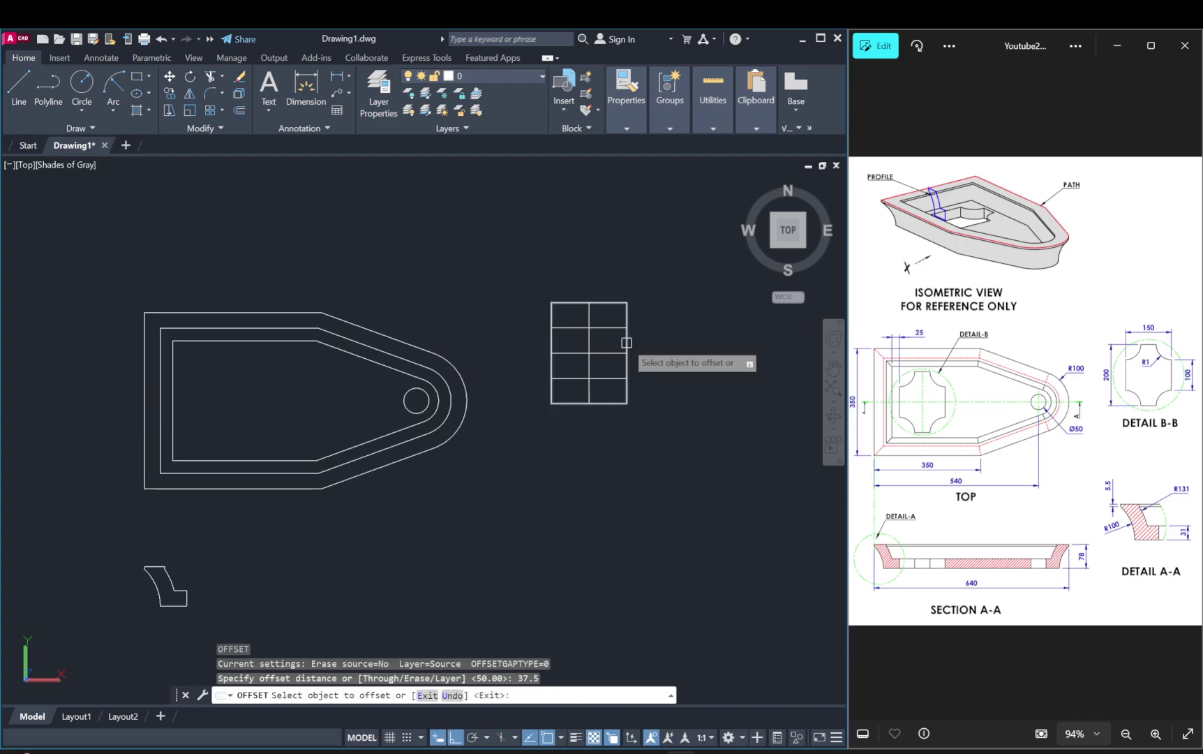
{"action": "left_click", "coordinate": [590, 343]}
{"action": "left_click", "coordinate": [600, 339]}
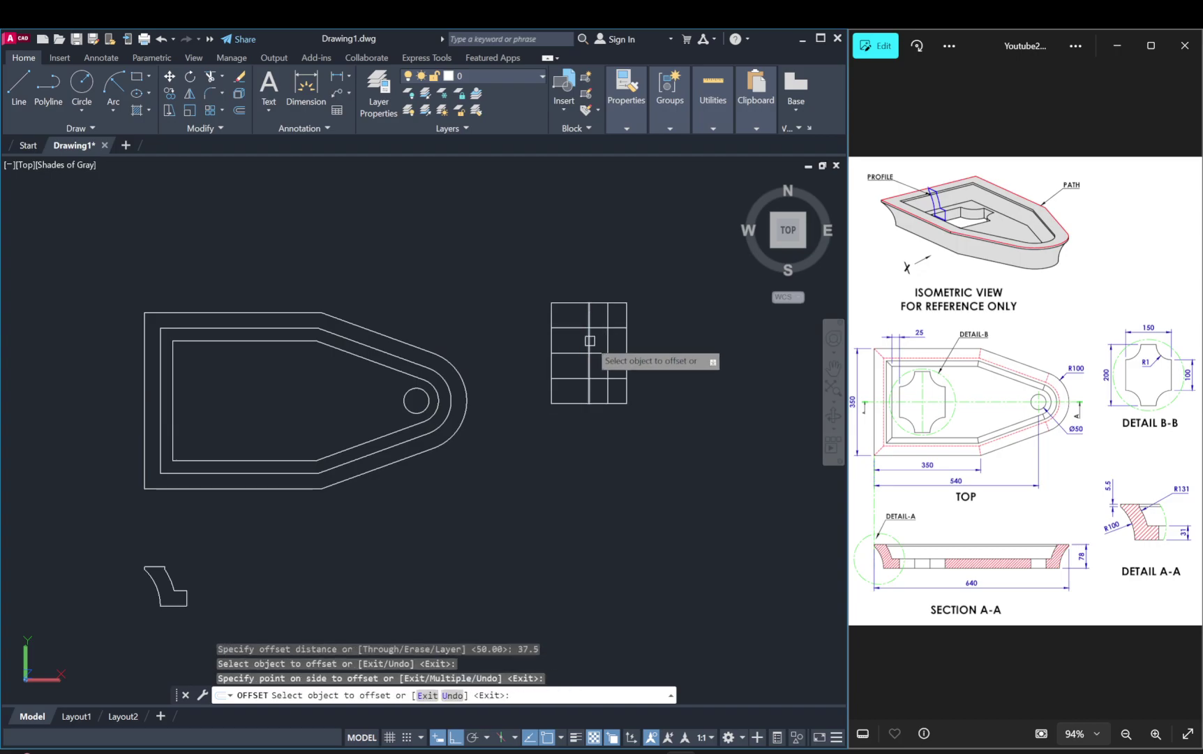
{"action": "left_click", "coordinate": [588, 339]}
{"action": "key", "text": "Escape"}
{"action": "key", "text": "Escape"}
{"action": "scroll", "coordinate": [616, 339], "scroll_direction": "up", "scroll_amount": 5}
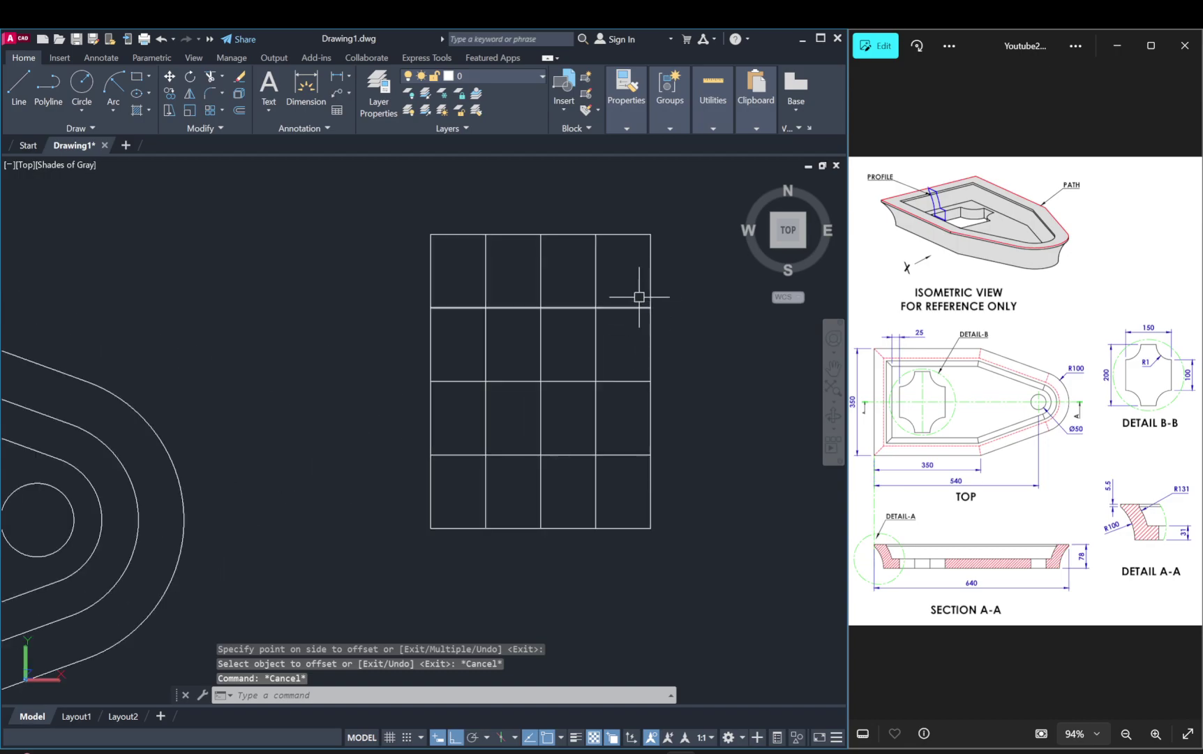
{"action": "type", "text": "l"}
{"action": "key", "text": "Return"}
{"action": "key", "text": "Escape"}
{"action": "key", "text": "Escape"}
Step: Draw a radius-50 start-end-radius arc across the grid's top-right corner
{"action": "left_click", "coordinate": [117, 105]}
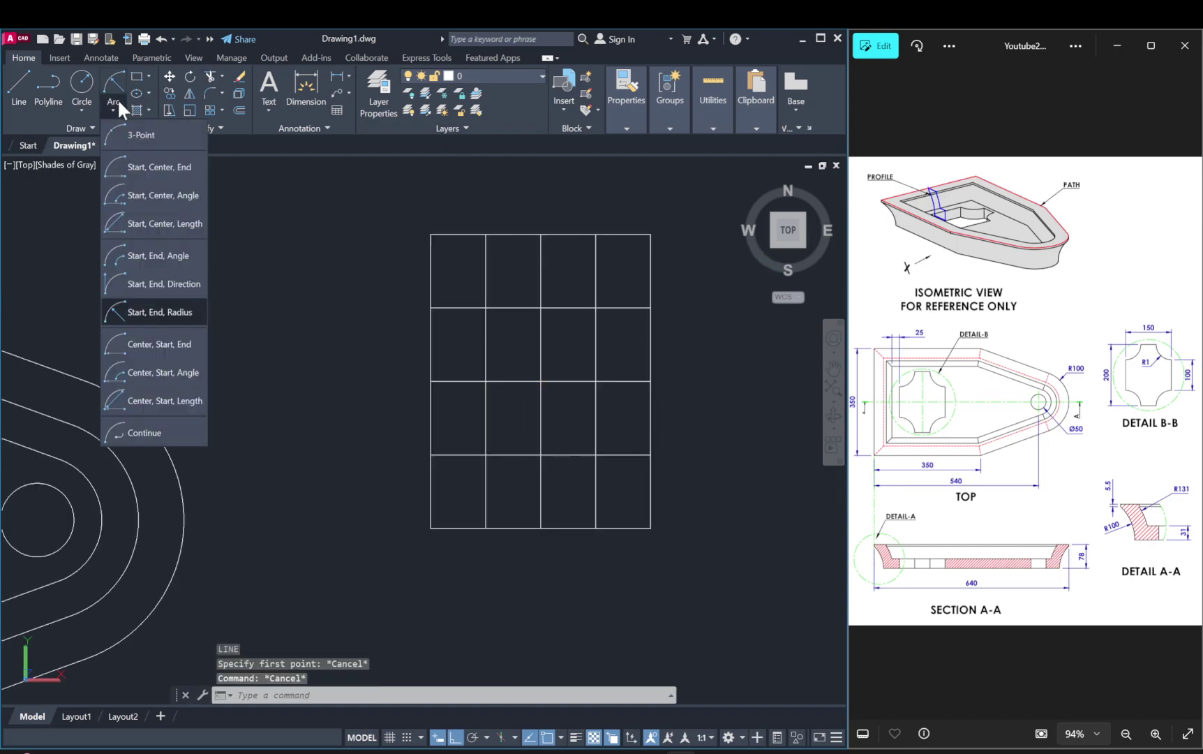
{"action": "left_click", "coordinate": [163, 323]}
{"action": "left_click", "coordinate": [596, 235]}
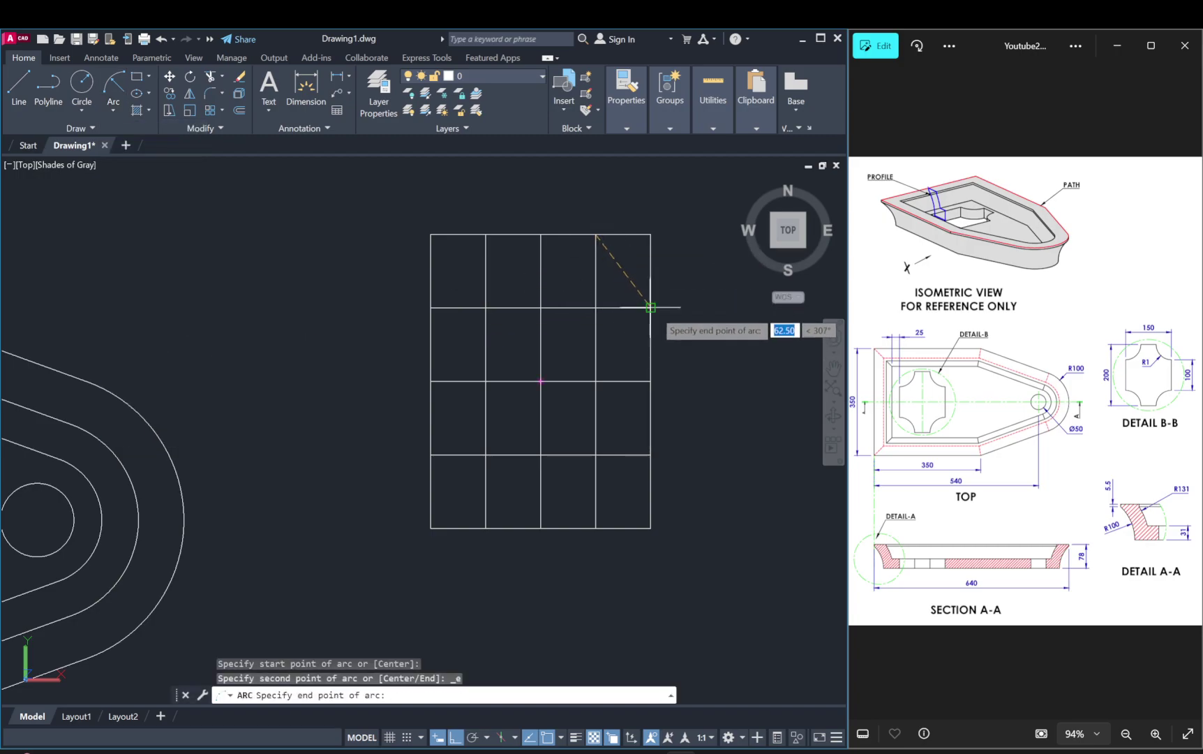
{"action": "left_click", "coordinate": [650, 307]}
{"action": "type", "text": "50"}
{"action": "key", "text": "Return"}
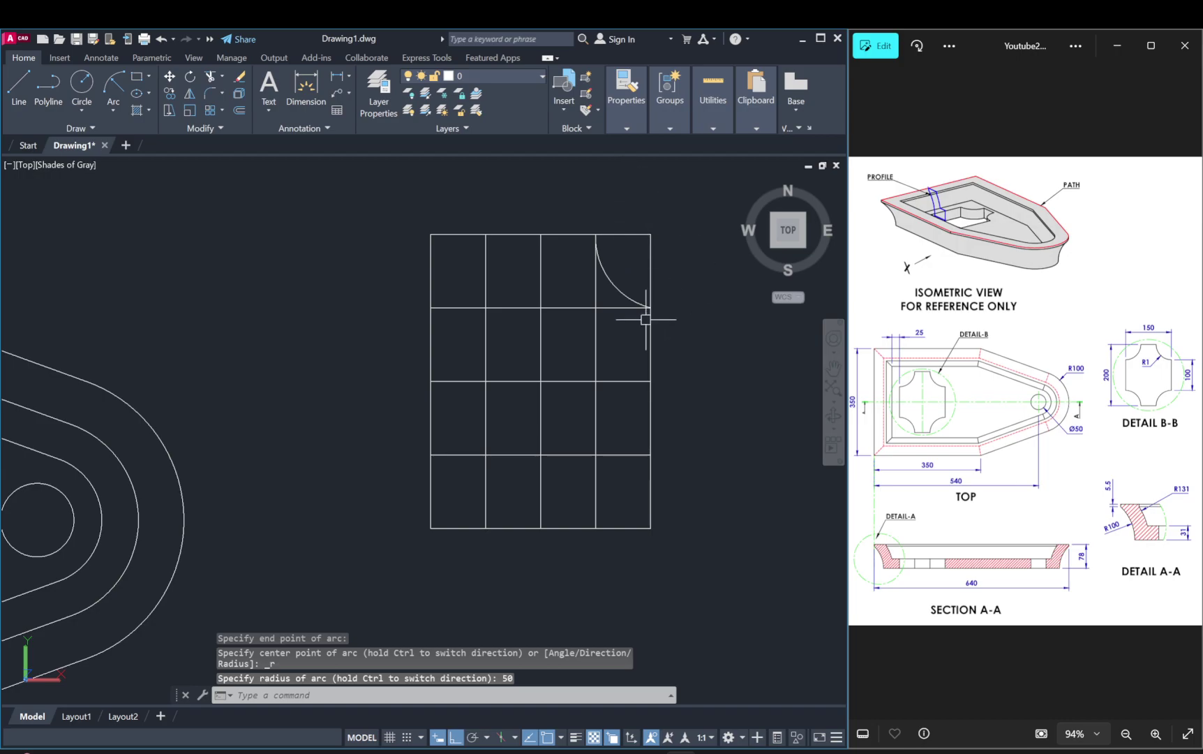
Step: Mirror the corner arc about the horizontal middle line, keeping the original
{"action": "left_click", "coordinate": [623, 290]}
{"action": "type", "text": "mi"}
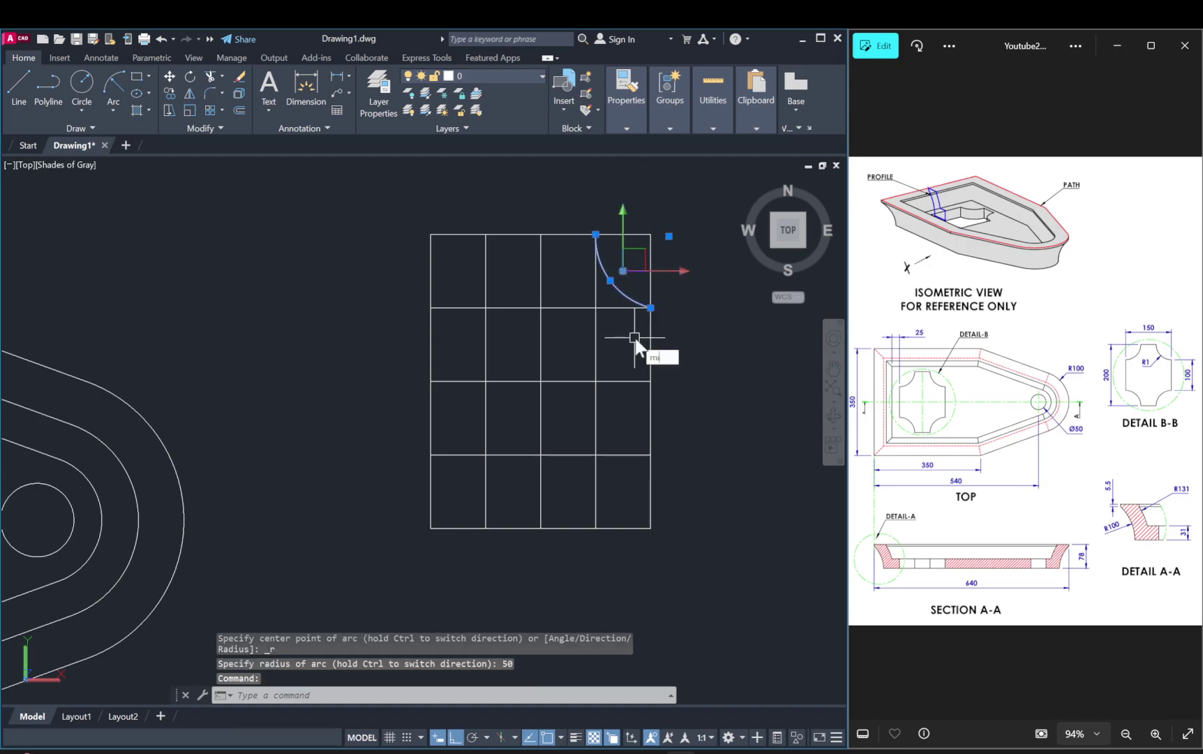
{"action": "key", "text": "Return"}
{"action": "left_click", "coordinate": [541, 381]}
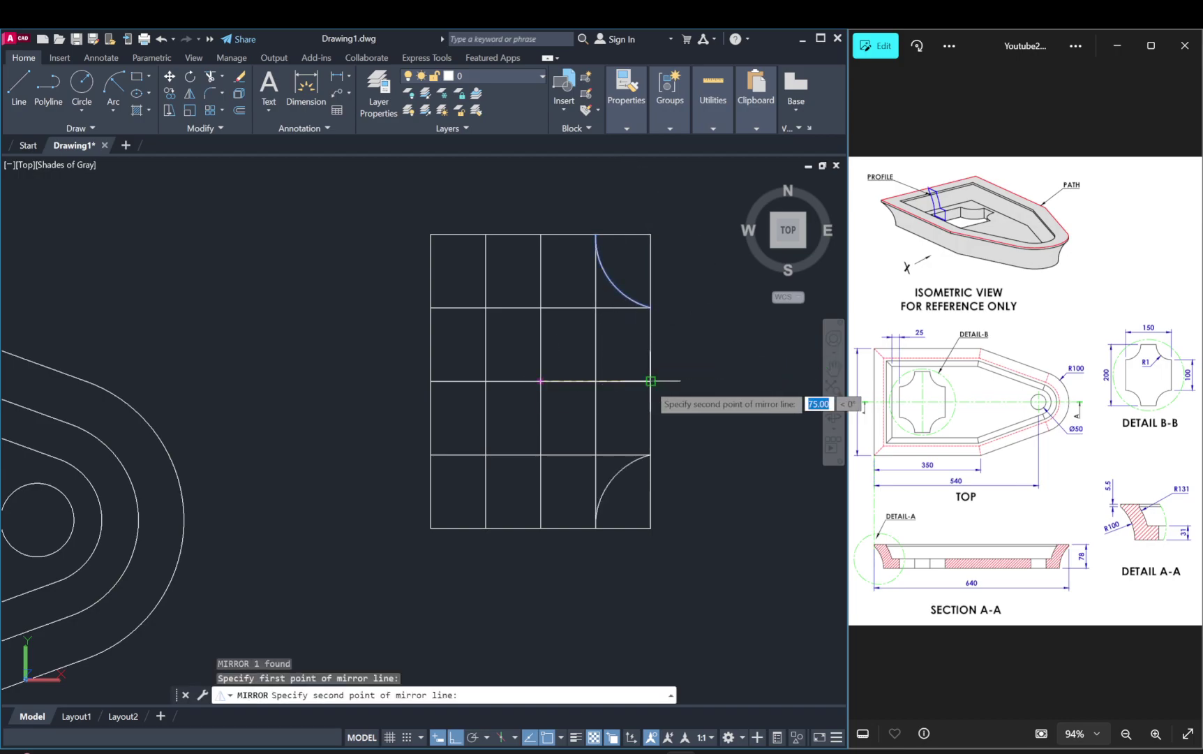
{"action": "left_click", "coordinate": [651, 381]}
{"action": "left_click", "coordinate": [677, 437]}
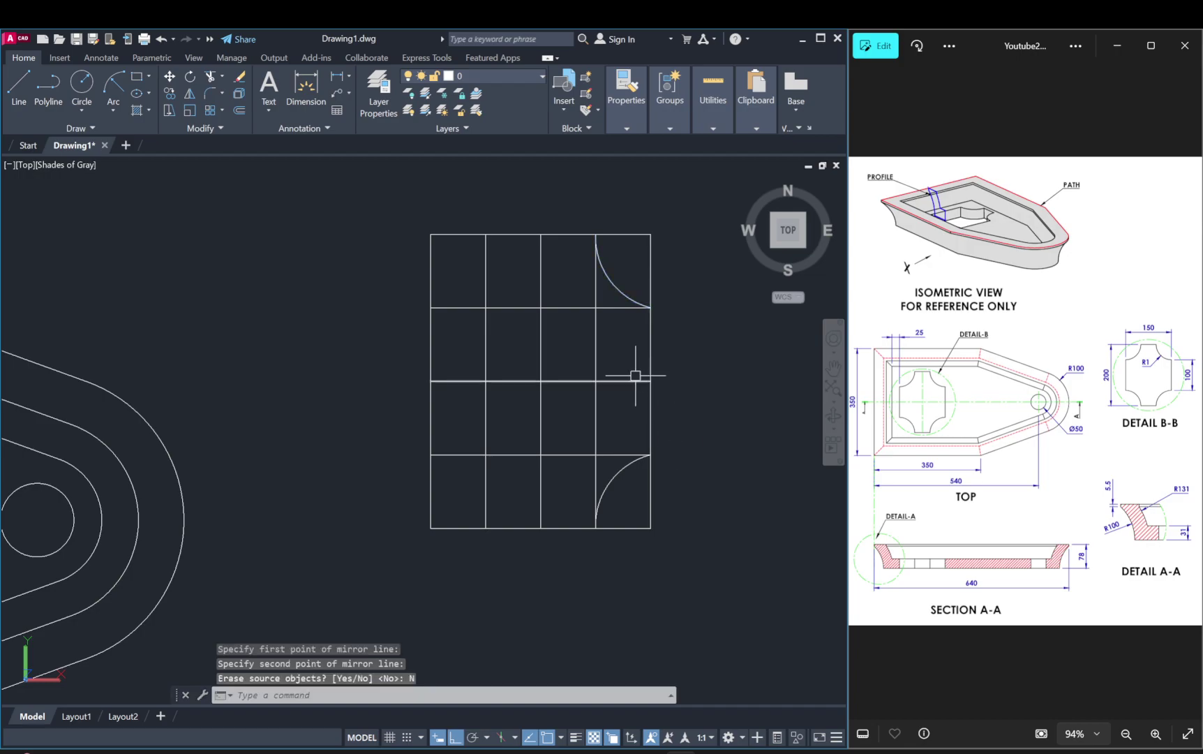
Step: Mirror both right-hand arcs to the left about the vertical centre line, keeping the originals
{"action": "left_click", "coordinate": [614, 284]}
{"action": "left_click", "coordinate": [622, 466]}
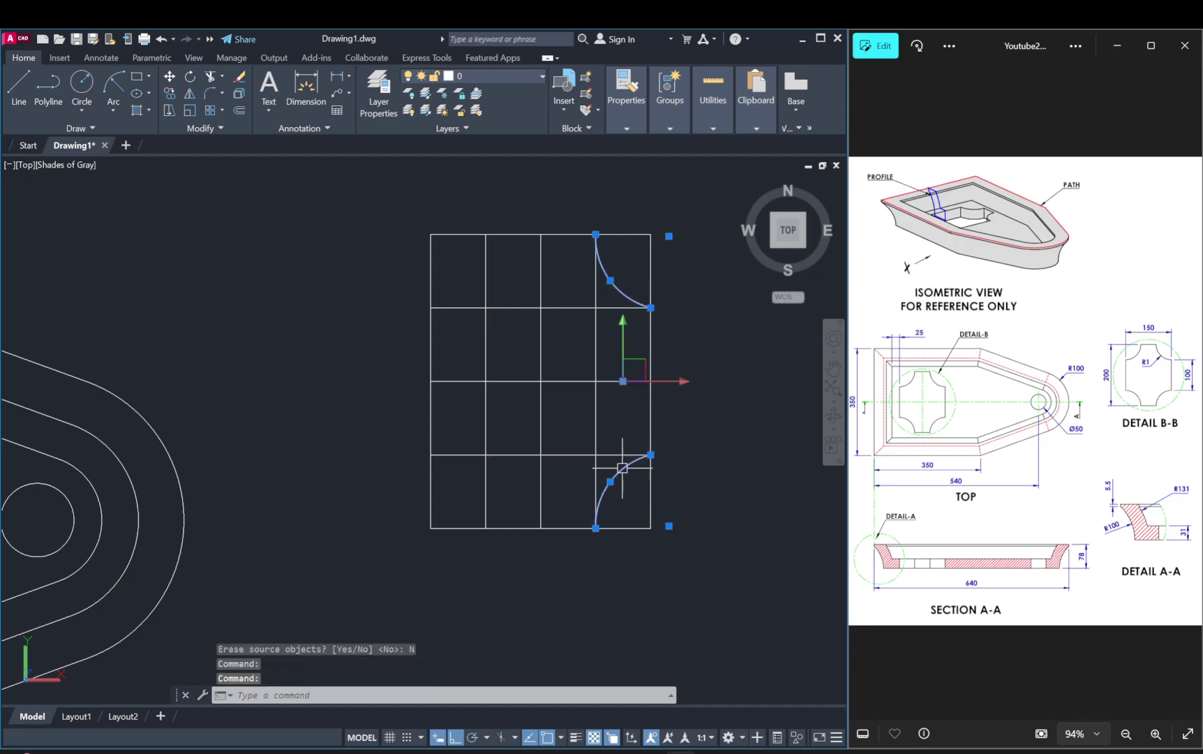
{"action": "type", "text": "mi"}
{"action": "key", "text": "Return"}
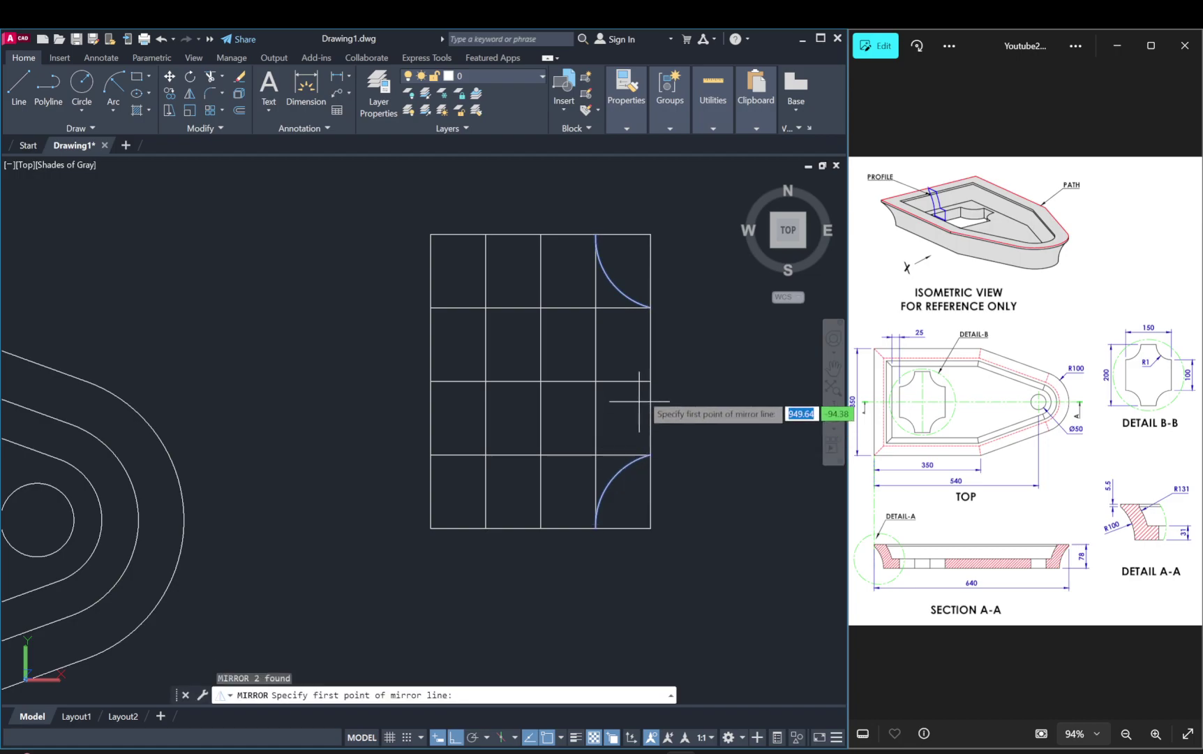
{"action": "left_click", "coordinate": [650, 381]}
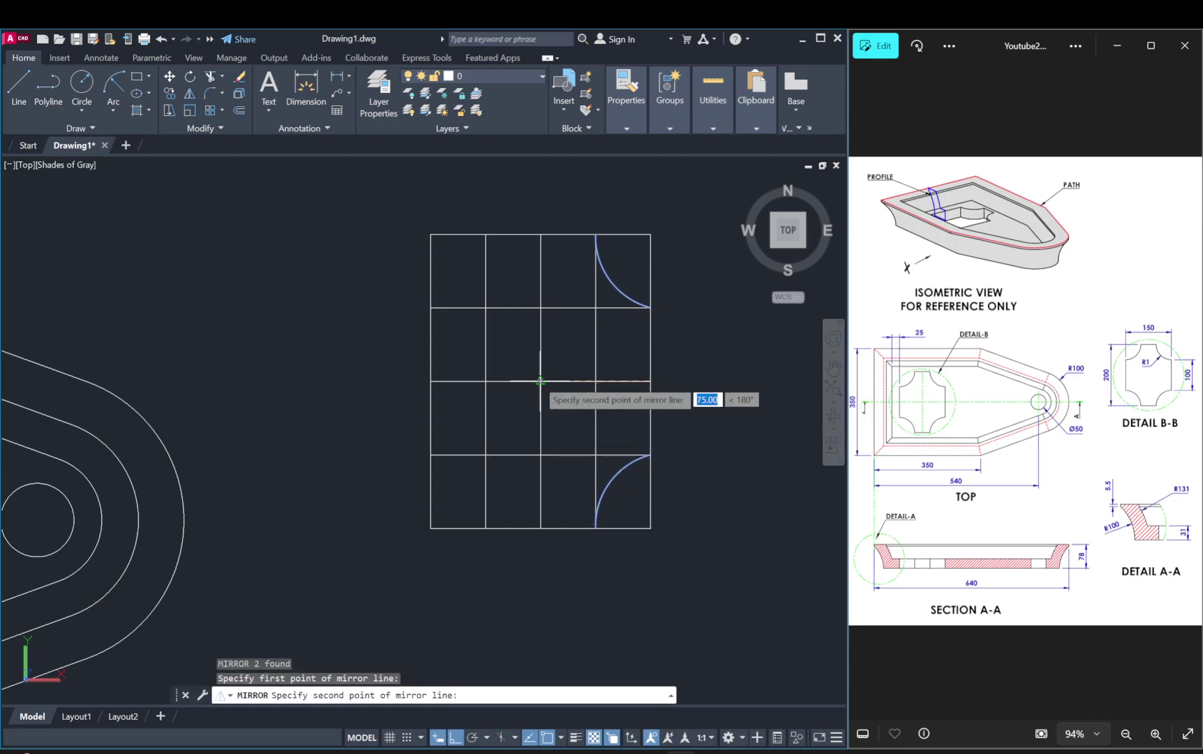
{"action": "key", "text": "Escape"}
{"action": "left_click", "coordinate": [623, 464]}
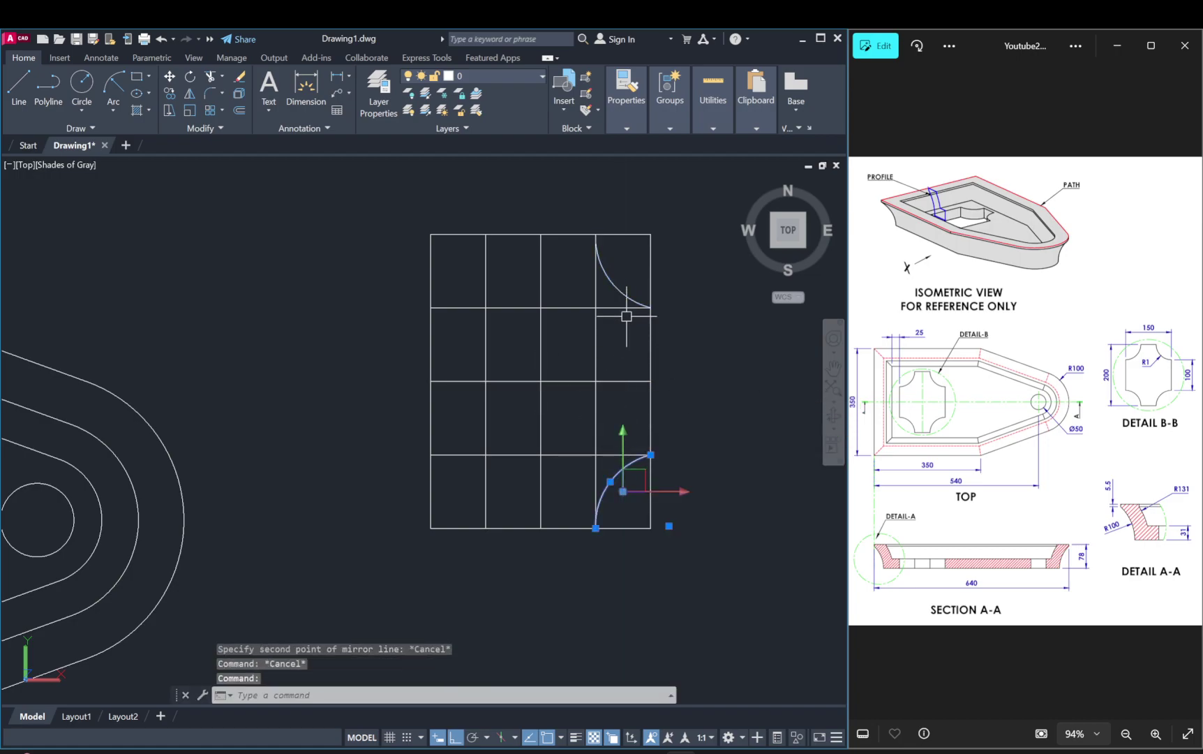
{"action": "left_click", "coordinate": [625, 294]}
{"action": "type", "text": "mi"}
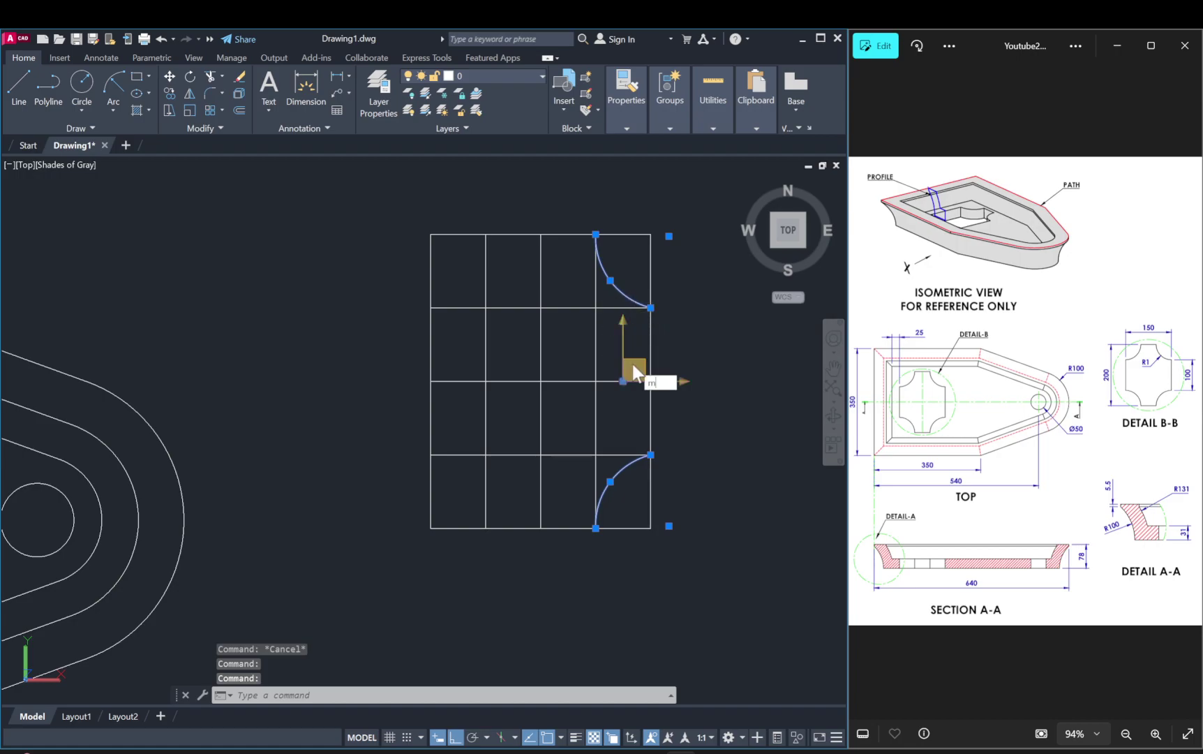
{"action": "key", "text": "Return"}
{"action": "left_click", "coordinate": [540, 381]}
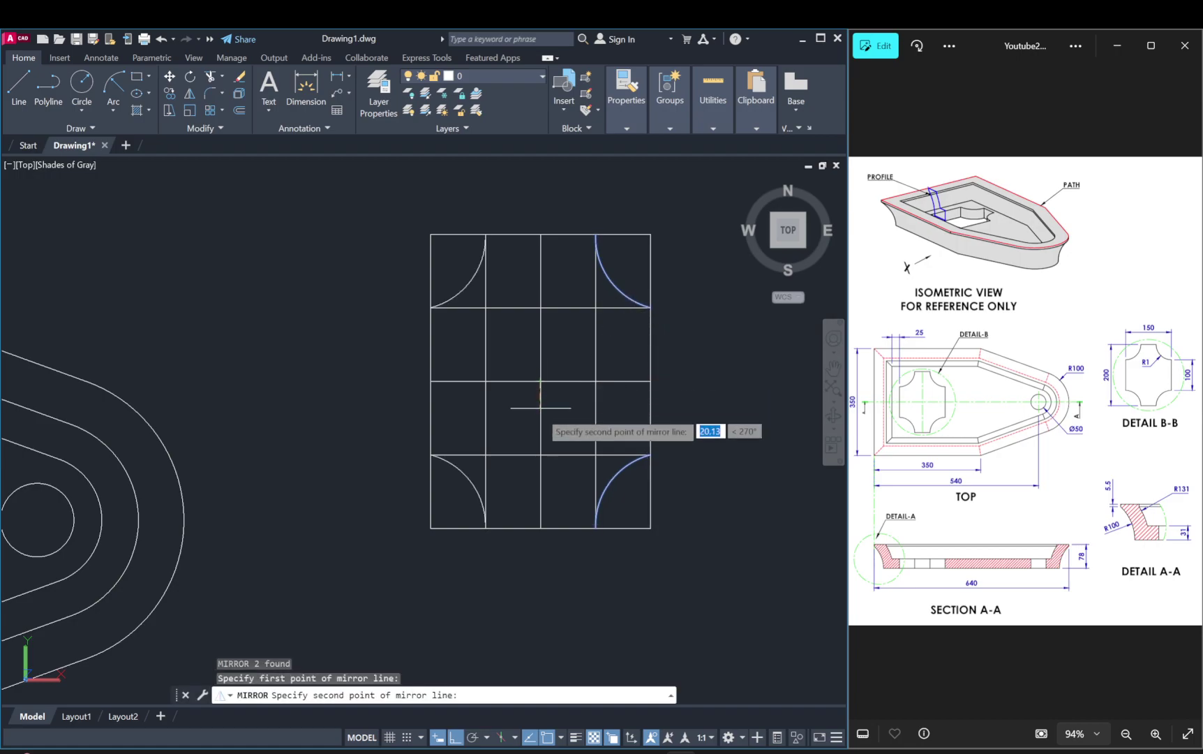
{"action": "left_click", "coordinate": [541, 451]}
{"action": "left_click", "coordinate": [569, 507]}
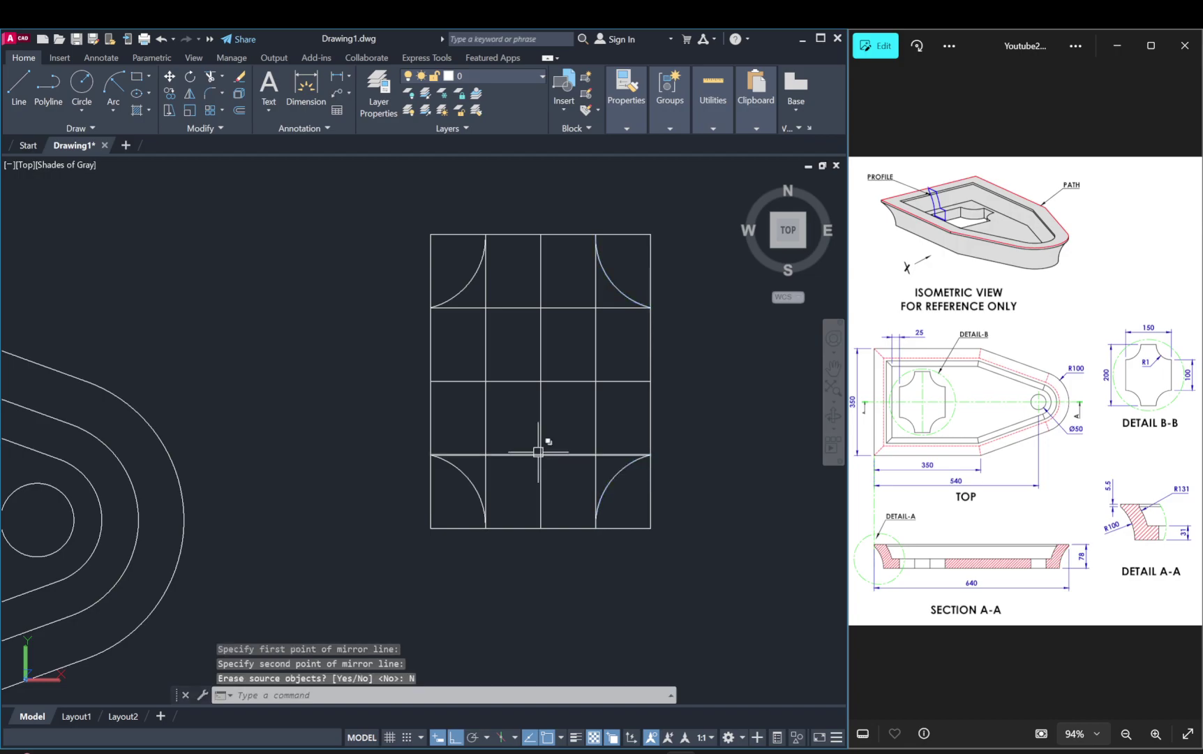
{"action": "key", "text": "Escape"}
{"action": "key", "text": "Escape"}
Step: Trim the outer grid lines beyond the four corner arcs
{"action": "key", "text": "Return"}
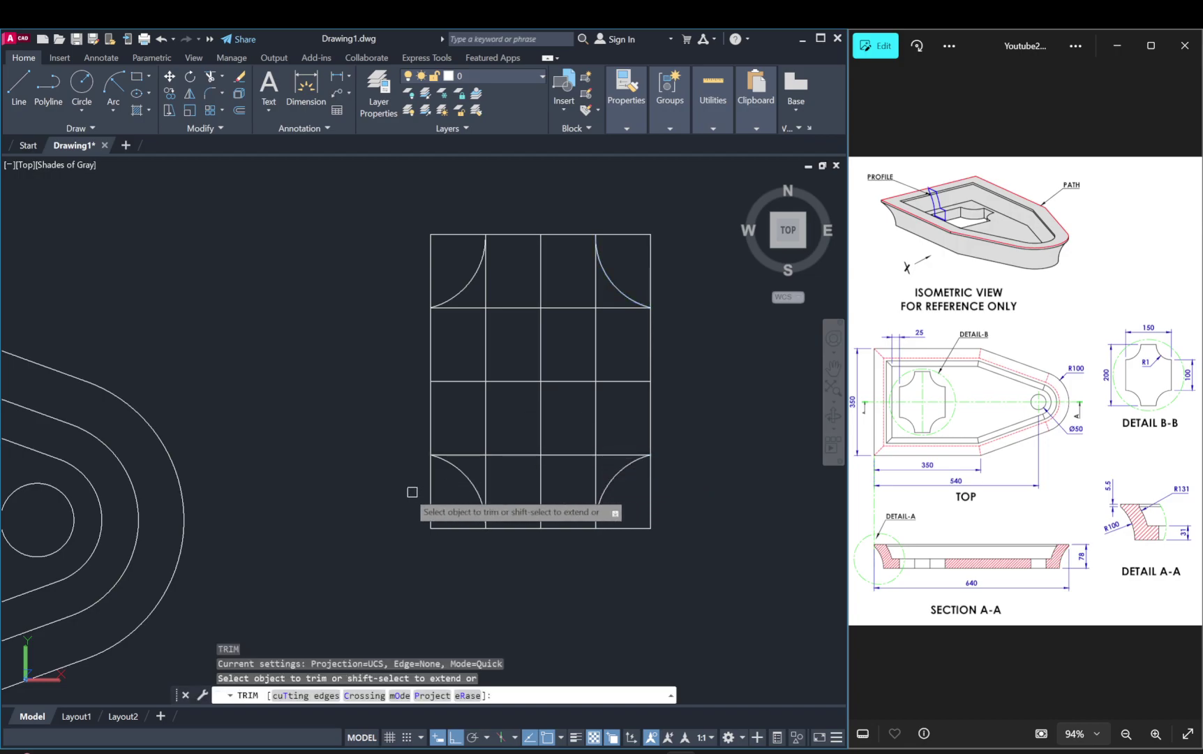
{"action": "left_click_drag", "start_coordinate": [406, 491], "coordinate": [457, 535]}
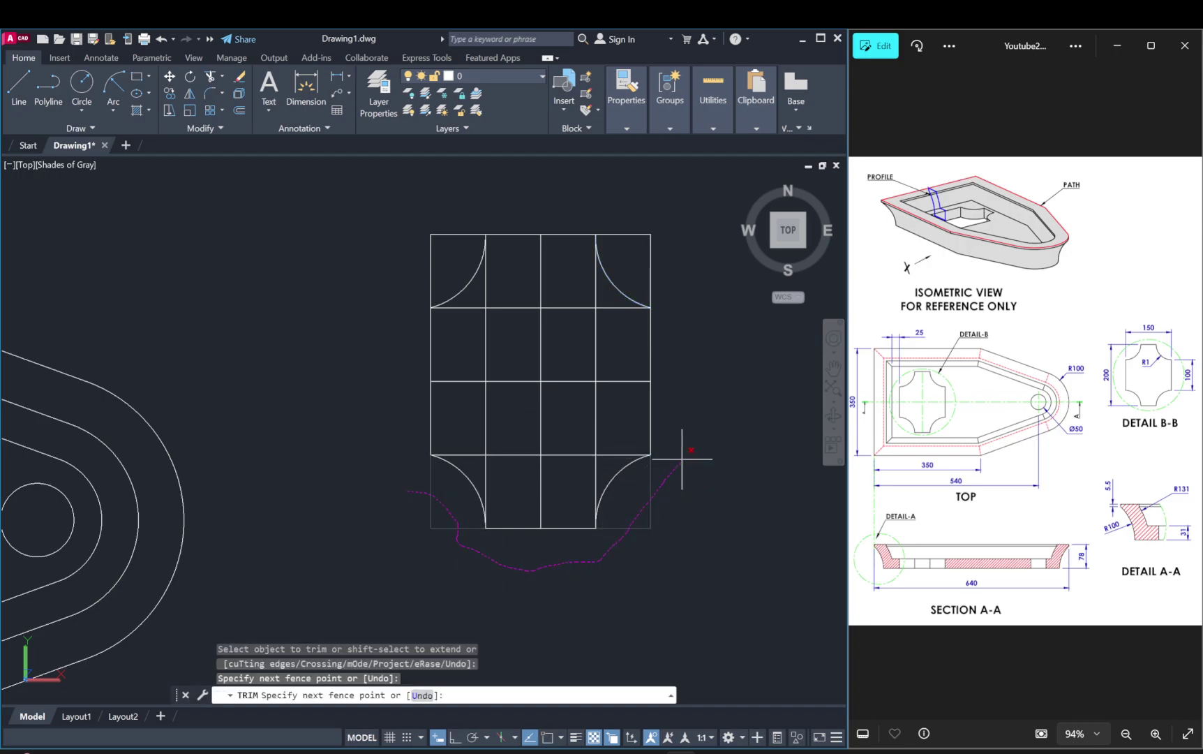
{"action": "left_click_drag", "start_coordinate": [682, 459], "coordinate": [683, 455]}
{"action": "mouse_move", "coordinate": [692, 303]}
{"action": "left_mouse_down"}
{"action": "mouse_move", "coordinate": [618, 239]}
{"action": "mouse_move", "coordinate": [419, 260]}
{"action": "left_mouse_up"}
{"action": "mouse_move", "coordinate": [547, 249]}
{"action": "left_mouse_down"}
{"action": "mouse_move", "coordinate": [527, 383]}
{"action": "mouse_move", "coordinate": [478, 368]}
{"action": "left_mouse_up"}
{"action": "key", "text": "Escape"}
{"action": "key", "text": "Escape"}
Step: Window-select and delete the leftover inner grid lines
{"action": "left_click", "coordinate": [477, 302]}
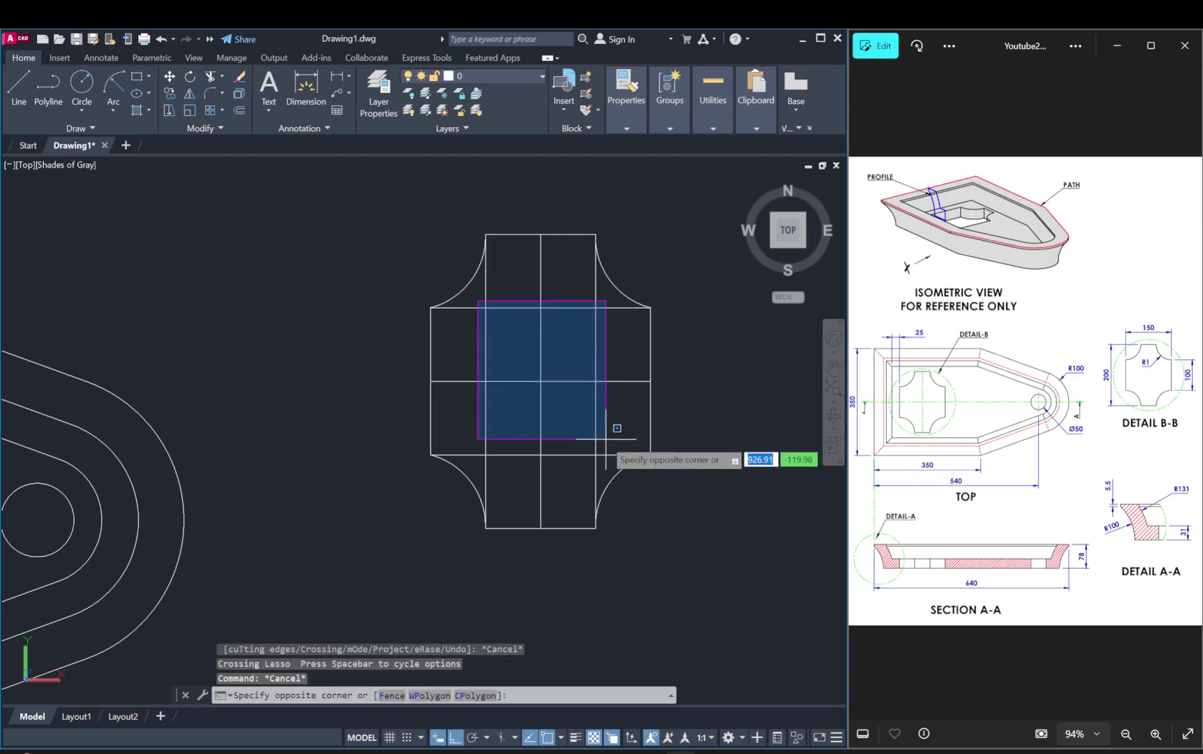
{"action": "left_click", "coordinate": [604, 470]}
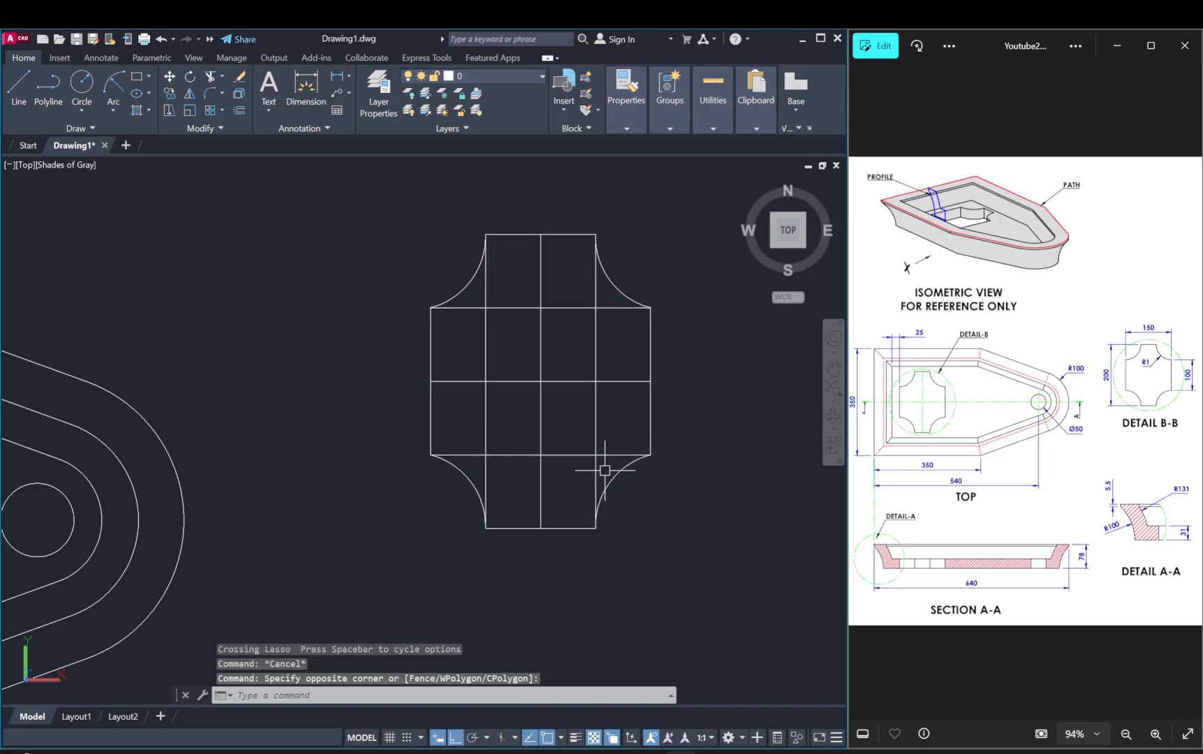
{"action": "left_click", "coordinate": [609, 302]}
{"action": "left_click", "coordinate": [483, 474]}
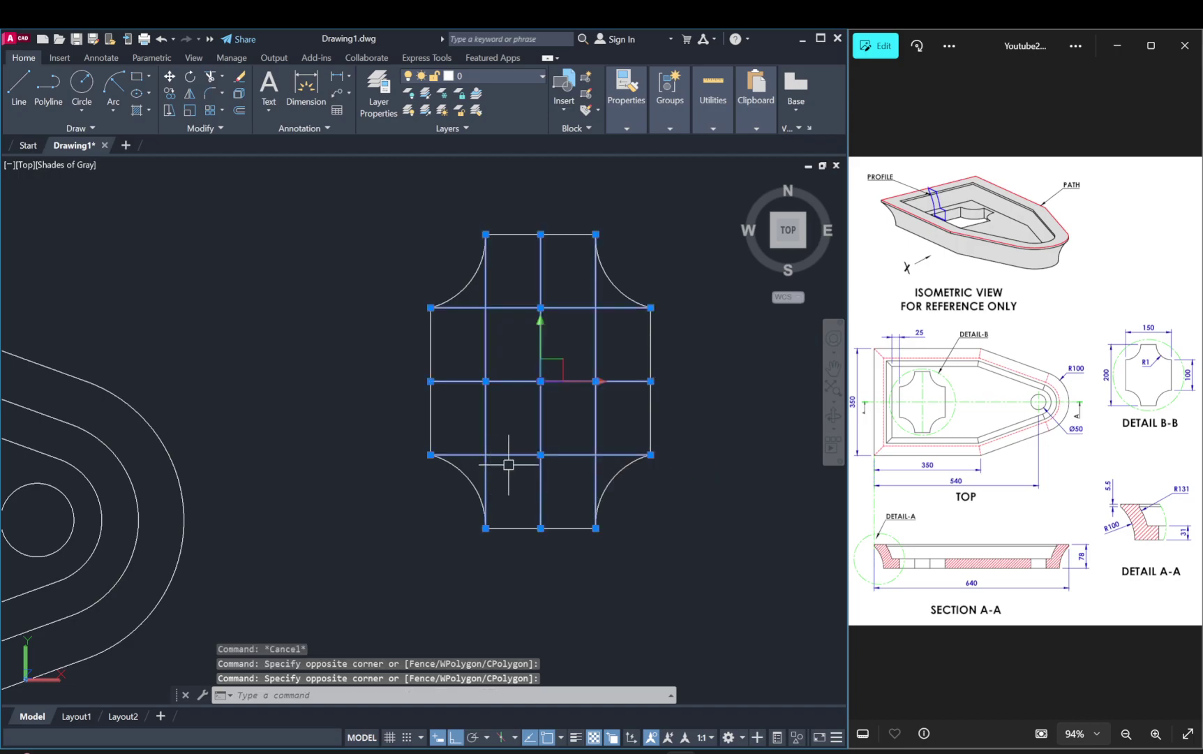
{"action": "key", "text": "Delete"}
{"action": "scroll", "coordinate": [569, 421], "scroll_direction": "down", "scroll_amount": 5}
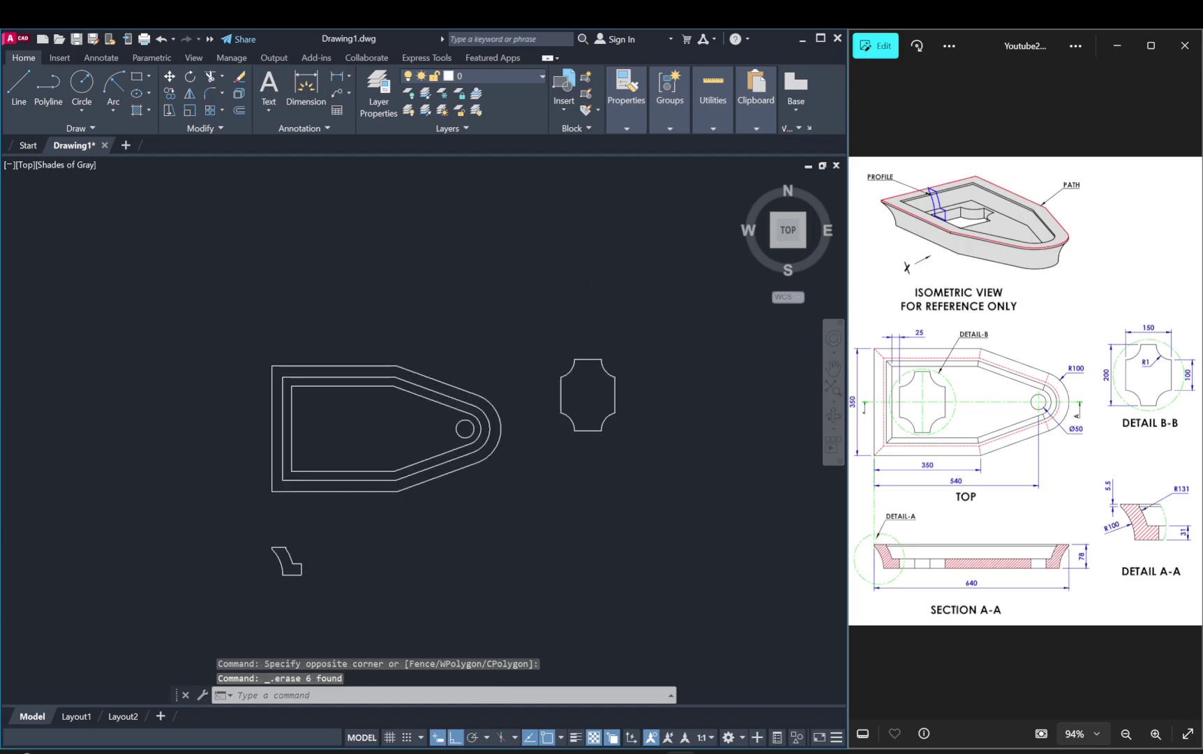
Step: Copy the outer boat outline to a spot on the right
{"action": "left_click", "coordinate": [634, 326]}
{"action": "key", "text": "Escape"}
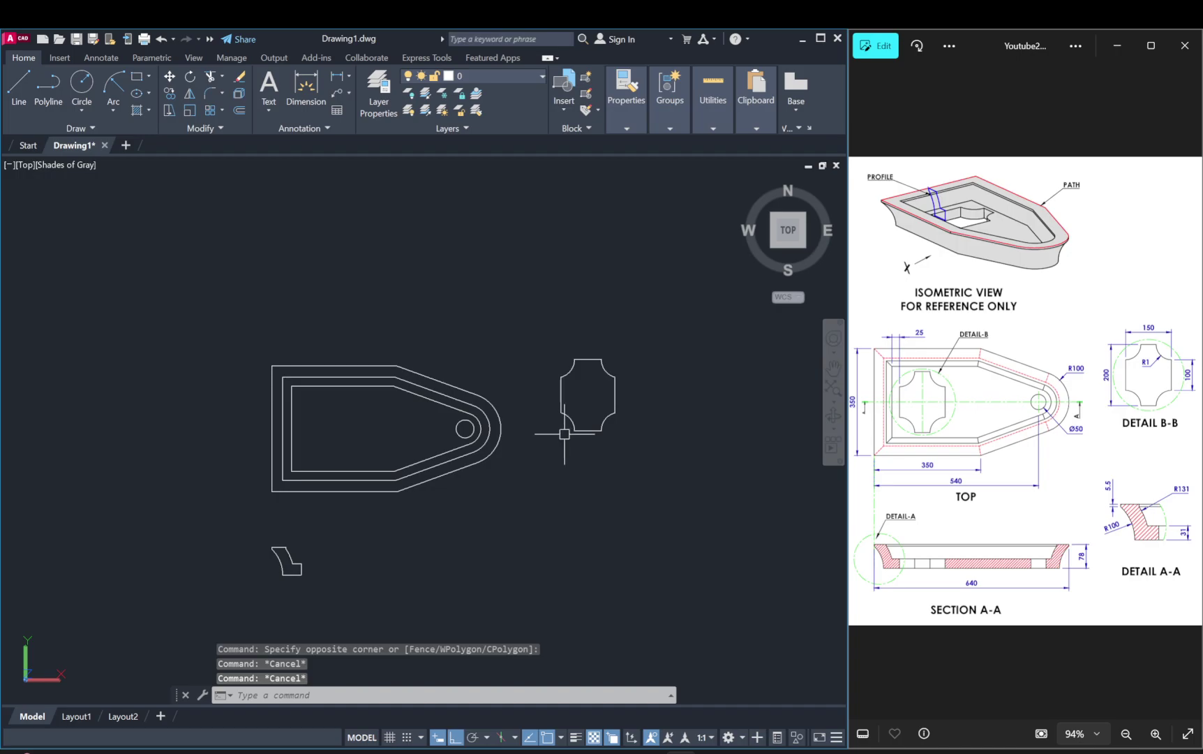
{"action": "left_click", "coordinate": [499, 427]}
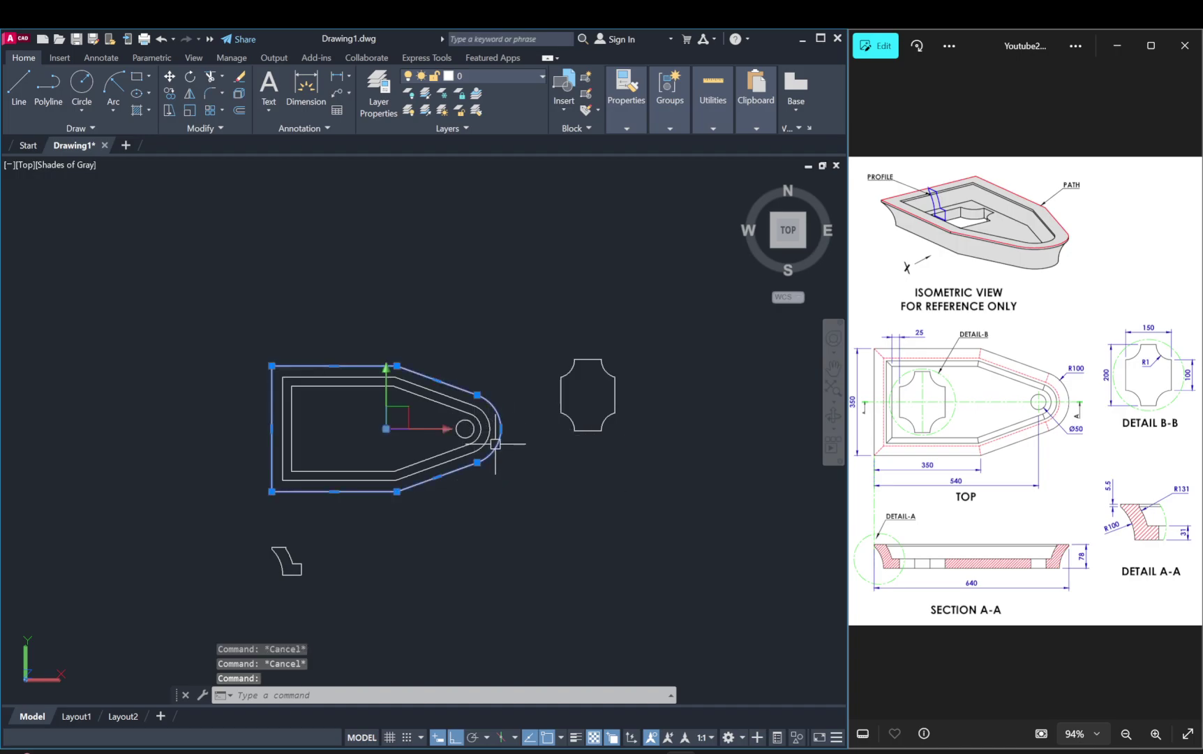
{"action": "type", "text": "o"}
{"action": "key", "text": "Return"}
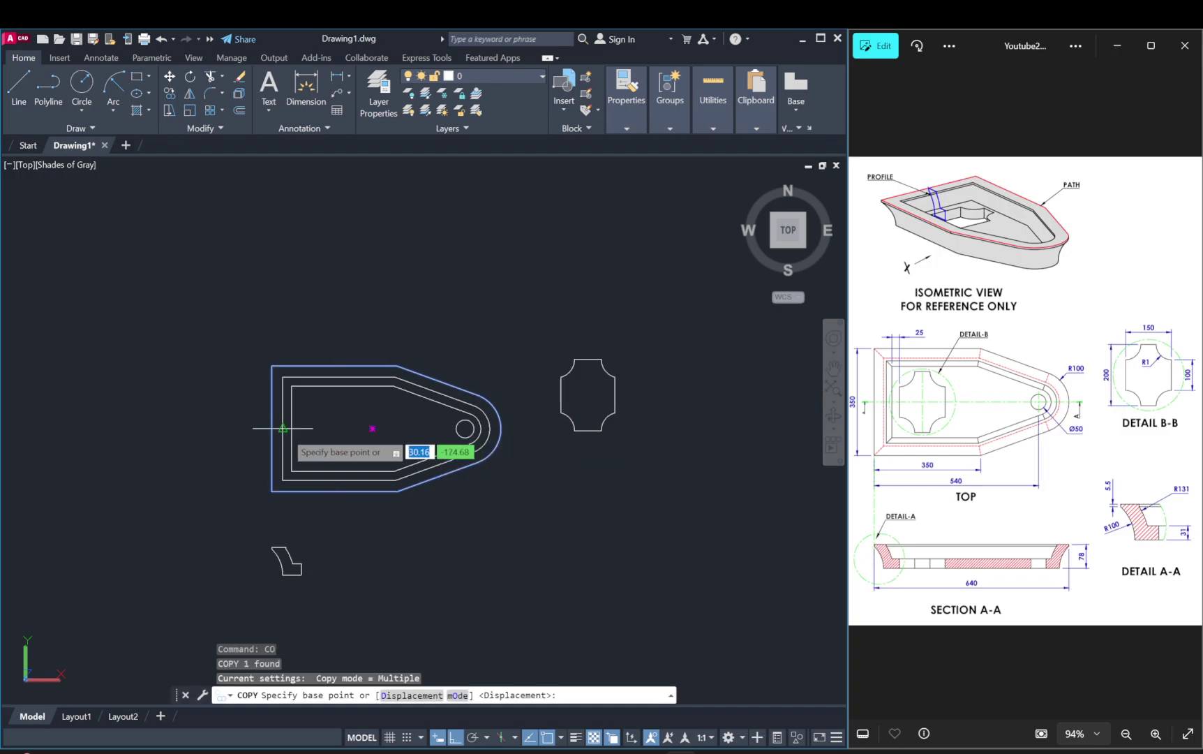
{"action": "left_click", "coordinate": [272, 428]}
{"action": "middle_click_drag", "start_coordinate": [649, 406], "coordinate": [476, 419]}
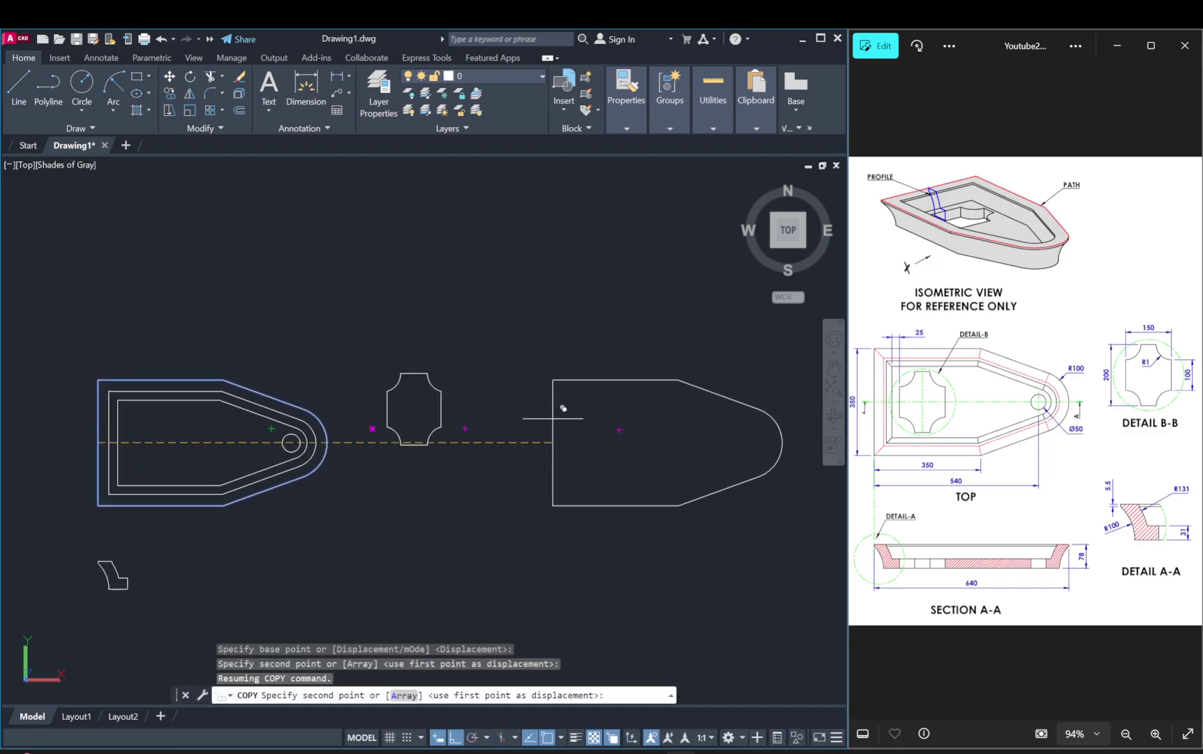
{"action": "left_click", "coordinate": [563, 419]}
{"action": "key", "text": "Escape"}
Step: Copy the small rim profile to the right of the original
{"action": "left_click", "coordinate": [203, 504]}
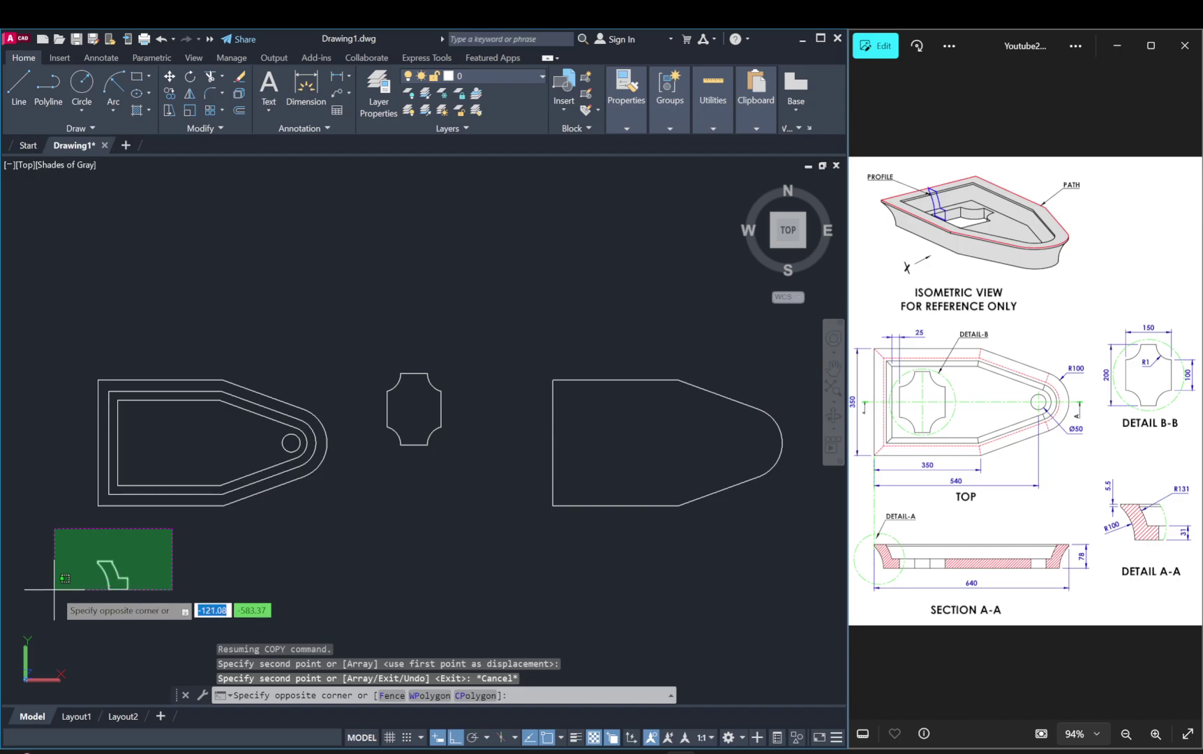
{"action": "left_click", "coordinate": [72, 597]}
{"action": "type", "text": "o"}
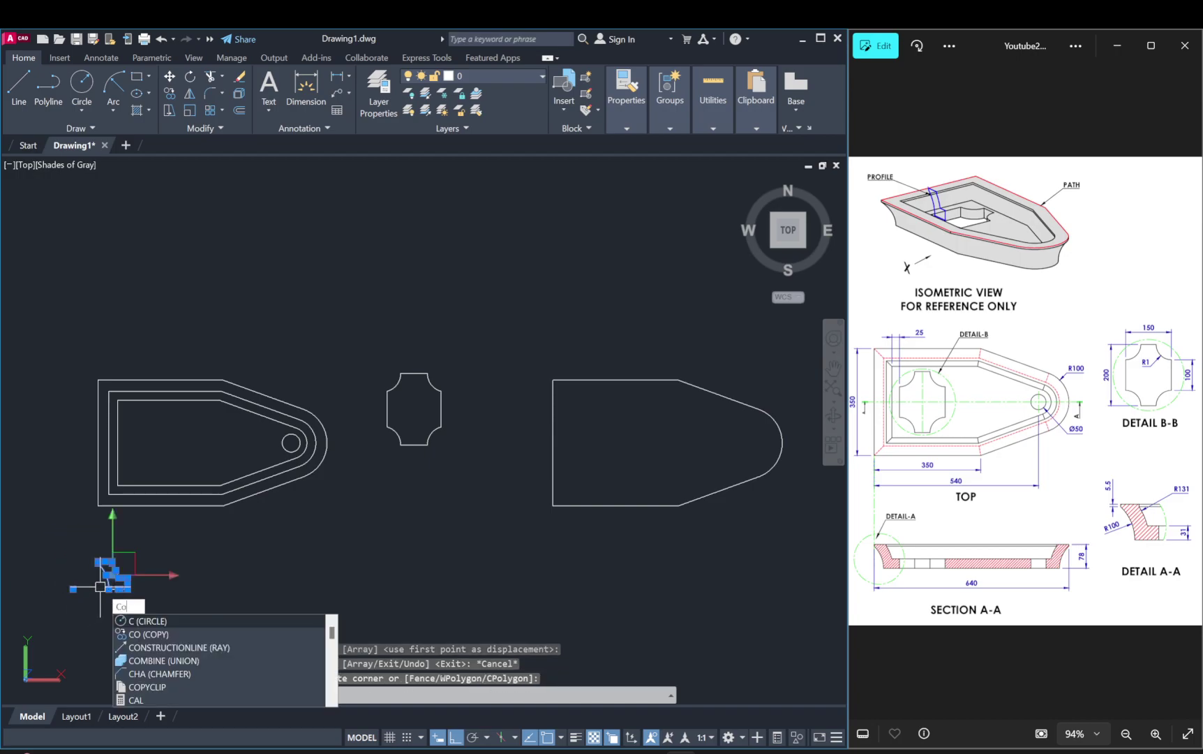
{"action": "key", "text": "Return"}
{"action": "left_click", "coordinate": [109, 590]}
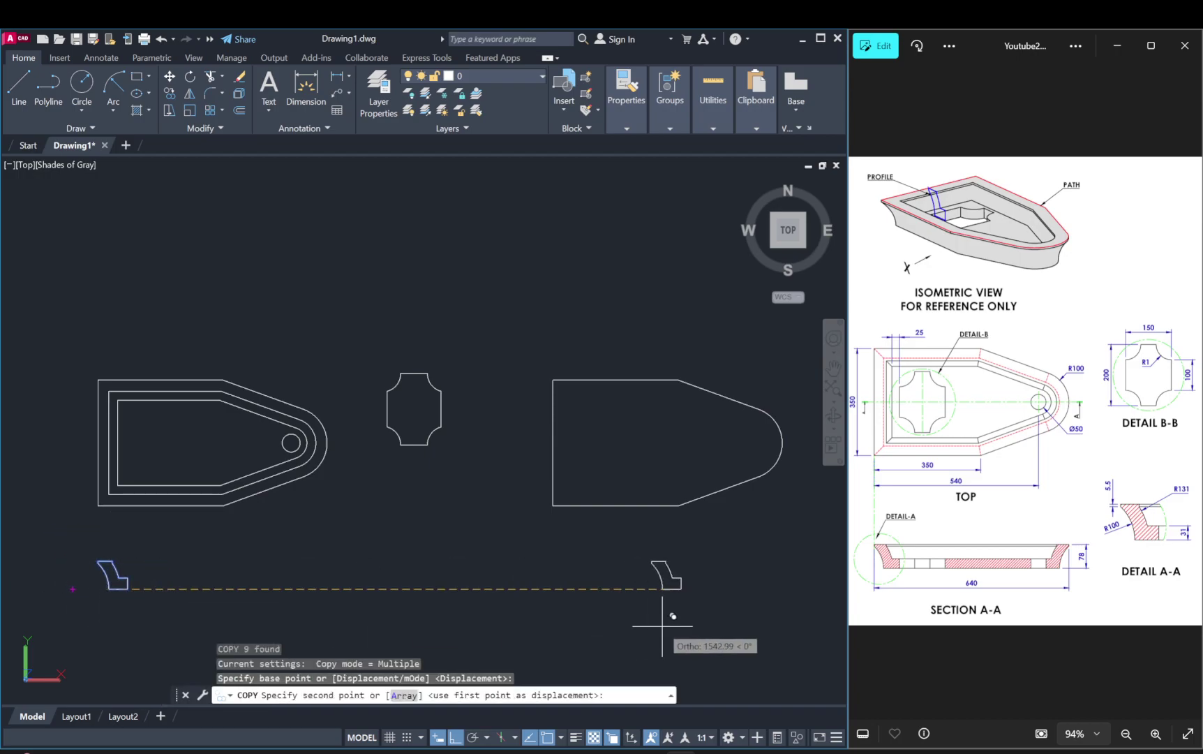
{"action": "left_click", "coordinate": [647, 589]}
{"action": "key", "text": "Escape"}
Step: Orbit to an angled 3D view around the copied profile
{"action": "middle_click_drag", "start_coordinate": [732, 559], "coordinate": [625, 506]}
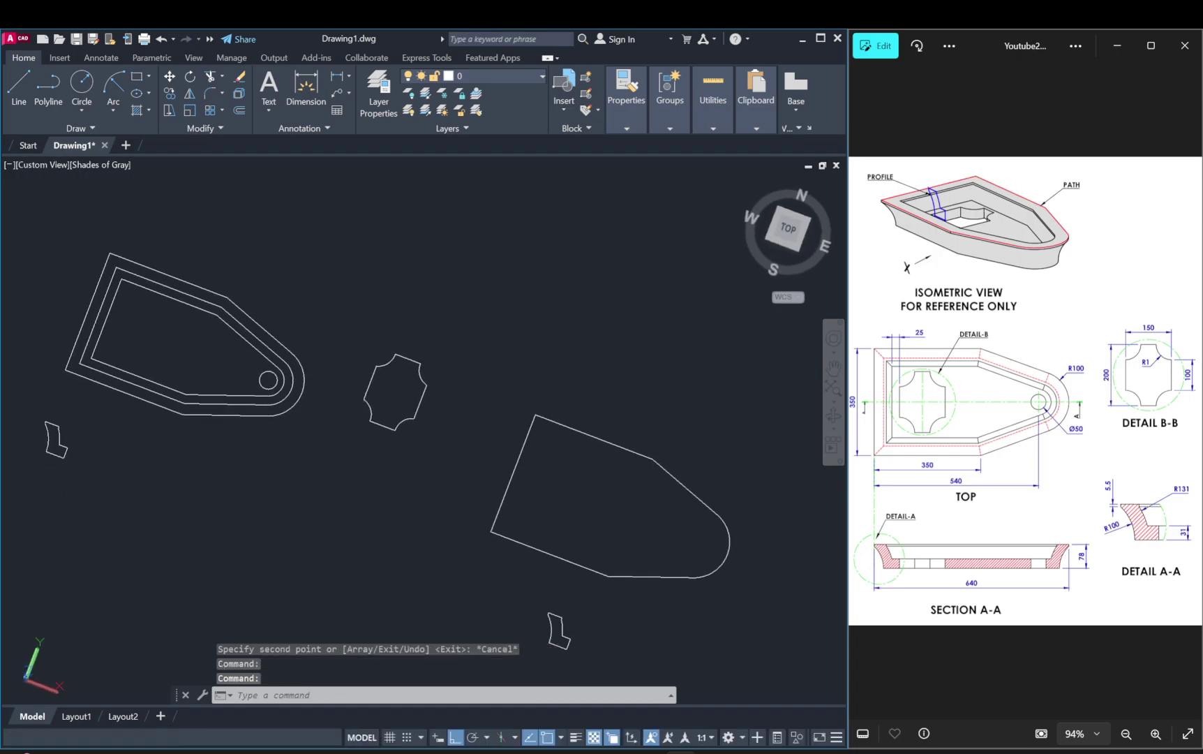
{"action": "left_click", "coordinate": [565, 490]}
{"action": "left_click", "coordinate": [506, 551]}
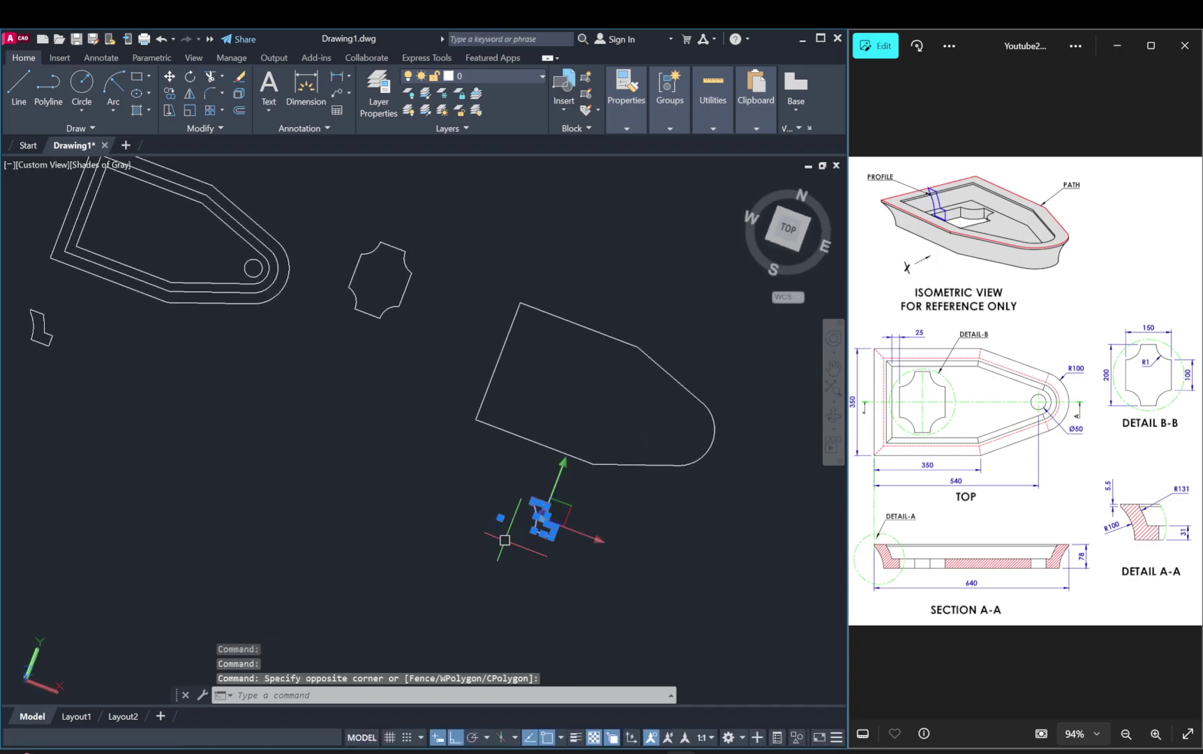
{"action": "key", "text": "Escape"}
{"action": "key", "text": "Escape"}
{"action": "left_click", "coordinate": [565, 496]}
{"action": "left_click", "coordinate": [504, 556]}
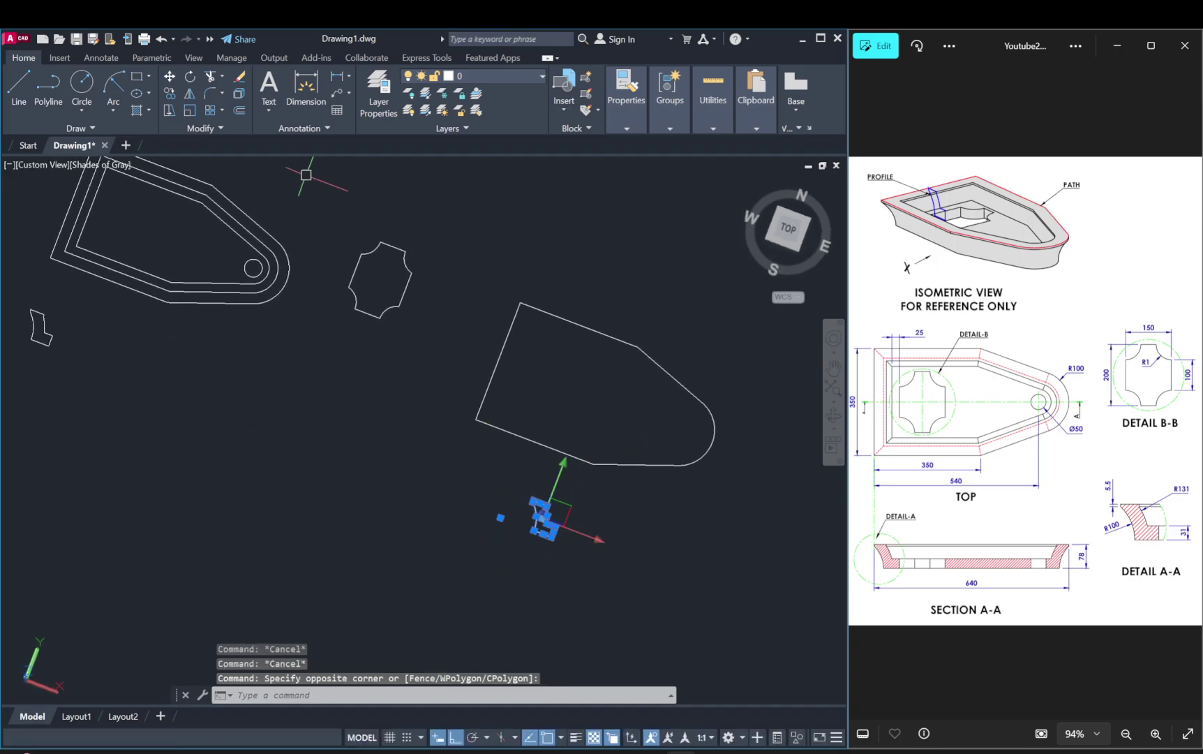
{"action": "key", "text": "Escape"}
{"action": "key", "text": "Escape"}
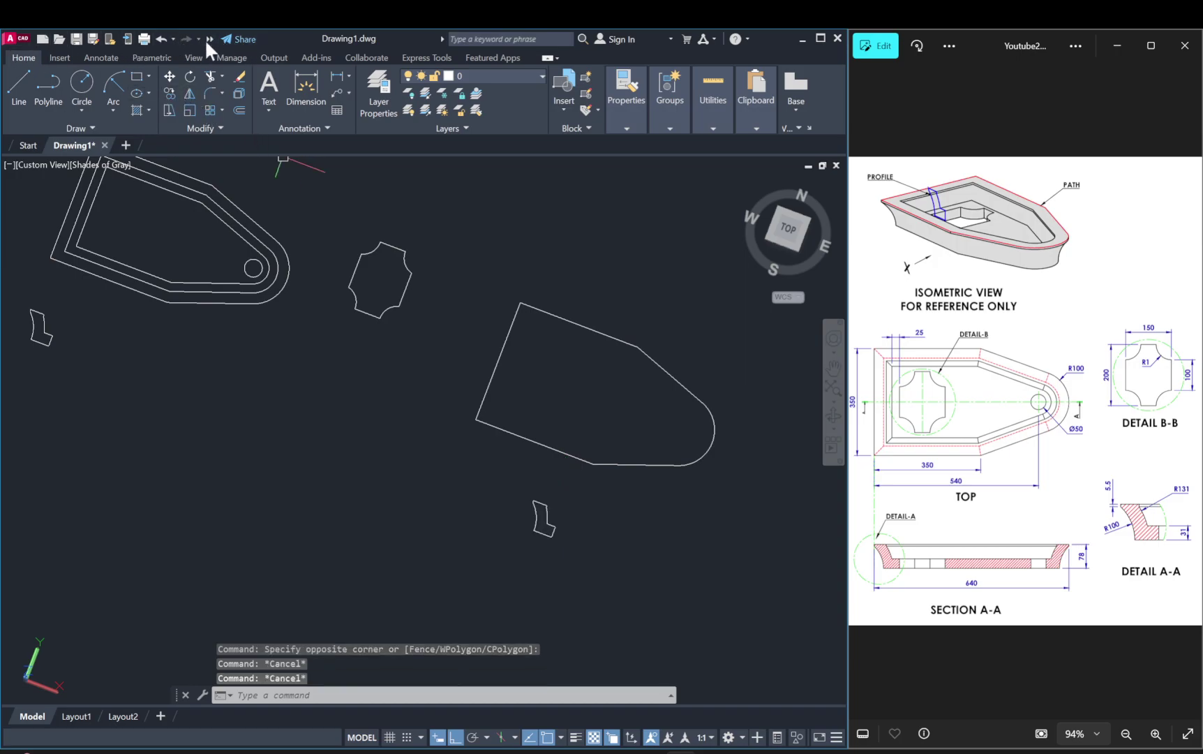
Step: Choose 3D Modeling from the workspace list and start the 3D Rotate tool
{"action": "left_click", "coordinate": [211, 39]}
{"action": "left_click", "coordinate": [304, 59]}
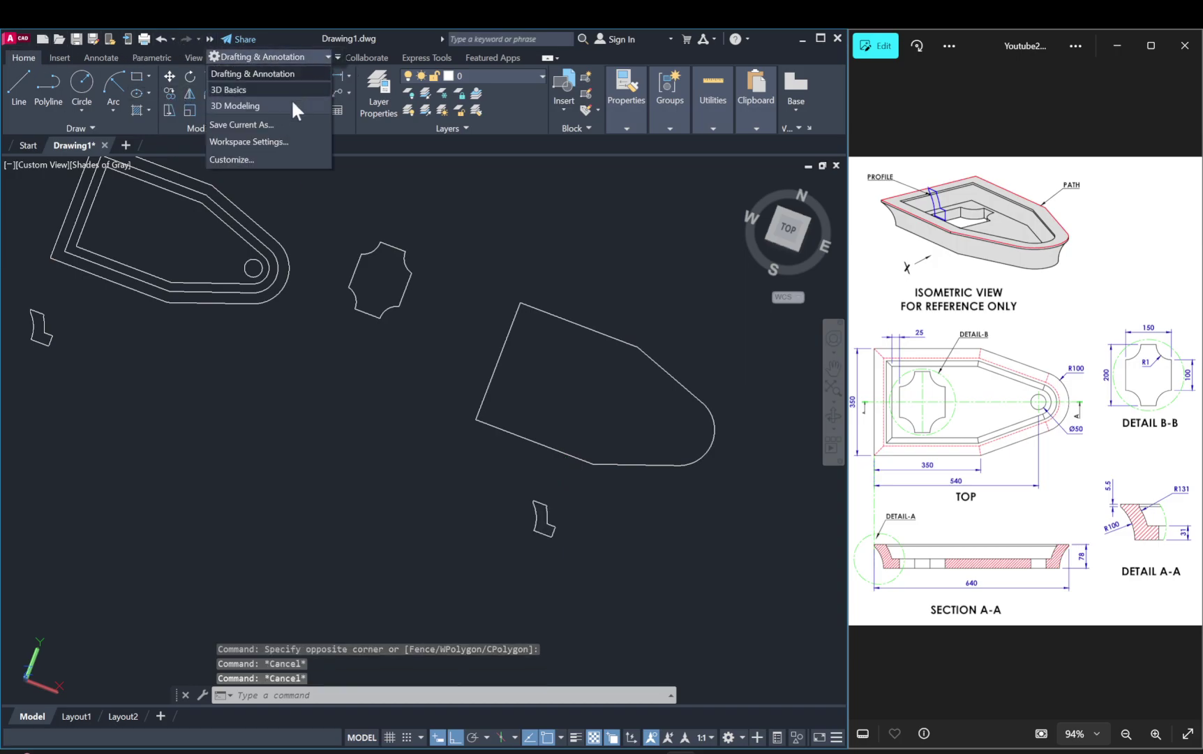
{"action": "left_click", "coordinate": [288, 106]}
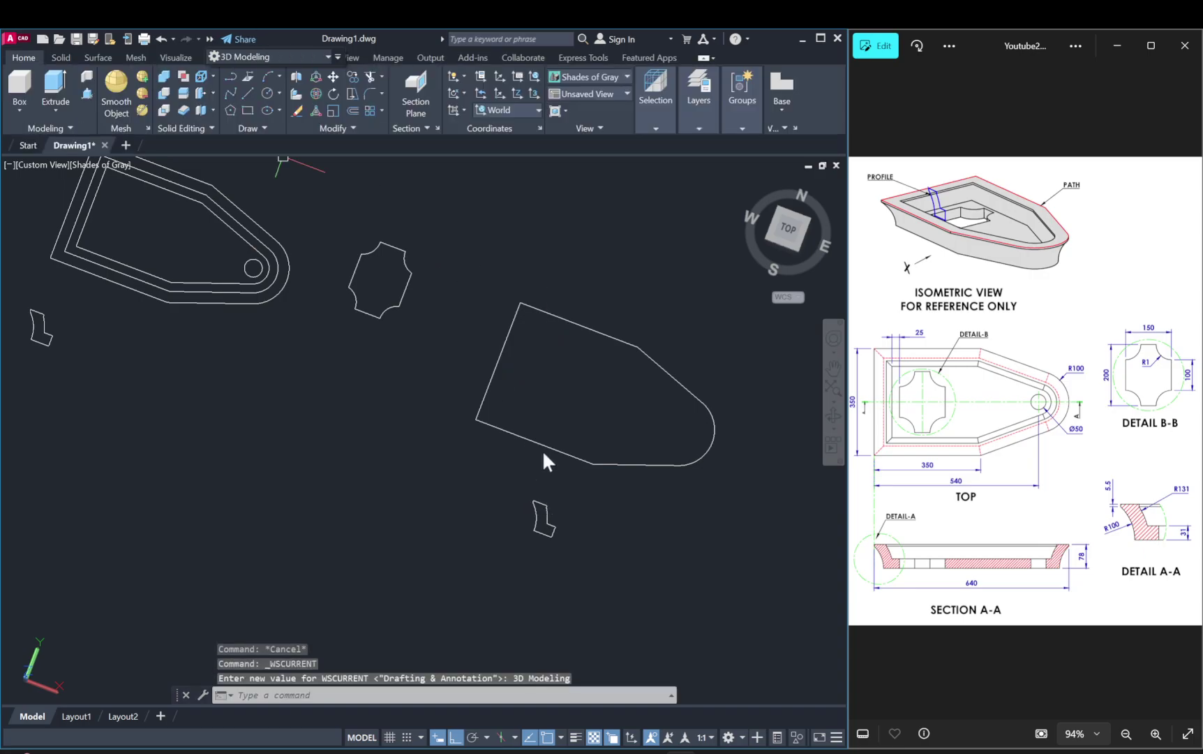
{"action": "left_click", "coordinate": [316, 93]}
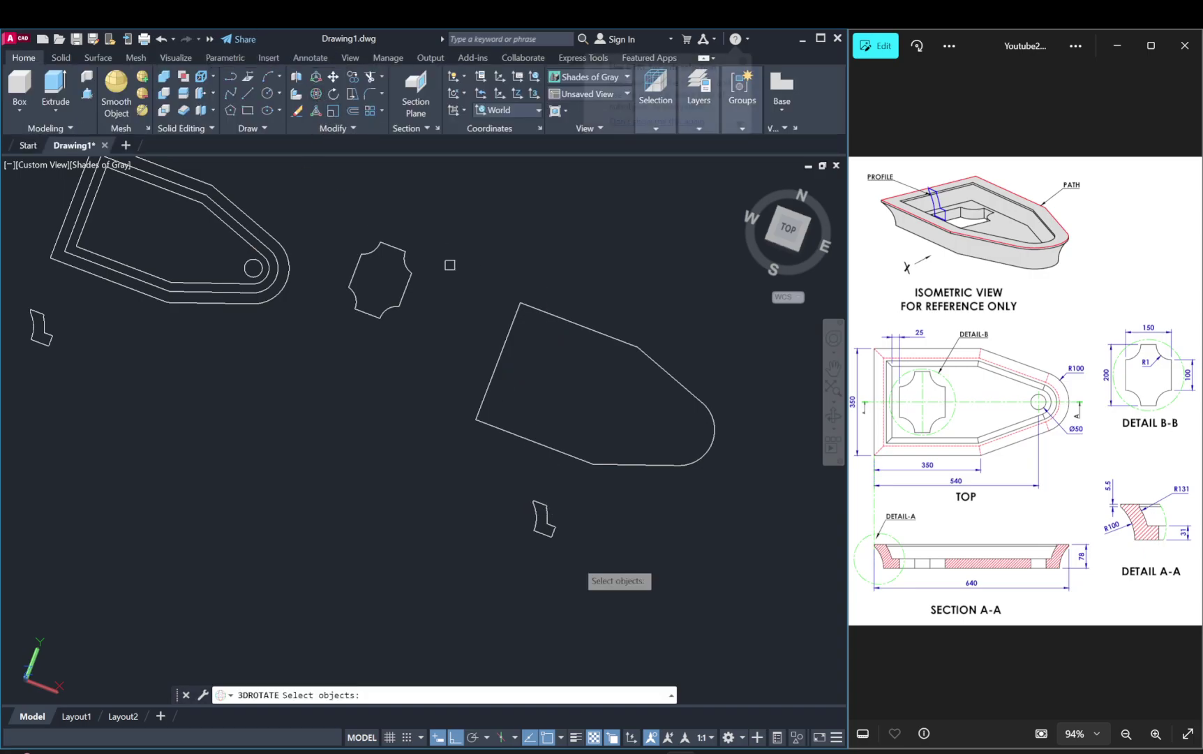
Step: Join the small profile's pieces into a single polyline
{"action": "left_click", "coordinate": [534, 514]}
{"action": "key", "text": "Escape"}
{"action": "key", "text": "Escape"}
{"action": "key", "text": "Escape"}
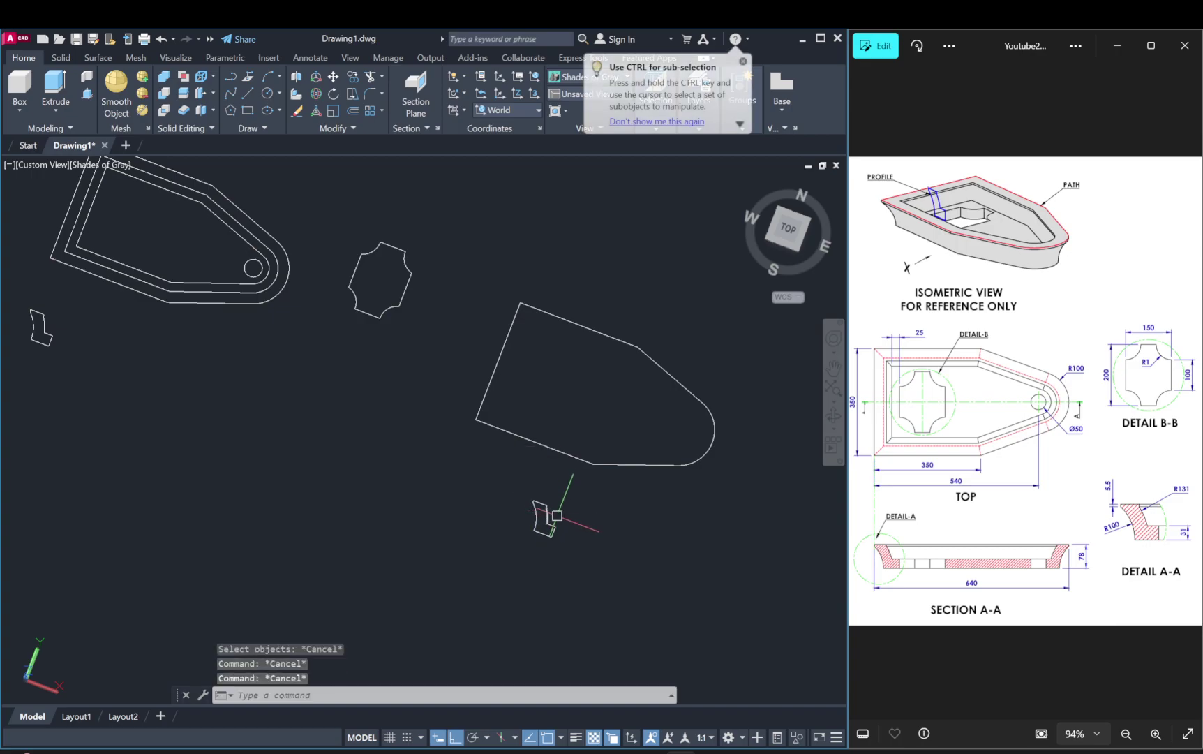
{"action": "scroll", "coordinate": [557, 515], "scroll_direction": "up", "scroll_amount": 2}
{"action": "left_click", "coordinate": [564, 493]}
{"action": "left_click", "coordinate": [493, 576]}
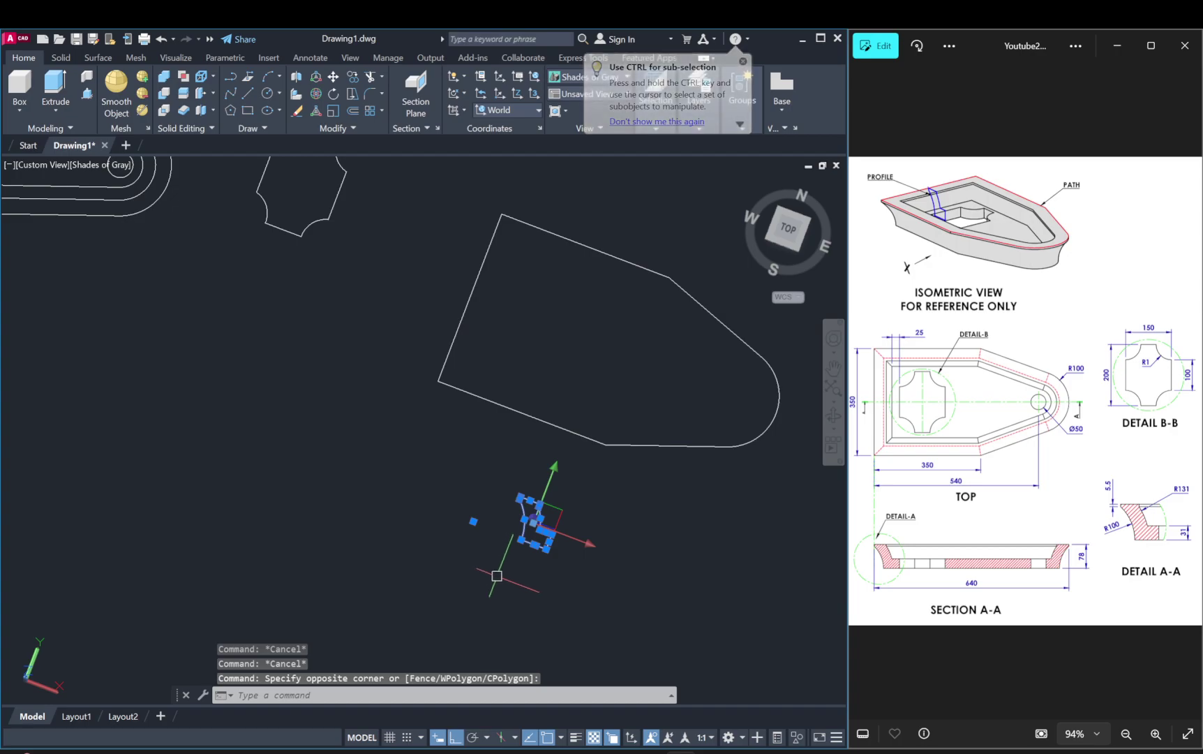
{"action": "type", "text": "j"}
{"action": "key", "text": "Return"}
{"action": "left_click", "coordinate": [544, 520]}
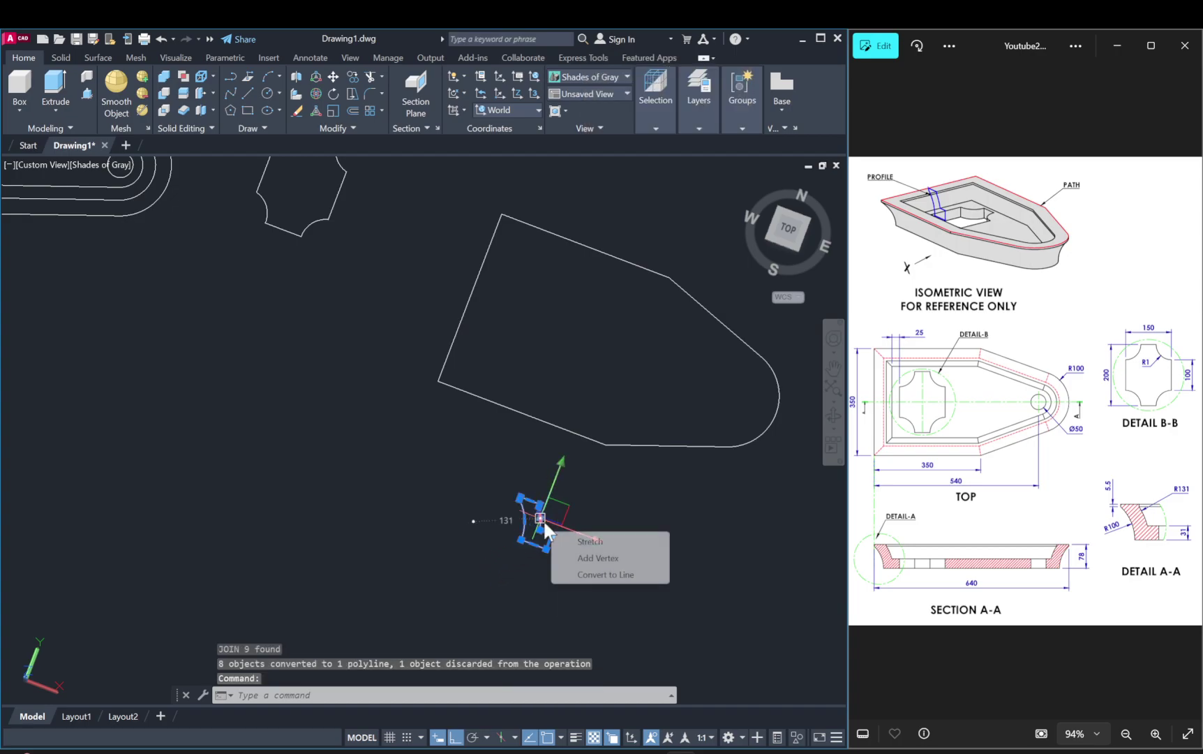
{"action": "key", "text": "Escape"}
{"action": "left_click", "coordinate": [542, 513]}
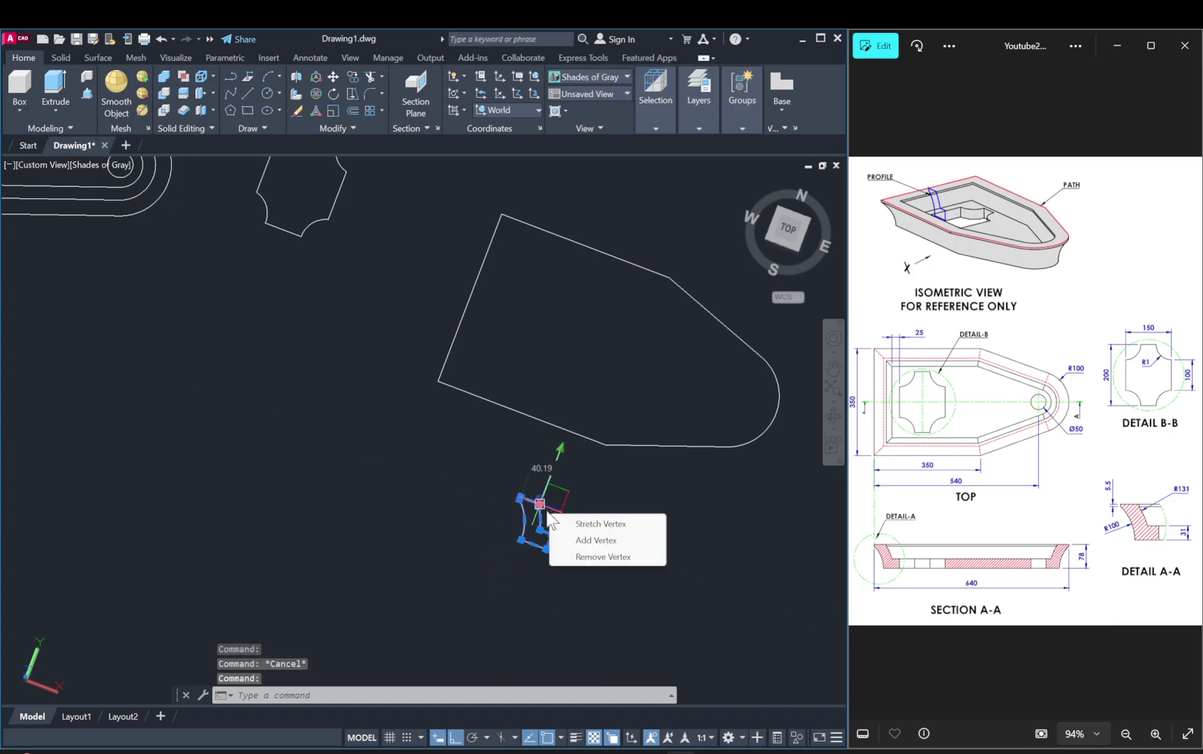
{"action": "key", "text": "Escape"}
Step: Rotate the profile 90° about the gizmo axis and orbit to check it upright
{"action": "left_click_drag", "start_coordinate": [576, 488], "coordinate": [480, 578]}
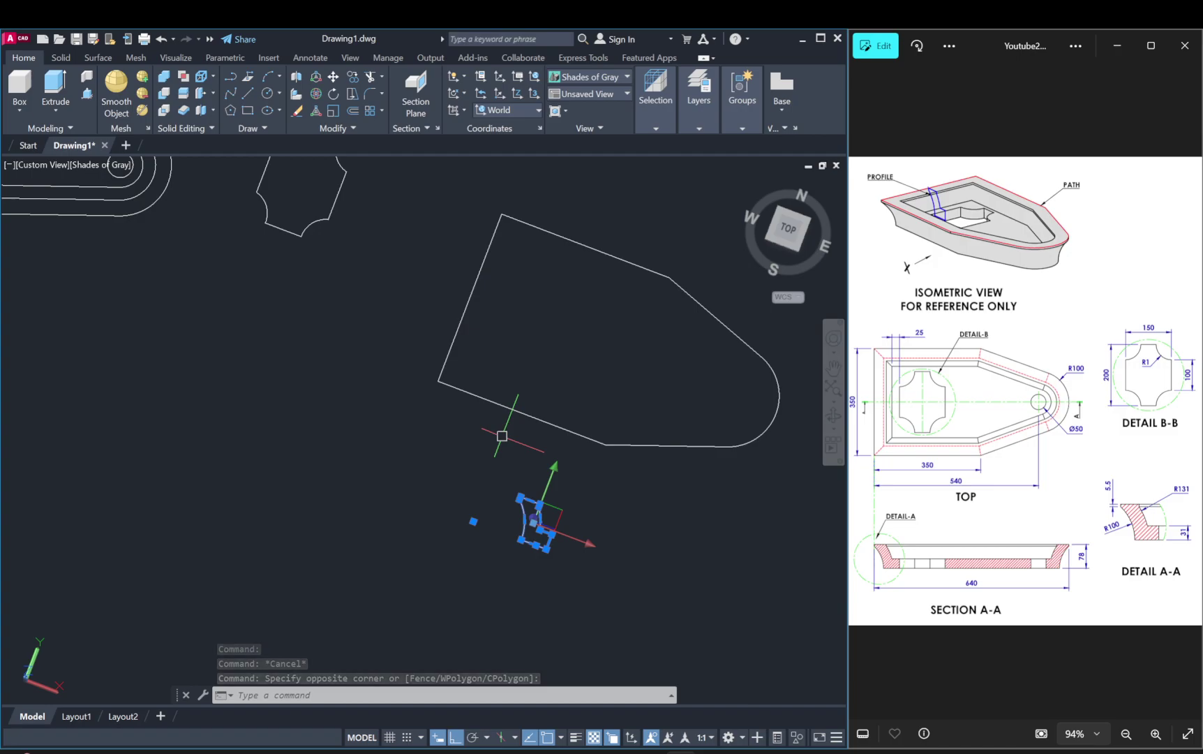
{"action": "left_click", "coordinate": [328, 94]}
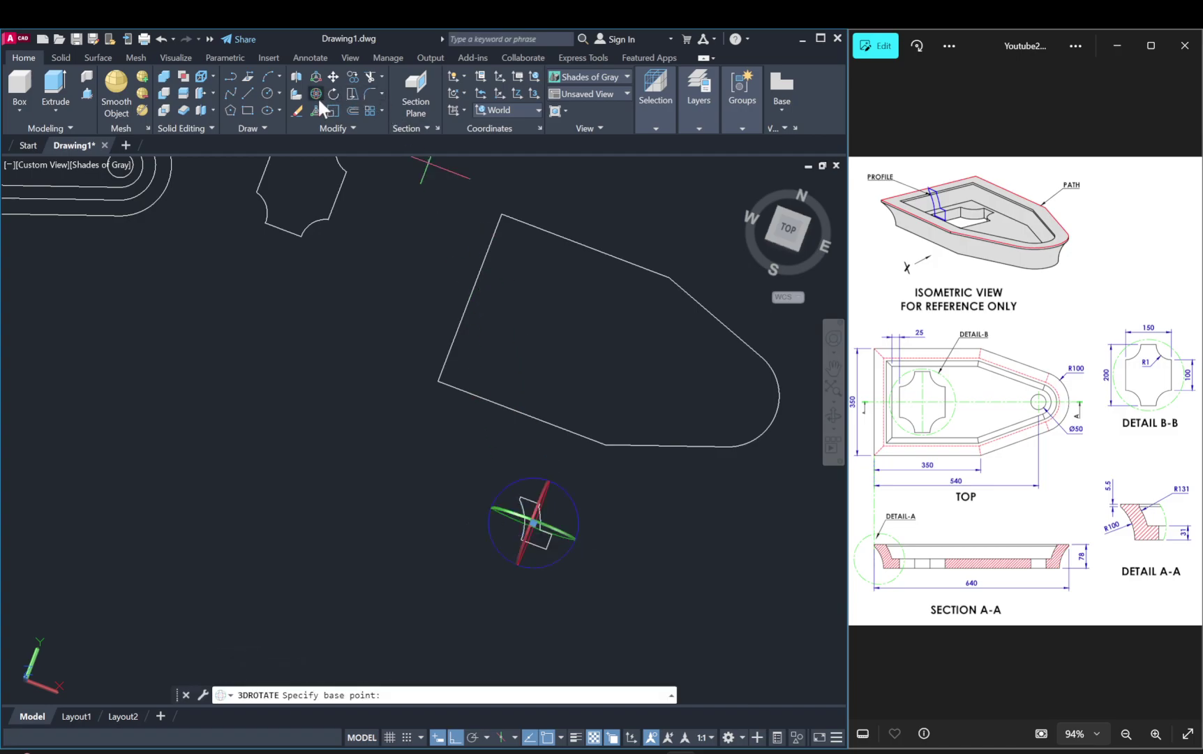
{"action": "left_click", "coordinate": [538, 503]}
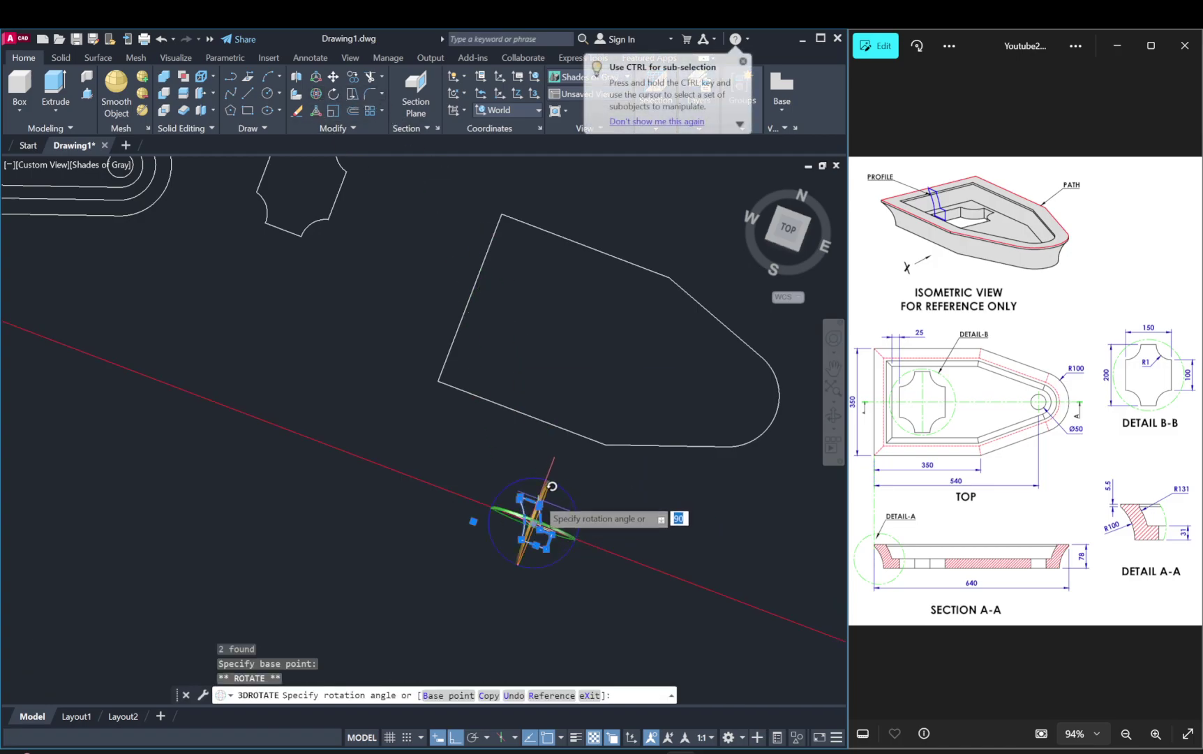
{"action": "type", "text": "0"}
{"action": "key", "text": "Return"}
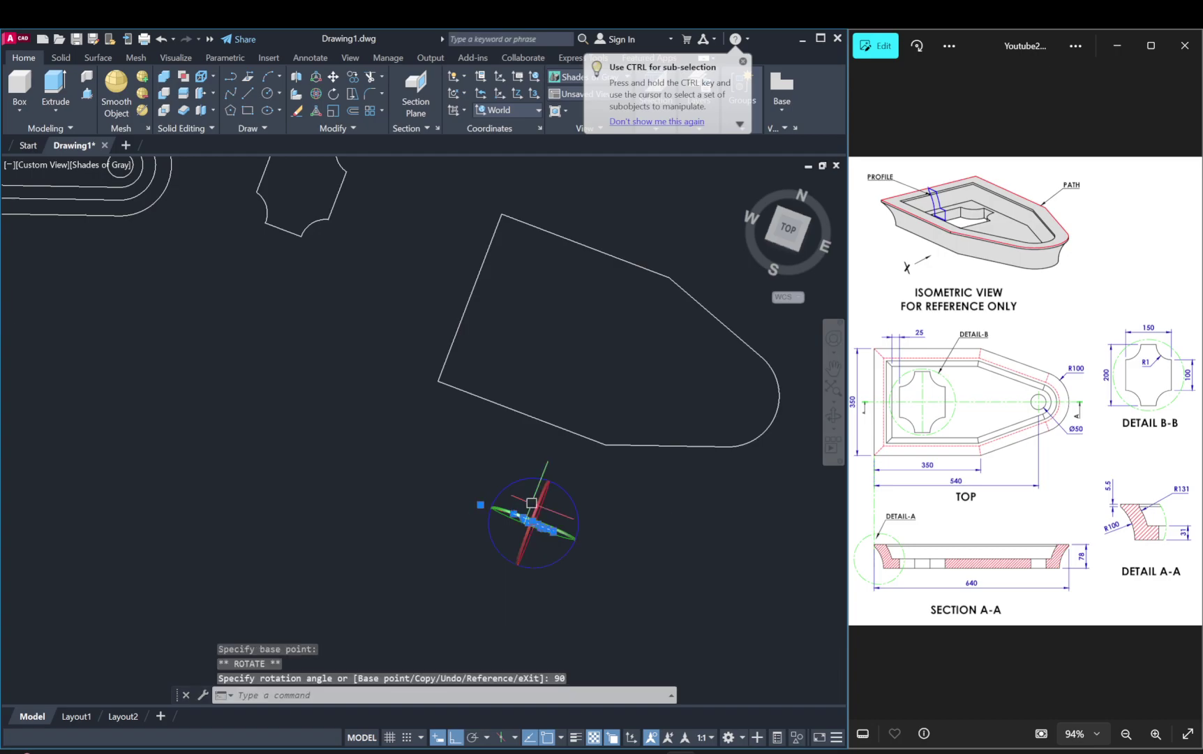
{"action": "key", "text": "Escape"}
{"action": "mouse_move", "coordinate": [551, 503]}
{"action": "middle_mouse_down", "text": "shift"}
{"action": "mouse_move", "coordinate": [566, 410]}
{"action": "mouse_move", "coordinate": [577, 429]}
{"action": "middle_mouse_up", "text": "shift"}
Step: Move the upright rim profile by its corner onto the boat outline's corner
{"action": "left_click", "coordinate": [596, 463]}
{"action": "left_click", "coordinate": [530, 492]}
{"action": "type", "text": "m"}
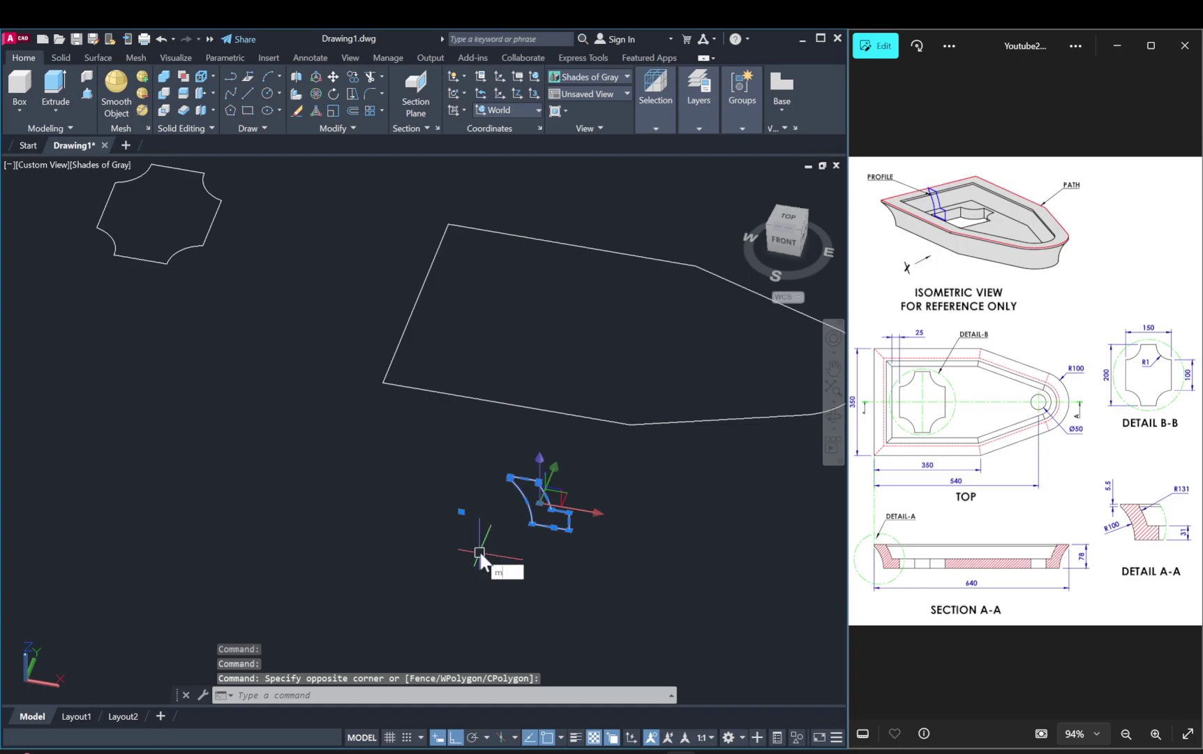
{"action": "key", "text": "Return"}
{"action": "scroll", "coordinate": [510, 482], "scroll_direction": "up", "scroll_amount": 3}
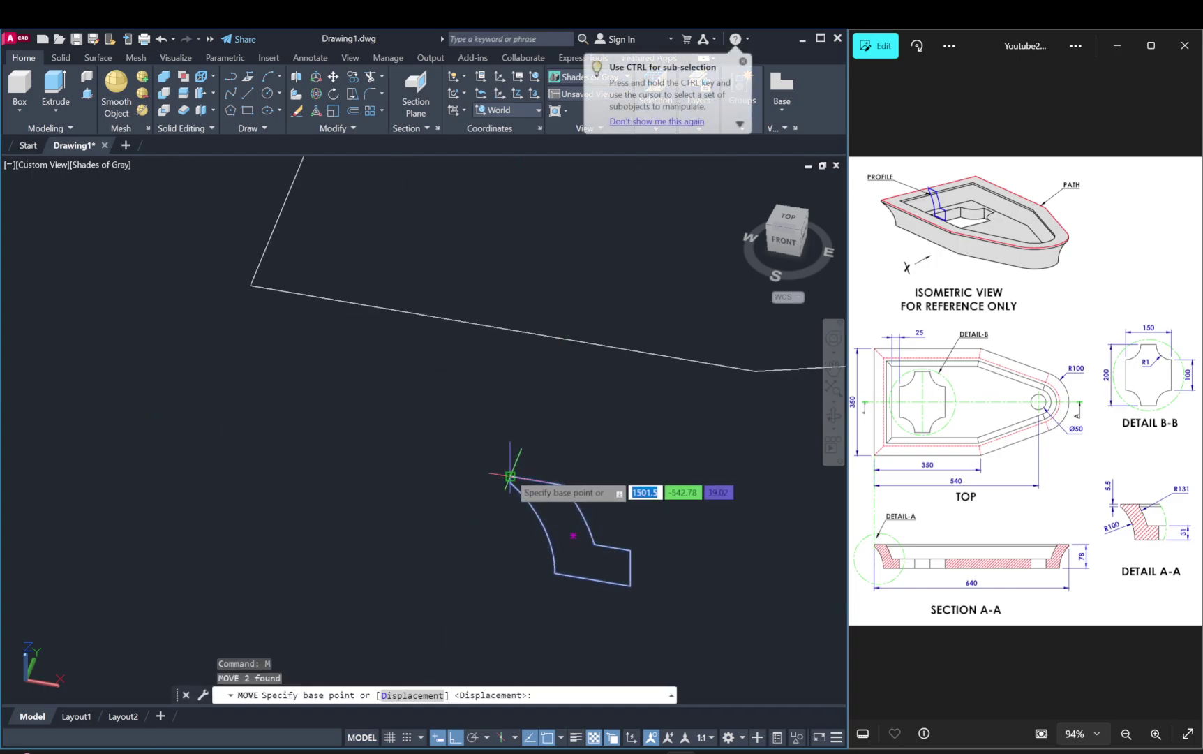
{"action": "left_click", "coordinate": [510, 477]}
{"action": "middle_click_drag", "start_coordinate": [465, 234], "coordinate": [489, 513]}
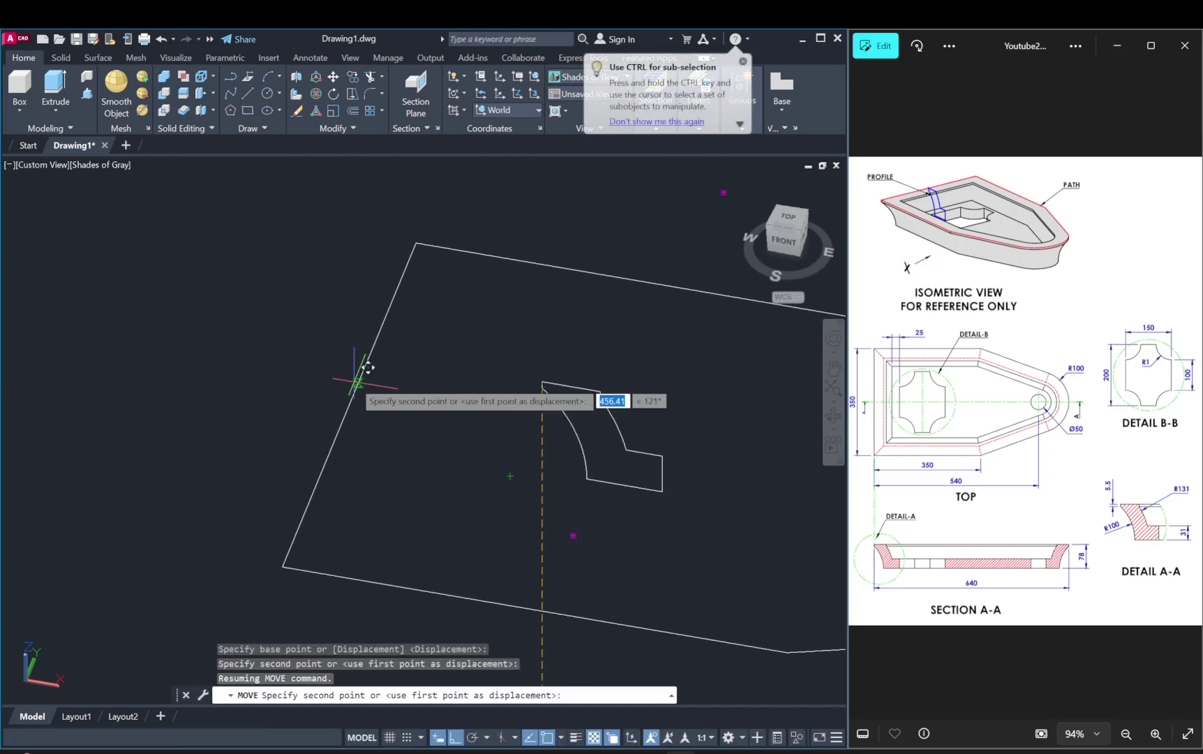
{"action": "scroll", "coordinate": [374, 377], "scroll_direction": "up", "scroll_amount": 2}
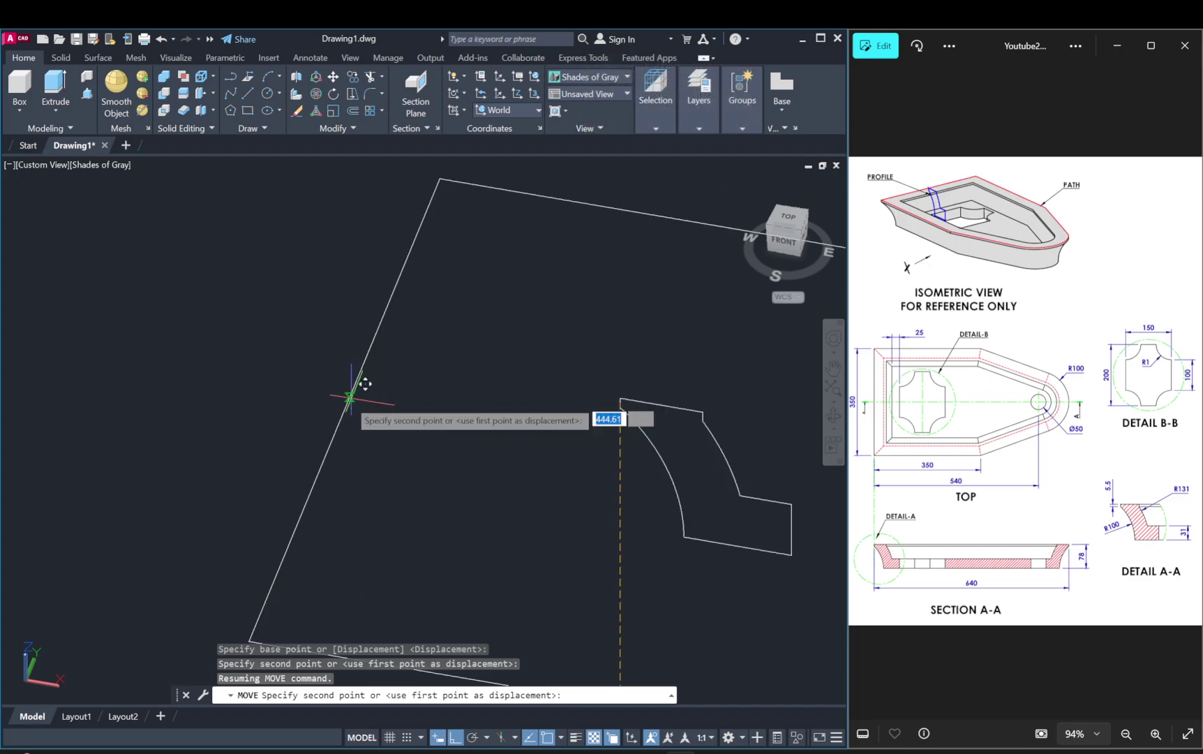
{"action": "left_click", "coordinate": [347, 404]}
Step: Zoom and pan to frame the moved profile sitting on the boat outline
{"action": "scroll", "coordinate": [417, 404], "scroll_direction": "down", "scroll_amount": 5}
{"action": "scroll", "coordinate": [419, 414], "scroll_direction": "up", "scroll_amount": 4}
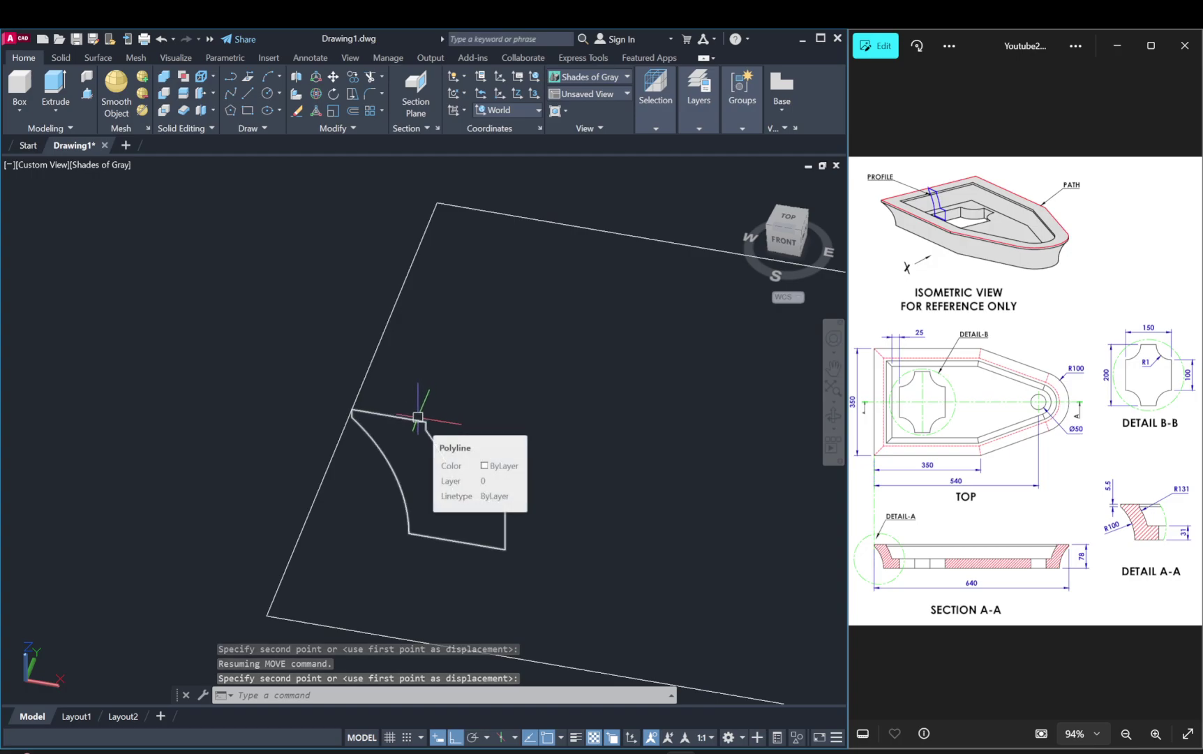
{"action": "scroll", "coordinate": [527, 422], "scroll_direction": "down", "scroll_amount": 4}
{"action": "middle_click_drag", "start_coordinate": [561, 427], "coordinate": [415, 412]}
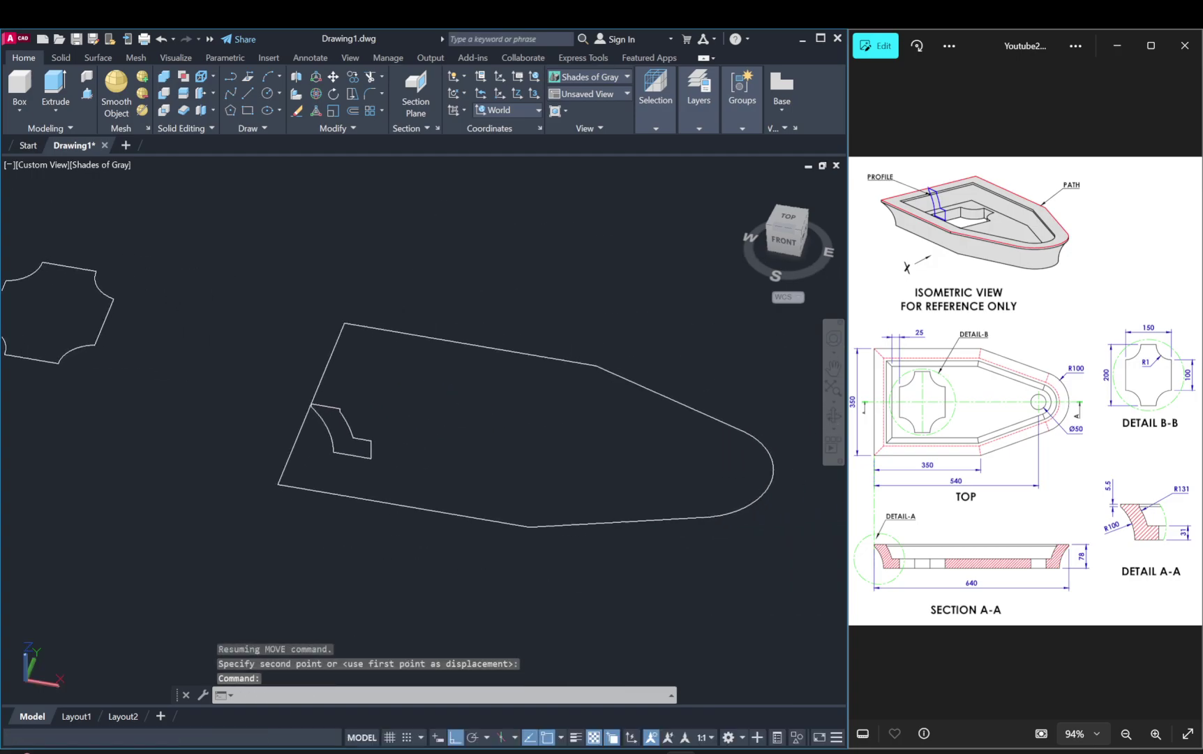
{"action": "scroll", "coordinate": [439, 408], "scroll_direction": "up", "scroll_amount": 1}
{"action": "scroll", "coordinate": [414, 417], "scroll_direction": "up", "scroll_amount": 2}
{"action": "scroll", "coordinate": [415, 417], "scroll_direction": "up", "scroll_amount": 1}
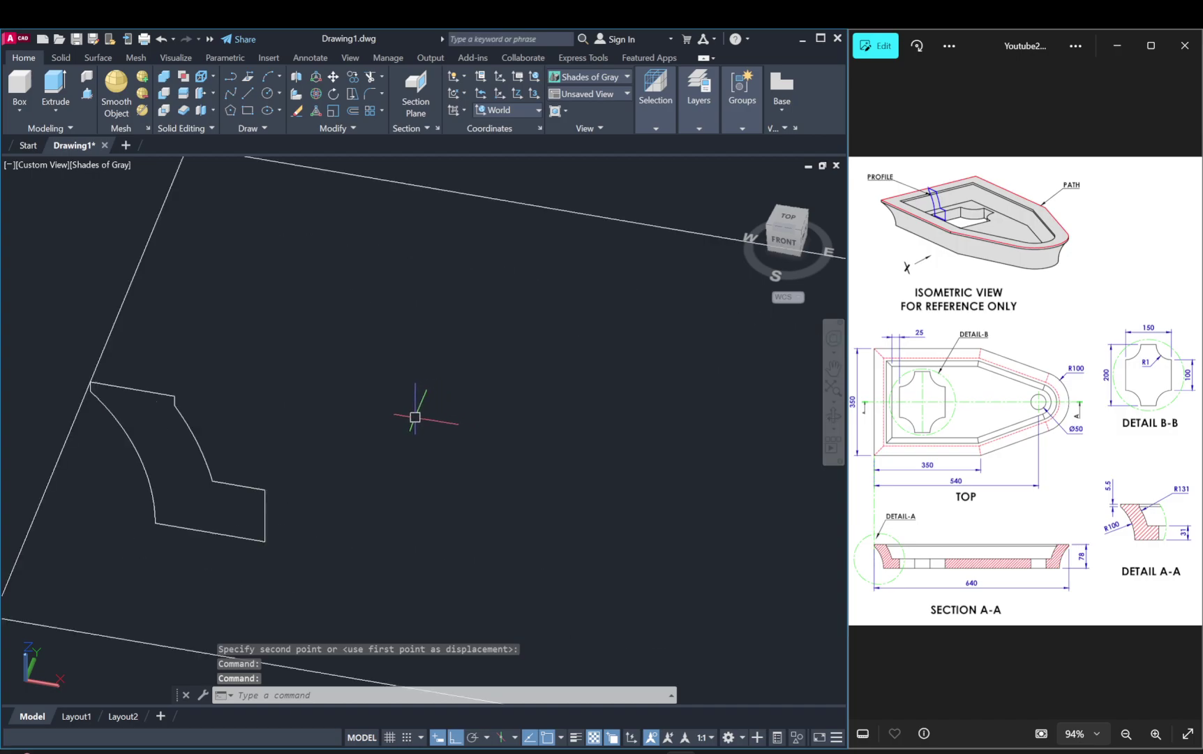
{"action": "scroll", "coordinate": [416, 411], "scroll_direction": "down", "scroll_amount": 2}
{"action": "scroll", "coordinate": [435, 405], "scroll_direction": "down", "scroll_amount": 2}
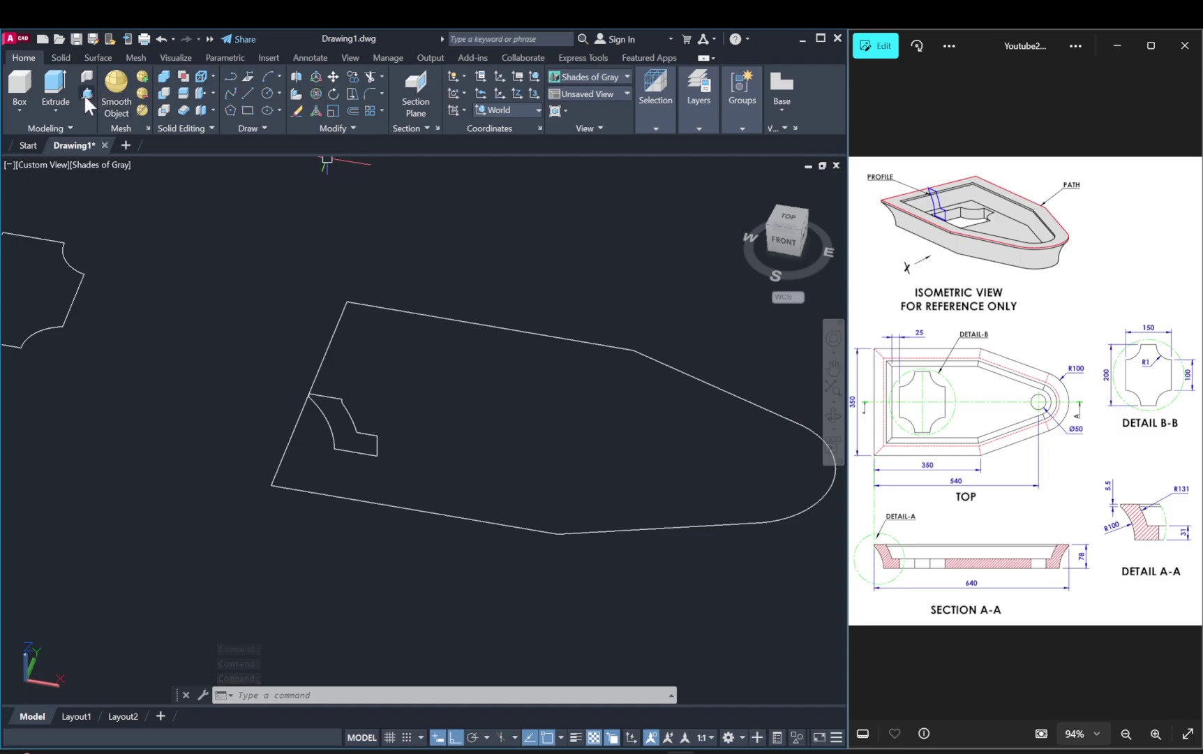
Step: Sweep the rim profile along the boat outline to create the rim solid
{"action": "left_click", "coordinate": [63, 112]}
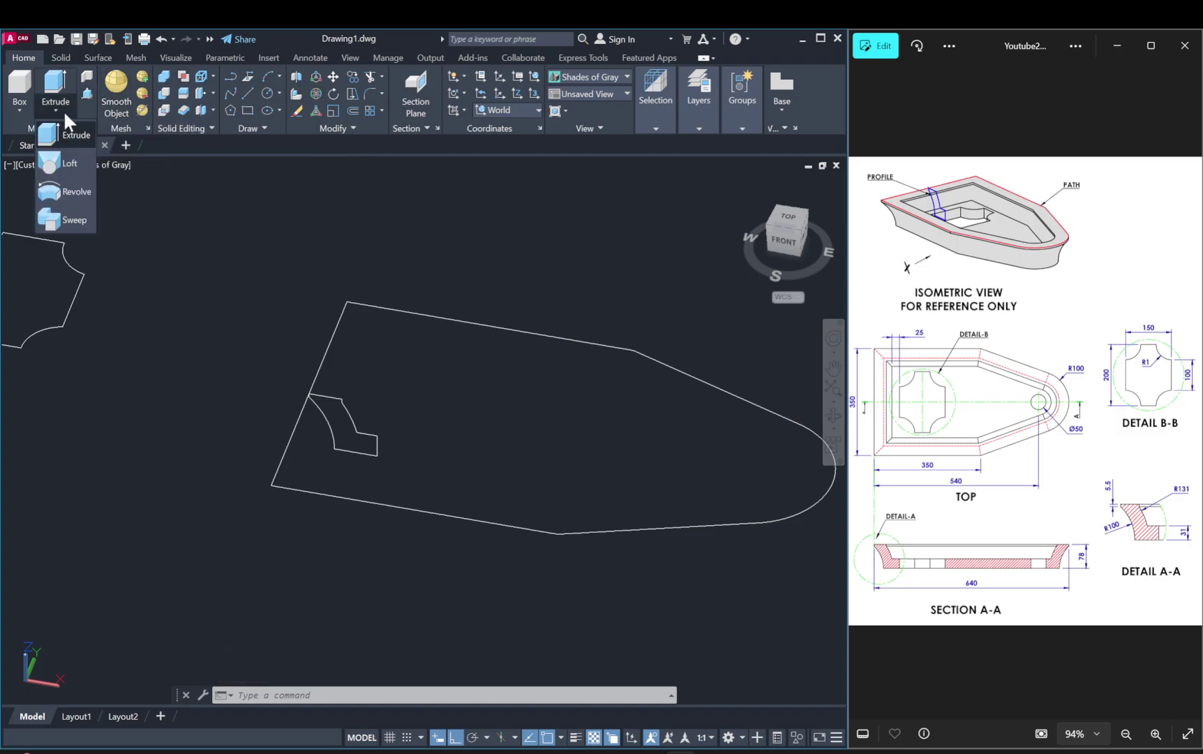
{"action": "left_click", "coordinate": [75, 222]}
{"action": "left_click", "coordinate": [351, 425]}
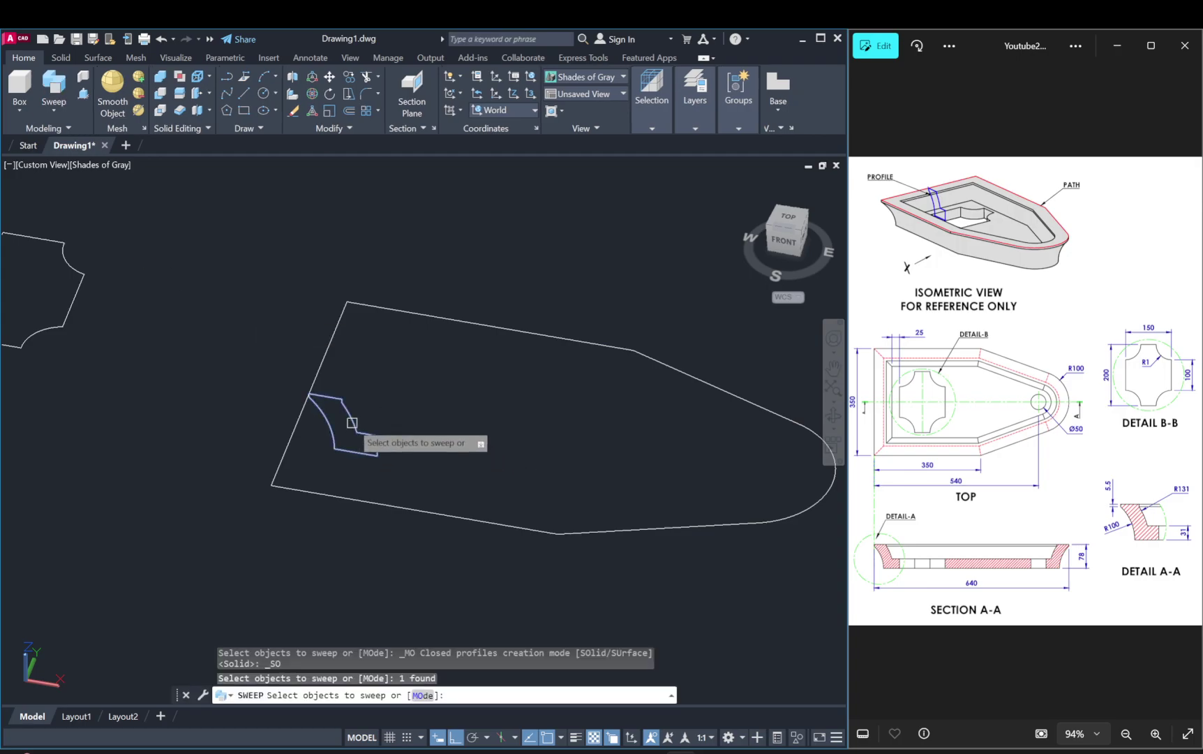
{"action": "key", "text": "Return"}
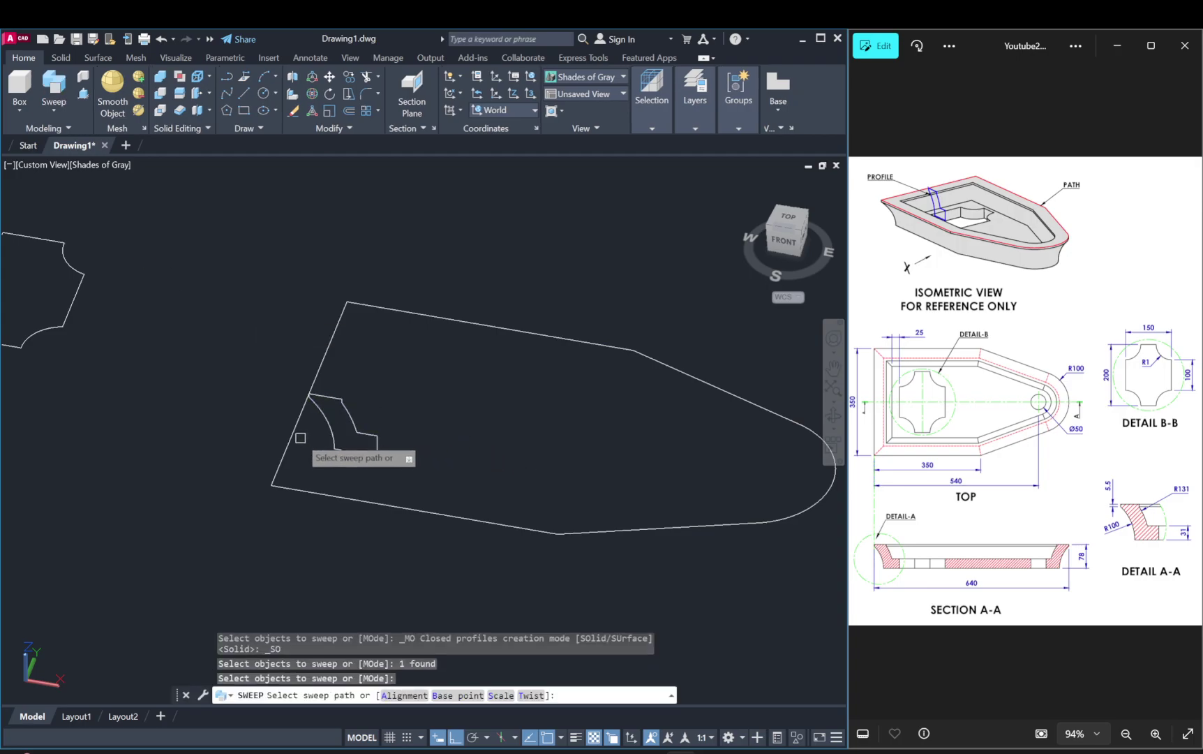
{"action": "left_click", "coordinate": [294, 434]}
Step: View the swept rim from nearly above, then select the innermost boat outline
{"action": "scroll", "coordinate": [440, 443], "scroll_direction": "down", "scroll_amount": 2}
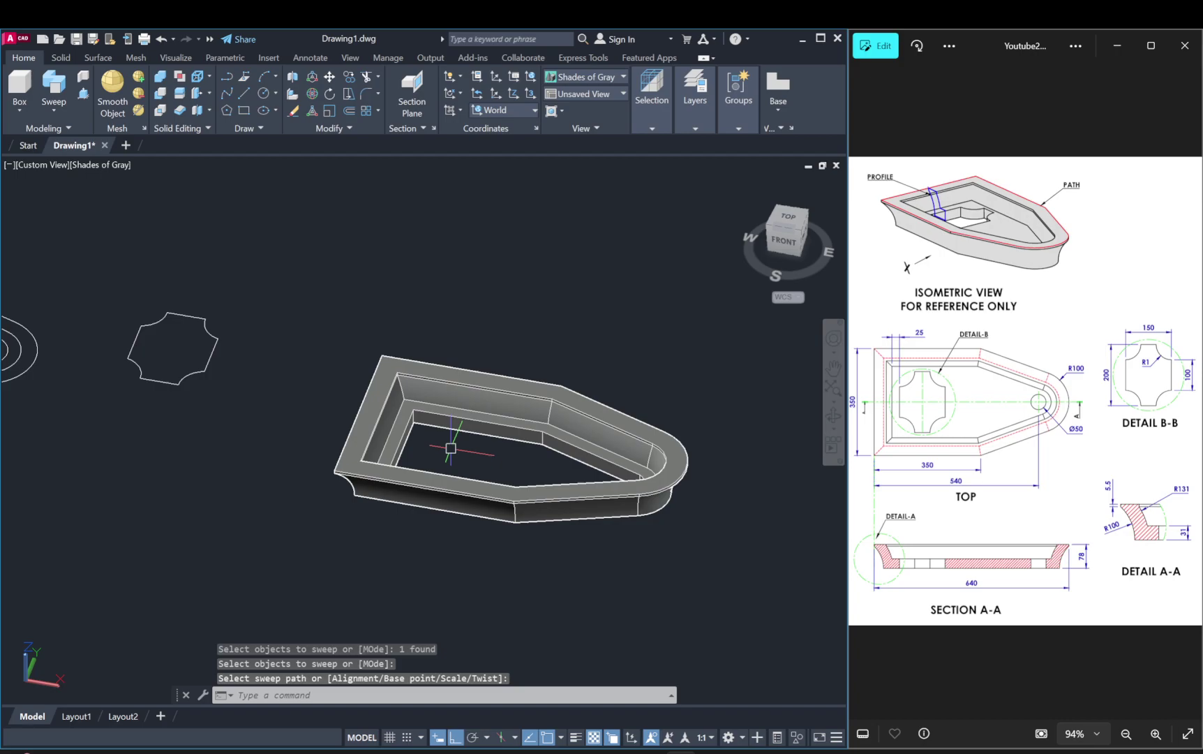
{"action": "mouse_move", "coordinate": [443, 433]}
{"action": "middle_mouse_down", "text": "shift"}
{"action": "mouse_move", "coordinate": [498, 474]}
{"action": "mouse_move", "coordinate": [532, 461]}
{"action": "middle_mouse_up", "text": "shift"}
{"action": "scroll", "coordinate": [517, 419], "scroll_direction": "down", "scroll_amount": 2}
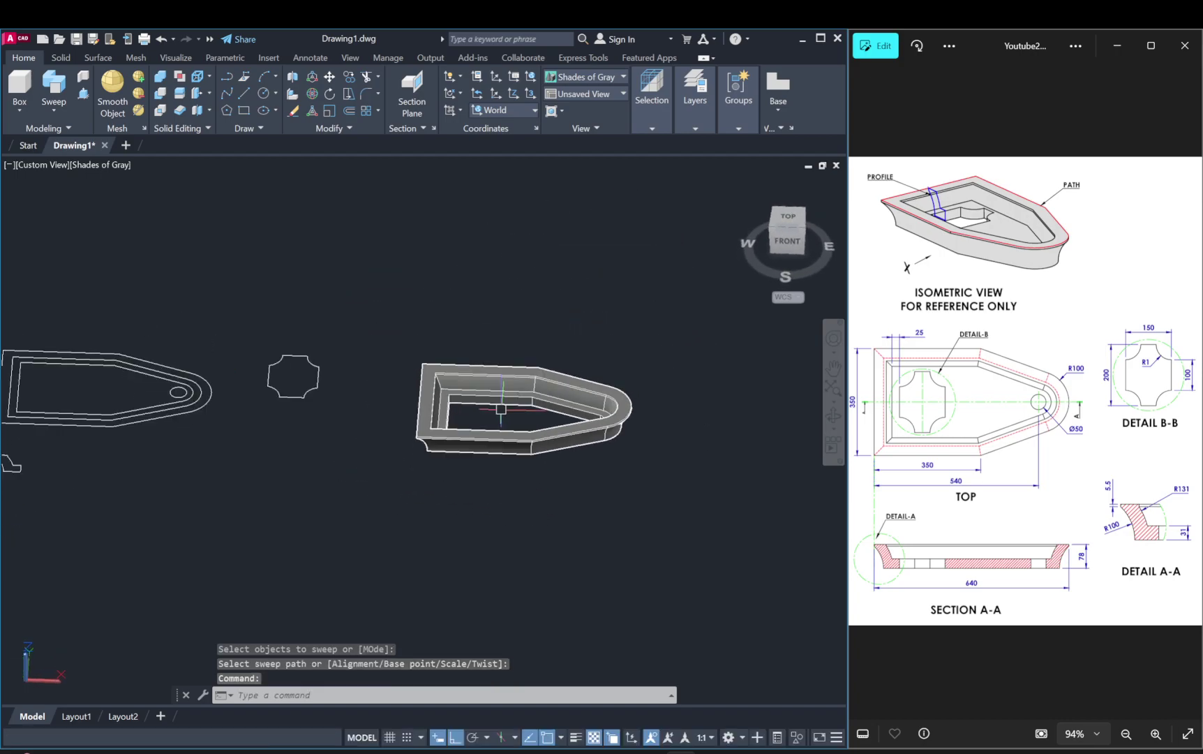
{"action": "middle_click_drag", "start_coordinate": [507, 394], "coordinate": [478, 458]}
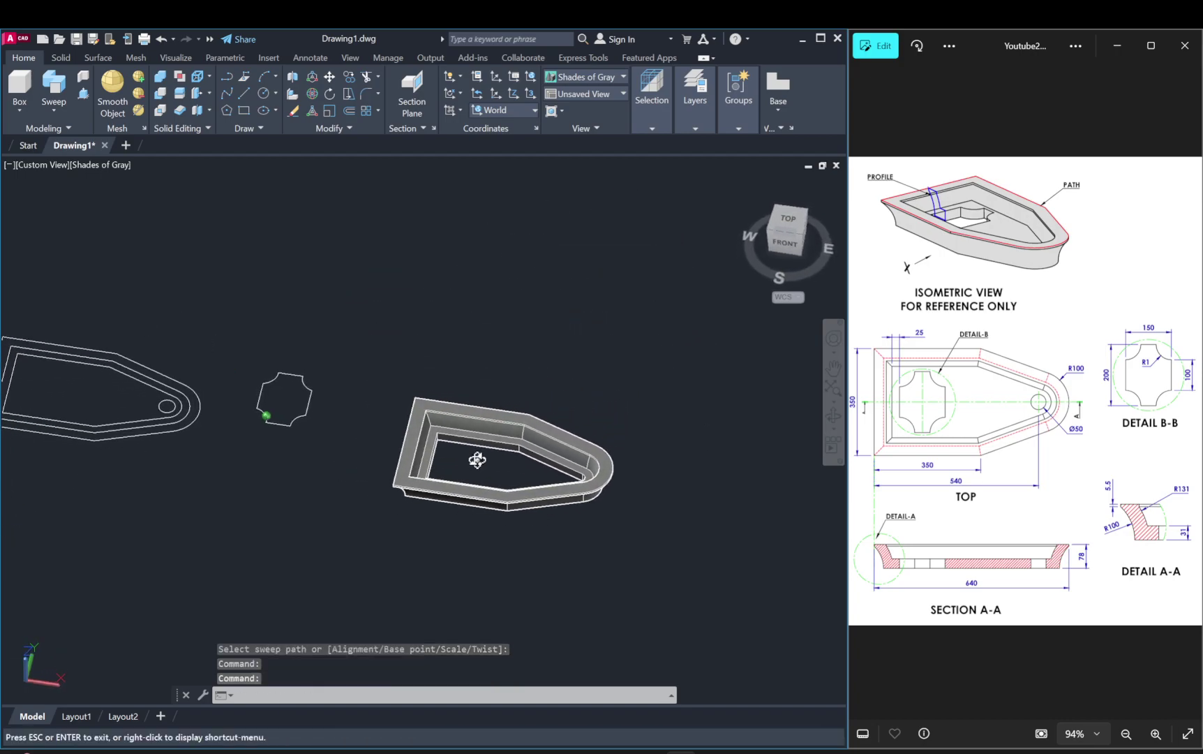
{"action": "key", "text": "Escape"}
{"action": "scroll", "coordinate": [476, 455], "scroll_direction": "down", "scroll_amount": 4}
{"action": "scroll", "coordinate": [480, 453], "scroll_direction": "up", "scroll_amount": 3}
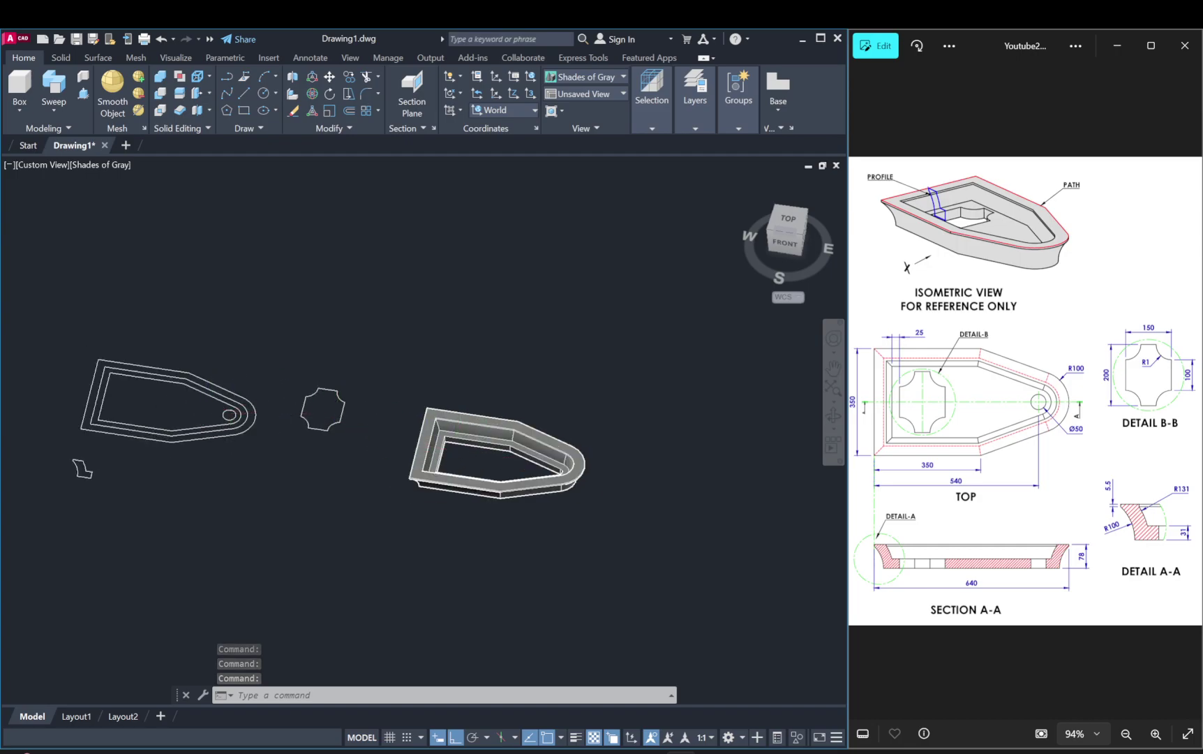
{"action": "scroll", "coordinate": [227, 406], "scroll_direction": "up", "scroll_amount": 3}
{"action": "left_click", "coordinate": [208, 447]}
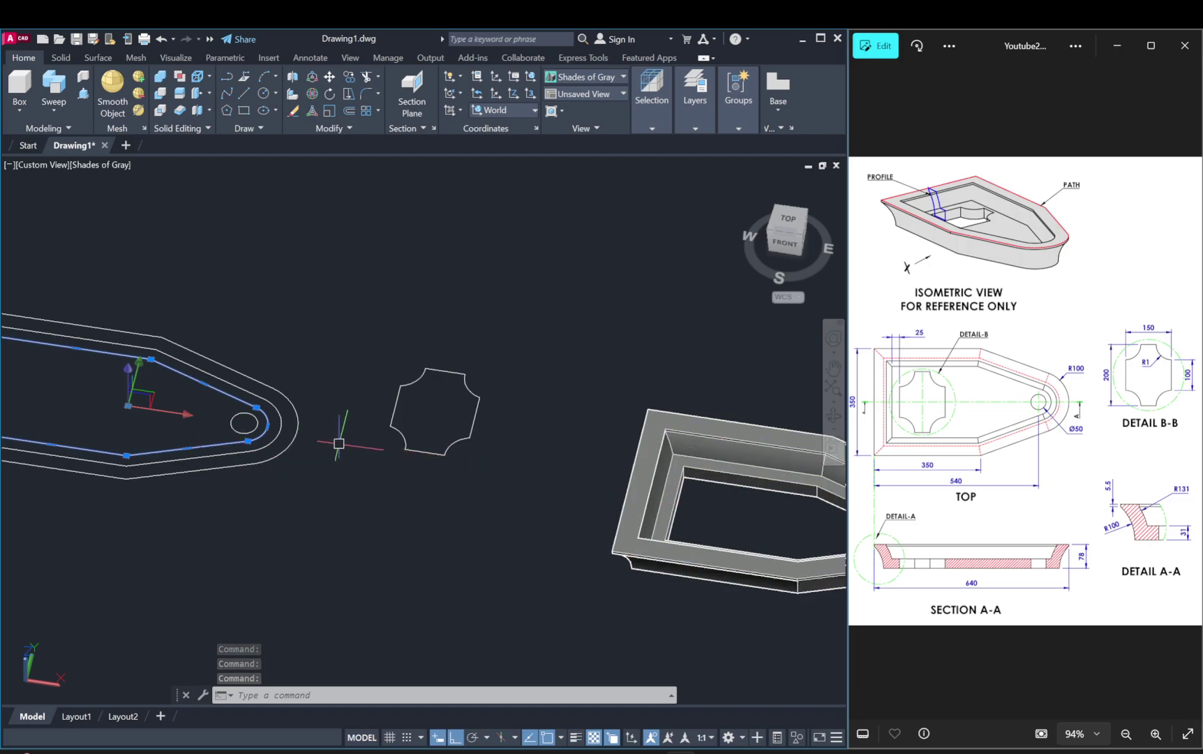
Step: Copy the innermost boat outline with CO onto the rim solid's inner bottom corner
{"action": "type", "text": "co"}
{"action": "key", "text": "Return"}
{"action": "scroll", "coordinate": [213, 427], "scroll_direction": "down", "scroll_amount": 2}
{"action": "scroll", "coordinate": [209, 422], "scroll_direction": "down", "scroll_amount": 1}
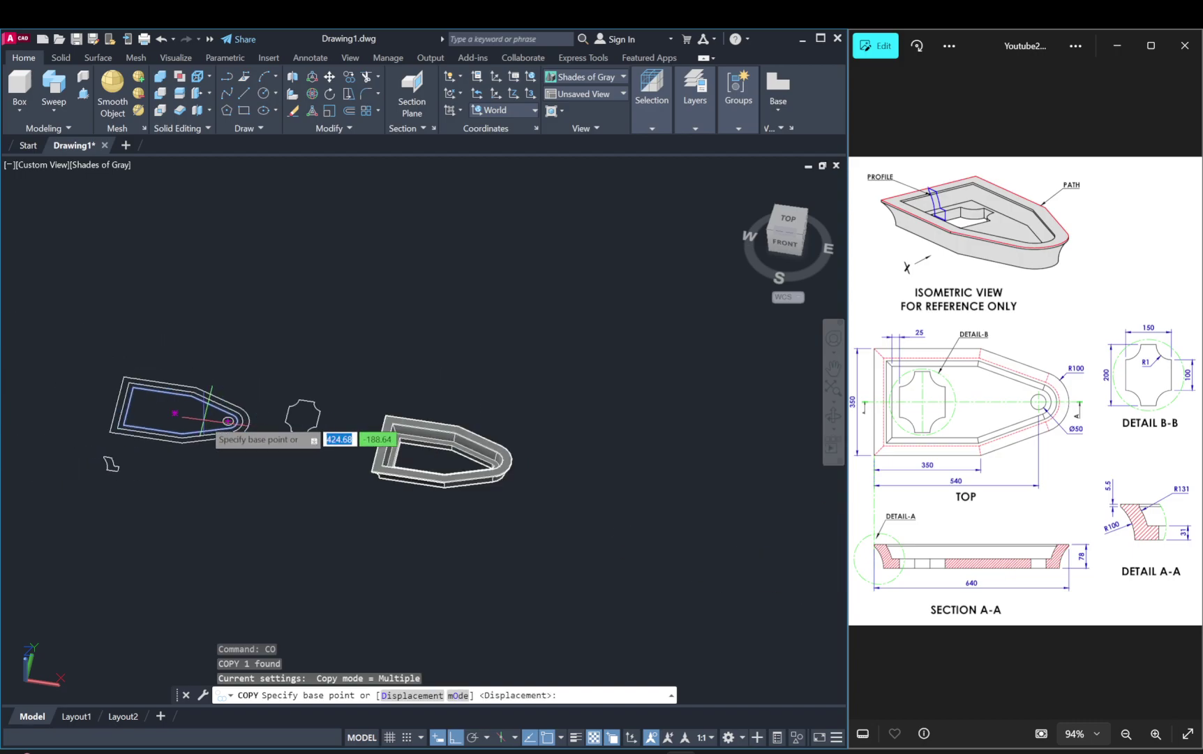
{"action": "scroll", "coordinate": [207, 418], "scroll_direction": "up", "scroll_amount": 2}
{"action": "left_click", "coordinate": [238, 421]}
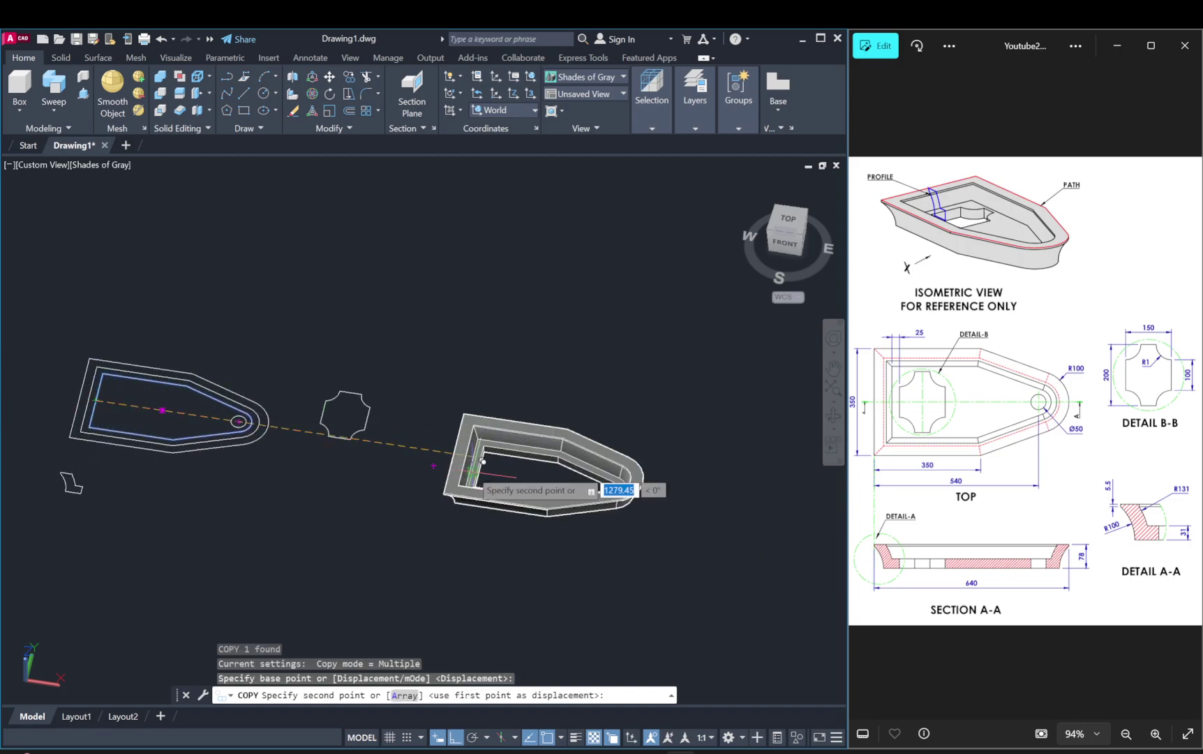
{"action": "scroll", "coordinate": [483, 461], "scroll_direction": "up", "scroll_amount": 1}
{"action": "scroll", "coordinate": [482, 464], "scroll_direction": "up", "scroll_amount": 2}
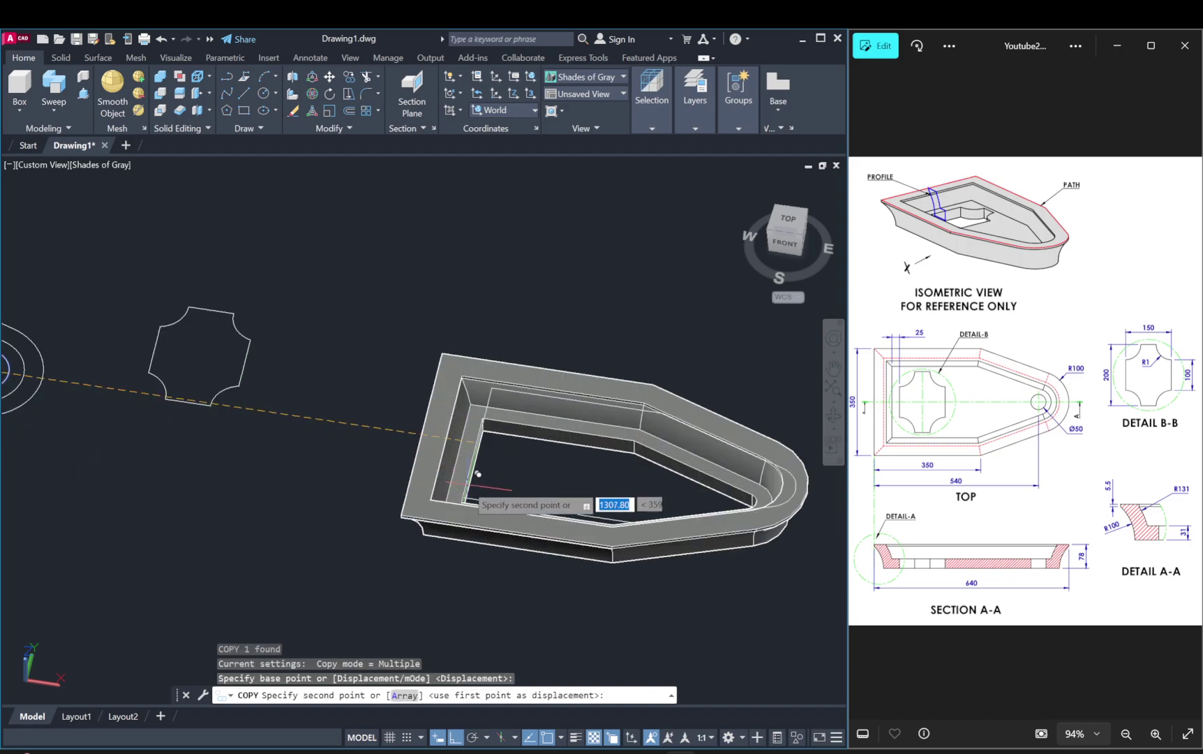
{"action": "left_click", "coordinate": [481, 456]}
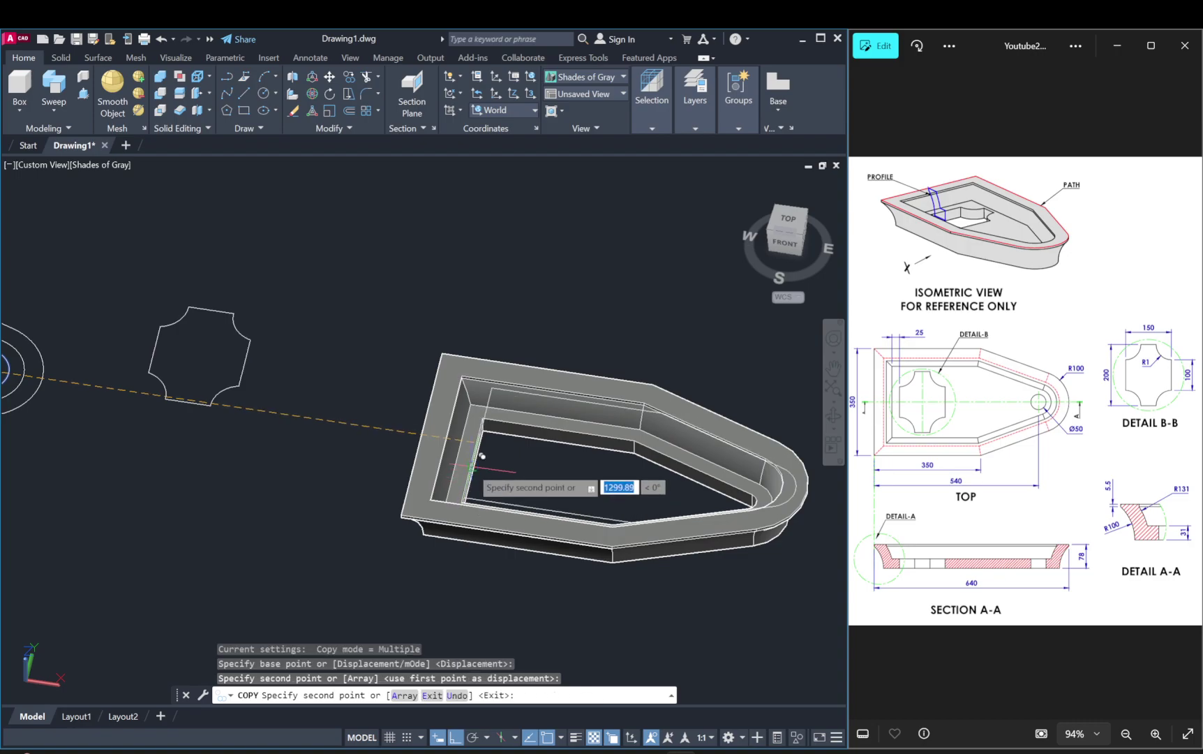
{"action": "scroll", "coordinate": [481, 455], "scroll_direction": "down", "scroll_amount": 1}
{"action": "key", "text": "Escape"}
{"action": "scroll", "coordinate": [481, 455], "scroll_direction": "down", "scroll_amount": 2}
{"action": "mouse_move", "coordinate": [489, 453]}
{"action": "middle_mouse_down", "text": "shift"}
{"action": "mouse_move", "coordinate": [497, 416]}
{"action": "mouse_move", "coordinate": [466, 233]}
{"action": "middle_mouse_up", "text": "shift"}
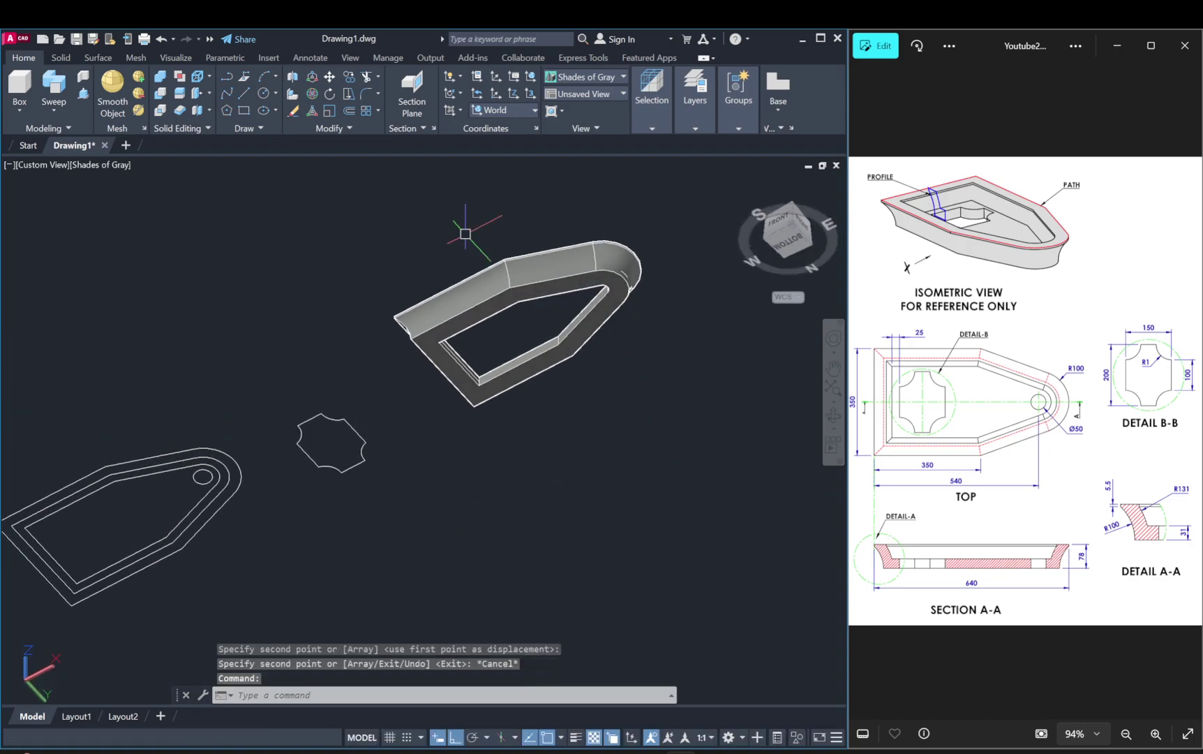
Step: Run Extract Edges on the tray rim solid
{"action": "left_click", "coordinate": [442, 359]}
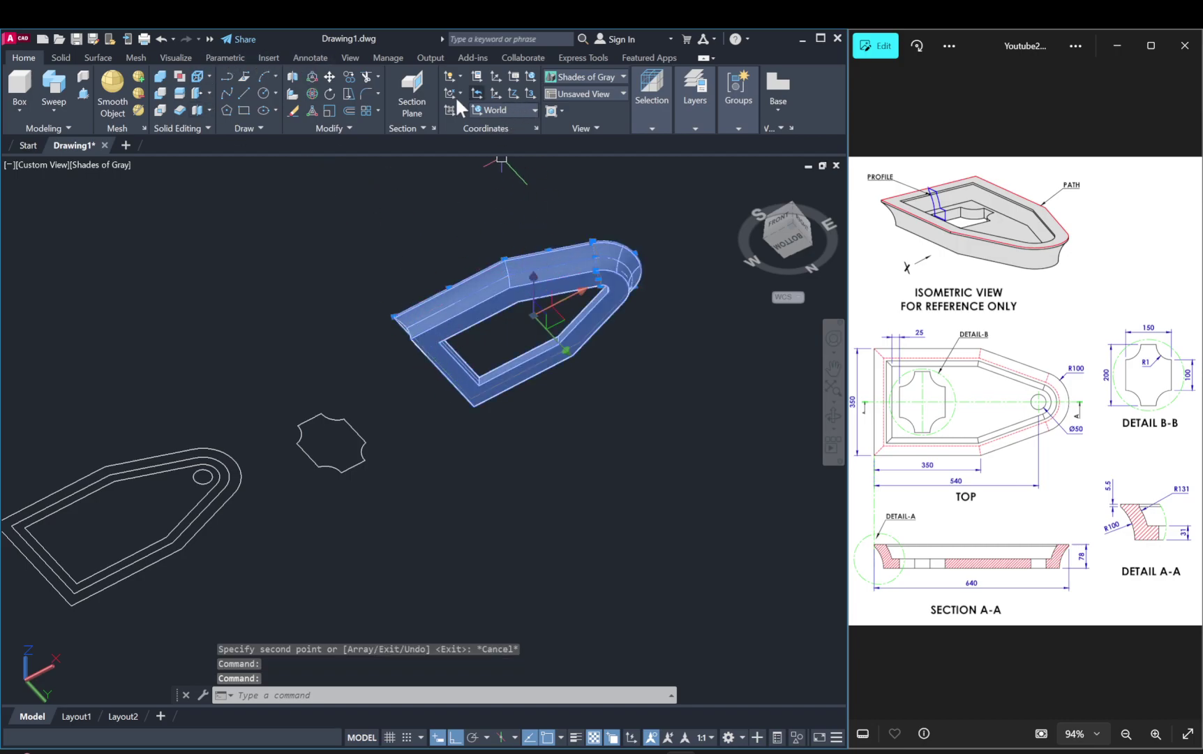
{"action": "key", "text": "Escape"}
{"action": "left_click", "coordinate": [60, 58]}
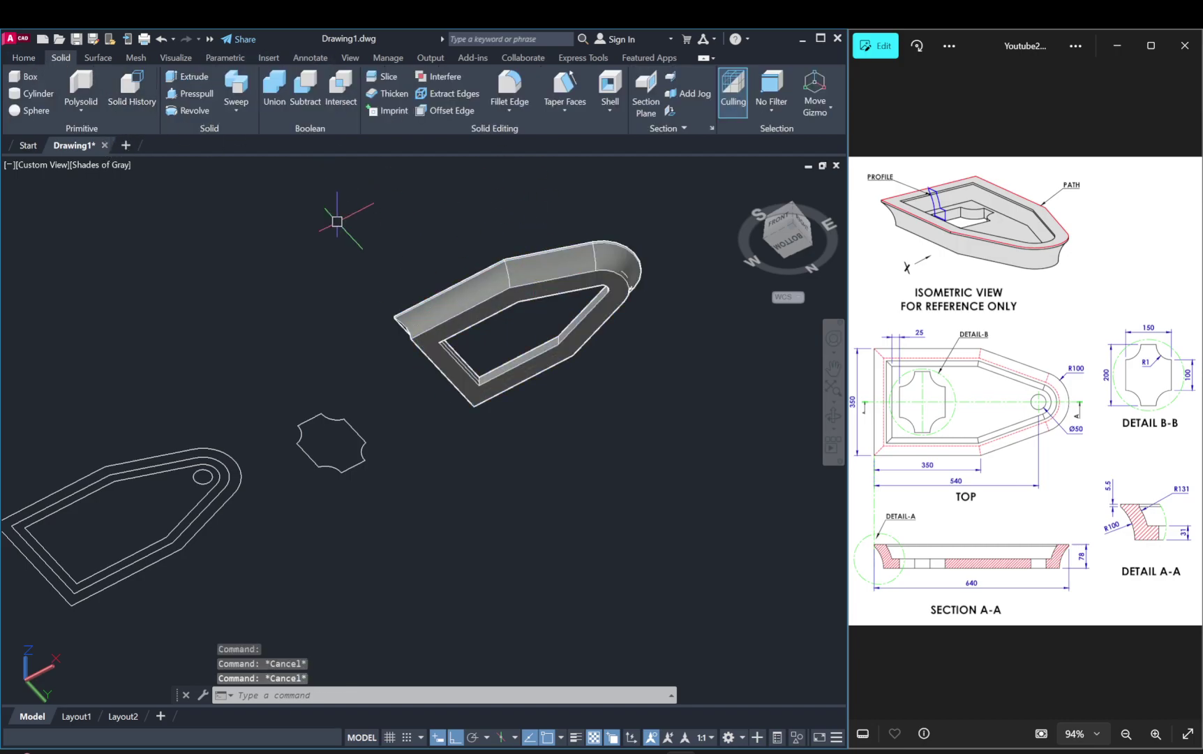
{"action": "left_click", "coordinate": [438, 100]}
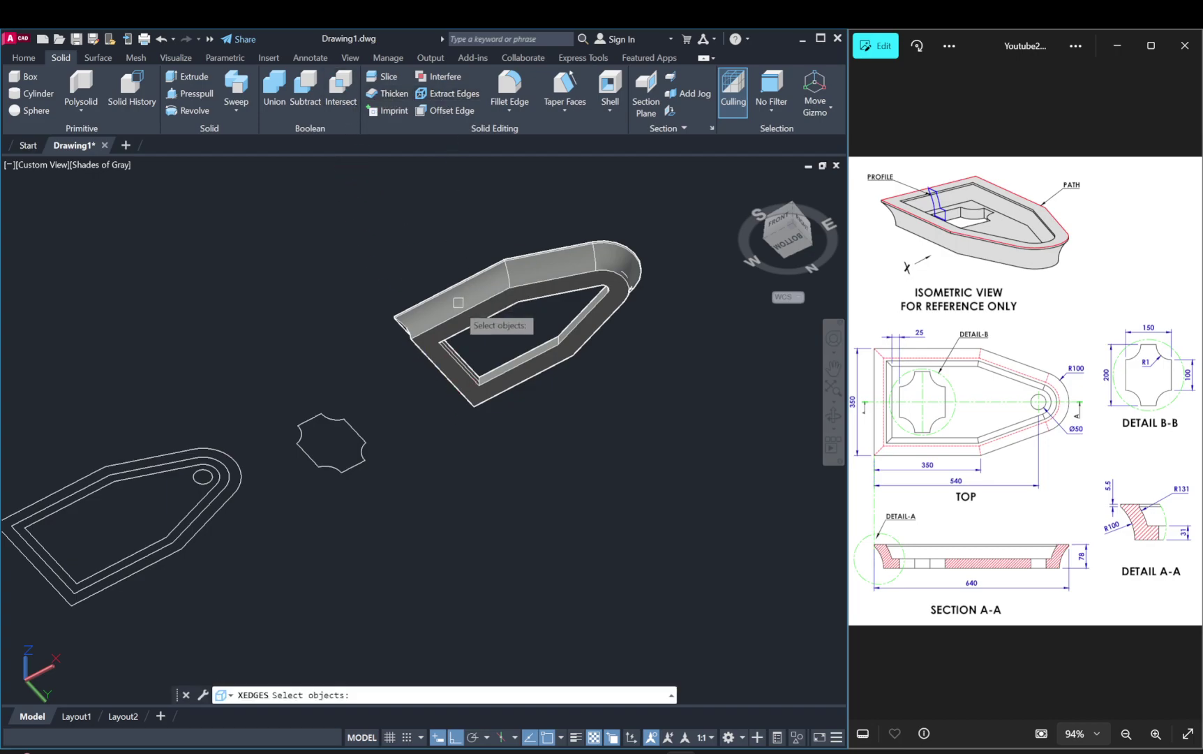
{"action": "left_click", "coordinate": [455, 355]}
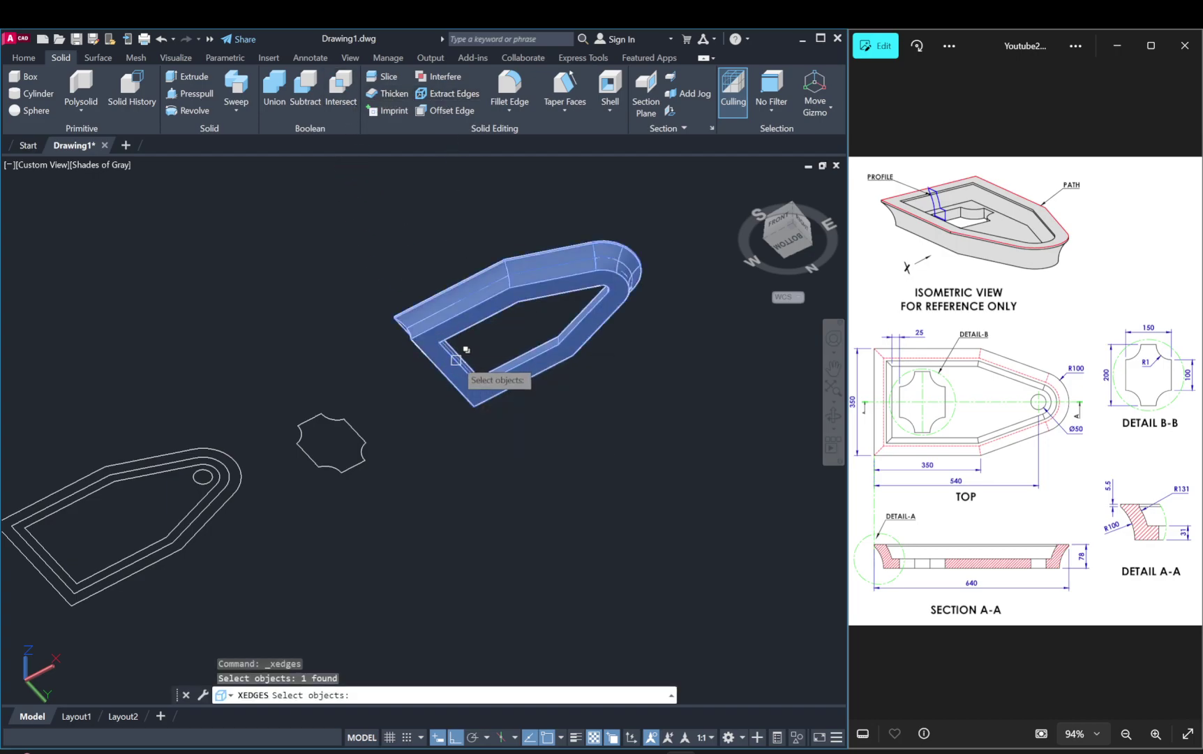
{"action": "key", "text": "Return"}
Step: Zoom in and pick a rim edge, choosing the polyline among overlapping objects
{"action": "scroll", "coordinate": [456, 361], "scroll_direction": "up", "scroll_amount": 1}
{"action": "scroll", "coordinate": [456, 360], "scroll_direction": "up", "scroll_amount": 2}
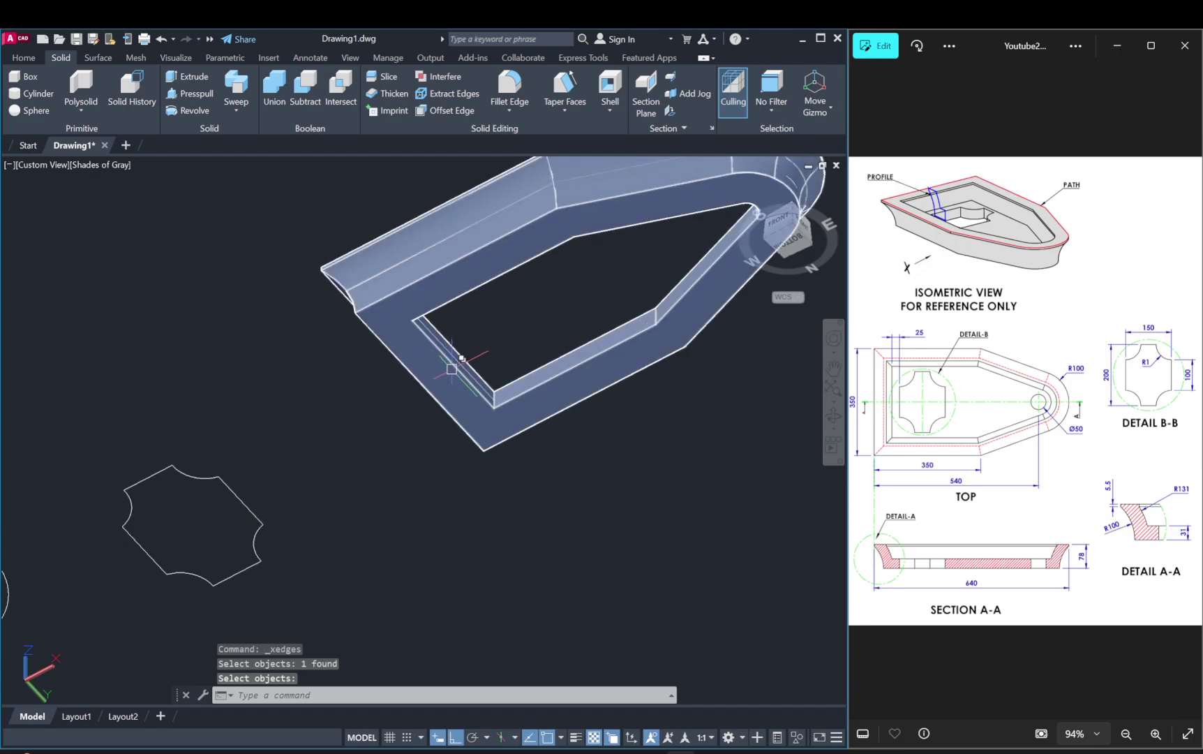
{"action": "scroll", "coordinate": [456, 368], "scroll_direction": "up", "scroll_amount": 1}
{"action": "left_click", "coordinate": [456, 367]}
{"action": "key", "text": "Escape"}
{"action": "left_click", "coordinate": [457, 368]}
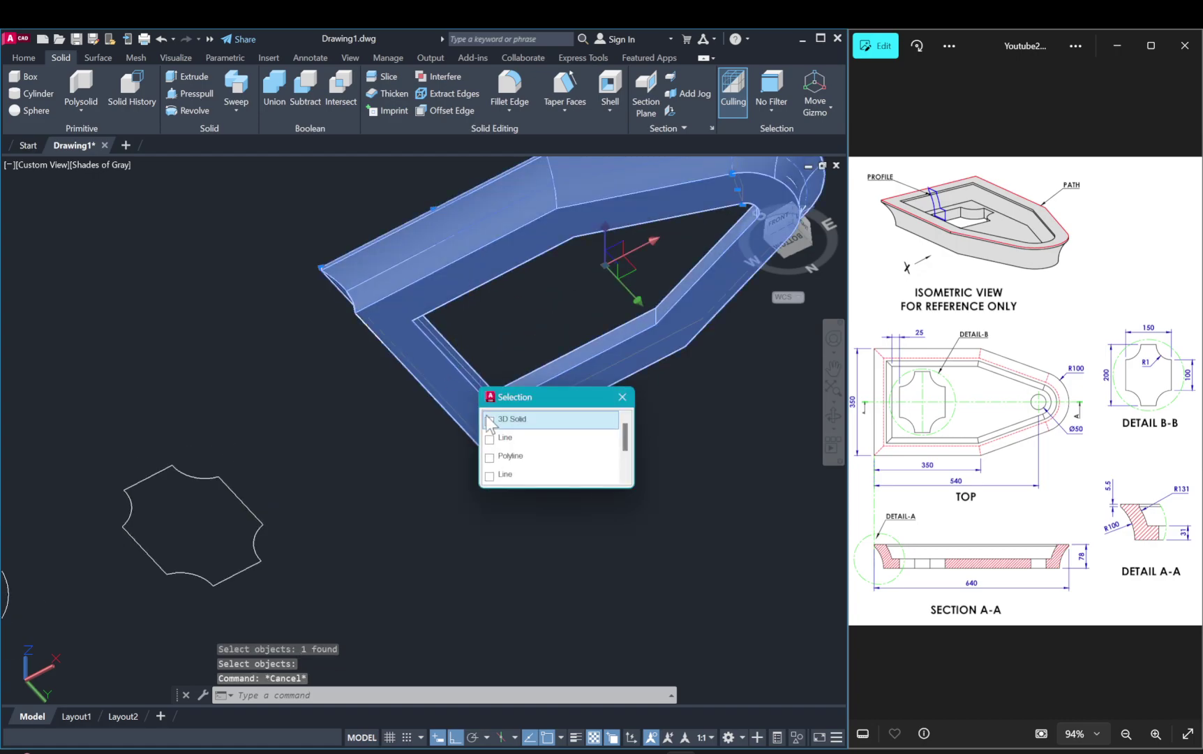
{"action": "left_click", "coordinate": [508, 457]}
{"action": "mouse_move", "coordinate": [496, 456]}
{"action": "middle_mouse_down", "text": "shift"}
{"action": "mouse_move", "coordinate": [479, 386]}
{"action": "mouse_move", "coordinate": [506, 365]}
{"action": "middle_mouse_up", "text": "shift"}
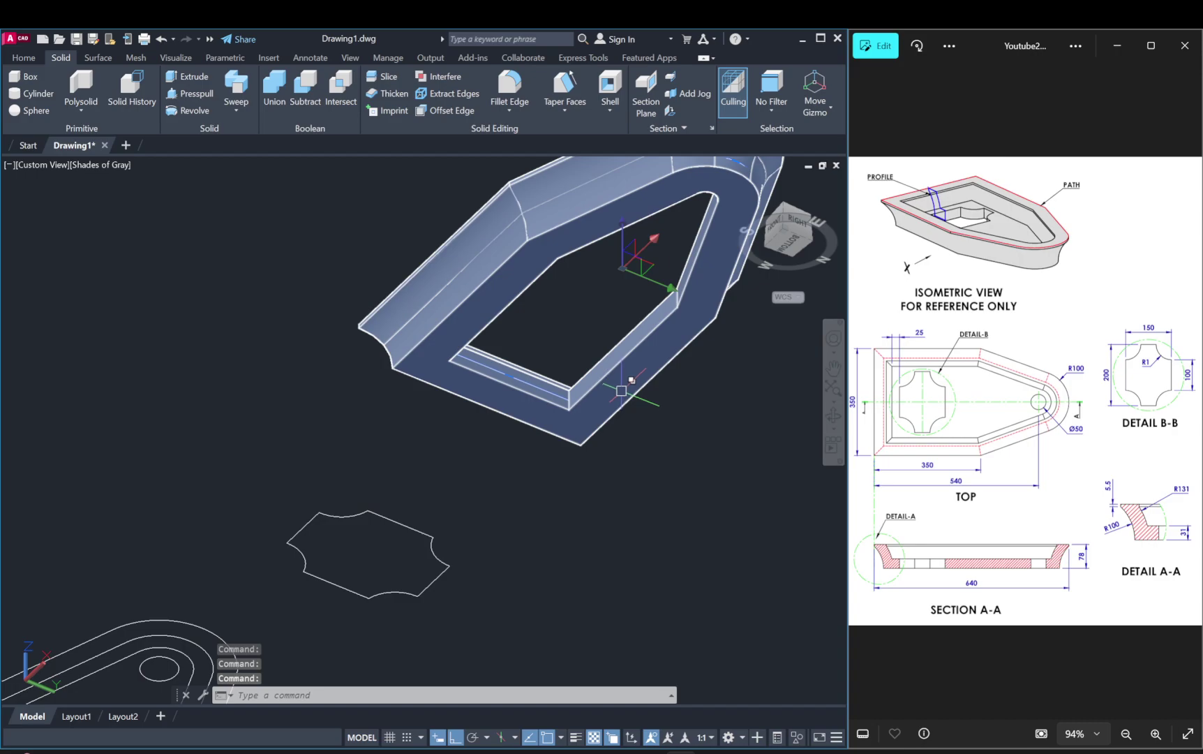
Step: Switch to the Bottom preset view to look at the rim from below
{"action": "left_click", "coordinate": [26, 56]}
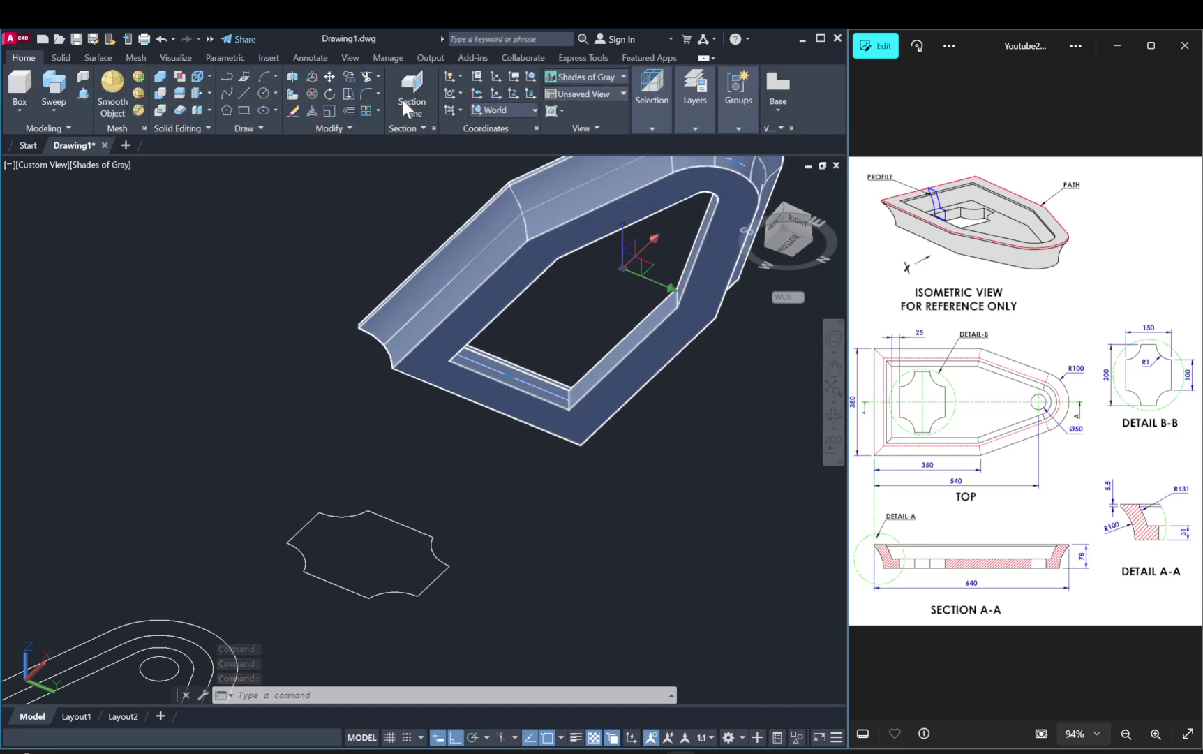
{"action": "left_click", "coordinate": [506, 283]}
{"action": "key", "text": "Escape"}
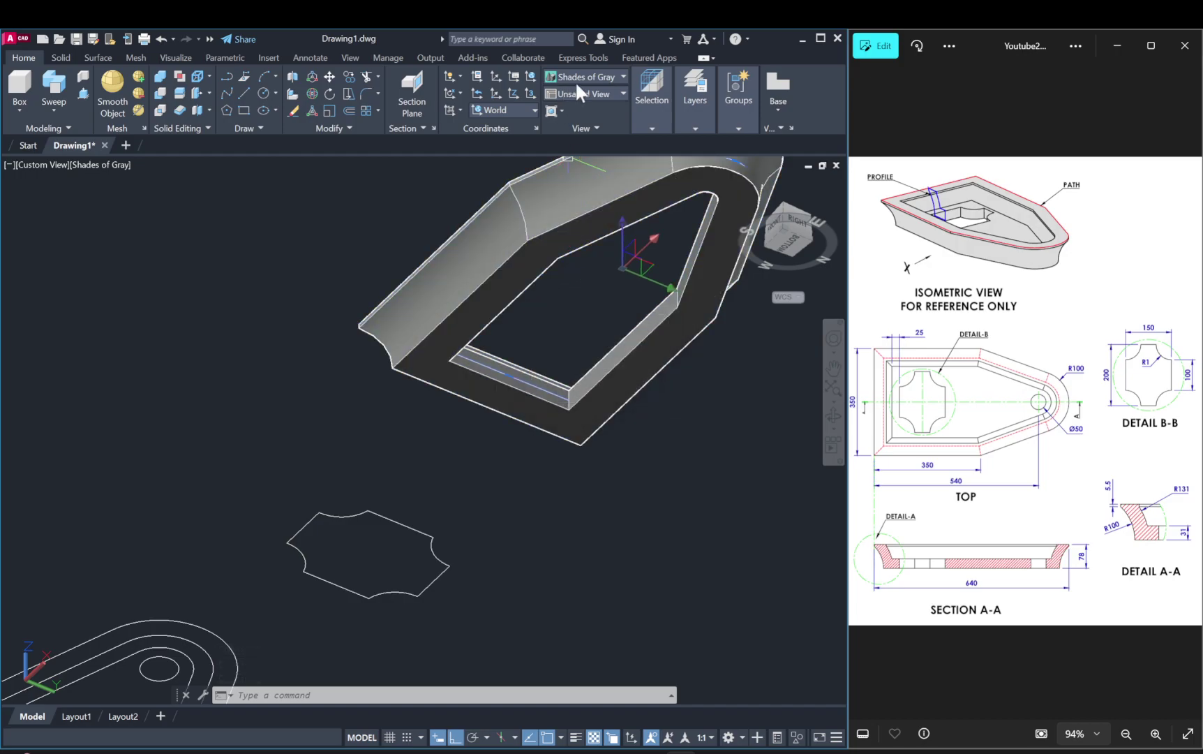
{"action": "left_click", "coordinate": [597, 94]}
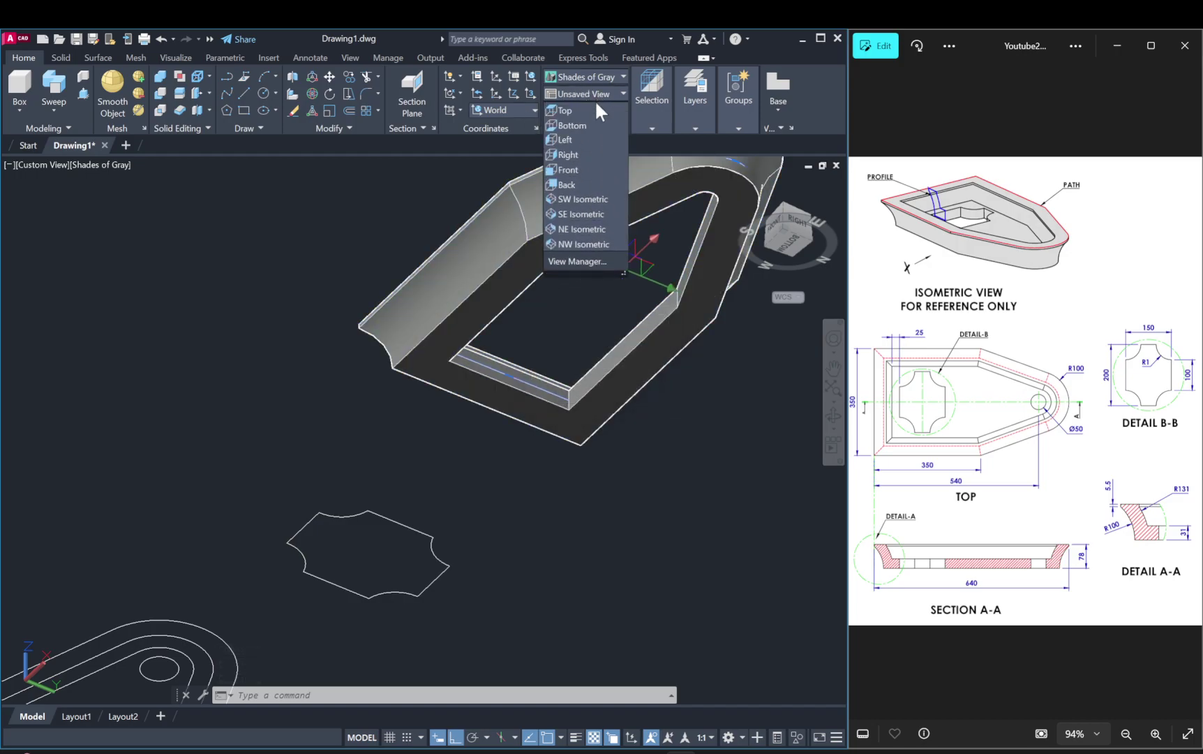
{"action": "left_click", "coordinate": [572, 125]}
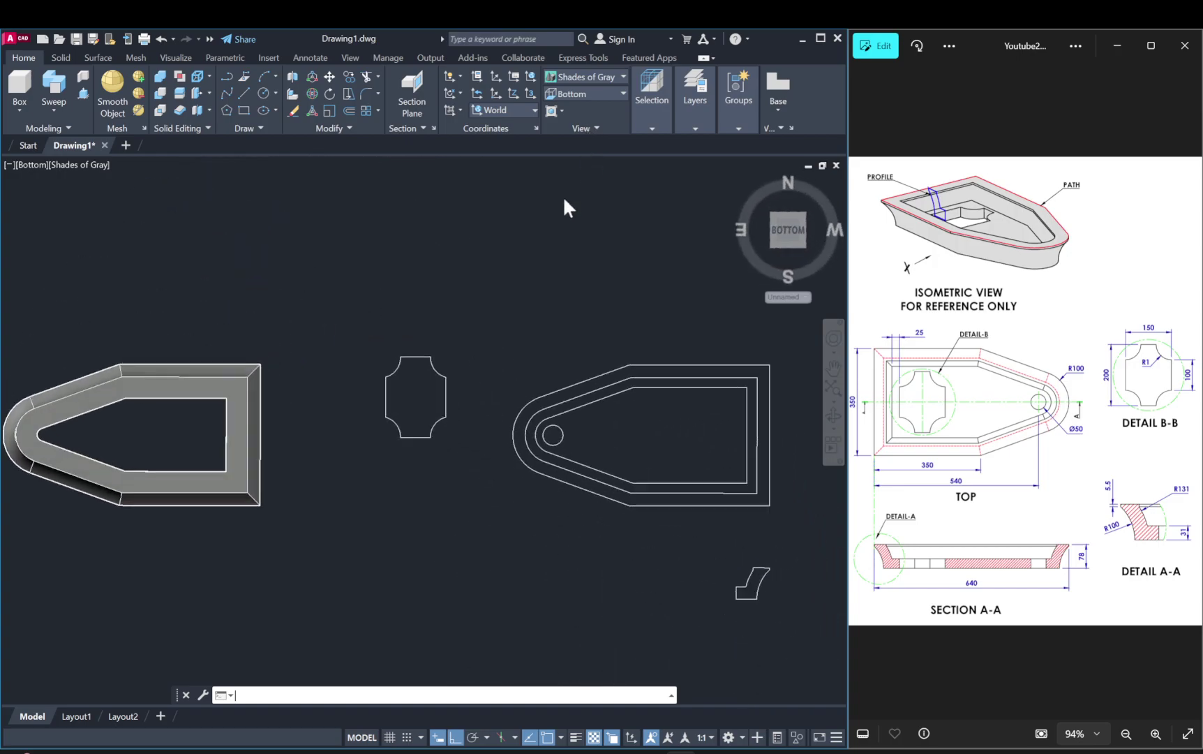
{"action": "left_click", "coordinate": [480, 366]}
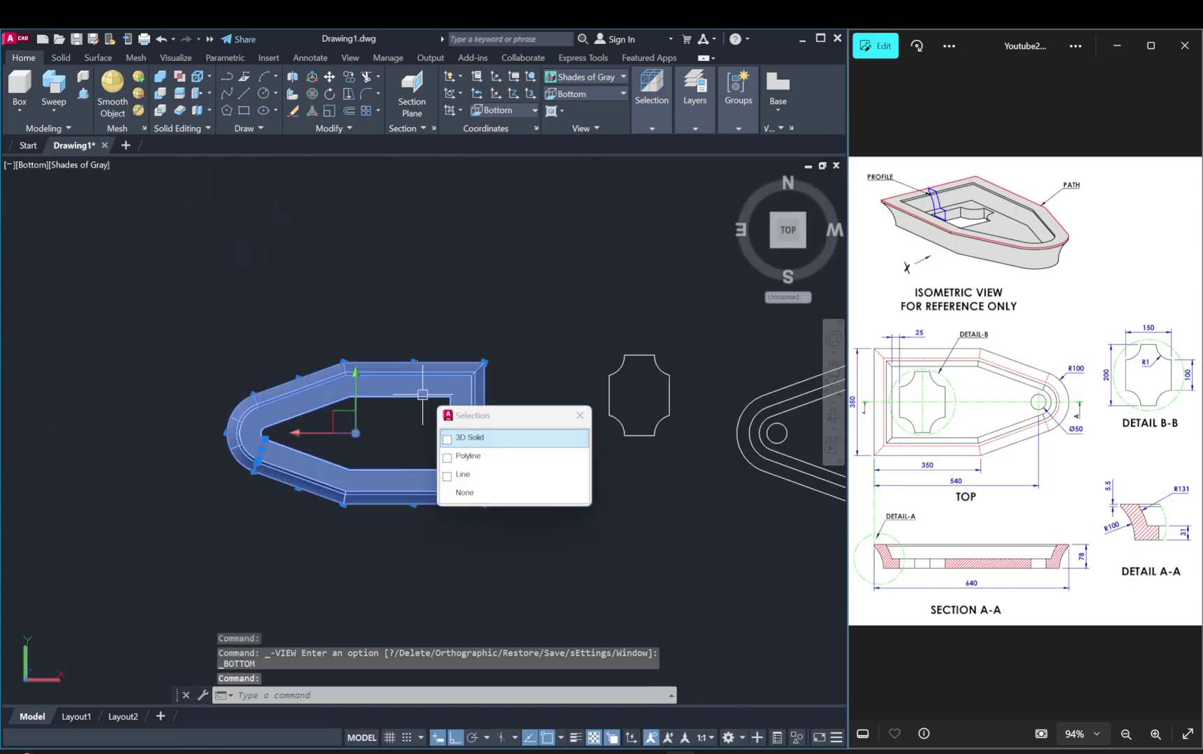
{"action": "key", "text": "Escape"}
{"action": "key", "text": "Escape"}
{"action": "key", "text": "Escape"}
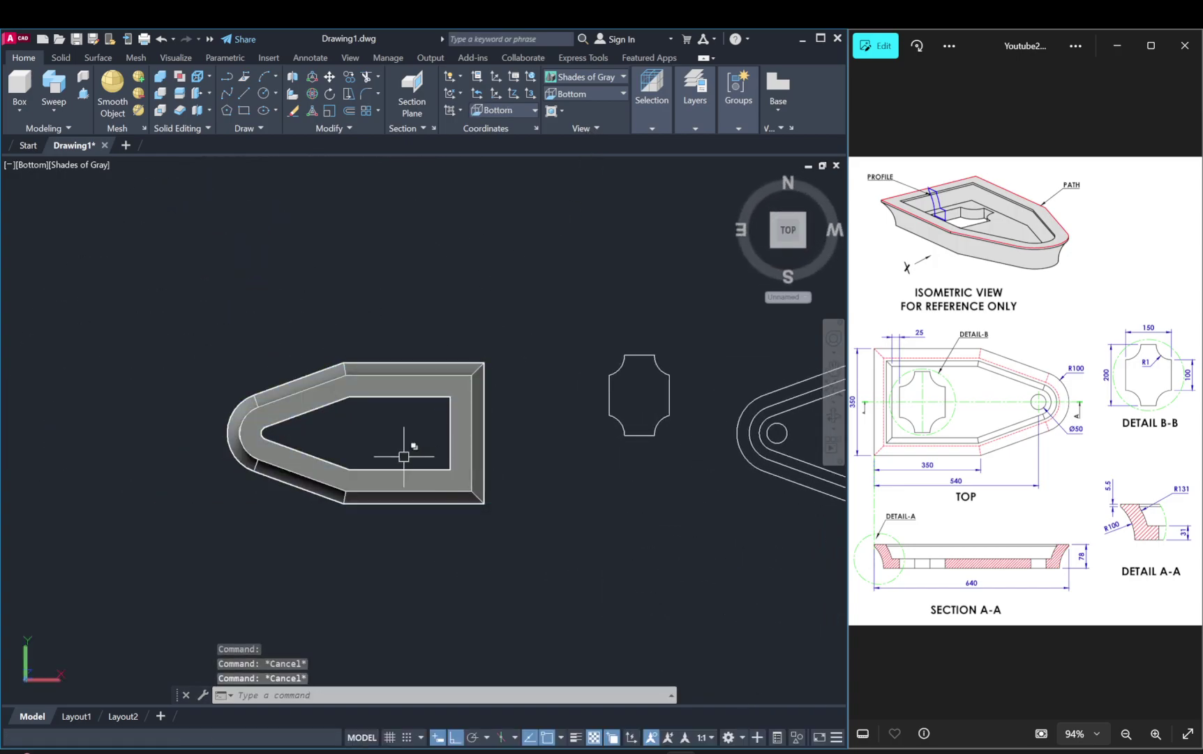
{"action": "left_click", "coordinate": [306, 413]}
{"action": "key", "text": "Escape"}
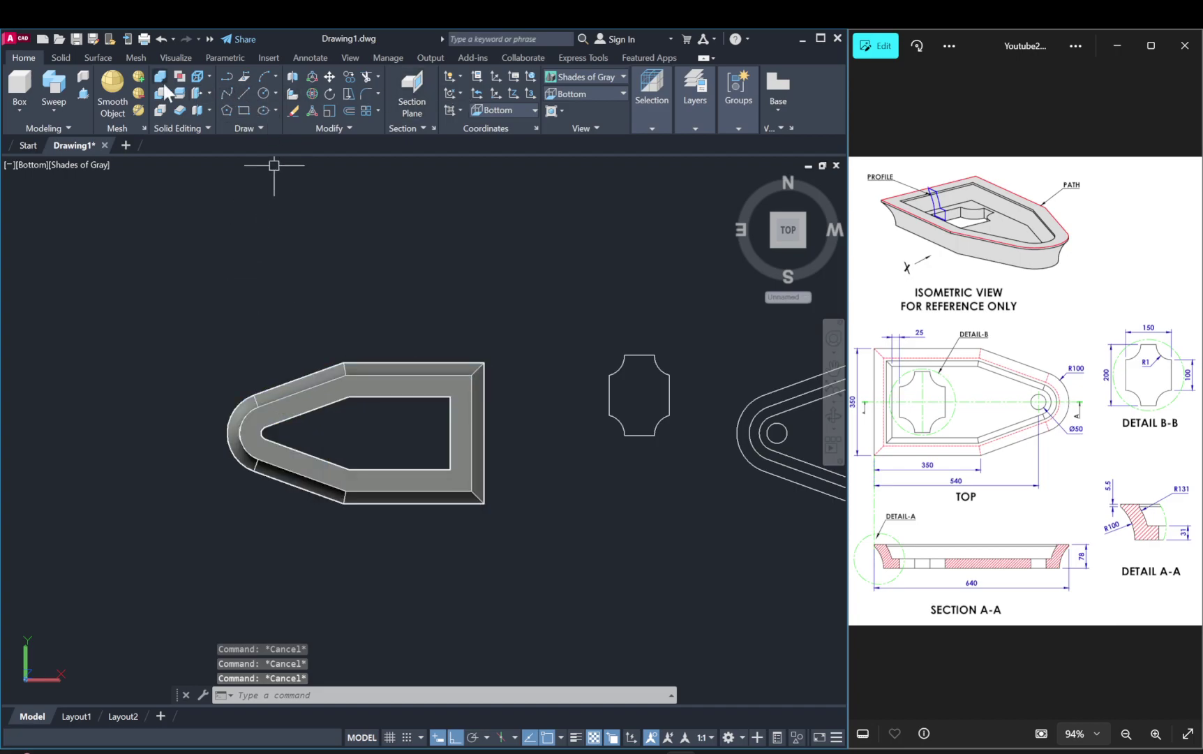
Step: Extract the edges of the rim's 3D solid, chosen from the overlapping objects
{"action": "left_click", "coordinate": [61, 58]}
{"action": "left_click", "coordinate": [450, 93]}
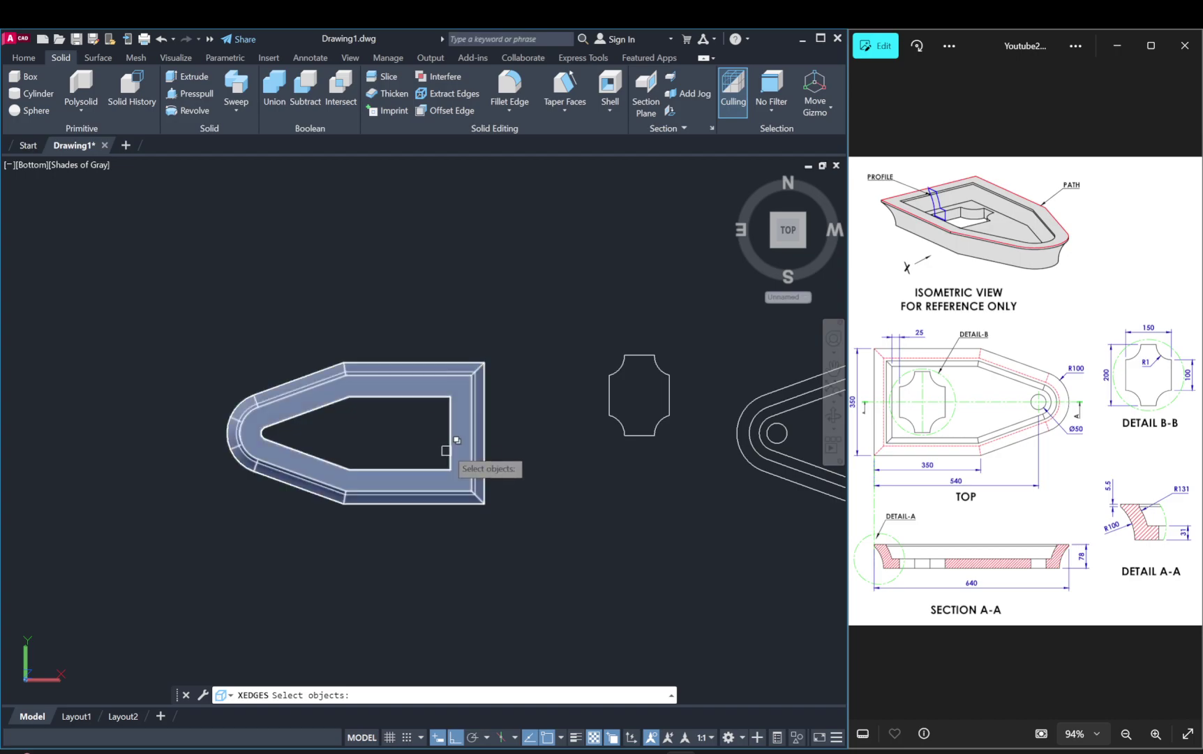
{"action": "left_click", "coordinate": [455, 388]}
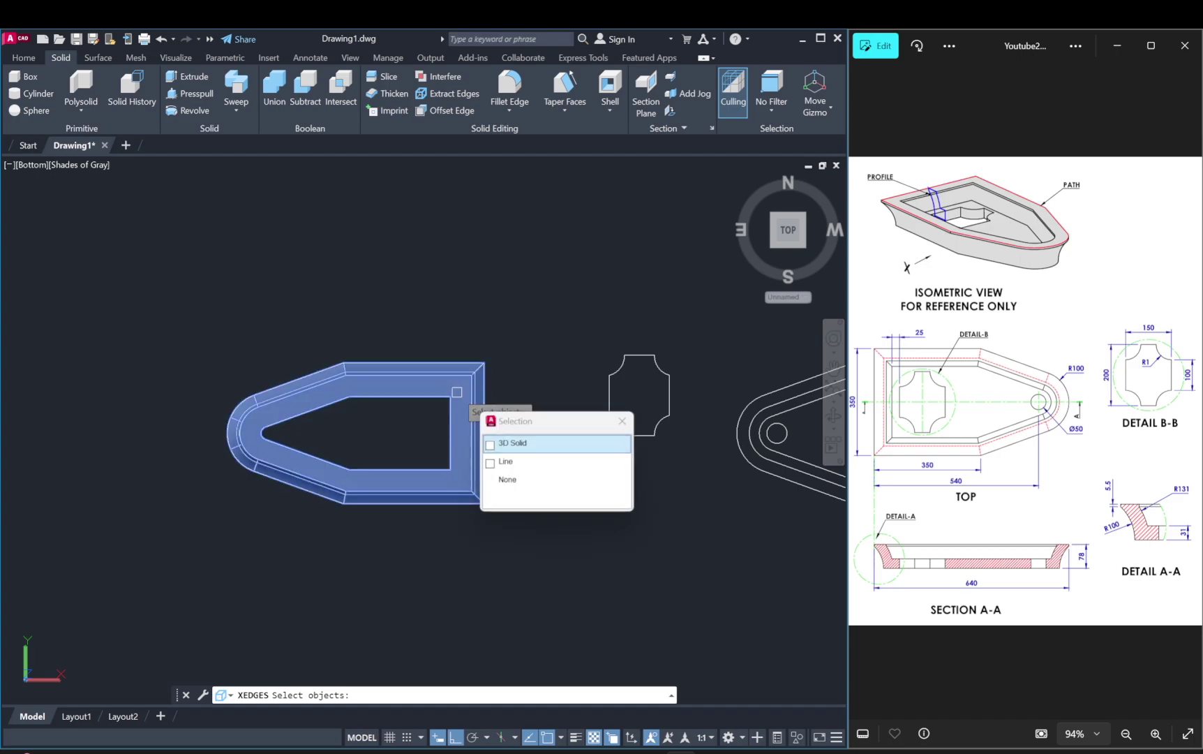
{"action": "left_click", "coordinate": [512, 442]}
{"action": "key", "text": "Return"}
Step: Inspect the extracted inner edges of the rim, including the slanted edge and bow arc
{"action": "left_click", "coordinate": [464, 444]}
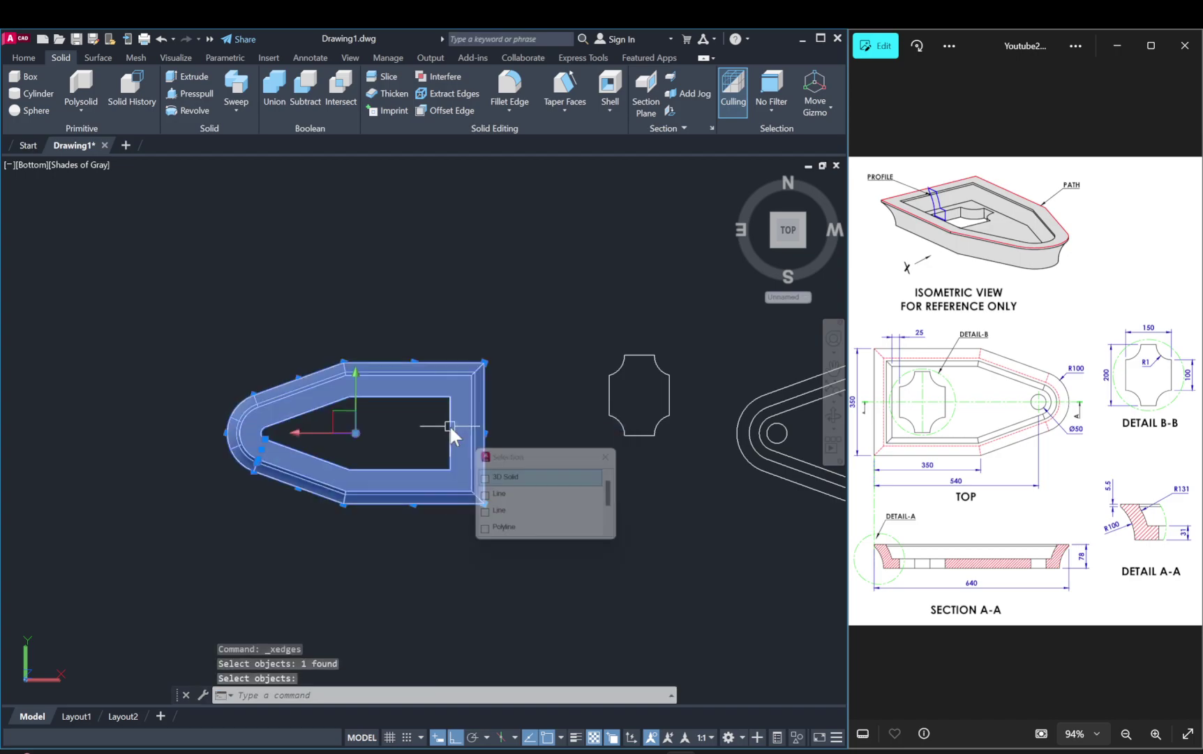
{"action": "left_click", "coordinate": [498, 495]}
{"action": "middle_click_drag", "start_coordinate": [497, 461], "coordinate": [634, 483]}
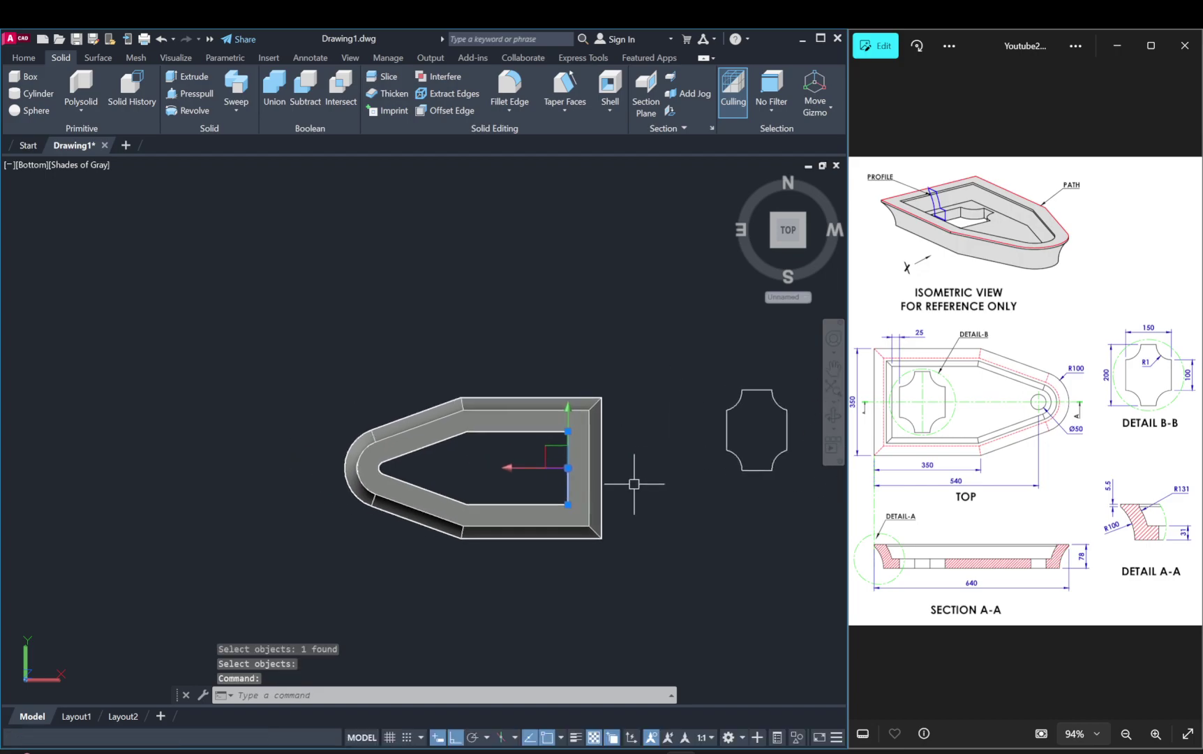
{"action": "scroll", "coordinate": [539, 433], "scroll_direction": "up", "scroll_amount": 3}
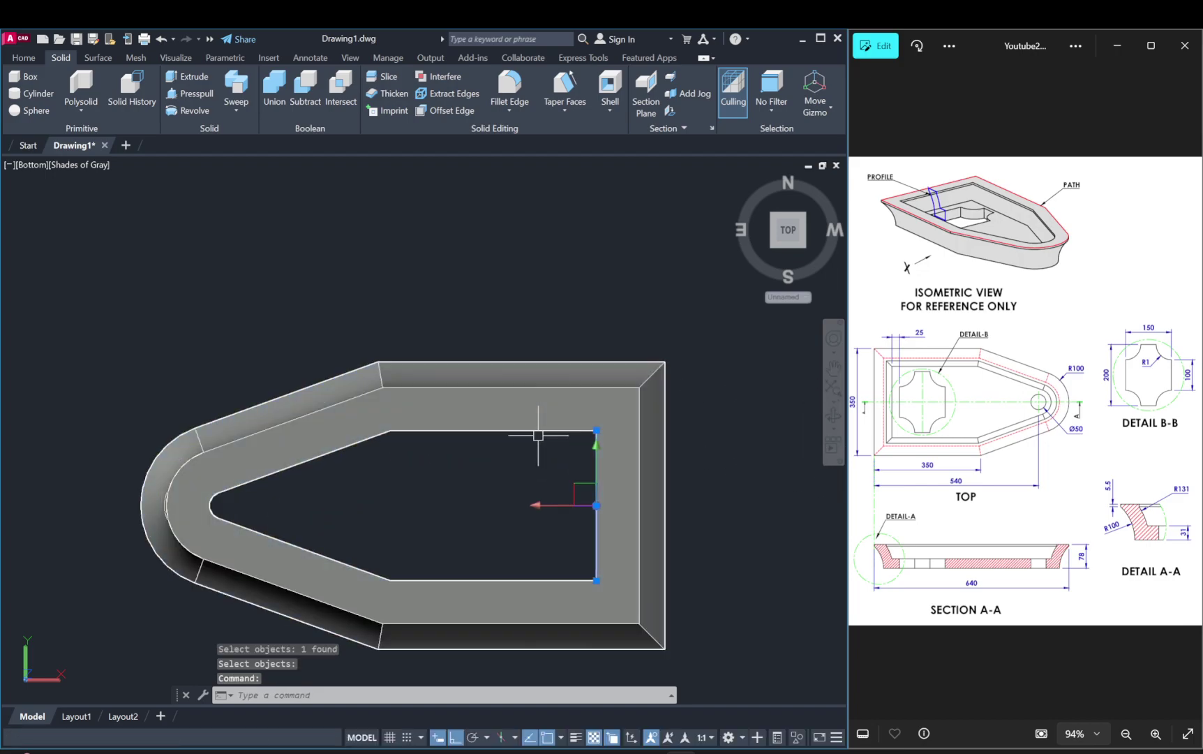
{"action": "left_click", "coordinate": [544, 431]}
{"action": "left_click", "coordinate": [590, 501]}
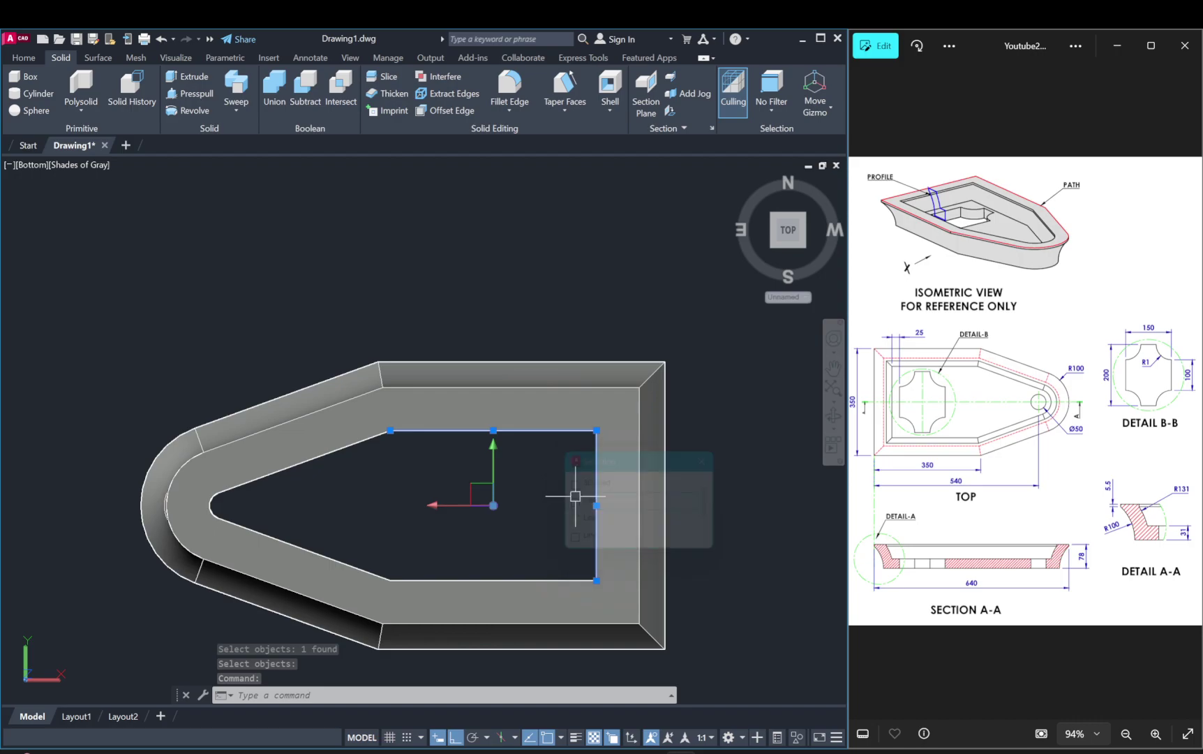
{"action": "left_click", "coordinate": [376, 436]}
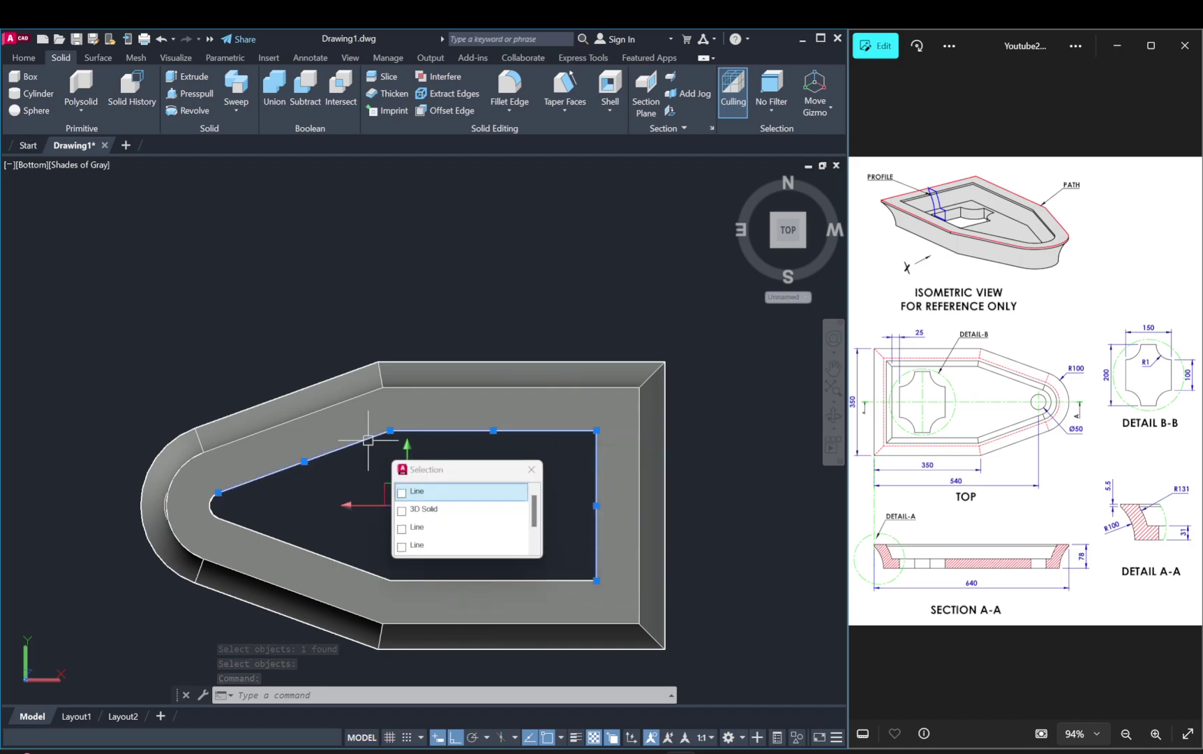
{"action": "left_click", "coordinate": [217, 504]}
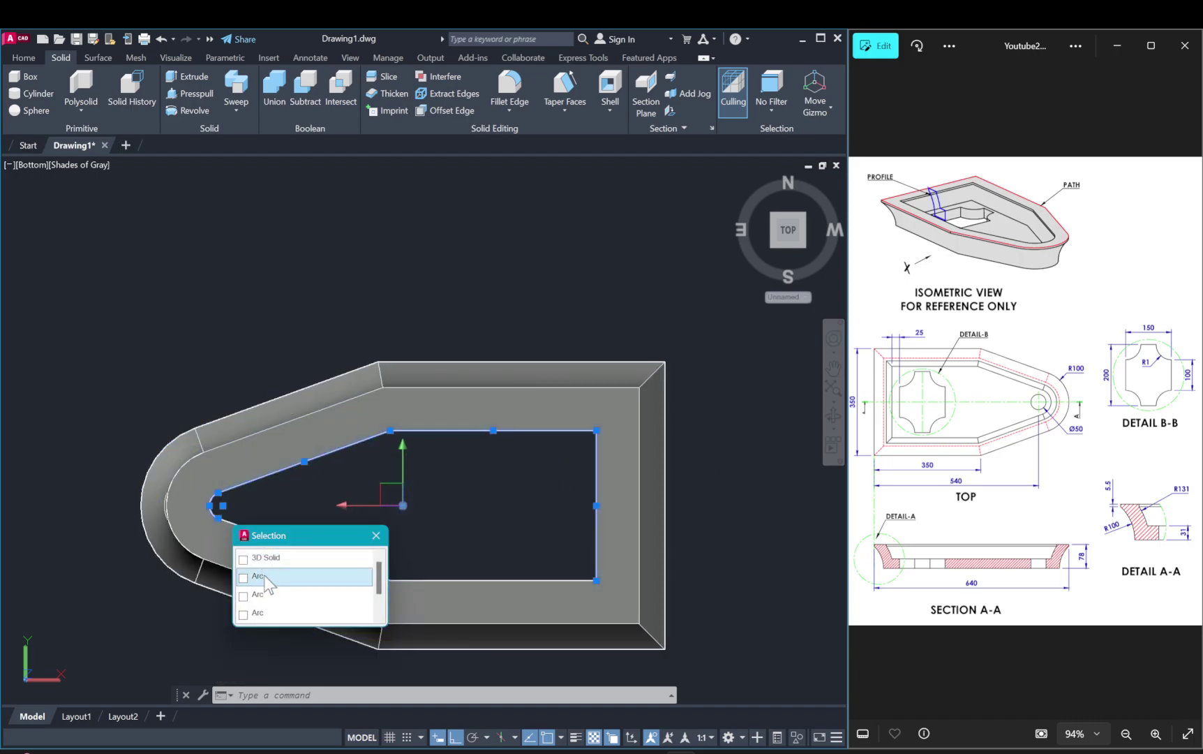
{"action": "key", "text": "Escape"}
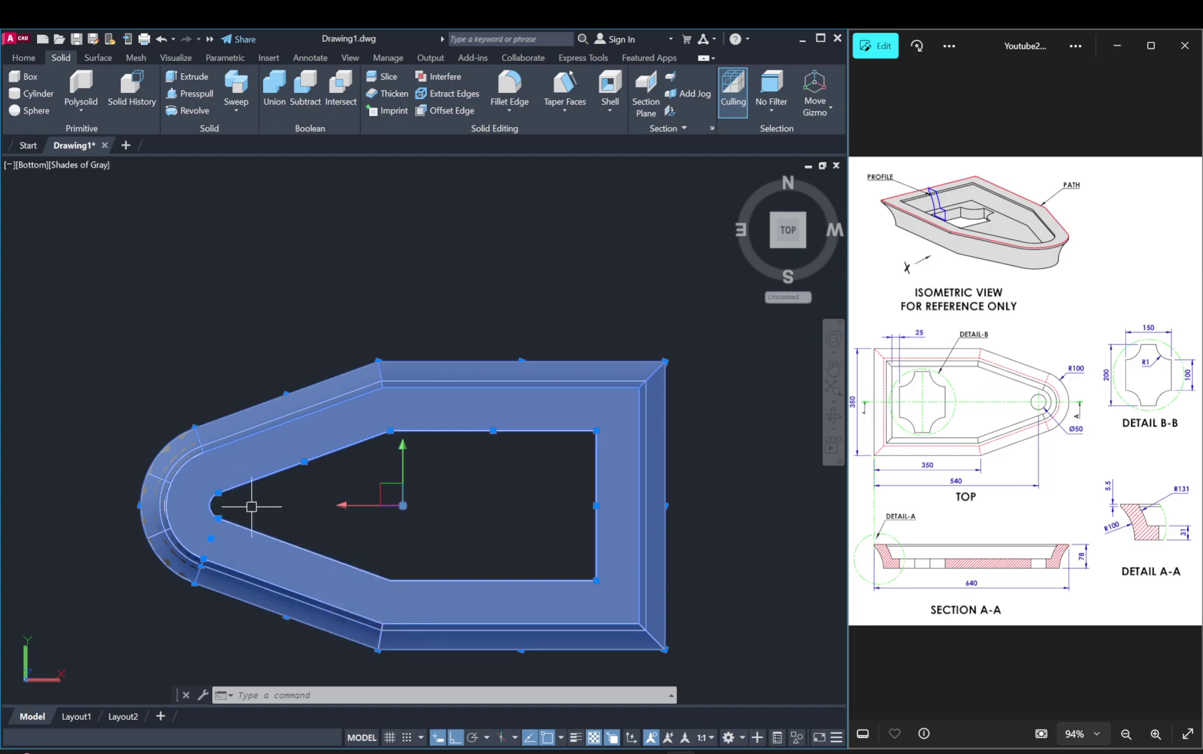
{"action": "left_click", "coordinate": [251, 504]}
{"action": "key", "text": "Escape"}
{"action": "key", "text": "Escape"}
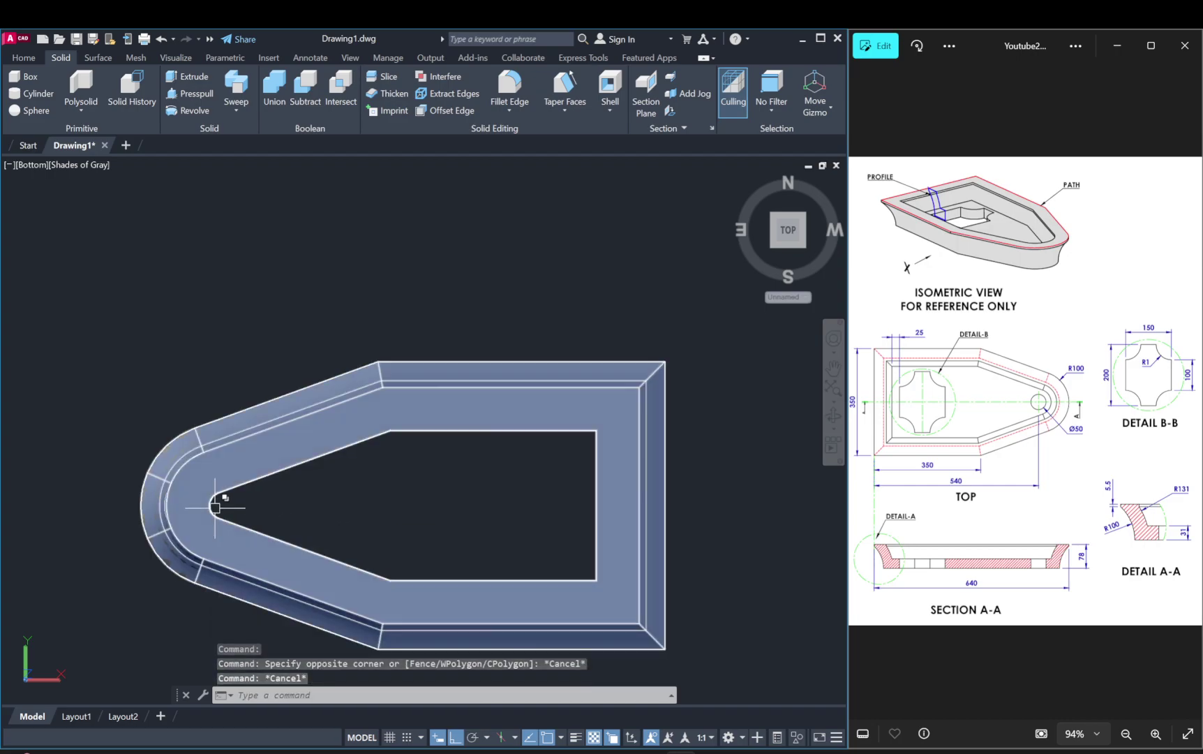
{"action": "left_click", "coordinate": [217, 502]}
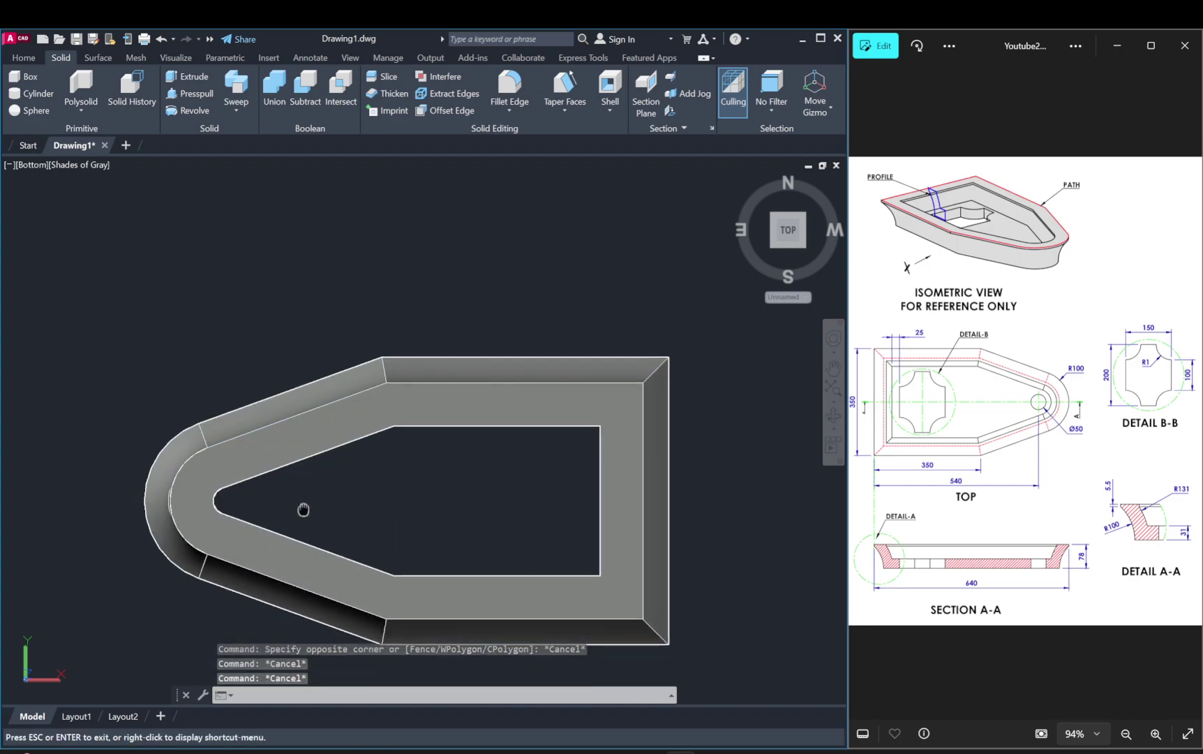
Step: Select the bow arc, slanted, lower and right inner edges through selection cycling
{"action": "middle_click_drag", "start_coordinate": [304, 499], "coordinate": [213, 488], "text": "shift"}
{"action": "left_click", "coordinate": [208, 489]}
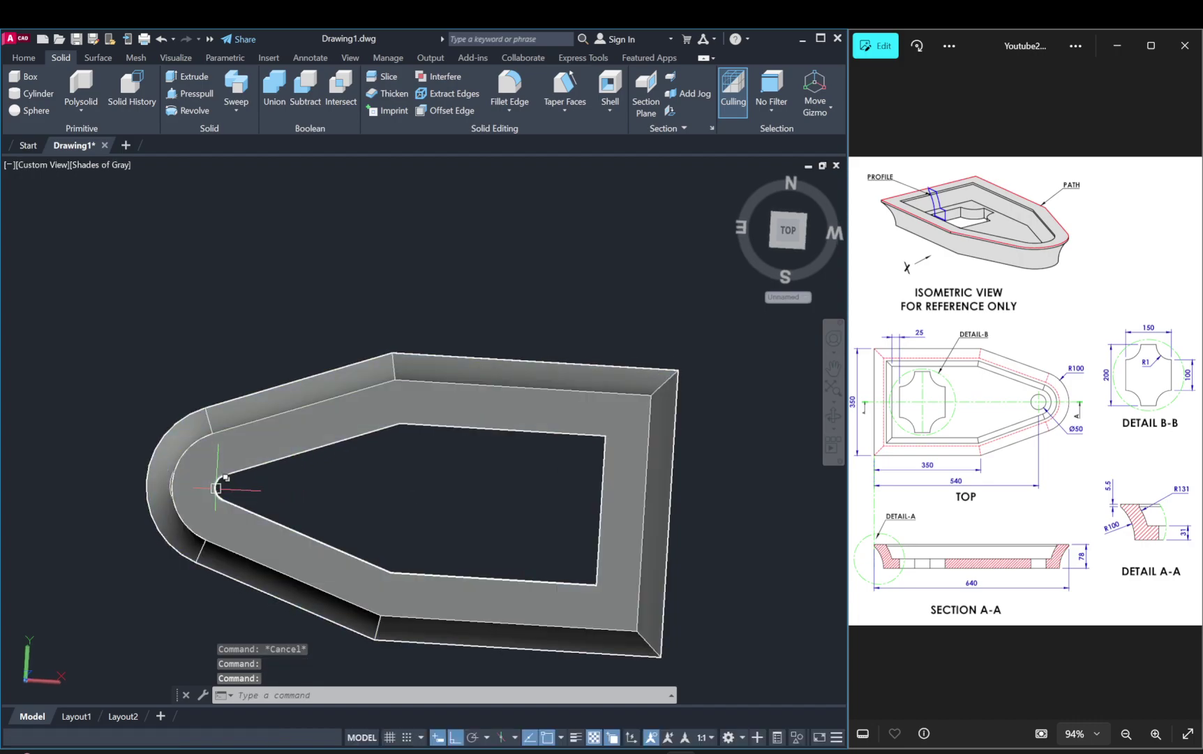
{"action": "left_click", "coordinate": [220, 484], "text": "ctrl"}
{"action": "left_click", "coordinate": [273, 537]}
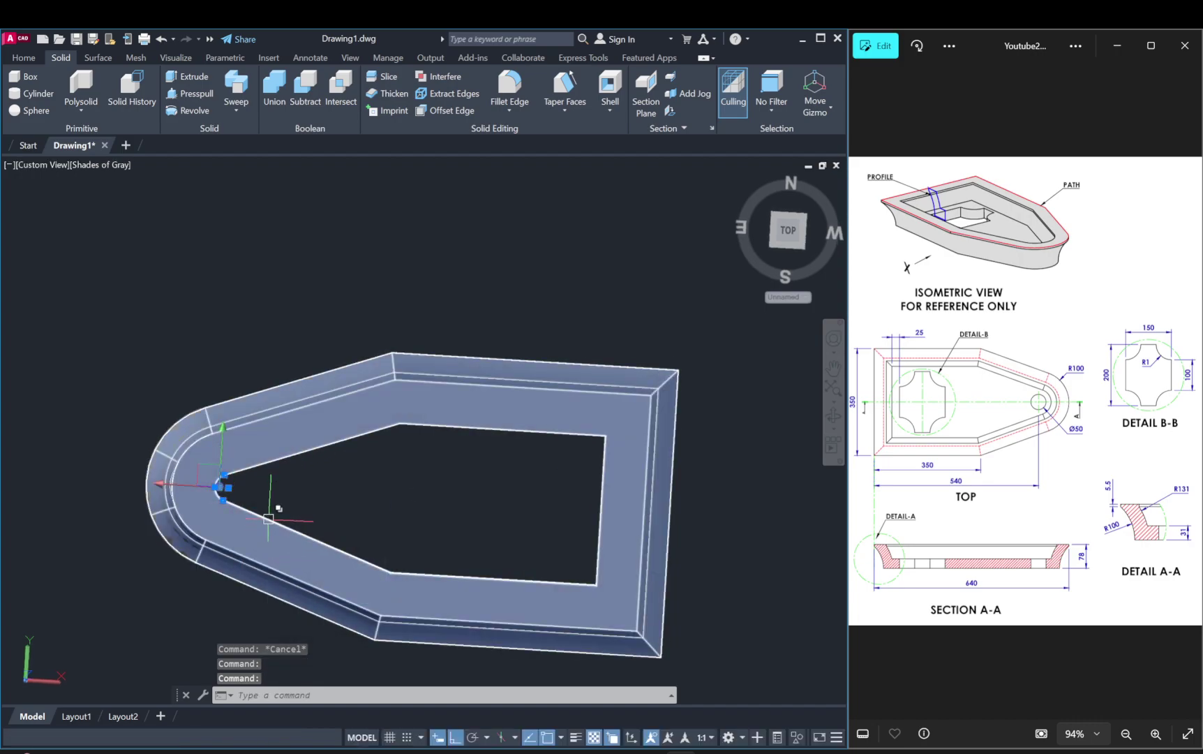
{"action": "left_click", "coordinate": [279, 523], "text": "ctrl"}
{"action": "left_click", "coordinate": [342, 588]}
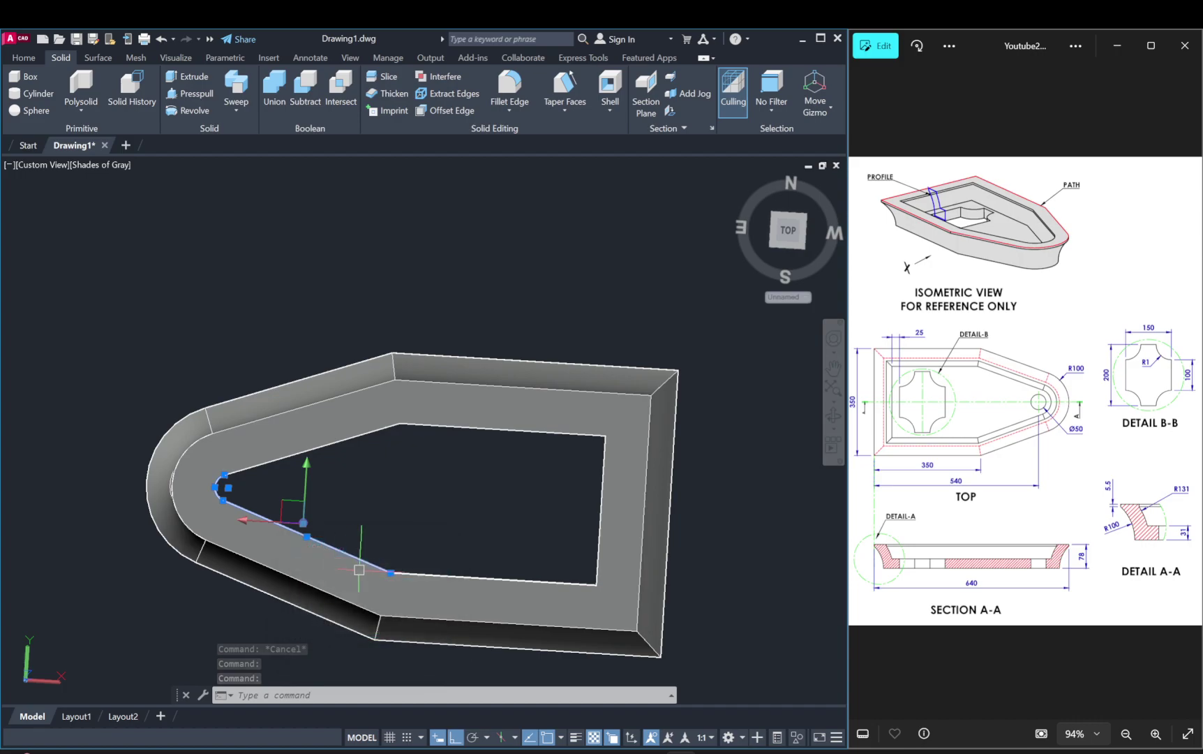
{"action": "left_click", "coordinate": [411, 564], "text": "ctrl"}
{"action": "left_click", "coordinate": [457, 645]}
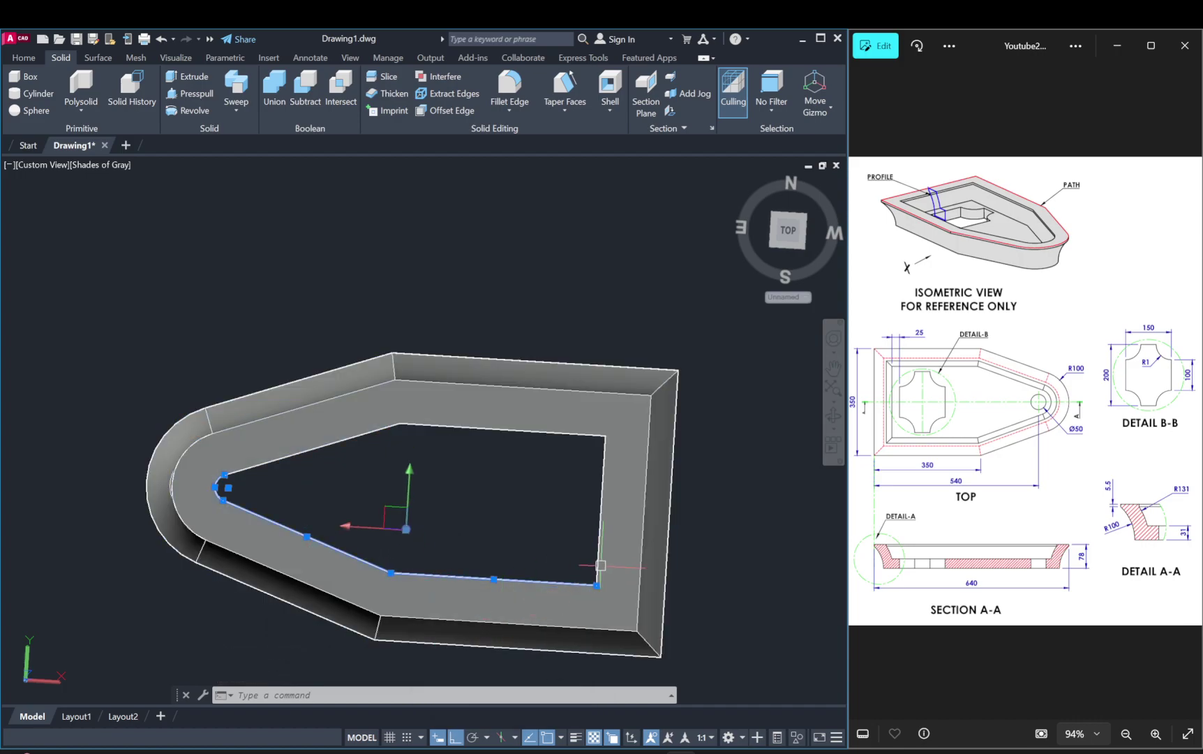
{"action": "left_click", "coordinate": [600, 554], "text": "ctrl"}
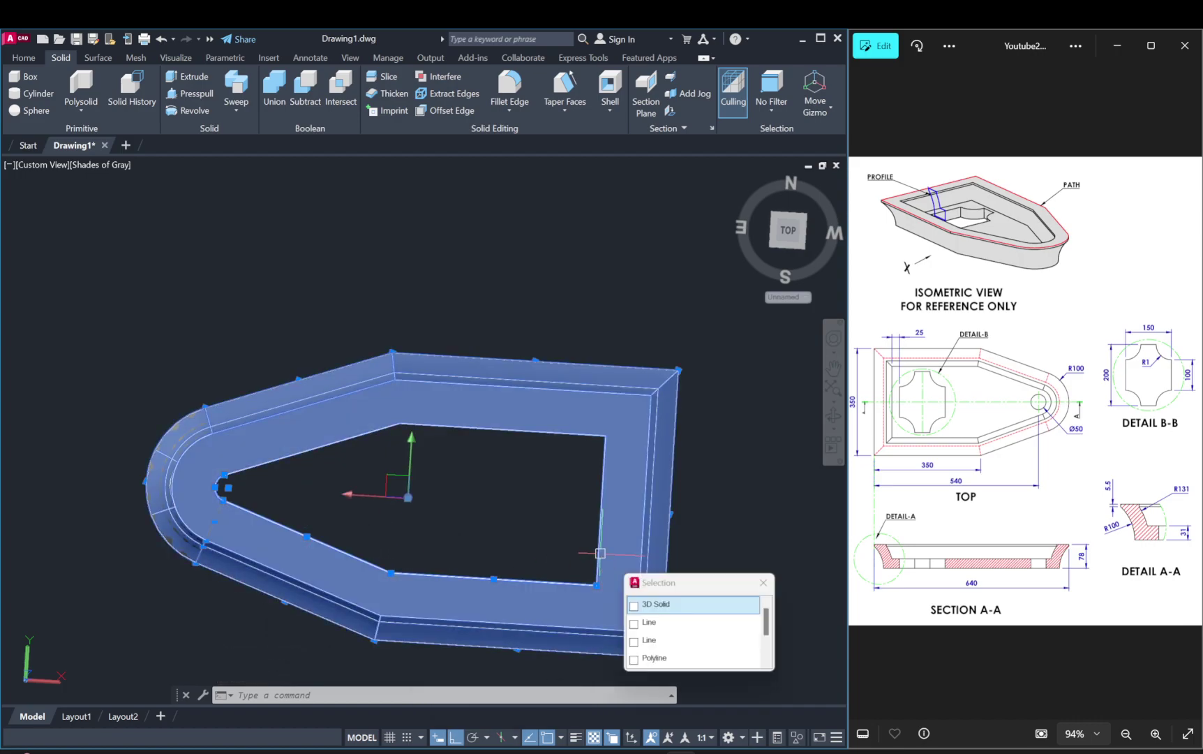
{"action": "left_click", "coordinate": [656, 623]}
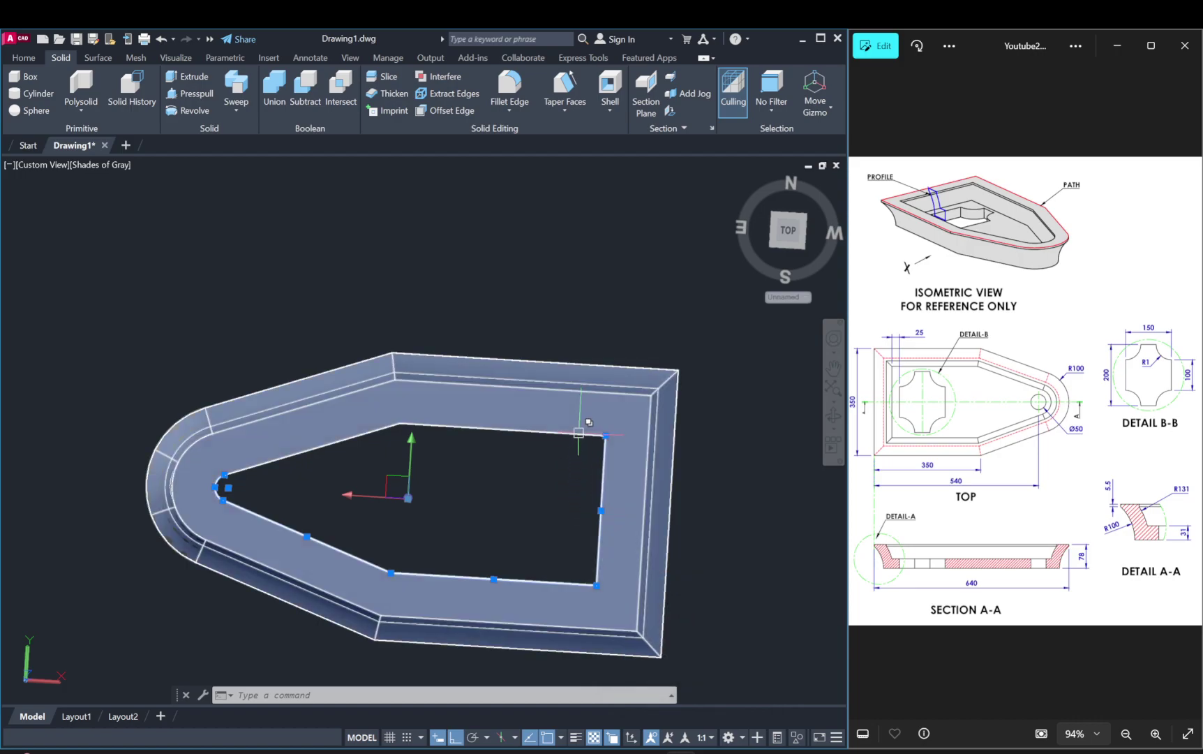
Step: Add the top and upper-left inner edges and join all six into one spline
{"action": "left_click", "coordinate": [579, 432], "text": "ctrl"}
{"action": "left_click", "coordinate": [630, 502]}
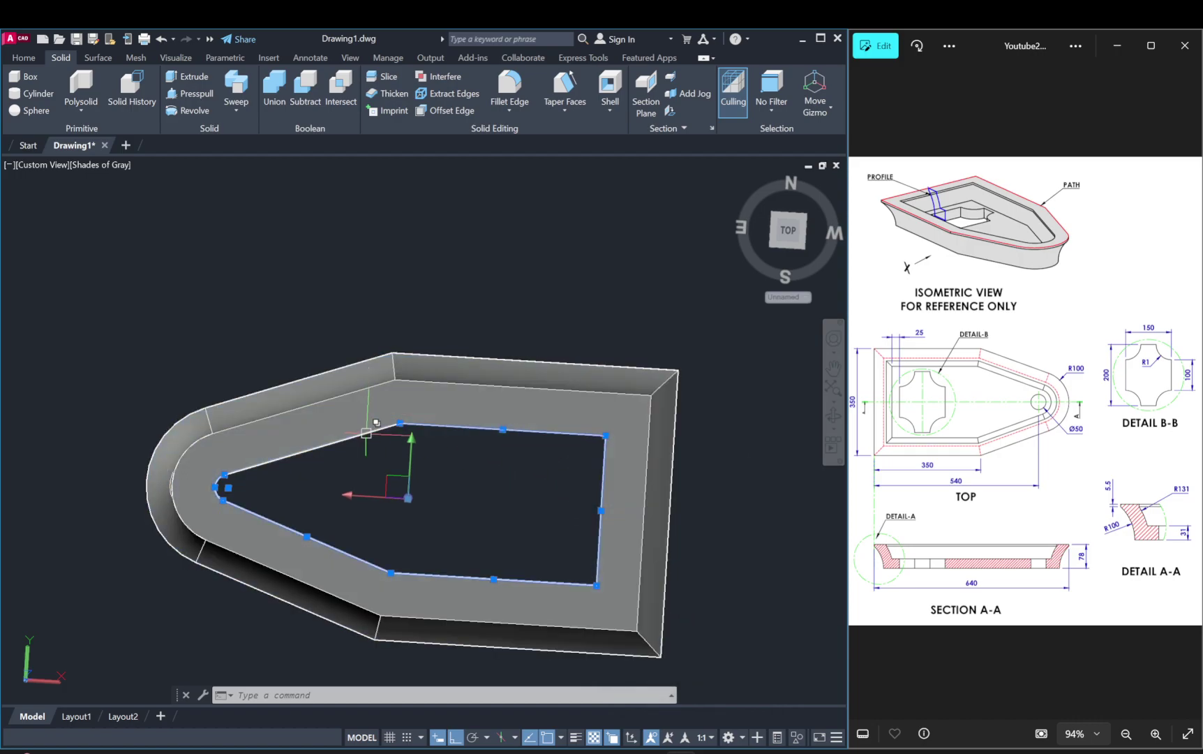
{"action": "left_click", "coordinate": [366, 433], "text": "ctrl"}
{"action": "left_click", "coordinate": [417, 486]}
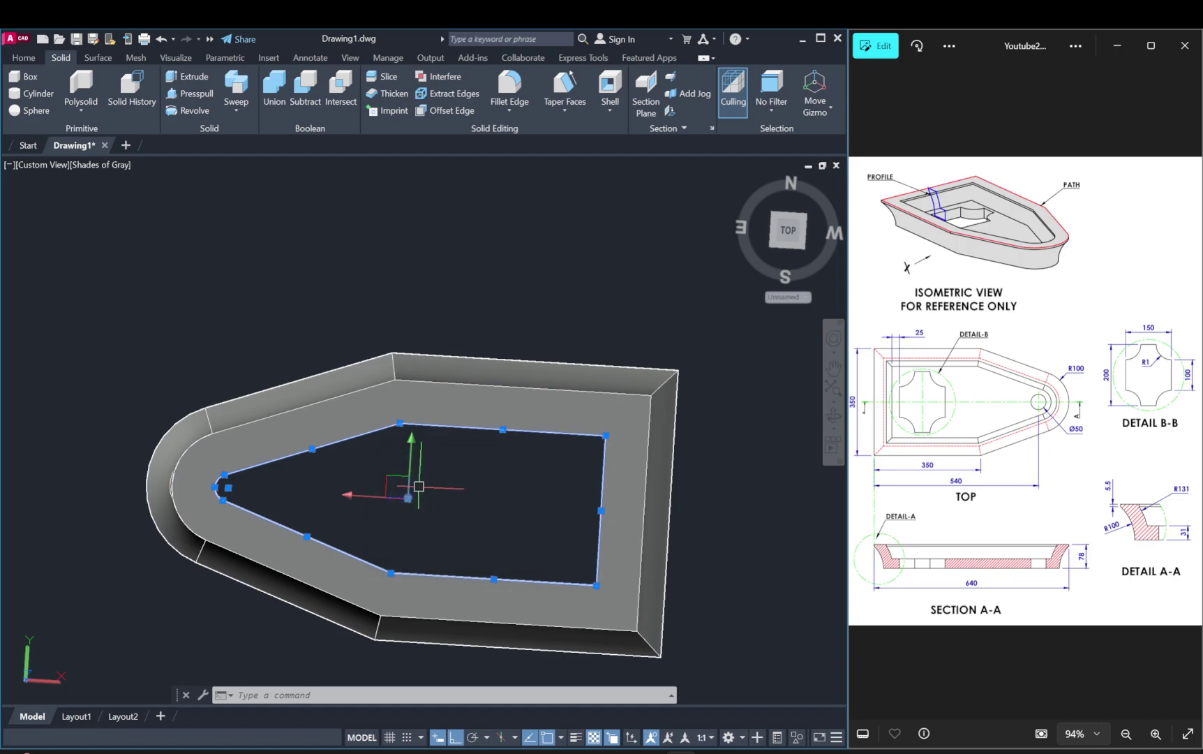
{"action": "type", "text": "j"}
{"action": "key", "text": "Return"}
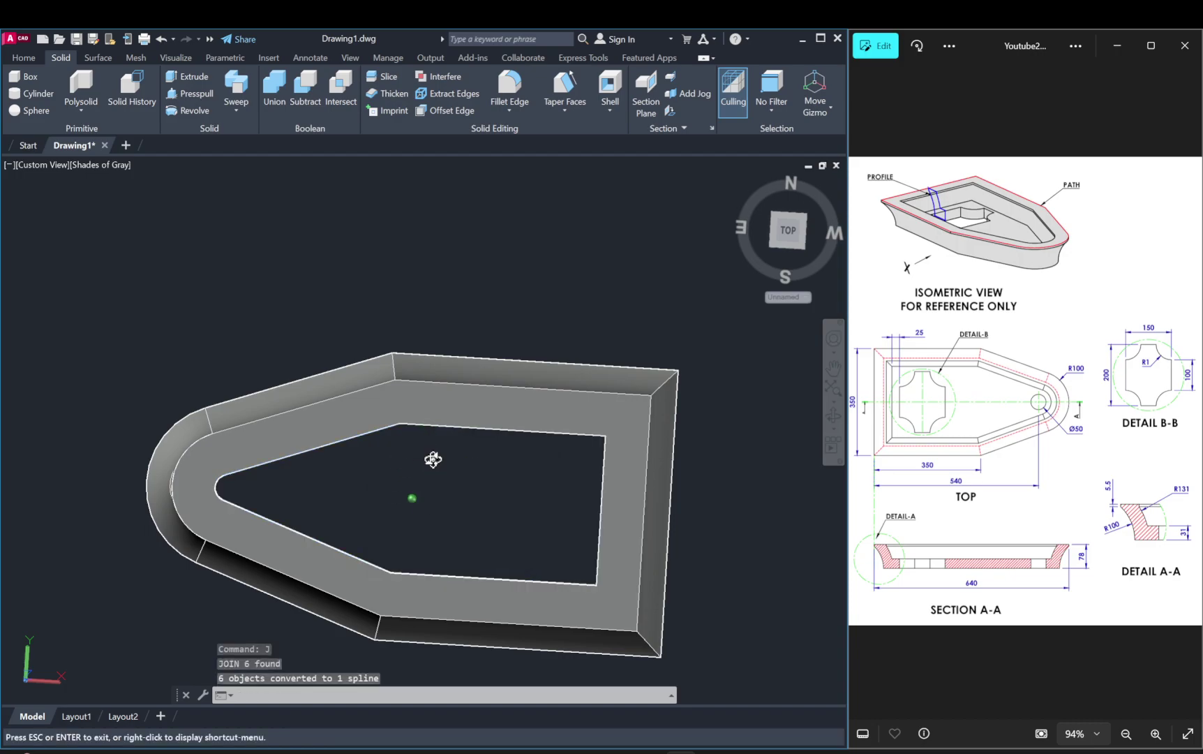
{"action": "mouse_move", "coordinate": [432, 457]}
{"action": "middle_mouse_down", "text": "shift"}
{"action": "mouse_move", "coordinate": [457, 596]}
{"action": "mouse_move", "coordinate": [453, 506]}
{"action": "middle_mouse_up", "text": "shift"}
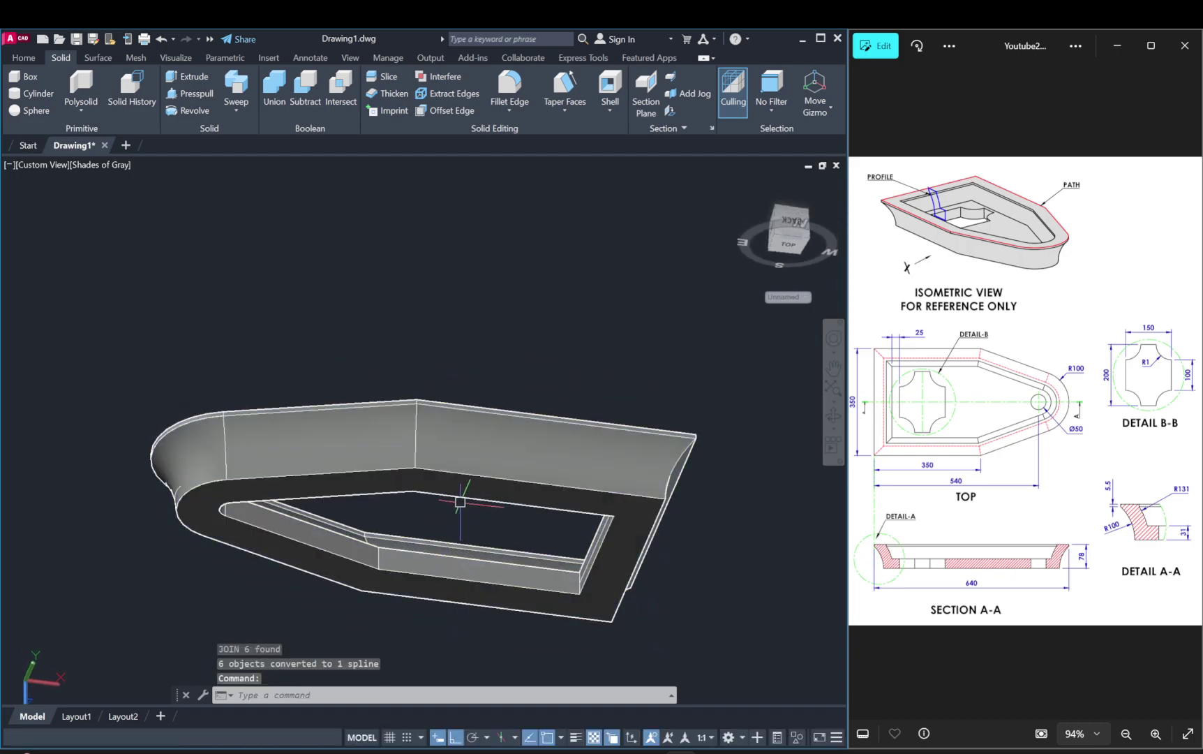
{"action": "left_click", "coordinate": [463, 499]}
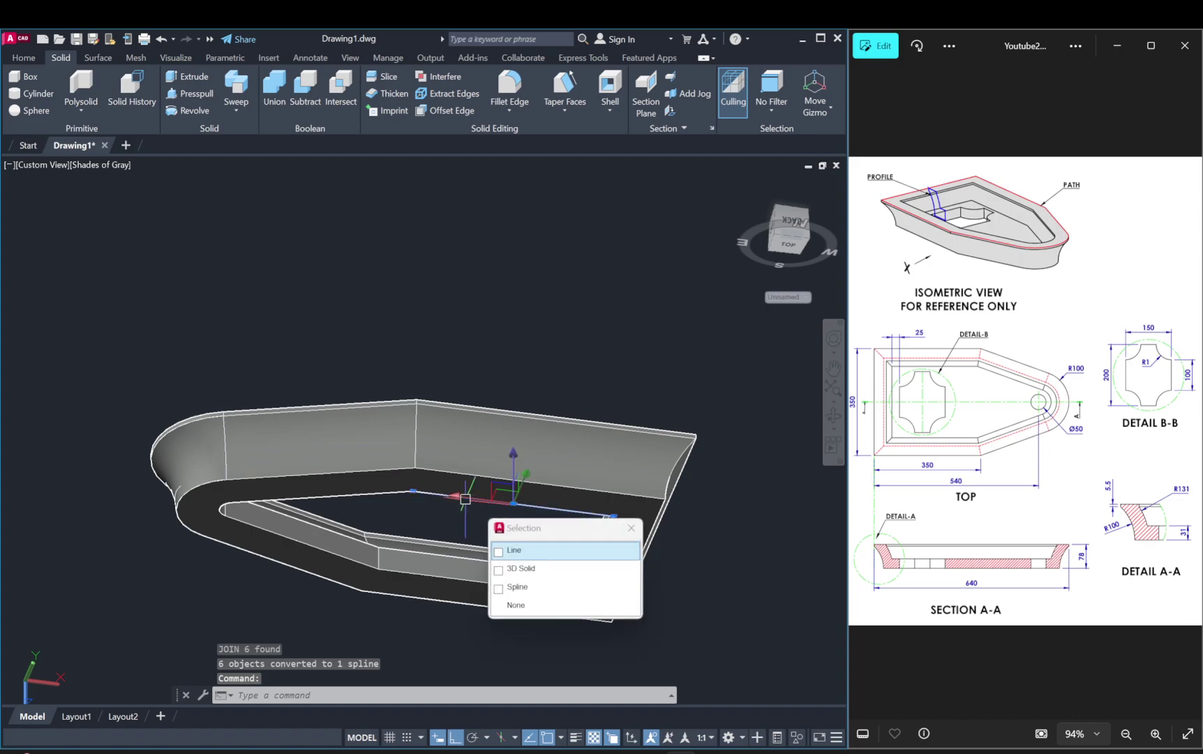
{"action": "left_click", "coordinate": [520, 586]}
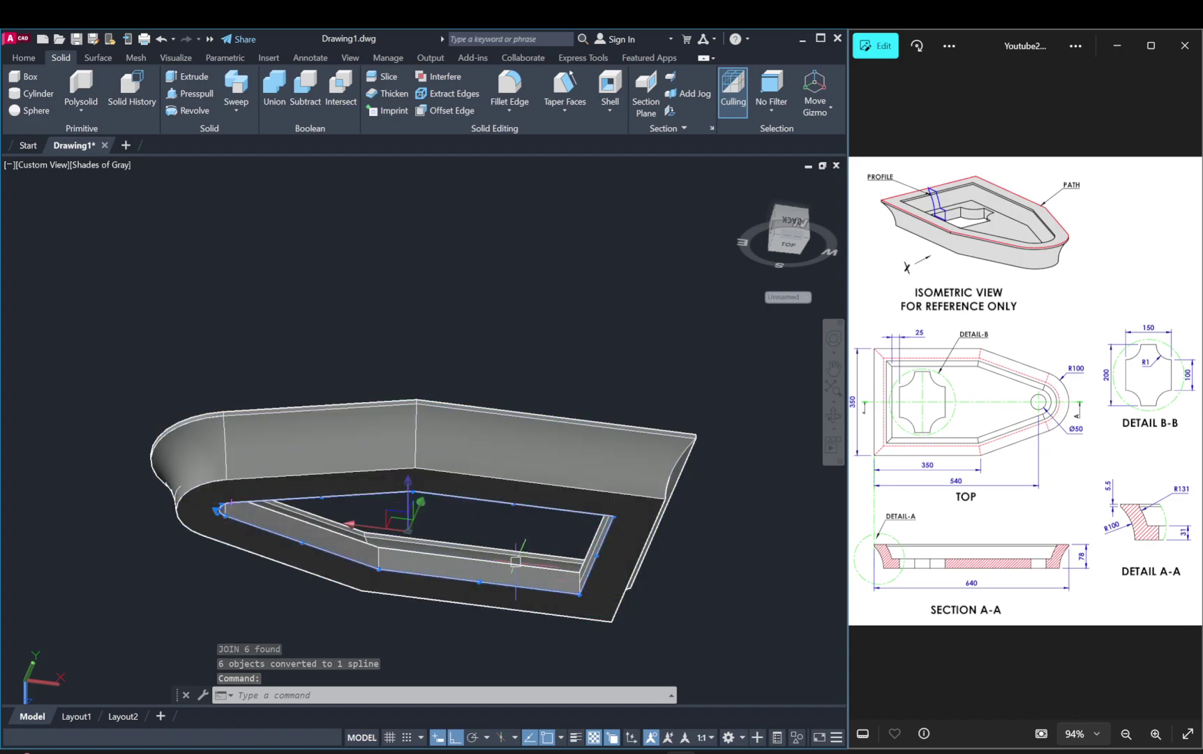
{"action": "left_click", "coordinate": [26, 58]}
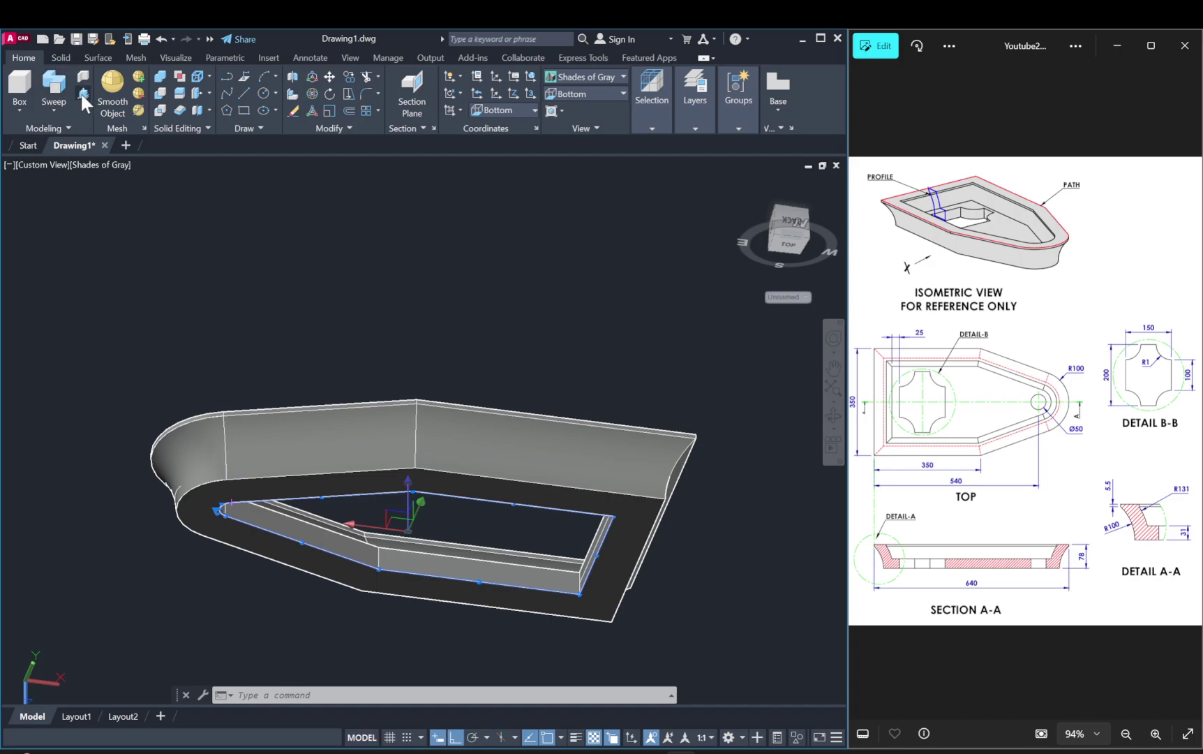
{"action": "left_click", "coordinate": [82, 94]}
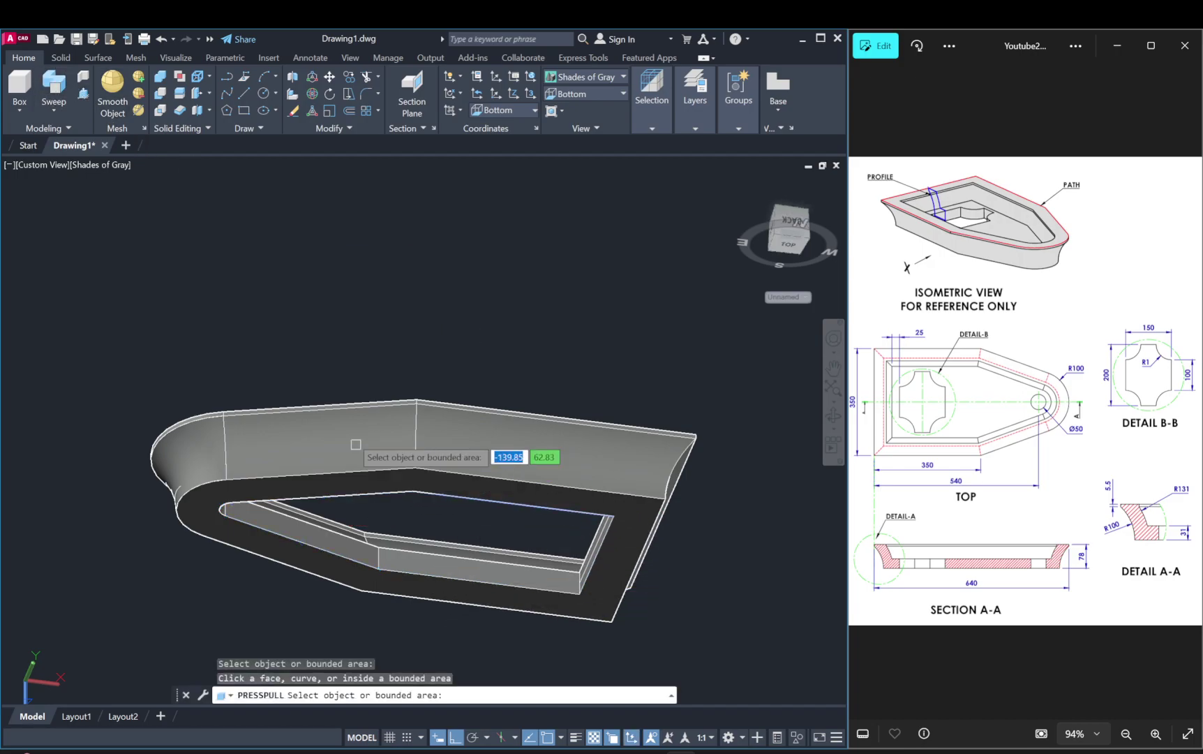
{"action": "key", "text": "Escape"}
{"action": "left_click", "coordinate": [72, 133]}
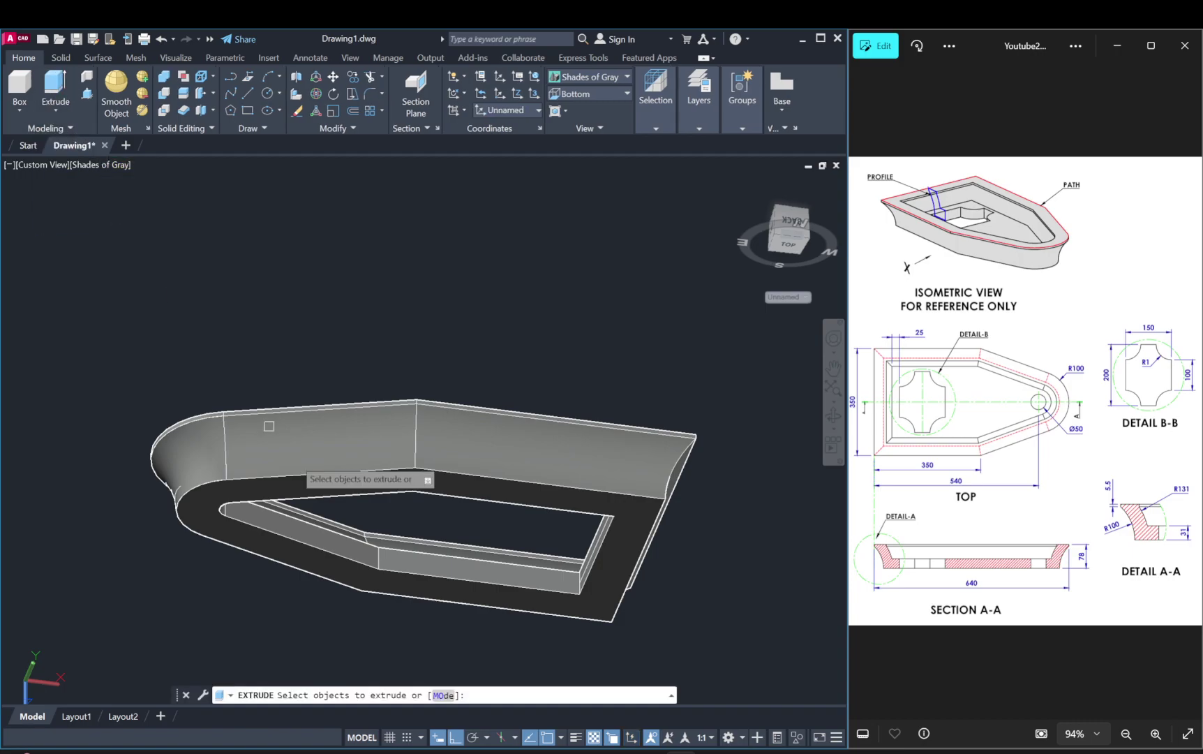
{"action": "left_click", "coordinate": [498, 503]}
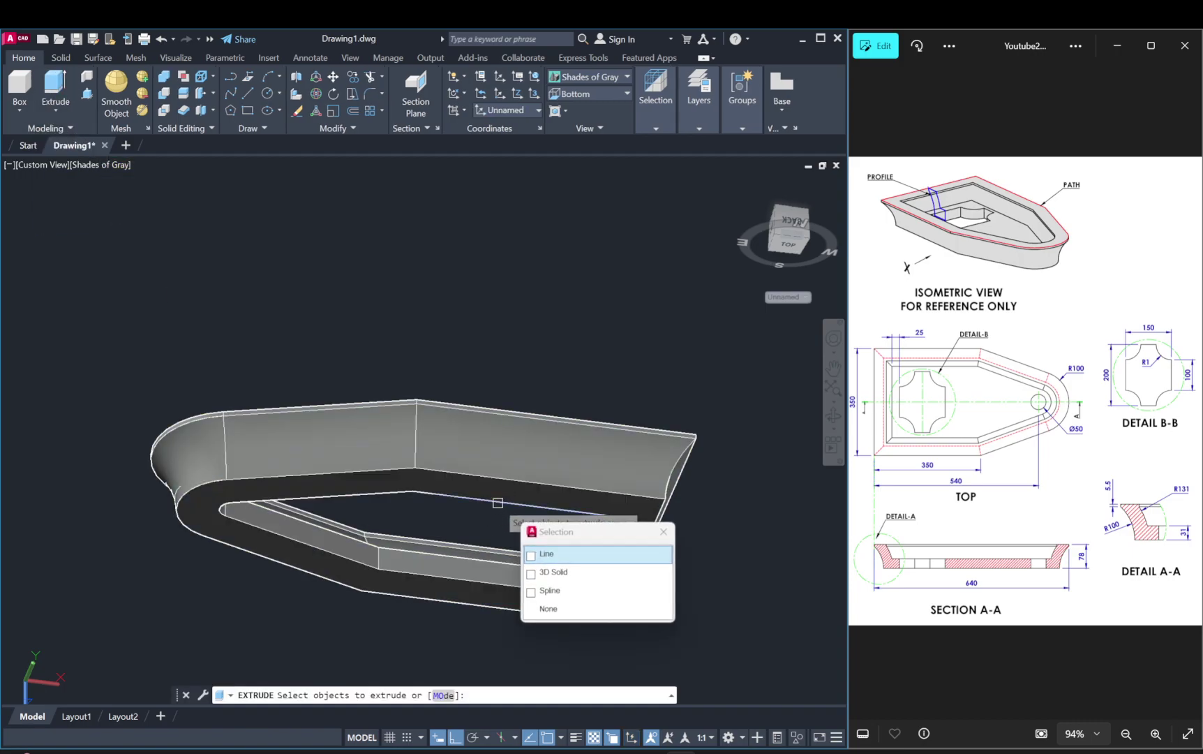
{"action": "left_click", "coordinate": [548, 573]}
{"action": "key", "text": "Return"}
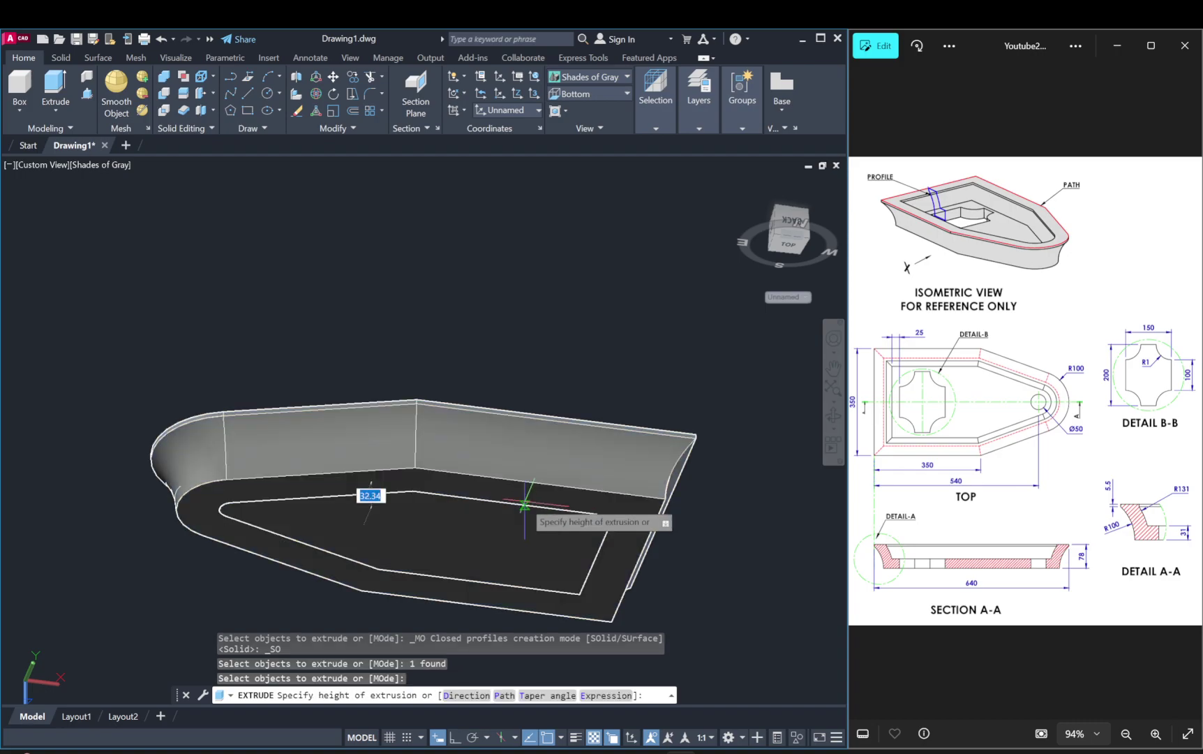
{"action": "middle_click_drag", "start_coordinate": [534, 443], "coordinate": [544, 608], "text": "shift"}
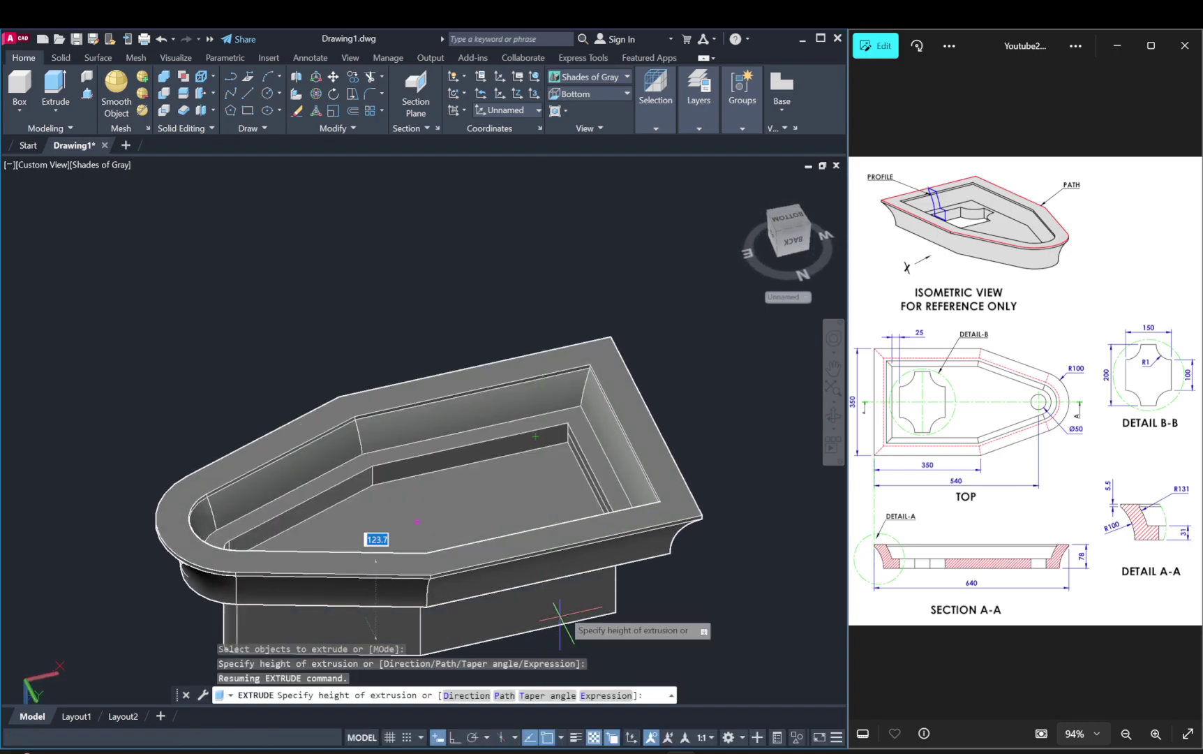
{"action": "scroll", "coordinate": [615, 502], "scroll_direction": "up", "scroll_amount": 5}
{"action": "scroll", "coordinate": [615, 502], "scroll_direction": "up", "scroll_amount": 3}
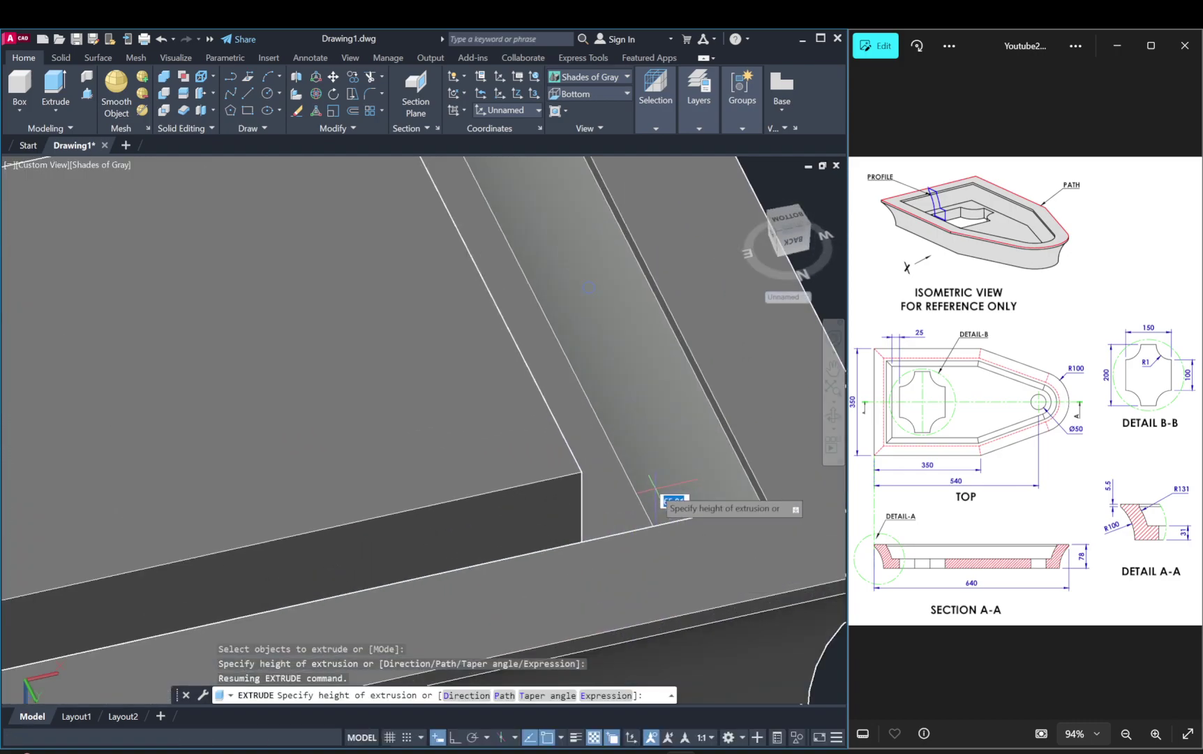
{"action": "middle_click_drag", "start_coordinate": [647, 540], "coordinate": [607, 621], "text": "shift"}
{"action": "scroll", "coordinate": [608, 621], "scroll_direction": "down", "scroll_amount": 2}
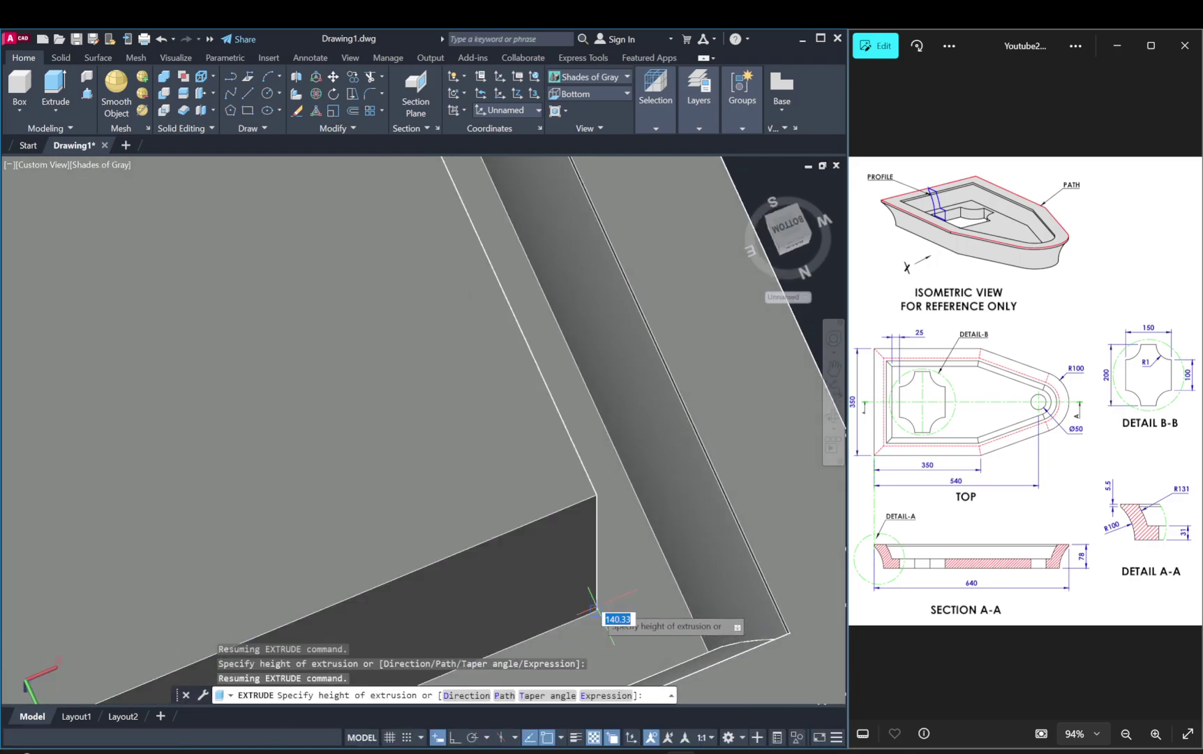
{"action": "scroll", "coordinate": [609, 597], "scroll_direction": "down", "scroll_amount": 5}
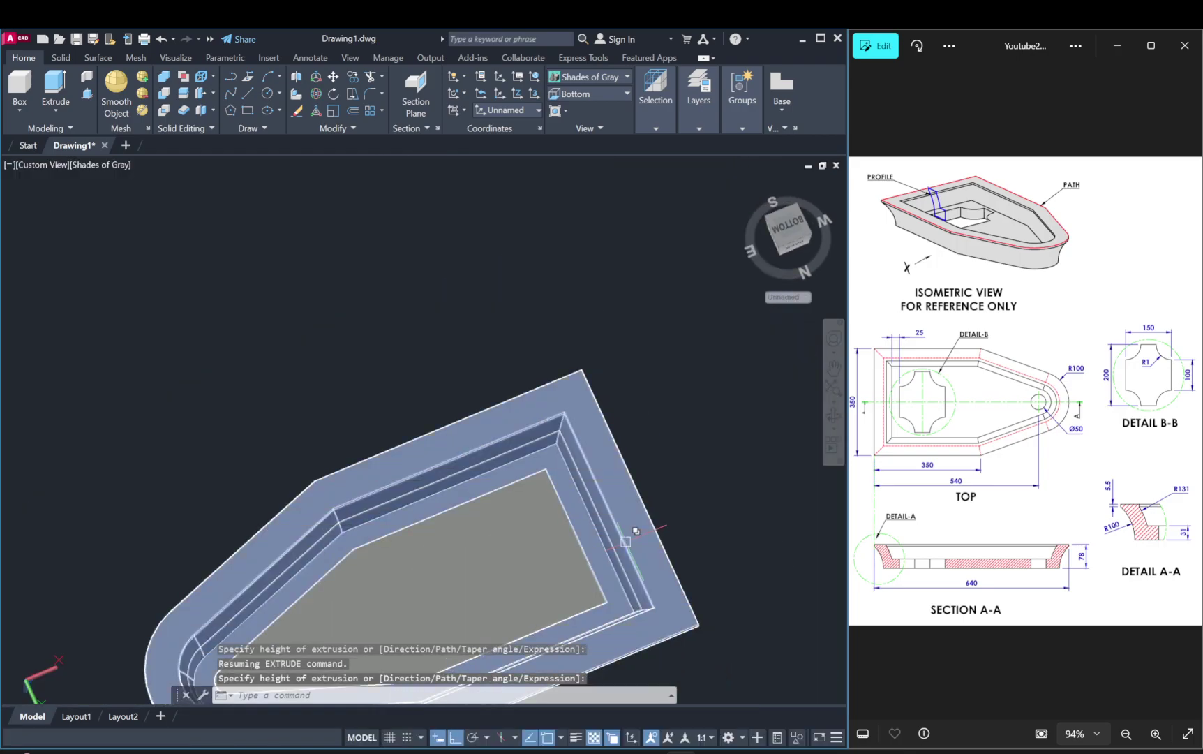
{"action": "key", "text": "Escape"}
{"action": "key", "text": "Escape"}
{"action": "mouse_move", "coordinate": [626, 540]}
{"action": "middle_mouse_down", "text": "shift"}
{"action": "mouse_move", "coordinate": [653, 376]}
{"action": "mouse_move", "coordinate": [655, 411]}
{"action": "mouse_move", "coordinate": [634, 428]}
{"action": "mouse_move", "coordinate": [640, 459]}
{"action": "middle_mouse_up", "text": "shift"}
{"action": "scroll", "coordinate": [634, 428], "scroll_direction": "down", "scroll_amount": 3}
{"action": "scroll", "coordinate": [640, 460], "scroll_direction": "down", "scroll_amount": 3}
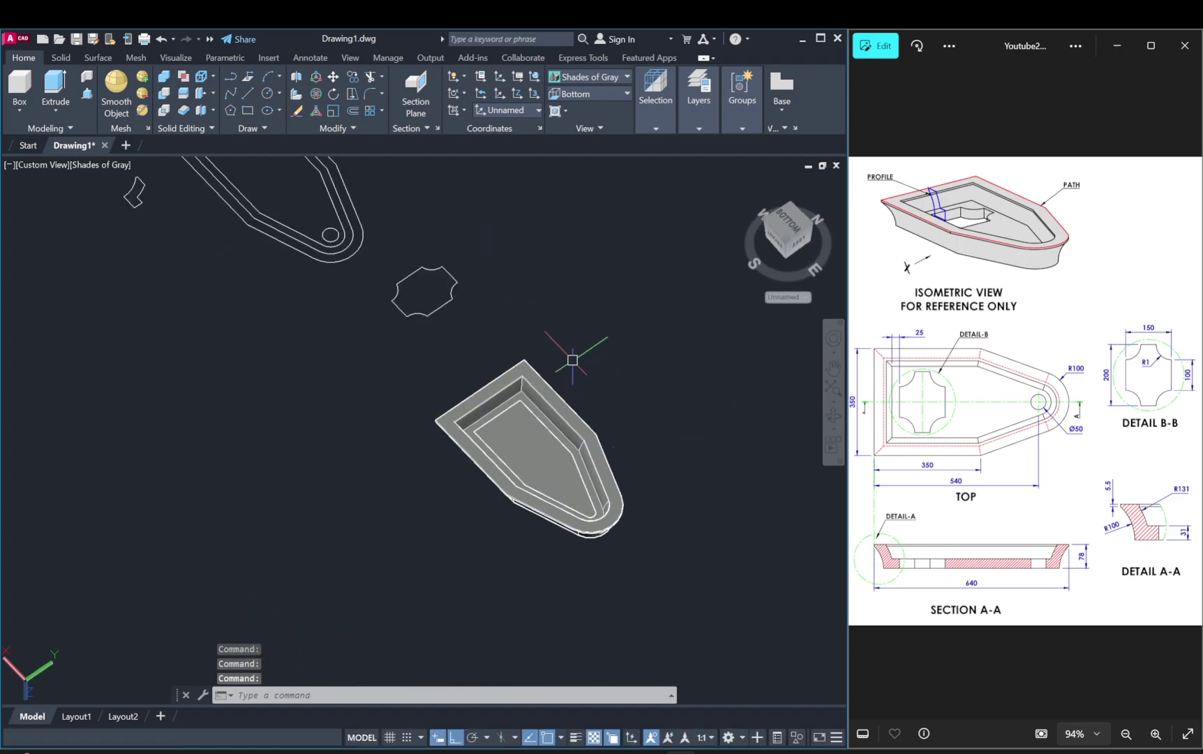
Step: Move the small circle by its centre onto the tray floor, concentric with the bow arc
{"action": "scroll", "coordinate": [341, 233], "scroll_direction": "up", "scroll_amount": 3}
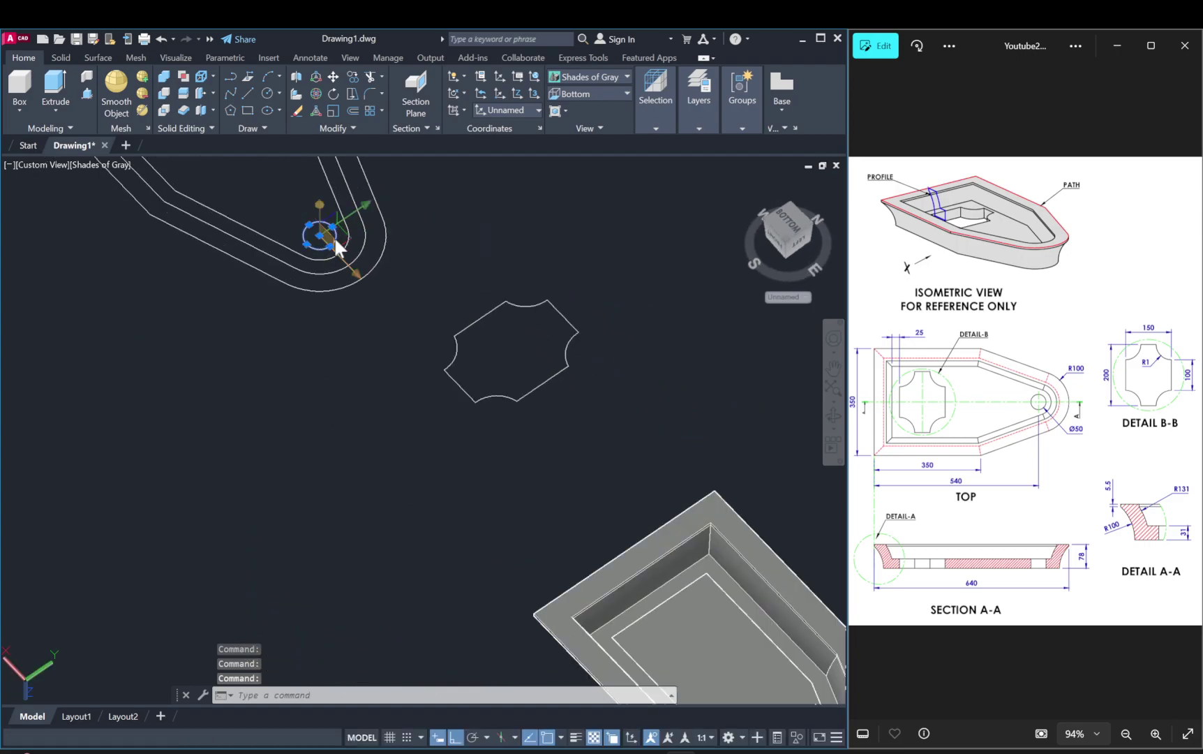
{"action": "type", "text": "m"}
{"action": "key", "text": "Return"}
{"action": "left_click", "coordinate": [321, 236]}
{"action": "scroll", "coordinate": [563, 440], "scroll_direction": "down", "scroll_amount": 5}
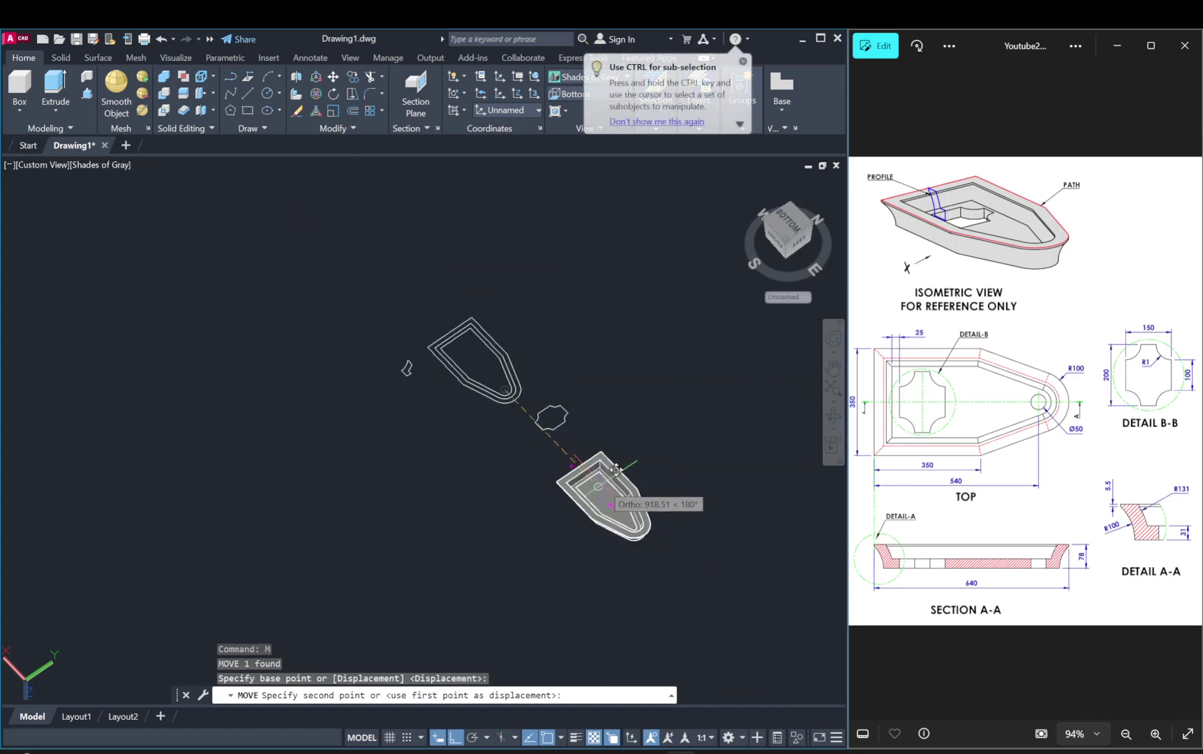
{"action": "scroll", "coordinate": [616, 469], "scroll_direction": "up", "scroll_amount": 5}
{"action": "scroll", "coordinate": [631, 548], "scroll_direction": "up", "scroll_amount": 2}
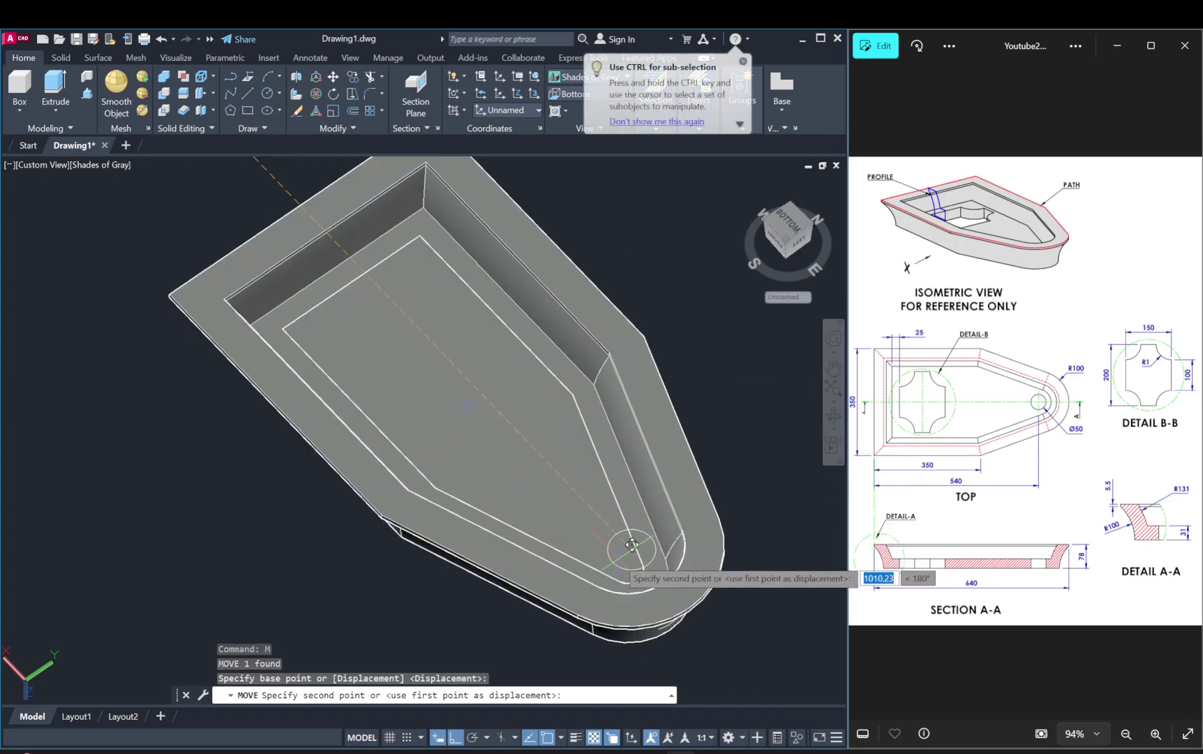
{"action": "scroll", "coordinate": [632, 548], "scroll_direction": "up", "scroll_amount": 3}
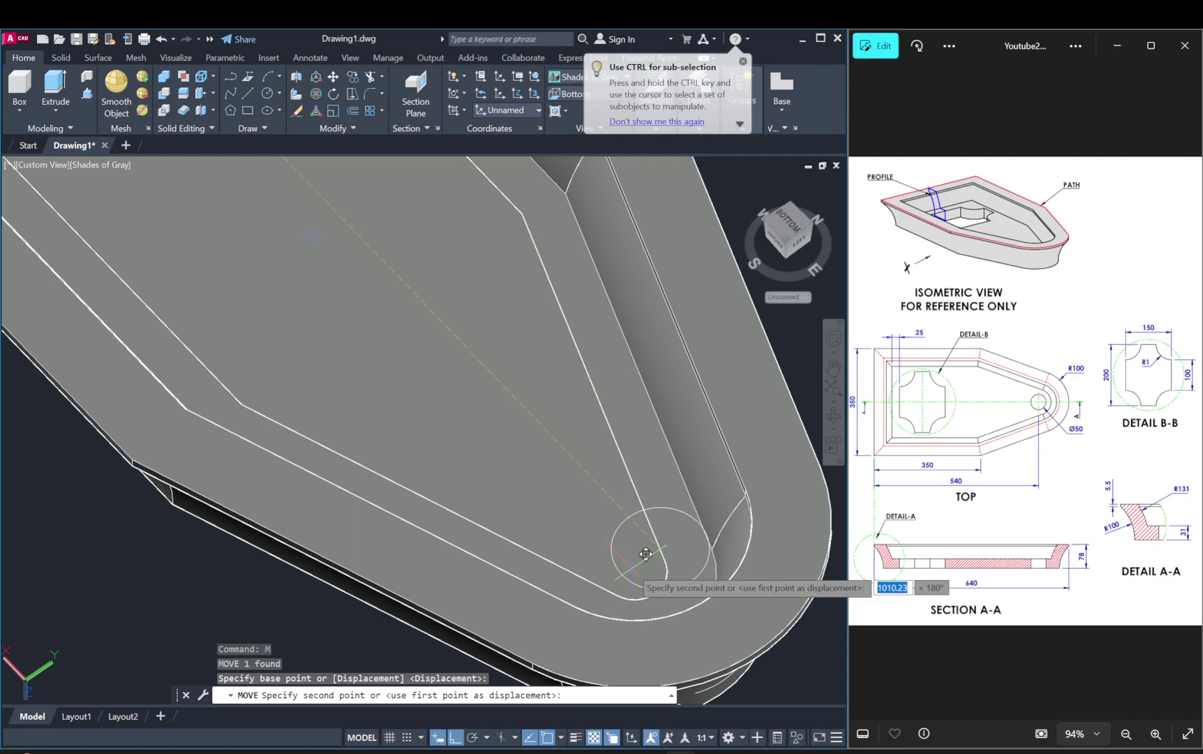
{"action": "middle_click_drag", "start_coordinate": [645, 554], "coordinate": [631, 486], "text": "shift"}
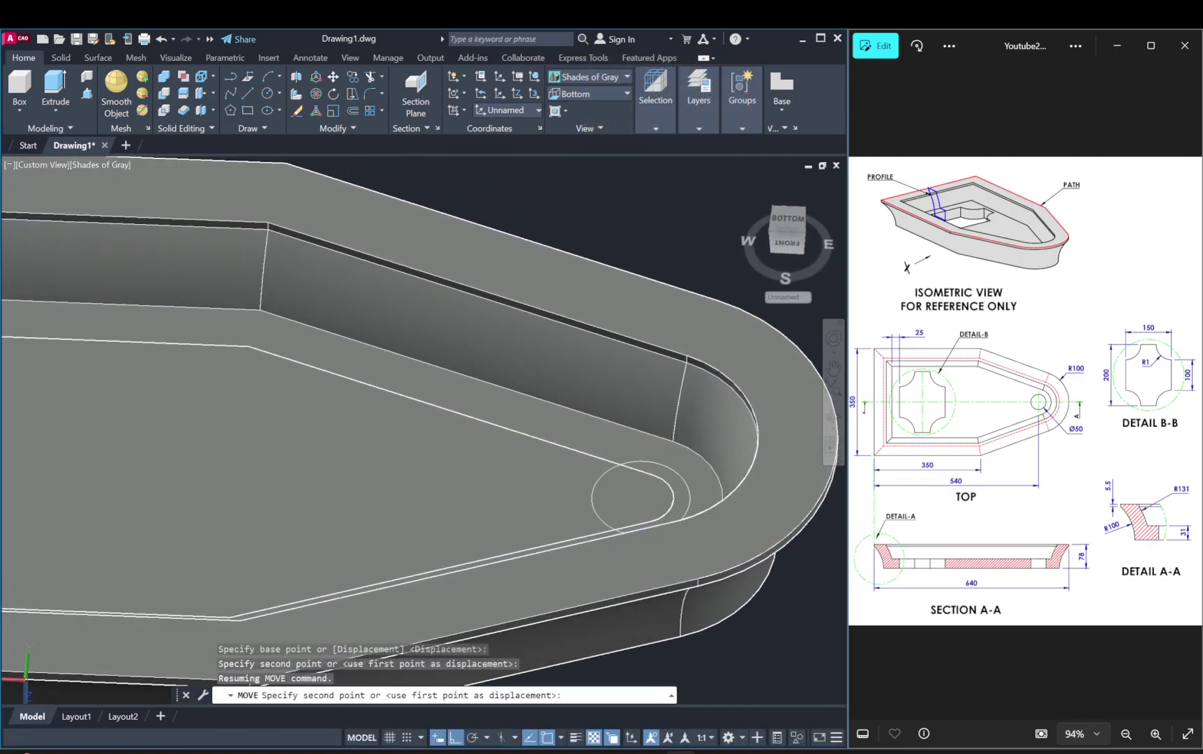
{"action": "key", "text": "Escape"}
{"action": "scroll", "coordinate": [577, 408], "scroll_direction": "down", "scroll_amount": 3}
{"action": "scroll", "coordinate": [619, 465], "scroll_direction": "up", "scroll_amount": 2}
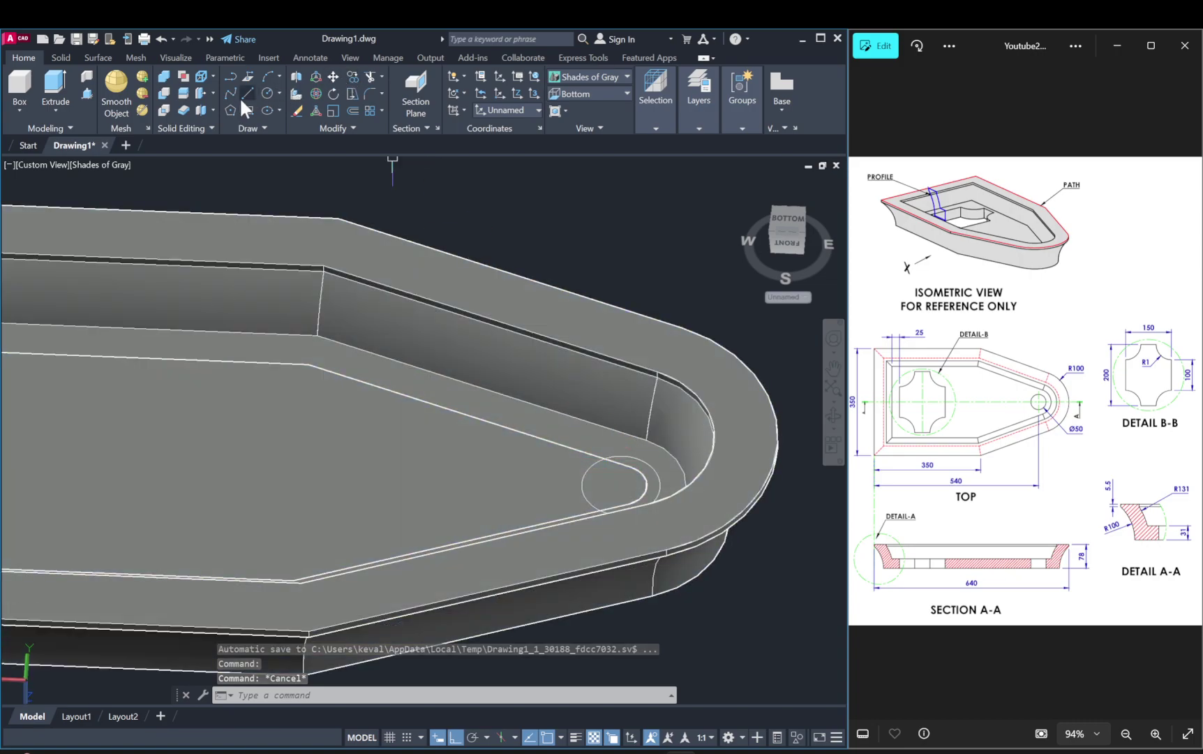
{"action": "left_click", "coordinate": [87, 95]}
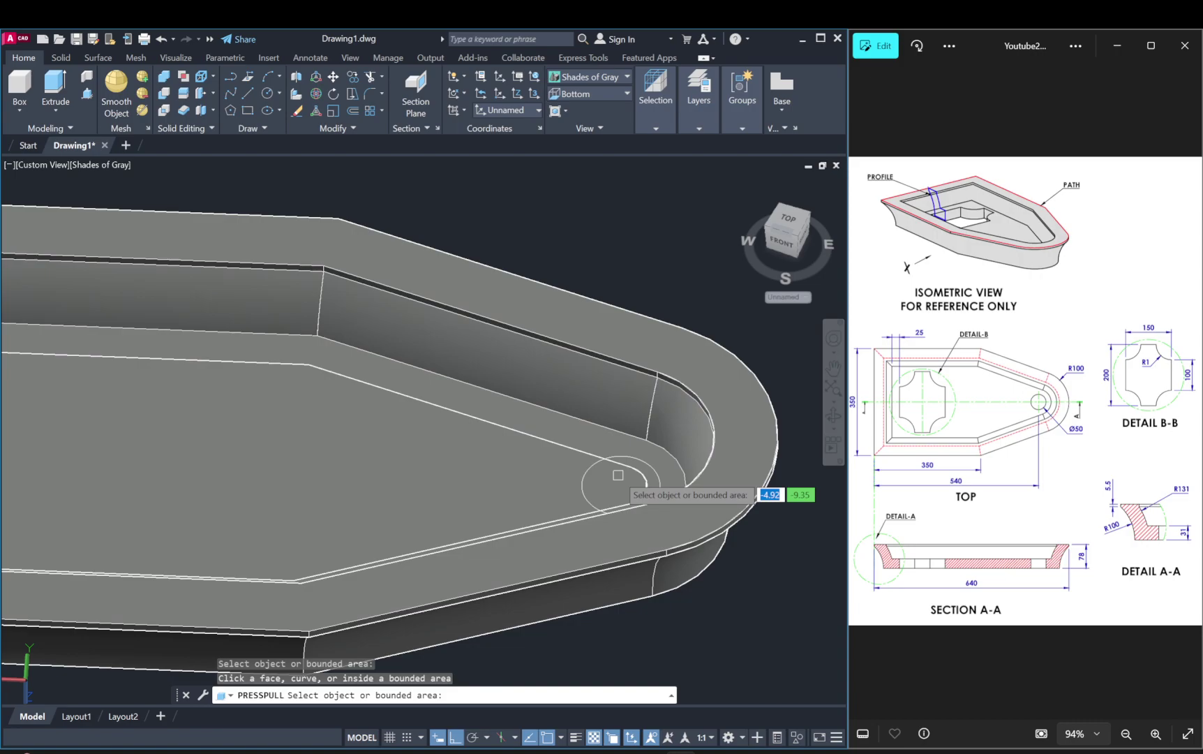
Step: Press-pull the area inside the bow circle downward into a cylinder below the bow
{"action": "left_click", "coordinate": [650, 472]}
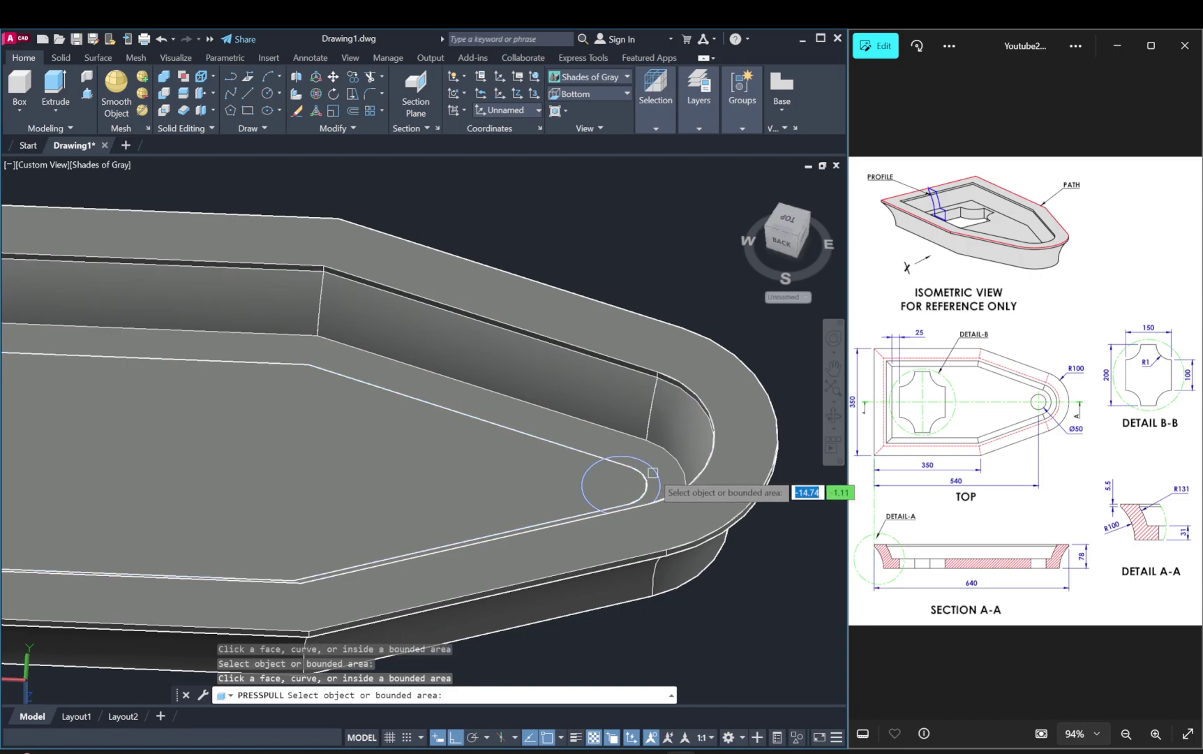
{"action": "left_click", "coordinate": [605, 497]}
{"action": "left_click", "coordinate": [679, 620]}
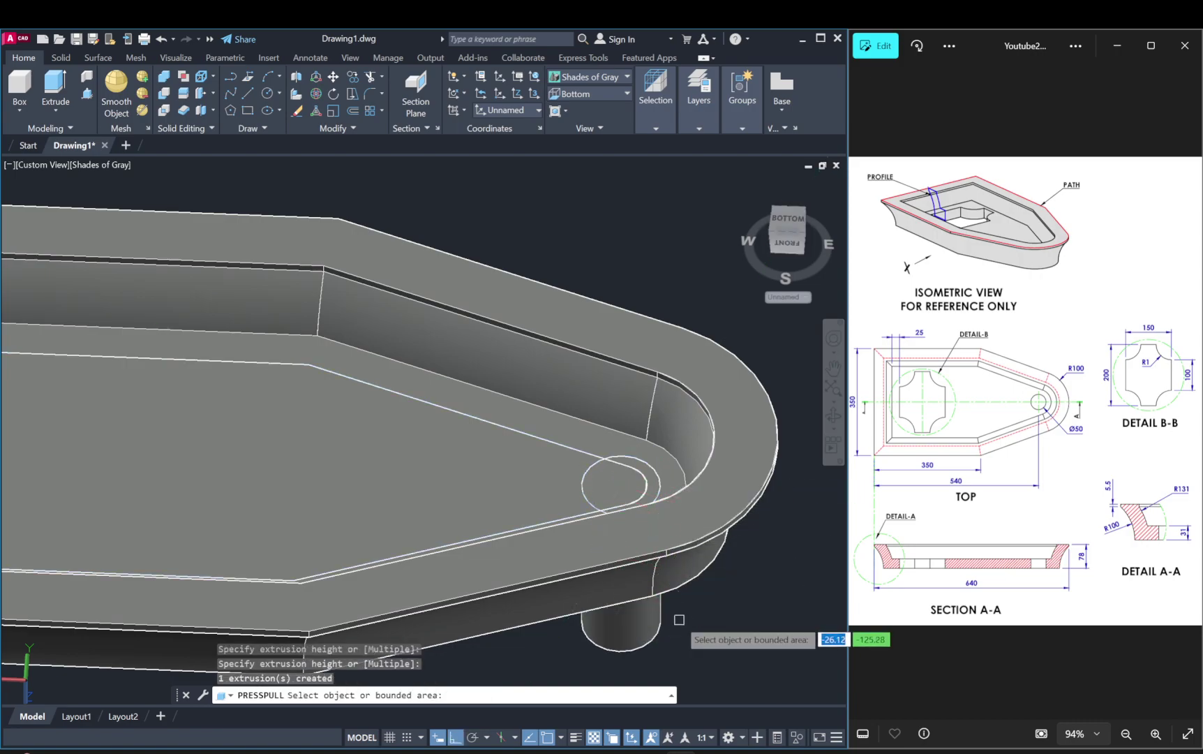
{"action": "key", "text": "Return"}
{"action": "scroll", "coordinate": [677, 618], "scroll_direction": "down", "scroll_amount": 5}
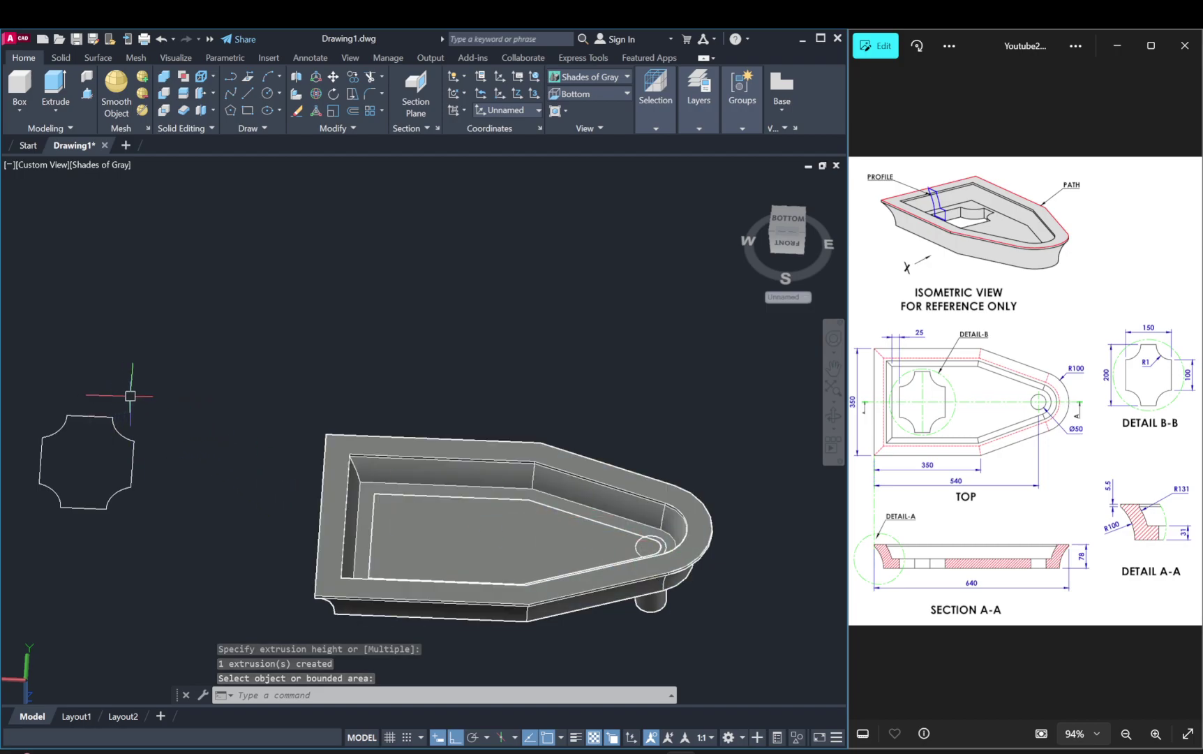
Step: Move the cross-shaped profile to the tray's inner corner, check it by orbiting, then undo the move
{"action": "left_click", "coordinate": [11, 567]}
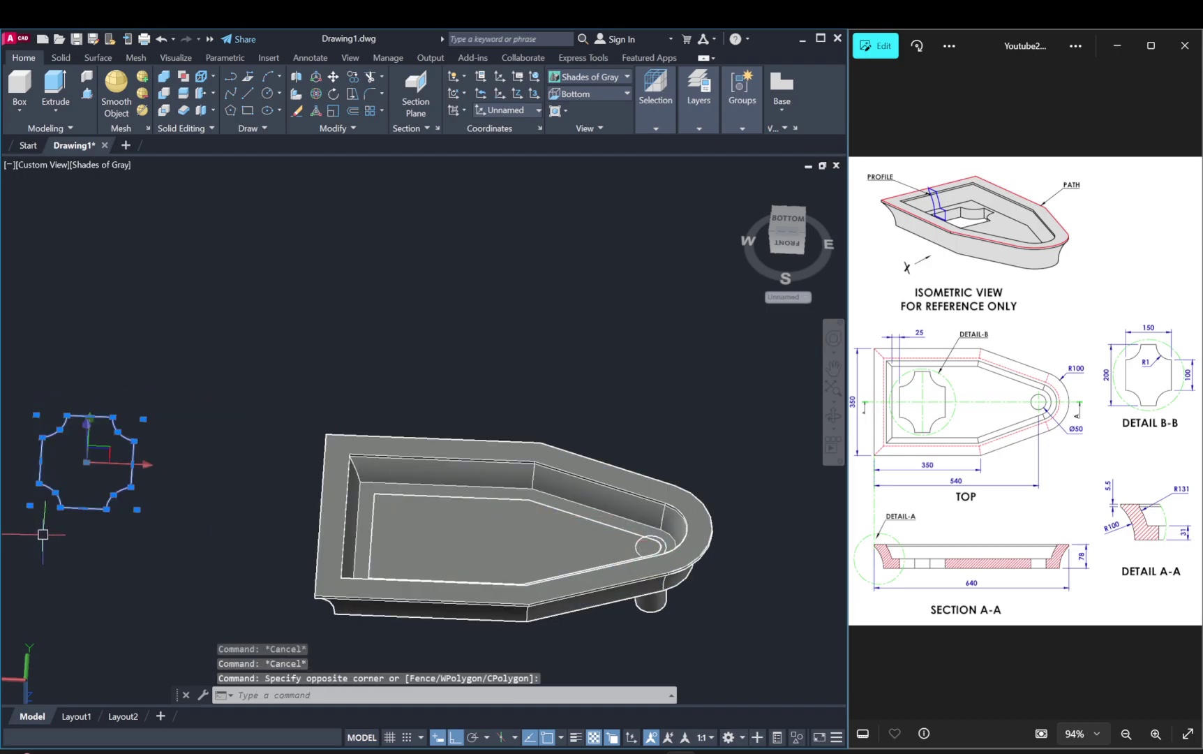
{"action": "type", "text": "m"}
{"action": "key", "text": "Return"}
{"action": "left_click", "coordinate": [39, 460]}
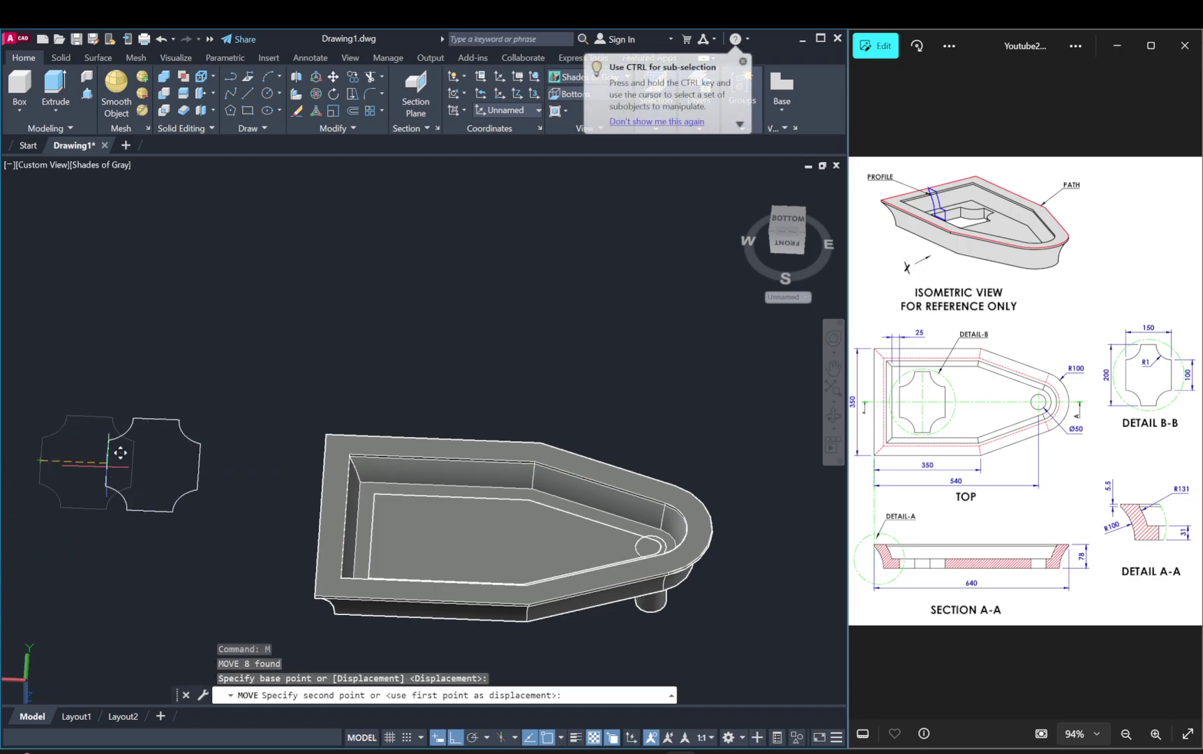
{"action": "left_click", "coordinate": [373, 543]}
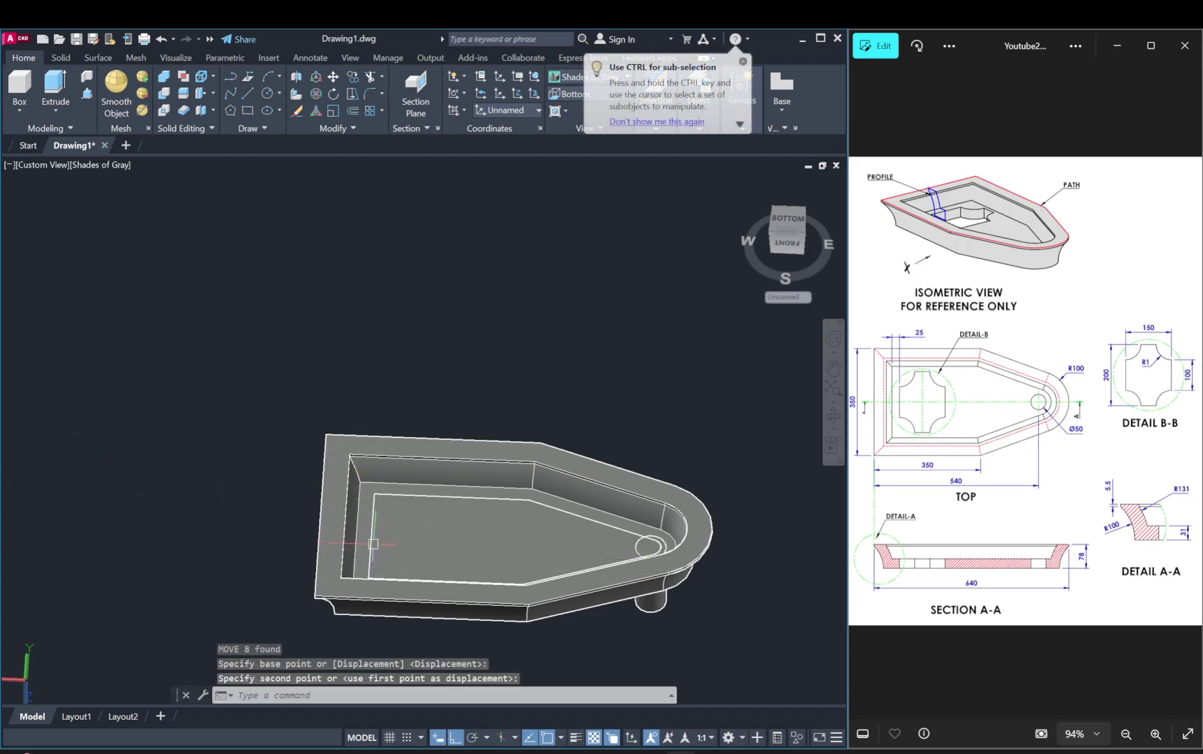
{"action": "mouse_move", "coordinate": [403, 478]}
{"action": "middle_mouse_down", "text": "shift"}
{"action": "mouse_move", "coordinate": [523, 408]}
{"action": "mouse_move", "coordinate": [378, 561]}
{"action": "middle_mouse_up", "text": "shift"}
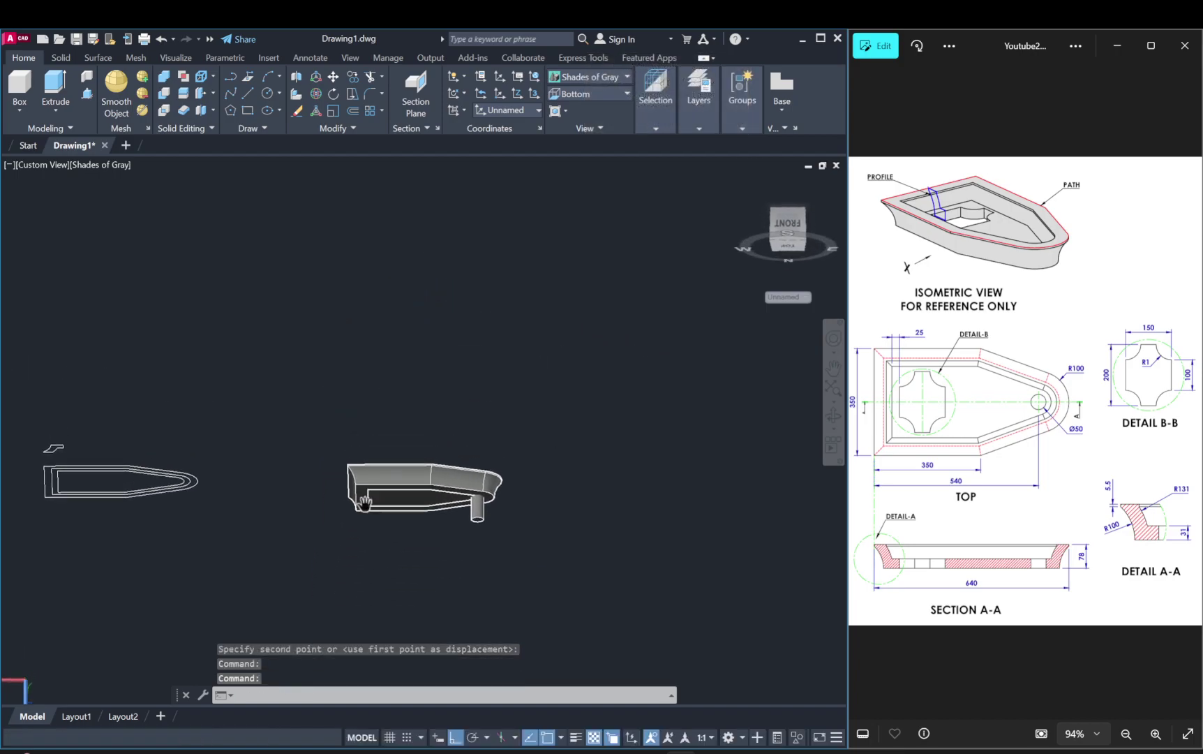
{"action": "key", "text": "ctrl+z"}
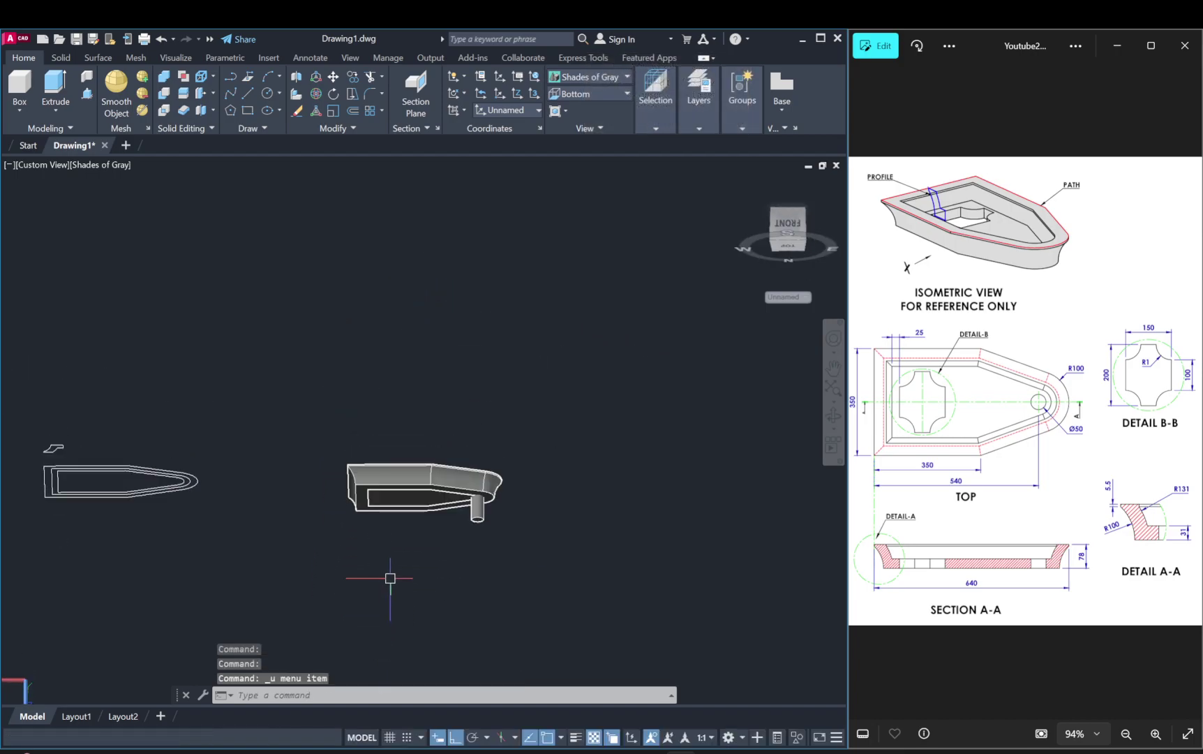
{"action": "key", "text": "ctrl+z"}
{"action": "key", "text": "ctrl+z"}
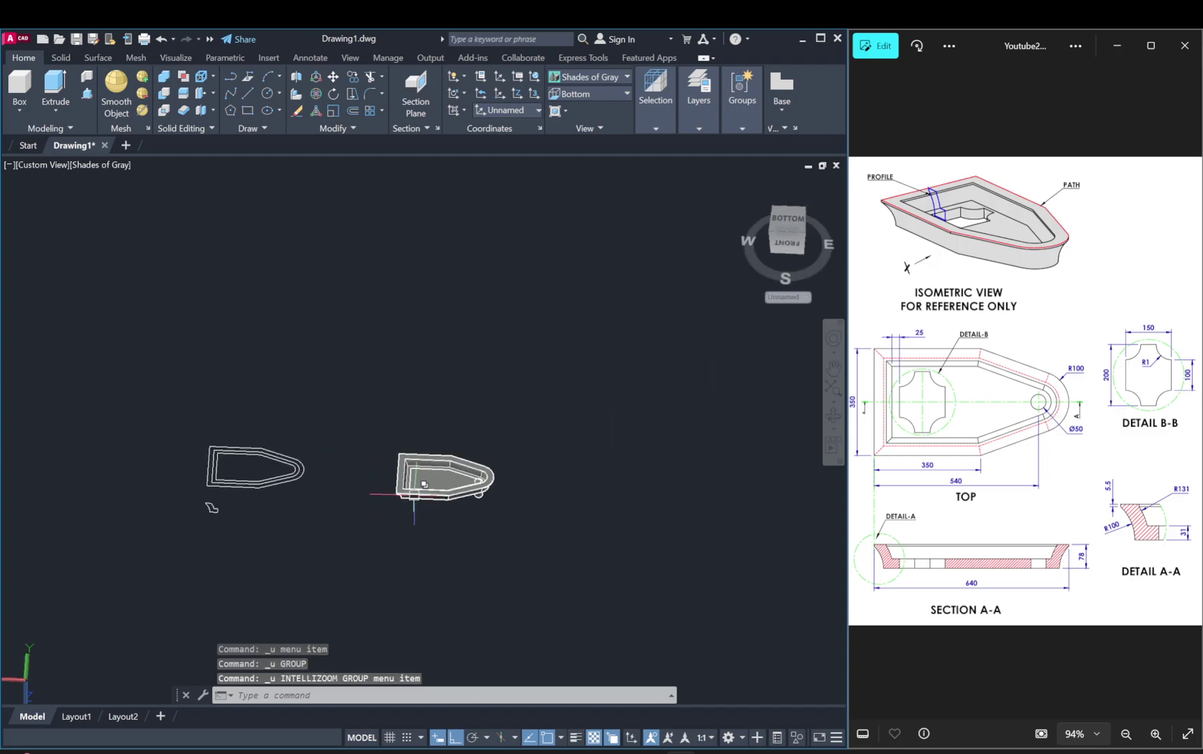
{"action": "key", "text": "ctrl+z"}
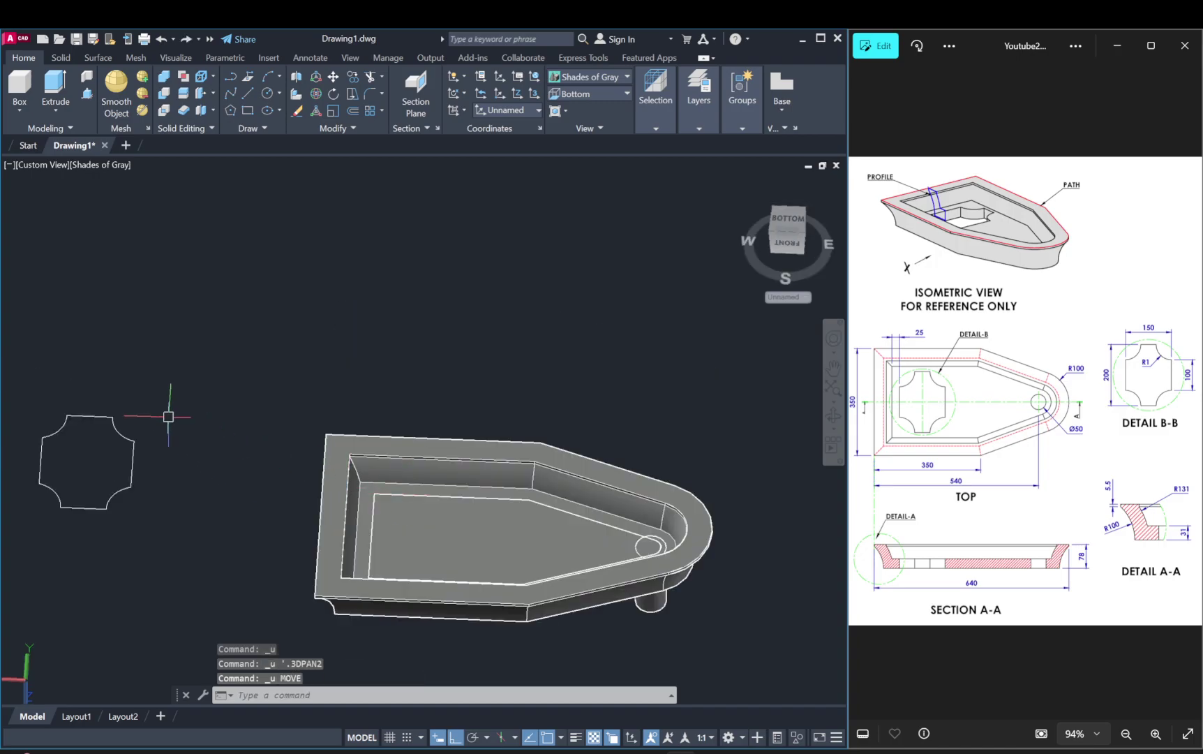
Step: Copy the cross-shaped profile onto the tray floor with the CO command
{"action": "left_click", "coordinate": [19, 538]}
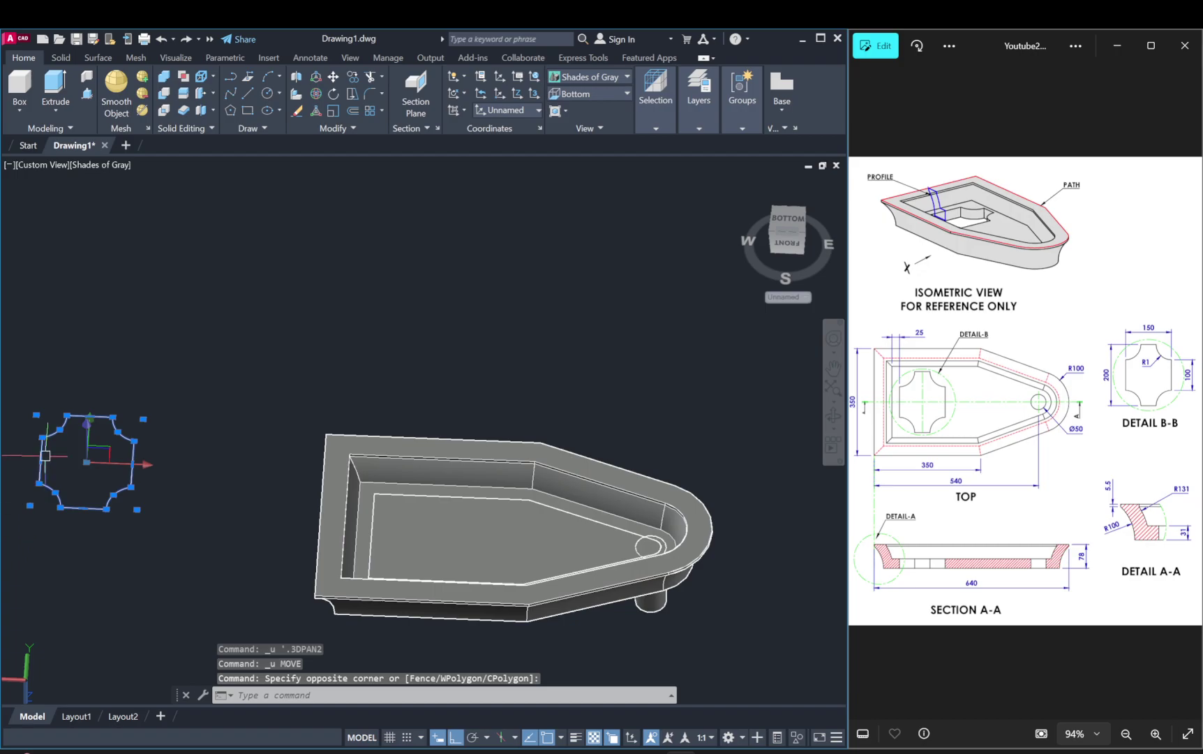
{"action": "type", "text": "o"}
{"action": "key", "text": "Return"}
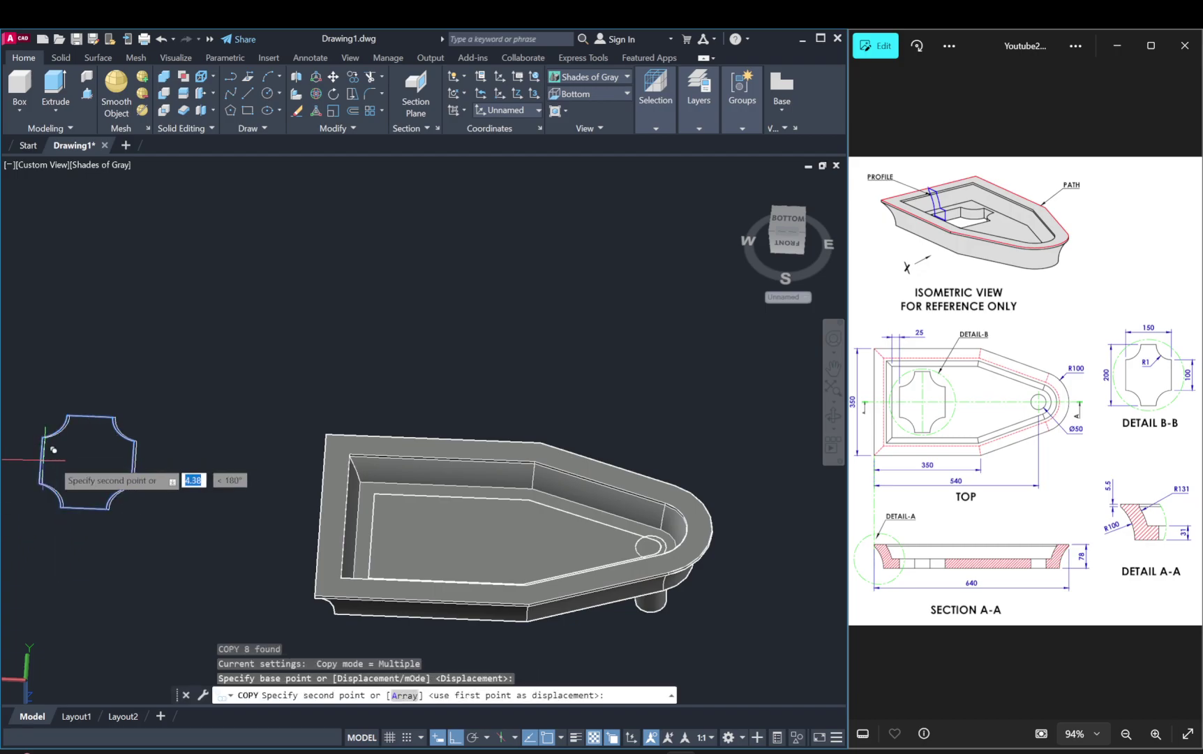
{"action": "left_click", "coordinate": [40, 460]}
{"action": "left_click", "coordinate": [382, 531]}
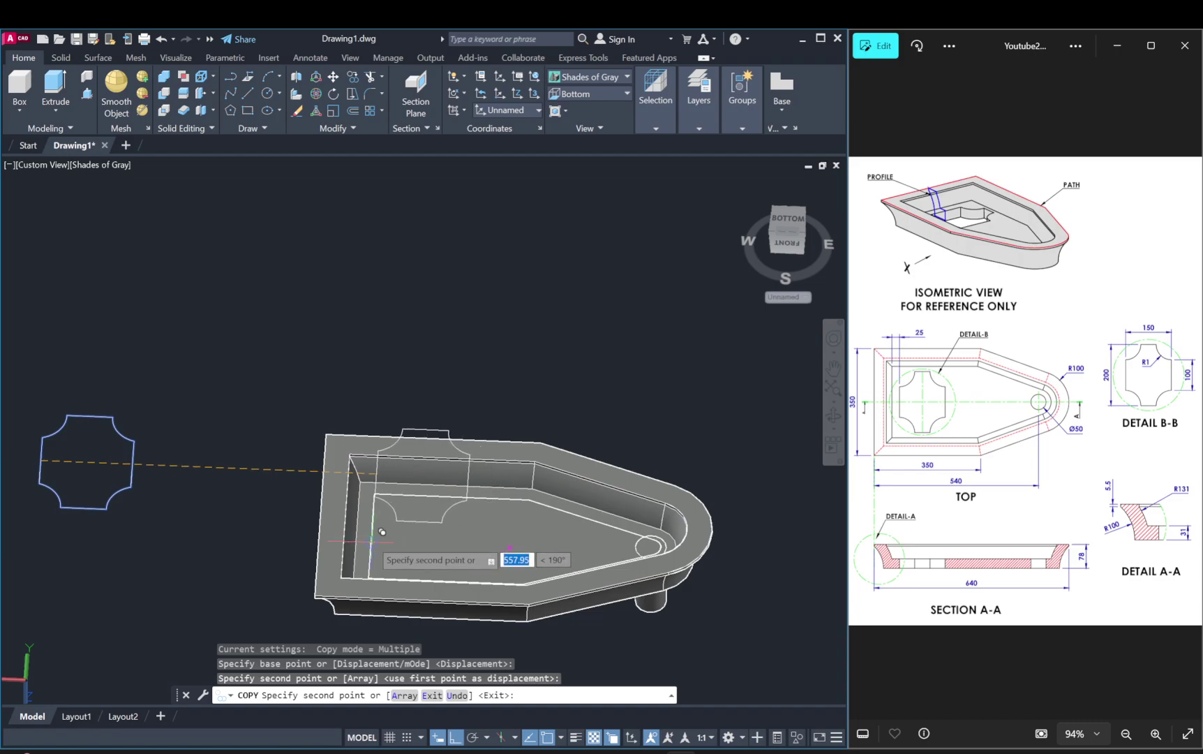
{"action": "scroll", "coordinate": [382, 525], "scroll_direction": "down", "scroll_amount": 2}
{"action": "key", "text": "Escape"}
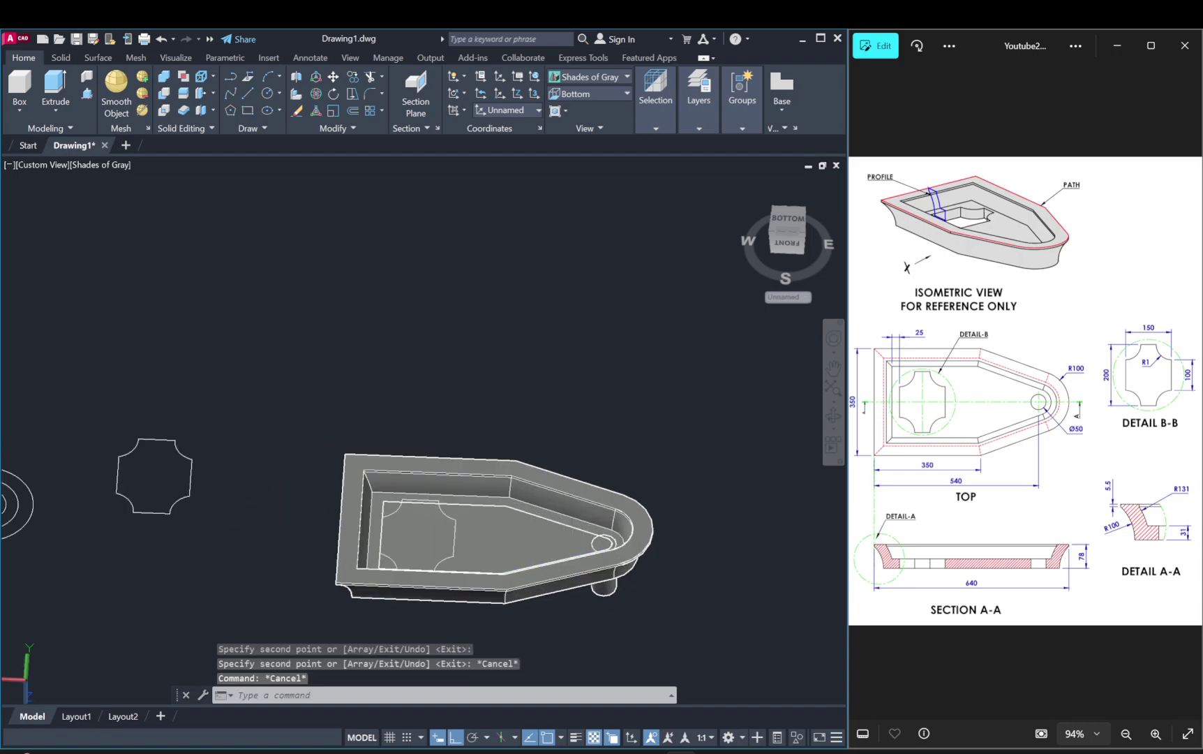
Step: Press-pull the cross-shaped area through the floor and orbit to a tilted view
{"action": "middle_click_drag", "start_coordinate": [441, 528], "coordinate": [470, 537], "text": "shift"}
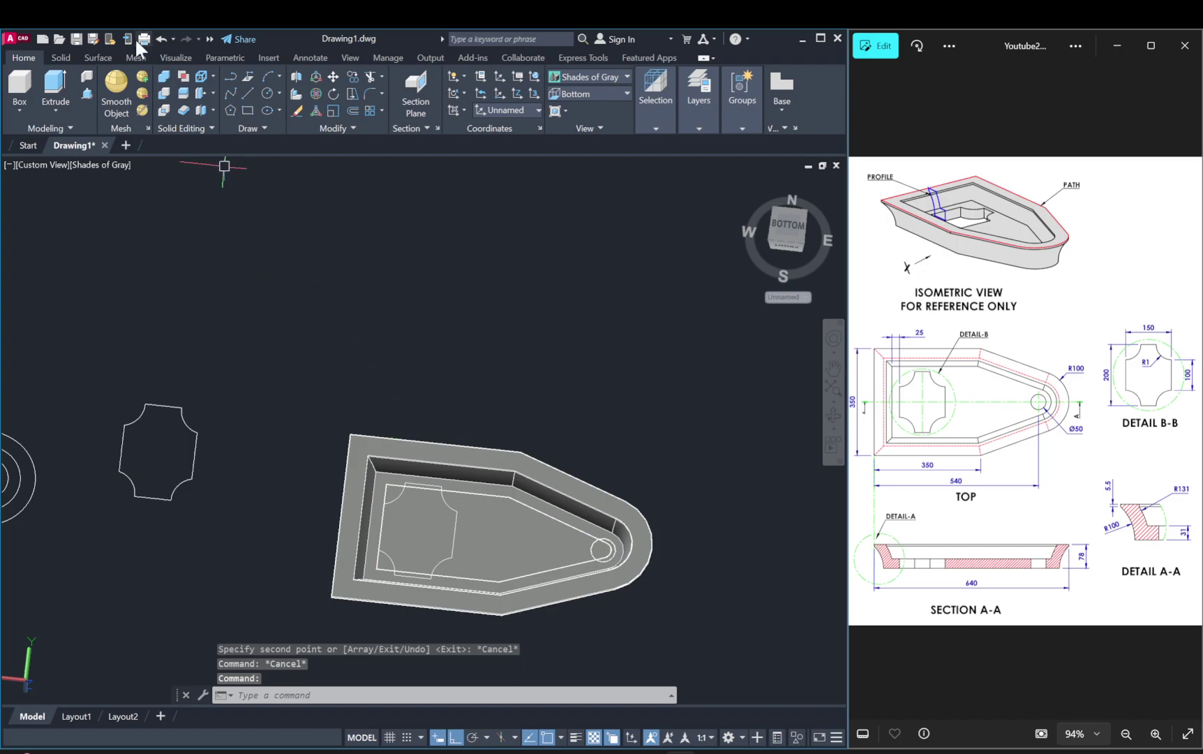
{"action": "left_click", "coordinate": [87, 93]}
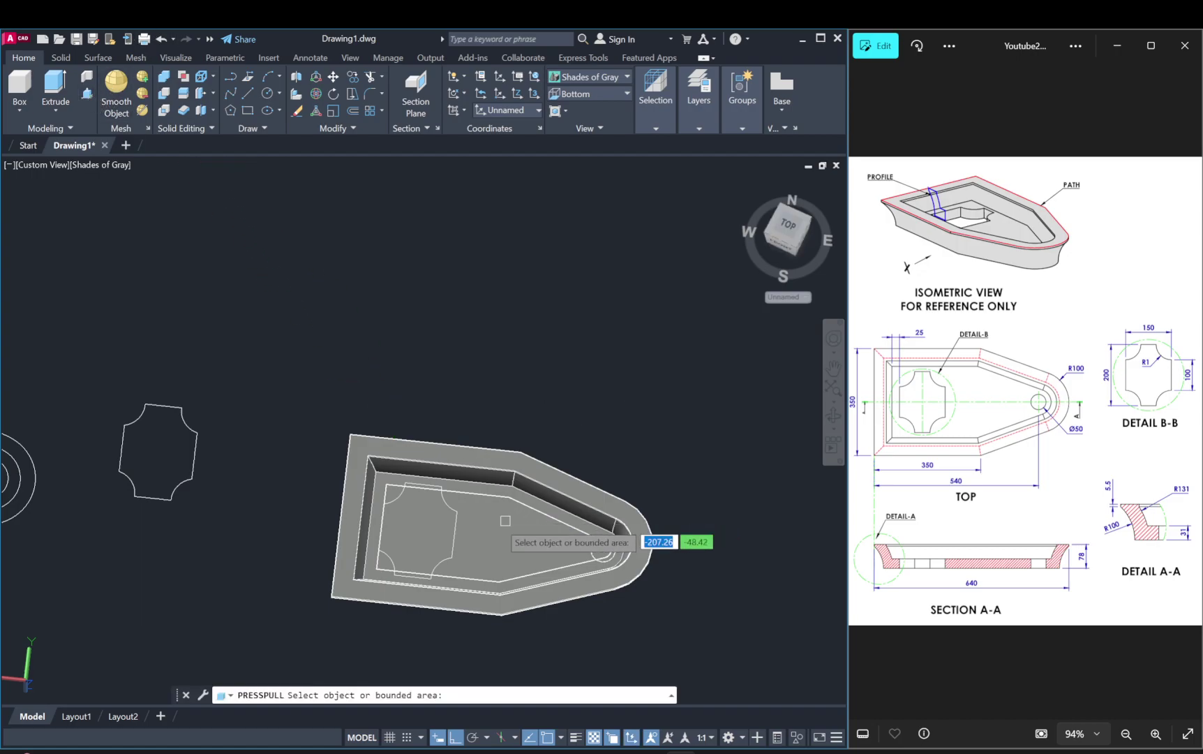
{"action": "left_click", "coordinate": [450, 530]}
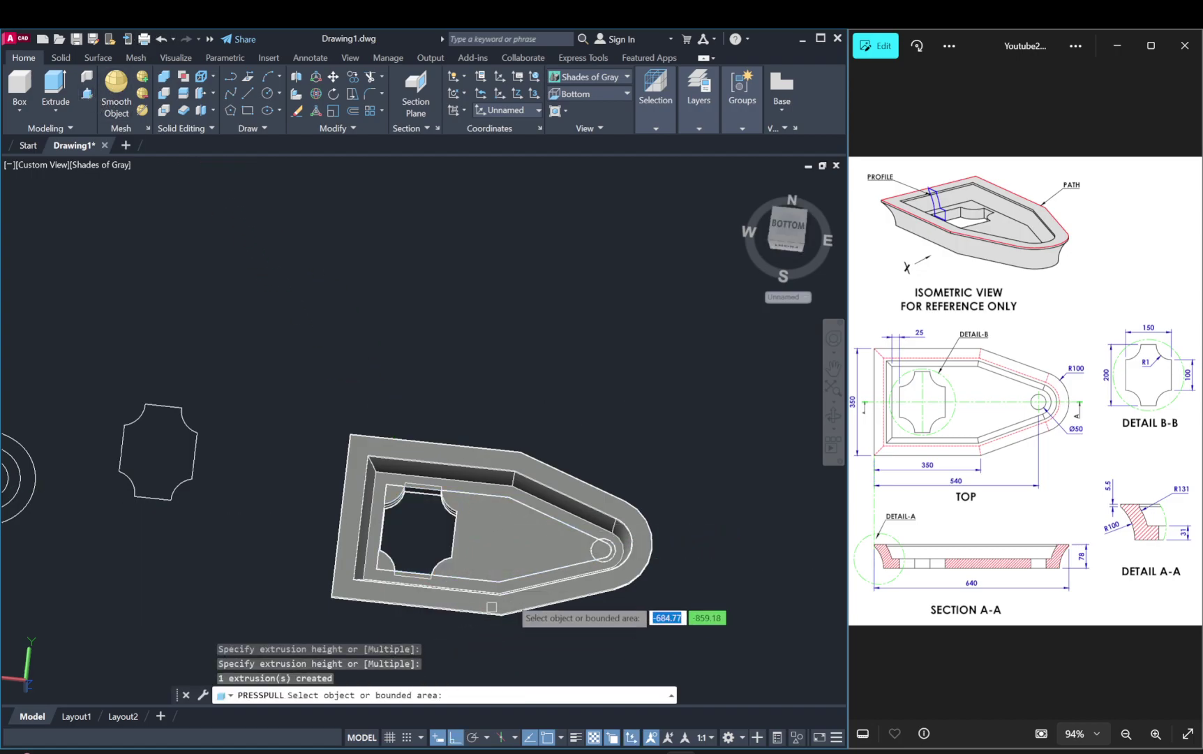
{"action": "key", "text": "Return"}
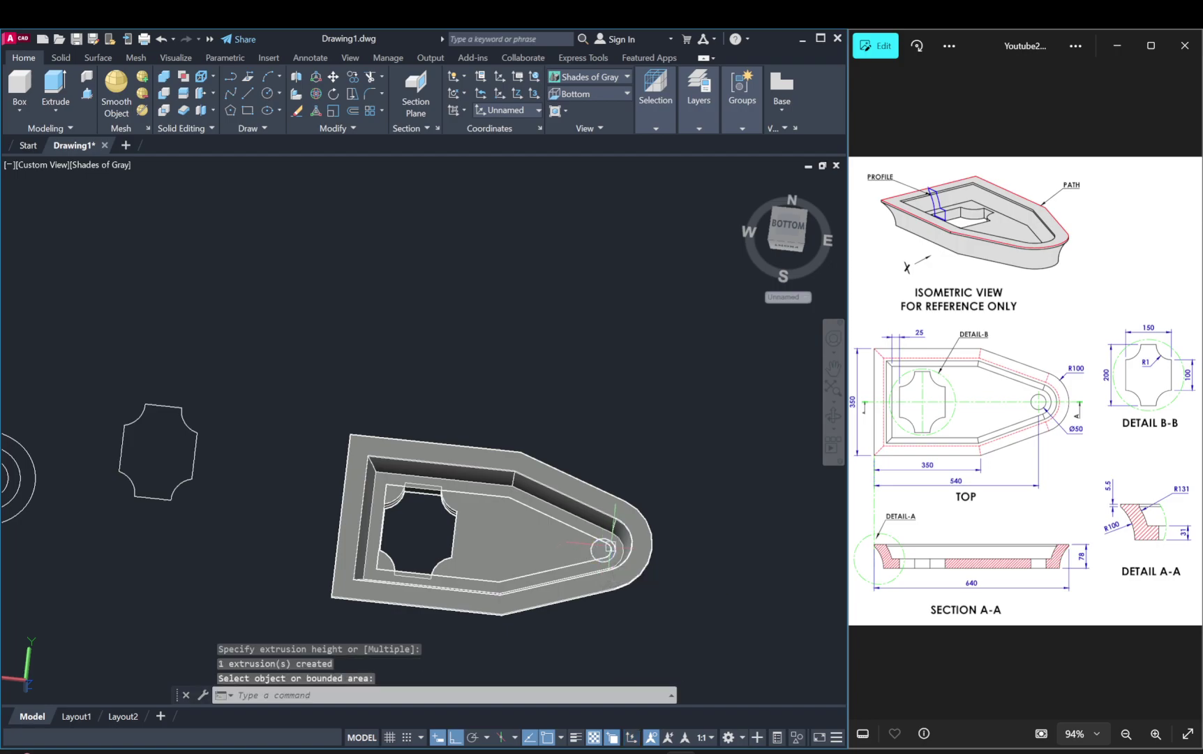
{"action": "middle_click_drag", "start_coordinate": [609, 548], "coordinate": [612, 462], "text": "shift"}
{"action": "left_click", "coordinate": [633, 484]}
{"action": "key", "text": "Escape"}
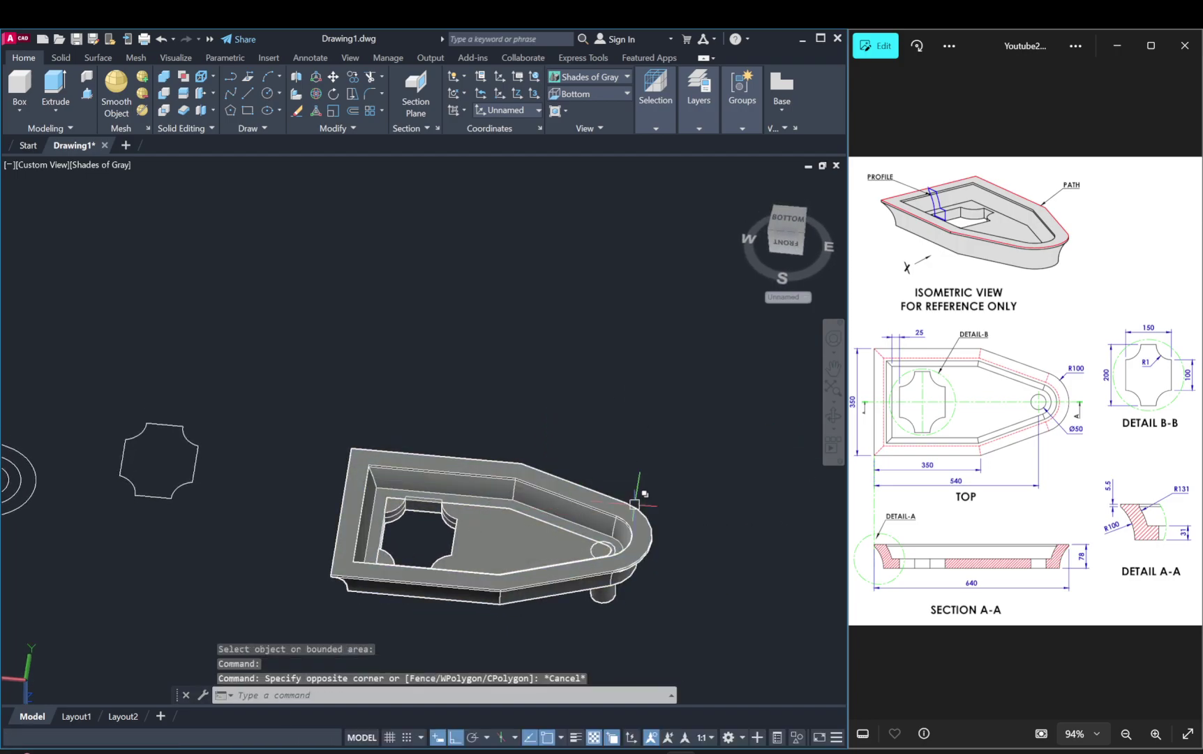
{"action": "left_click", "coordinate": [711, 487]}
{"action": "key", "text": "Escape"}
Step: Union the two tray solids into one
{"action": "left_click", "coordinate": [582, 520]}
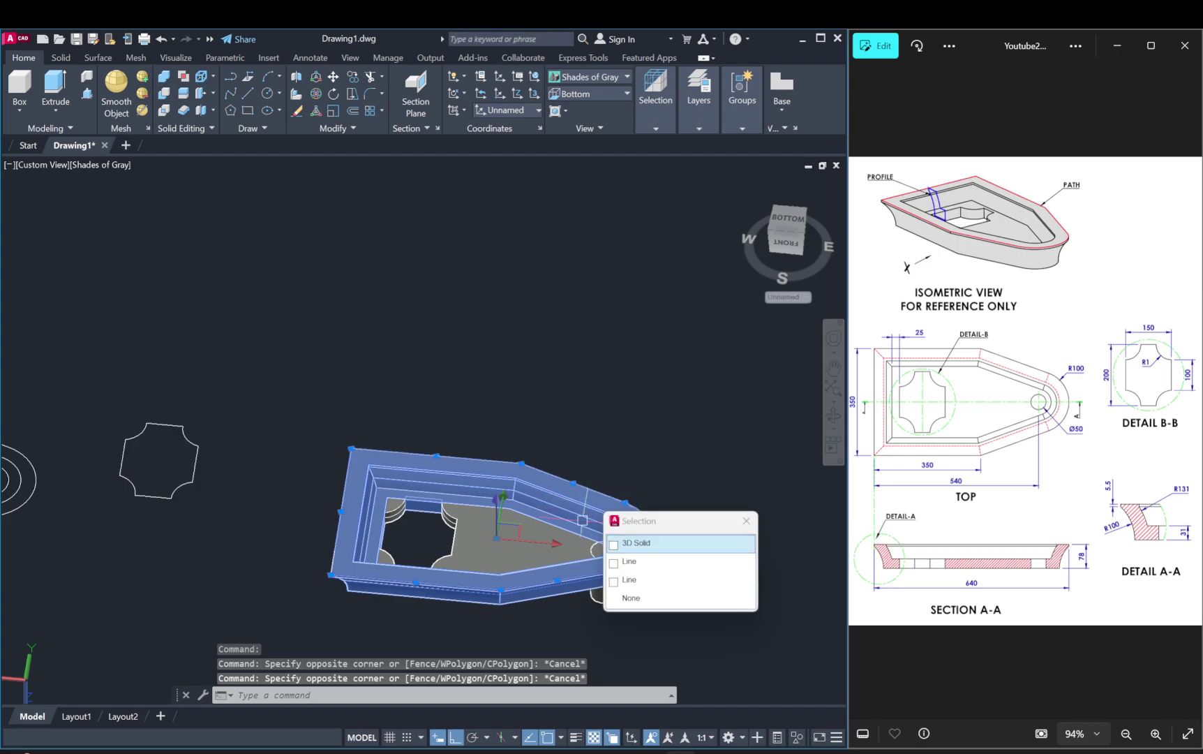
{"action": "left_click", "coordinate": [637, 542]}
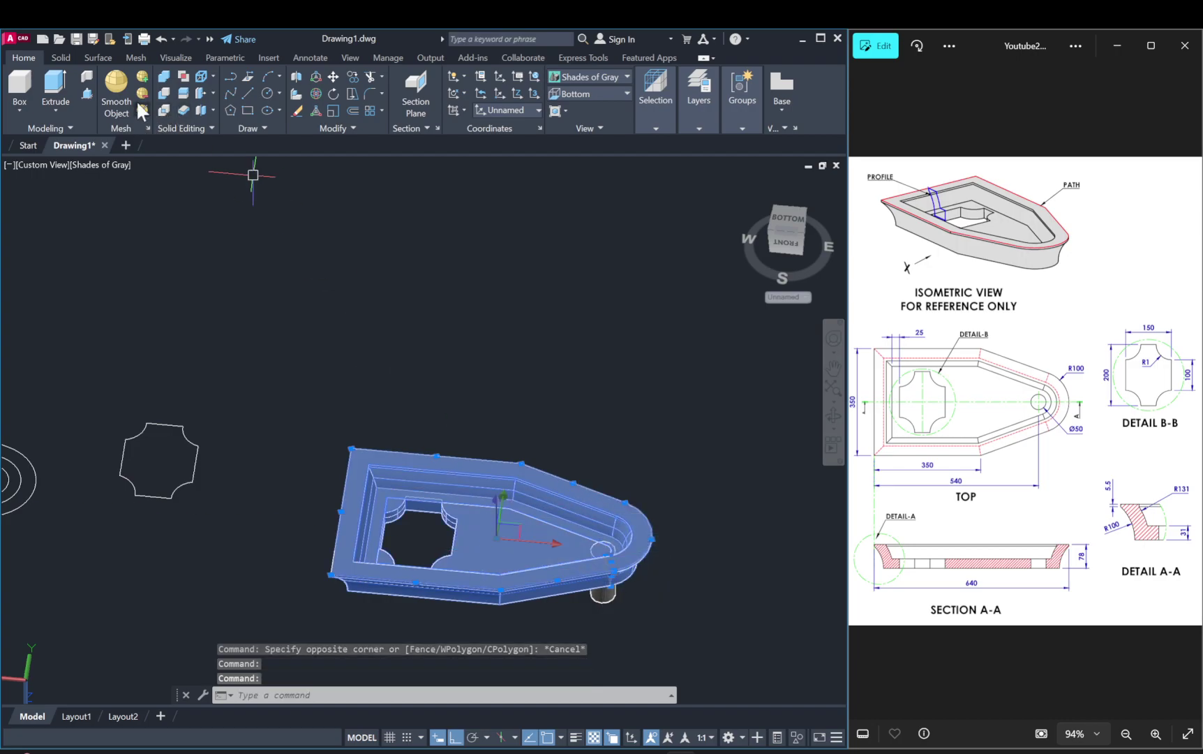
{"action": "key", "text": "Escape"}
{"action": "key", "text": "Escape"}
{"action": "left_click", "coordinate": [168, 83]}
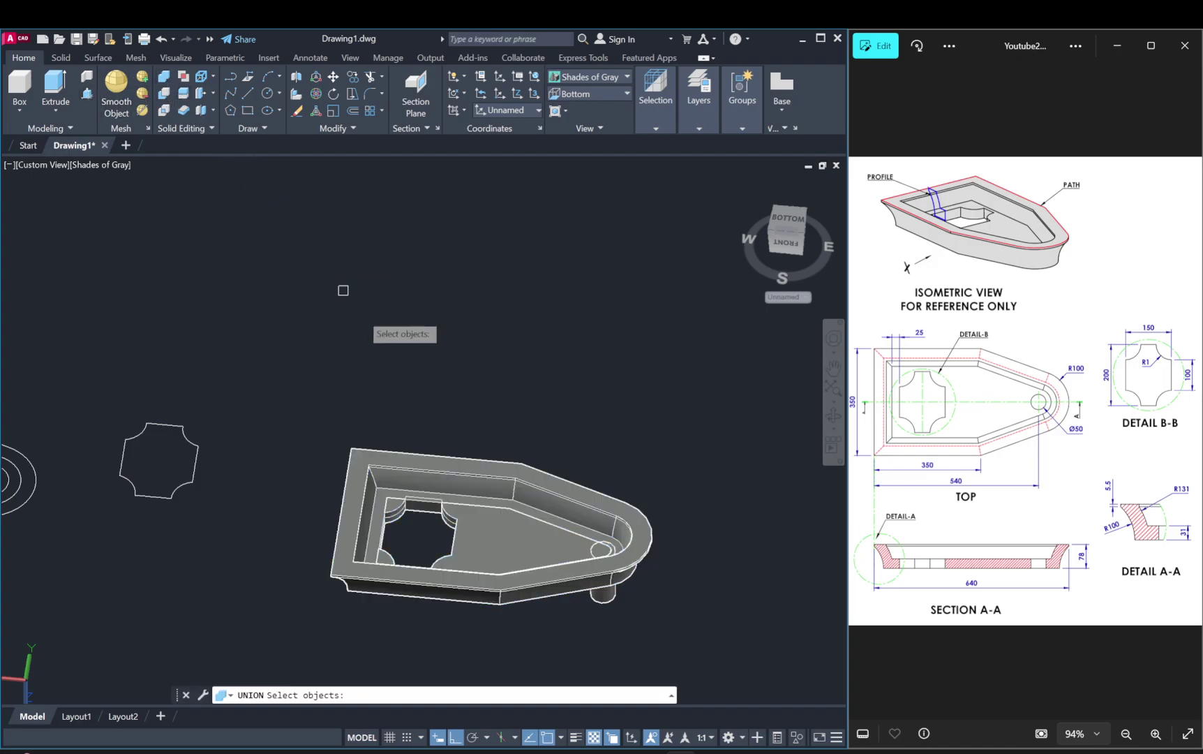
{"action": "left_click", "coordinate": [482, 488]}
{"action": "left_click", "coordinate": [603, 592]}
{"action": "key", "text": "Return"}
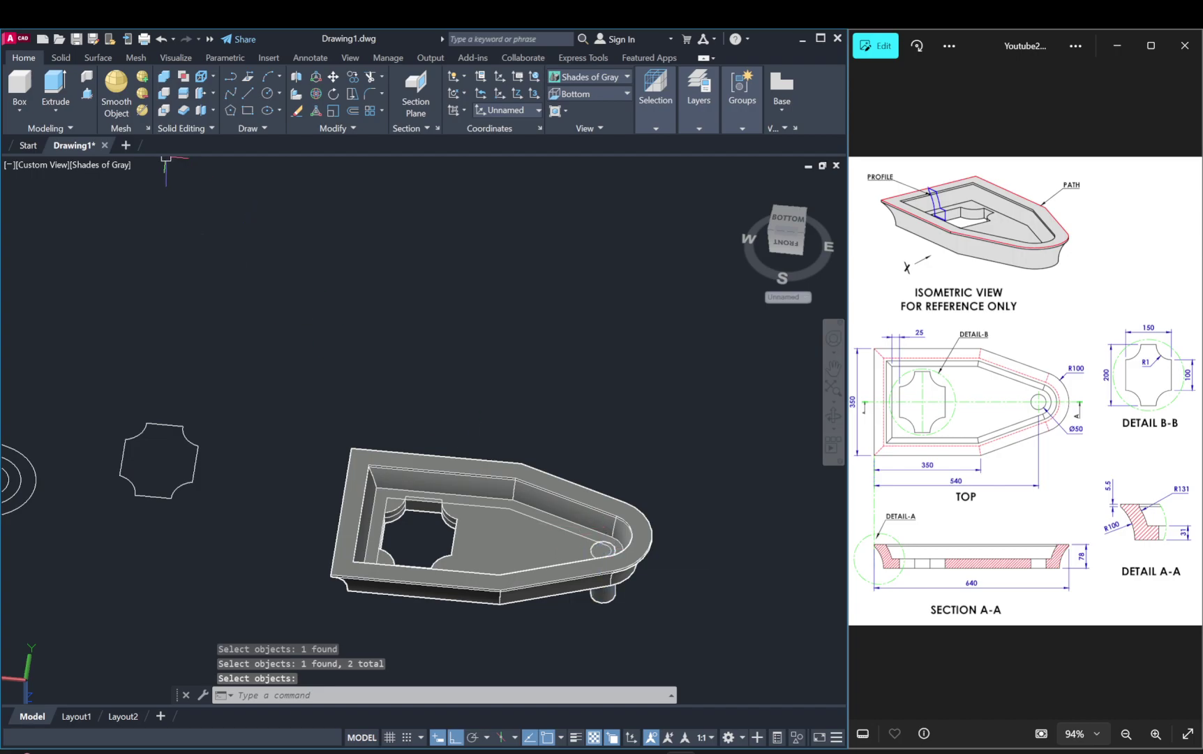
Step: Start a subtraction, mistakenly selecting both the tray and the bow cylinder to keep
{"action": "left_click", "coordinate": [168, 83]}
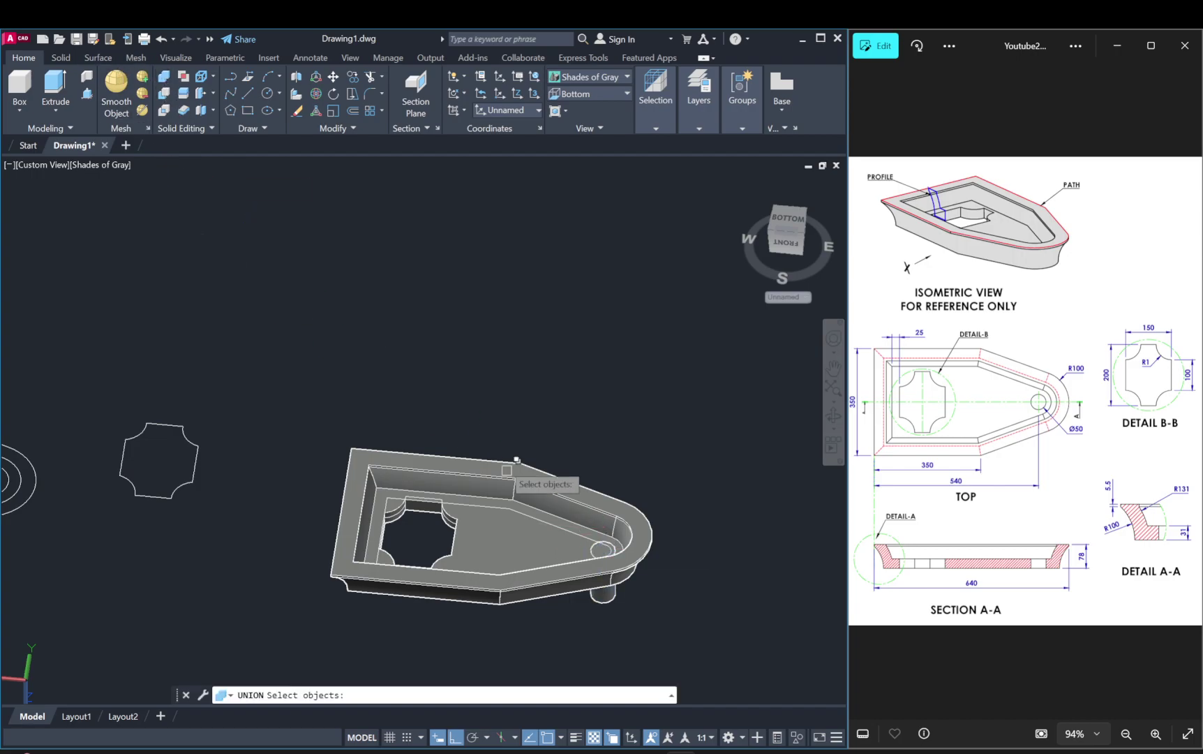
{"action": "key", "text": "Escape"}
{"action": "left_click", "coordinate": [165, 94]}
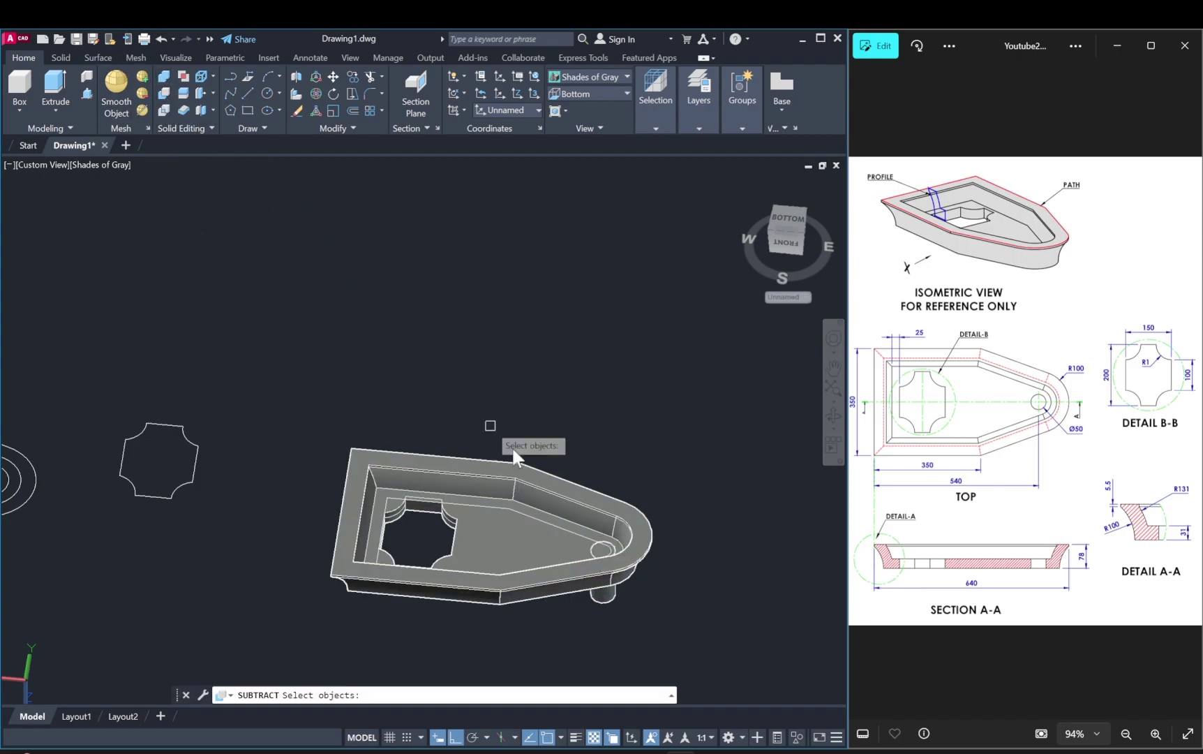
{"action": "left_click", "coordinate": [588, 535]}
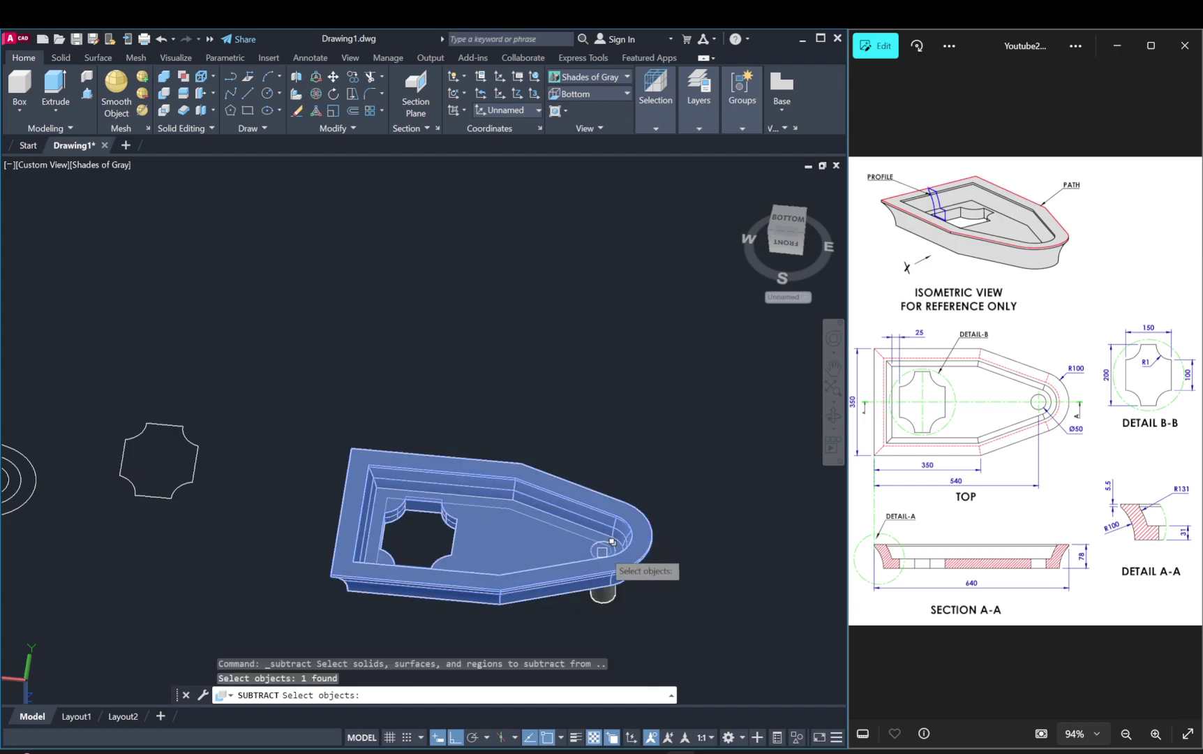
{"action": "scroll", "coordinate": [600, 544], "scroll_direction": "up", "scroll_amount": 3}
{"action": "left_click", "coordinate": [611, 639]}
{"action": "key", "text": "Return"}
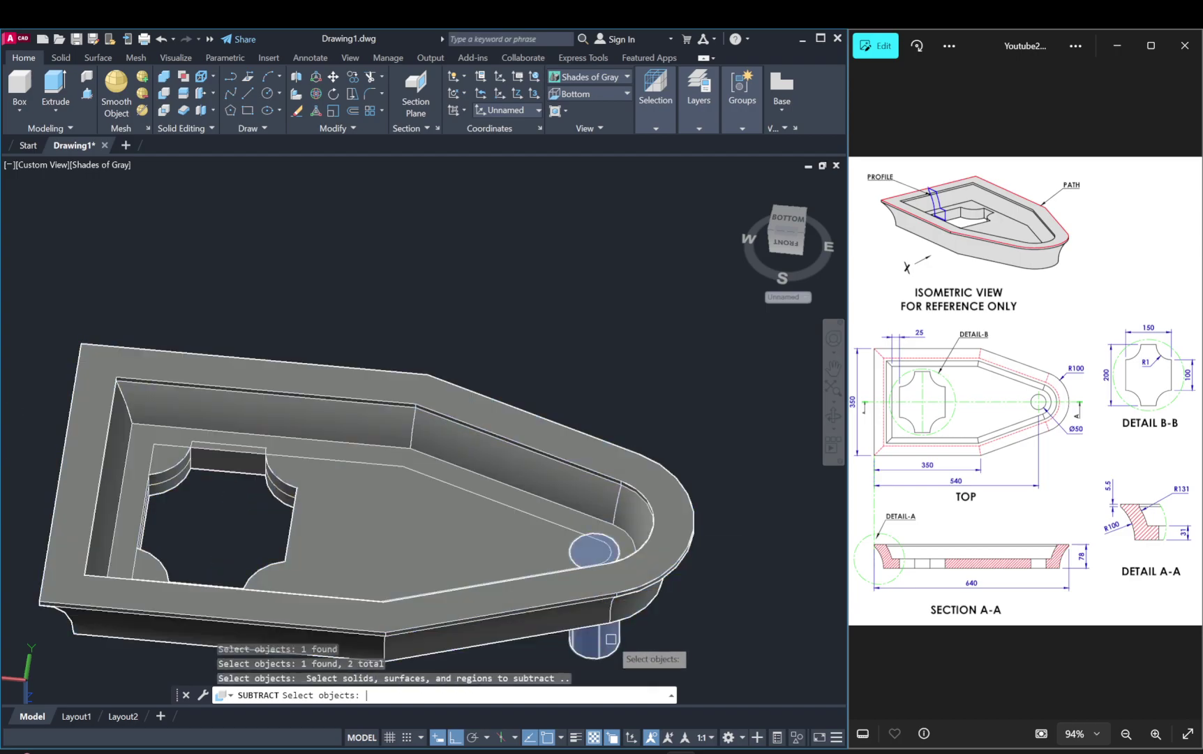
Step: Subtract the bow cylinder from the tray, leaving a small round hole at the bow
{"action": "left_click", "coordinate": [164, 93]}
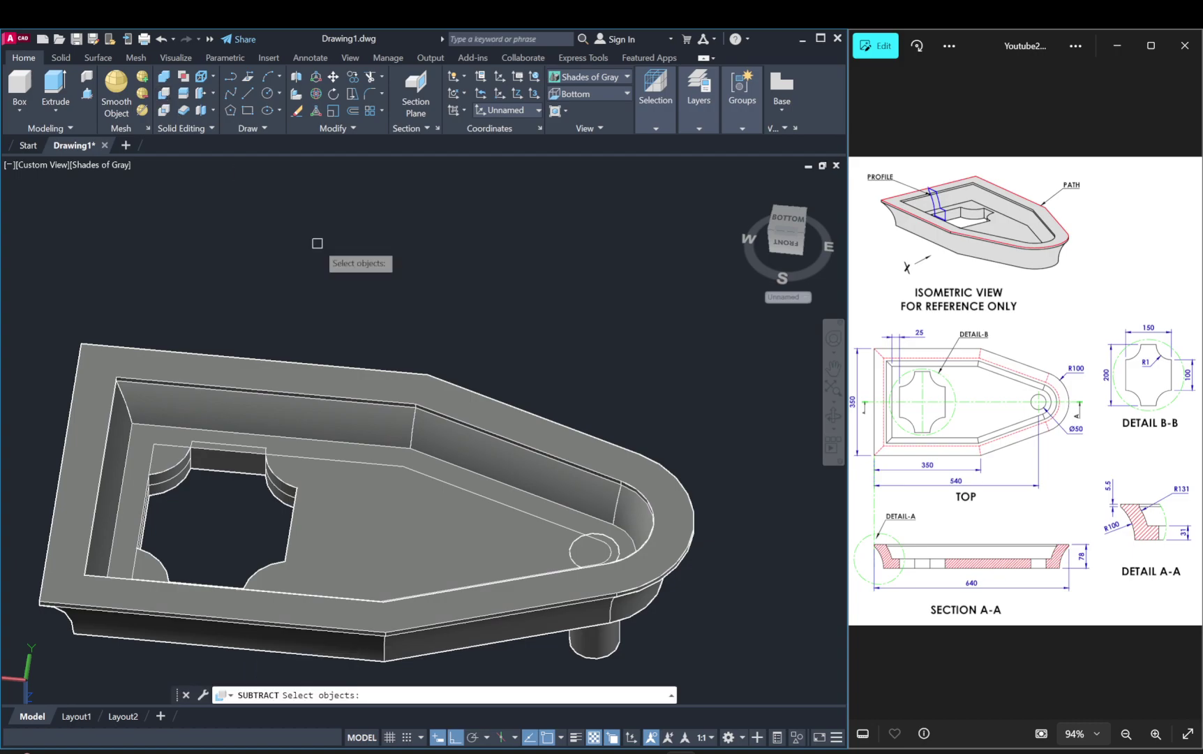
{"action": "left_click", "coordinate": [417, 423]}
{"action": "left_click", "coordinate": [510, 491]}
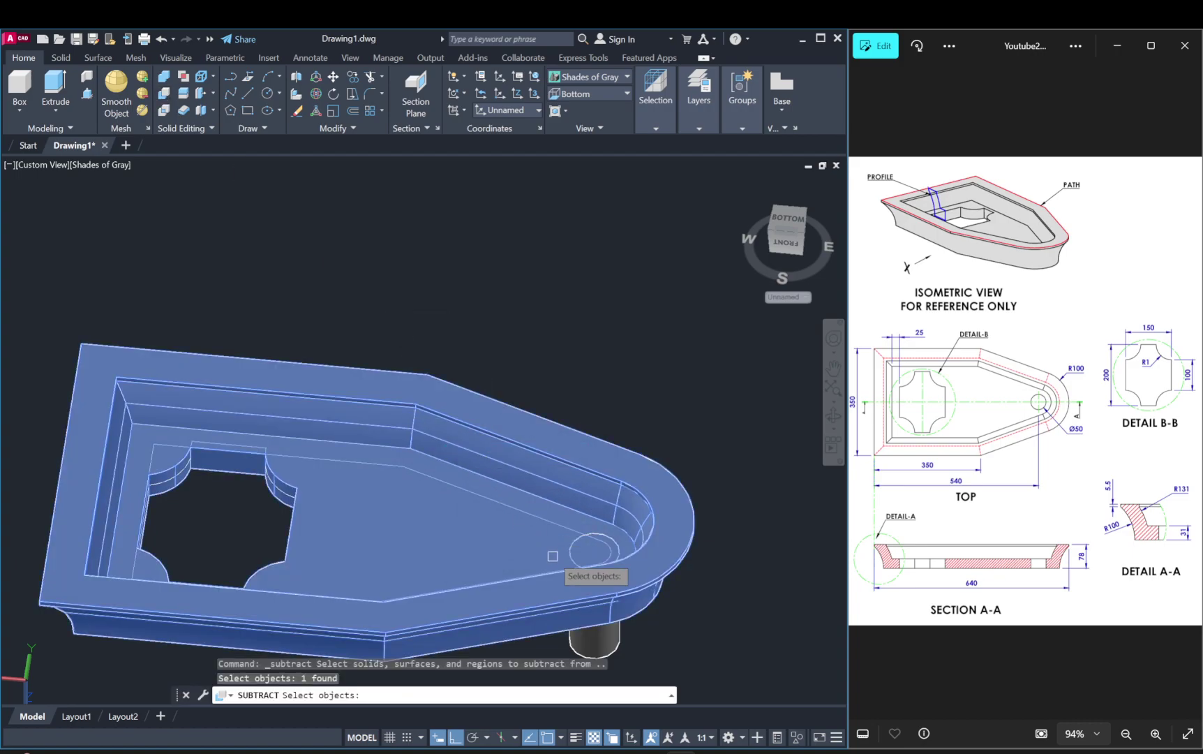
{"action": "key", "text": "Return"}
{"action": "left_click", "coordinate": [596, 640]}
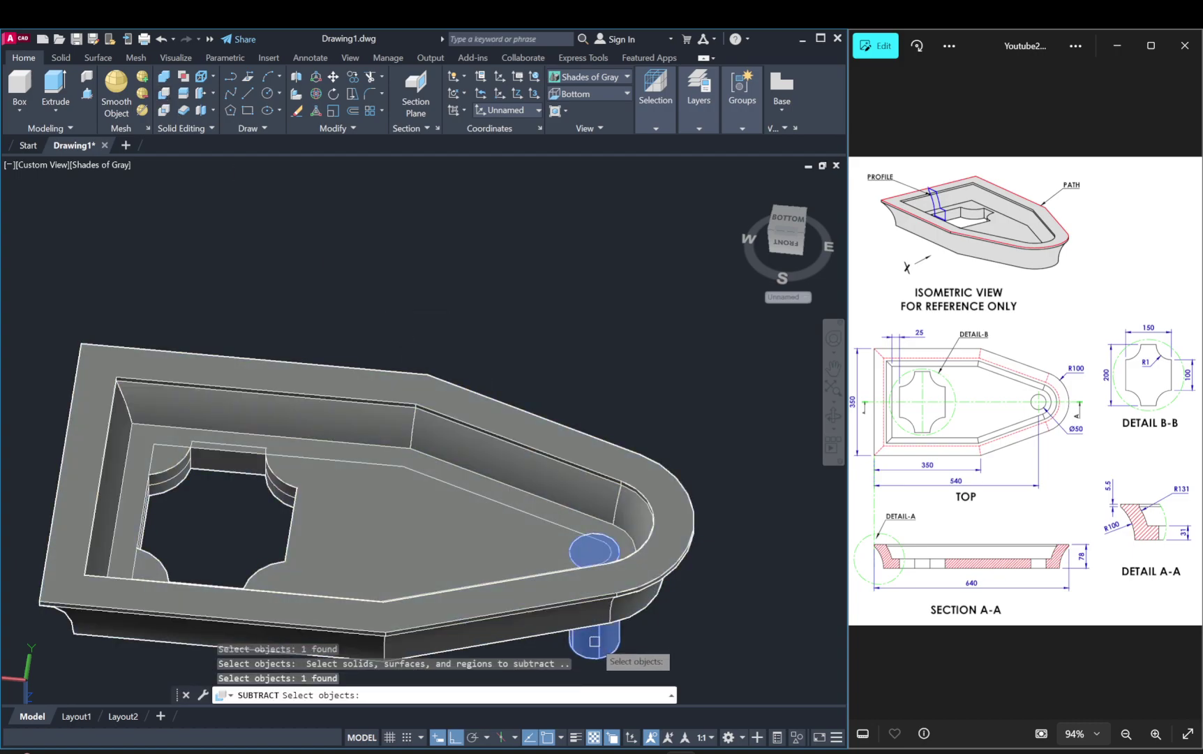
{"action": "key", "text": "Return"}
{"action": "scroll", "coordinate": [602, 626], "scroll_direction": "down", "scroll_amount": 2}
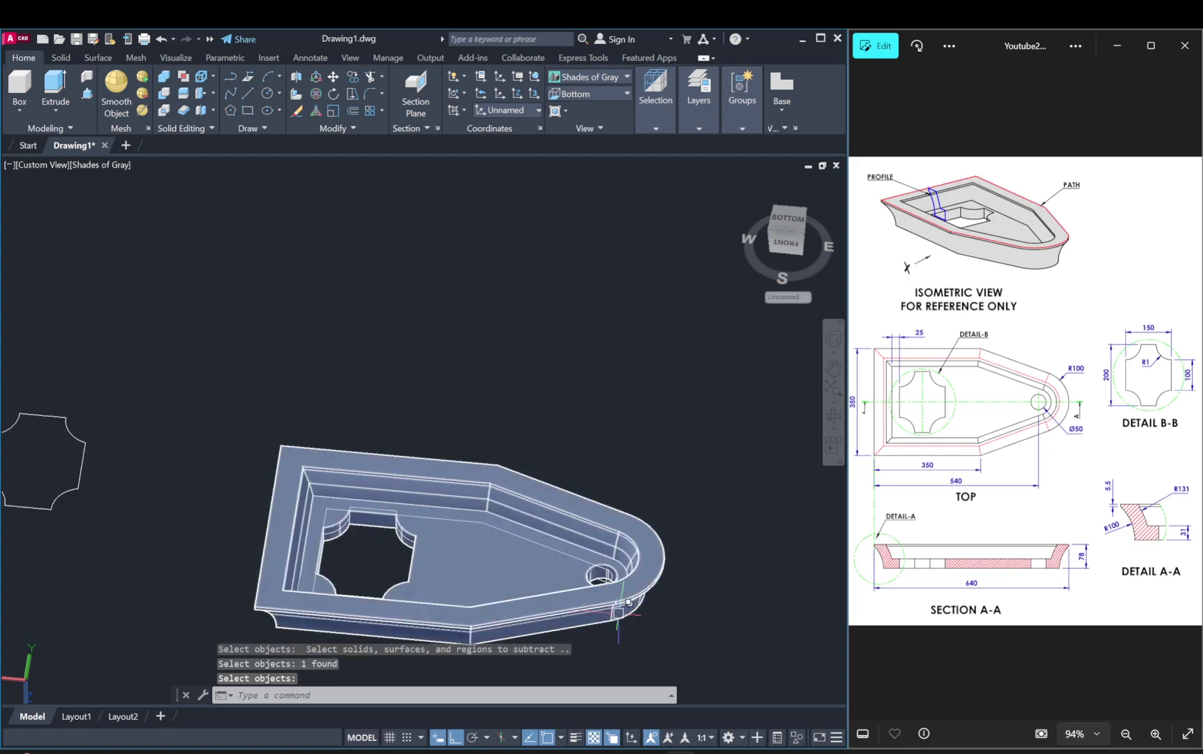
{"action": "left_click", "coordinate": [514, 544]}
{"action": "key", "text": "Escape"}
{"action": "left_click", "coordinate": [511, 543]}
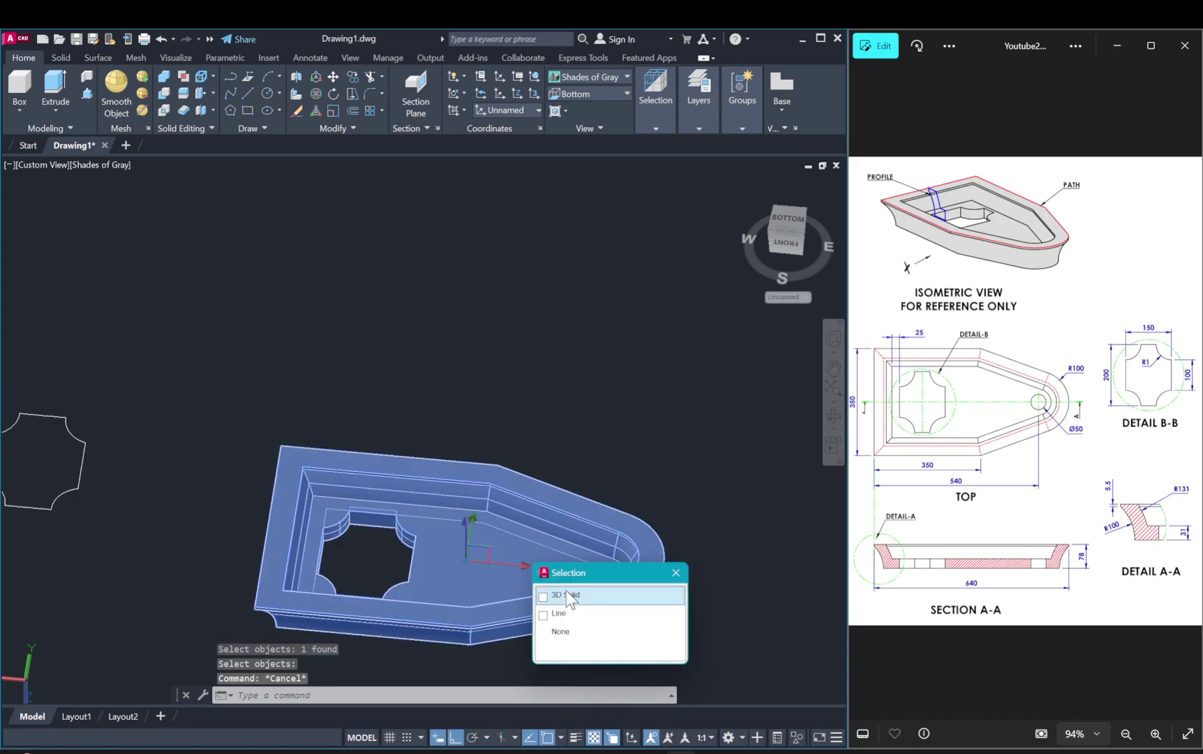
Step: Window-select and erase the 189 leftover outlines, profile and extra tray, then orbit the finished tray
{"action": "key", "text": "Escape"}
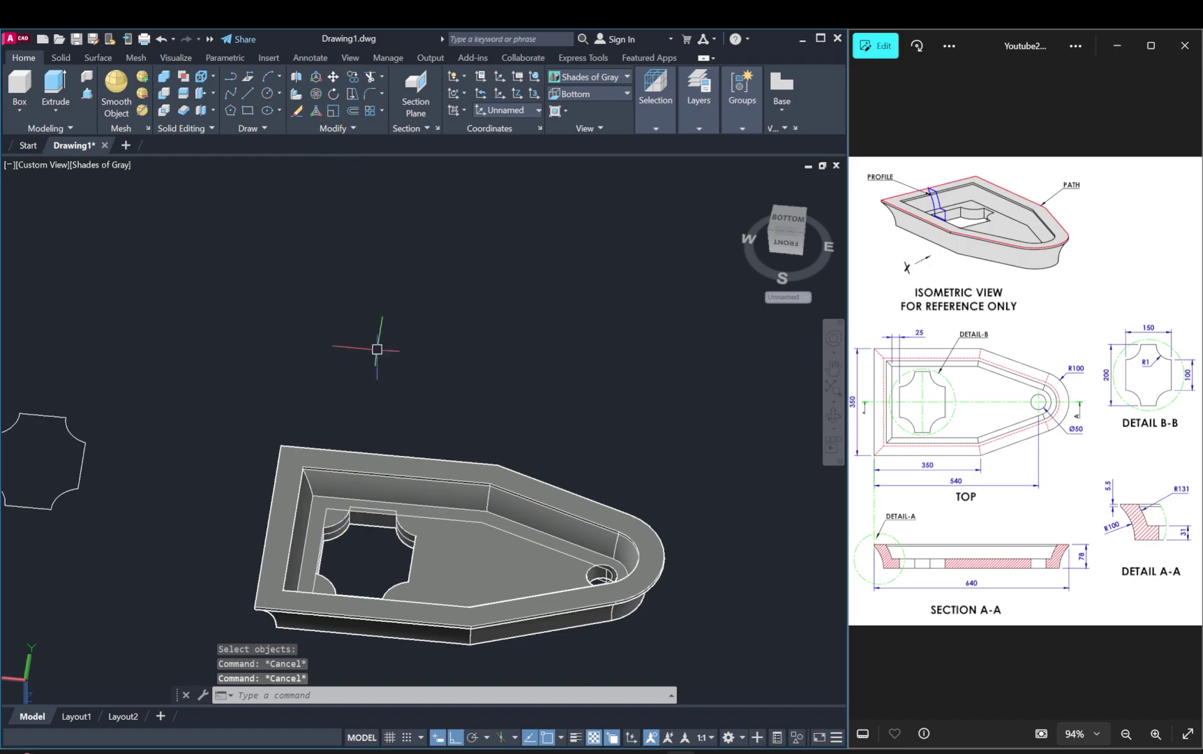
{"action": "left_click", "coordinate": [440, 561]}
{"action": "left_click", "coordinate": [466, 561]}
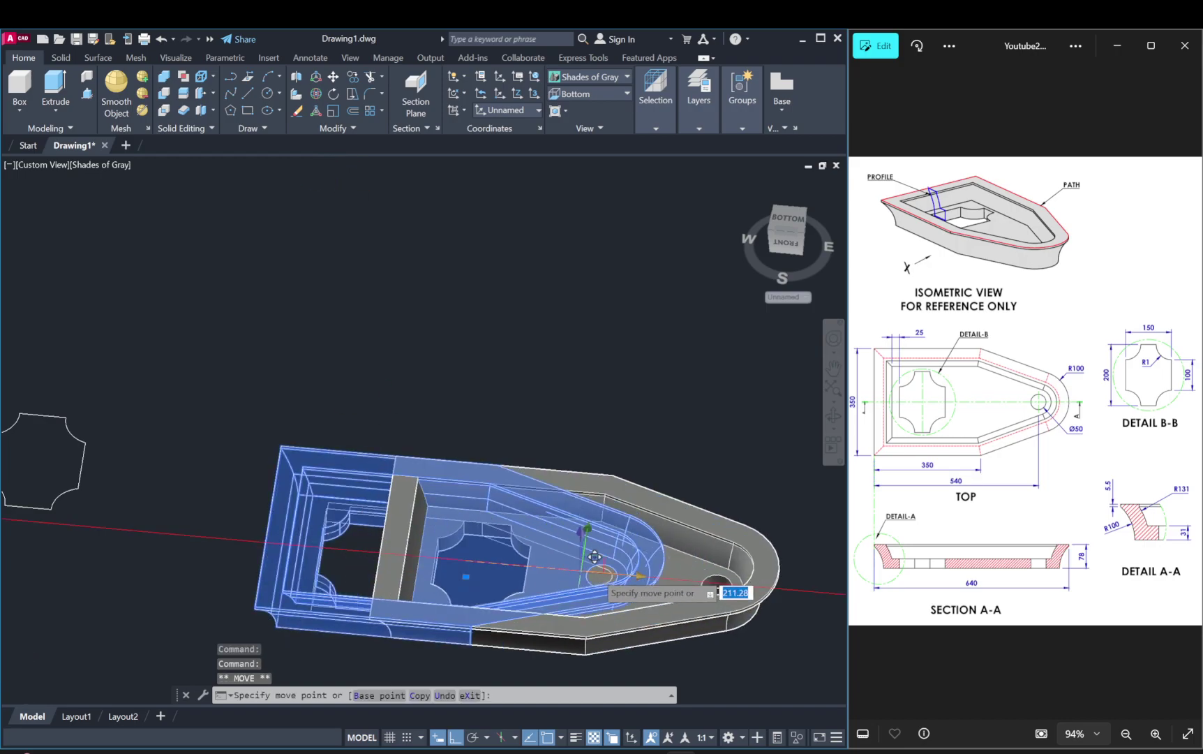
{"action": "scroll", "coordinate": [647, 535], "scroll_direction": "down", "scroll_amount": 5}
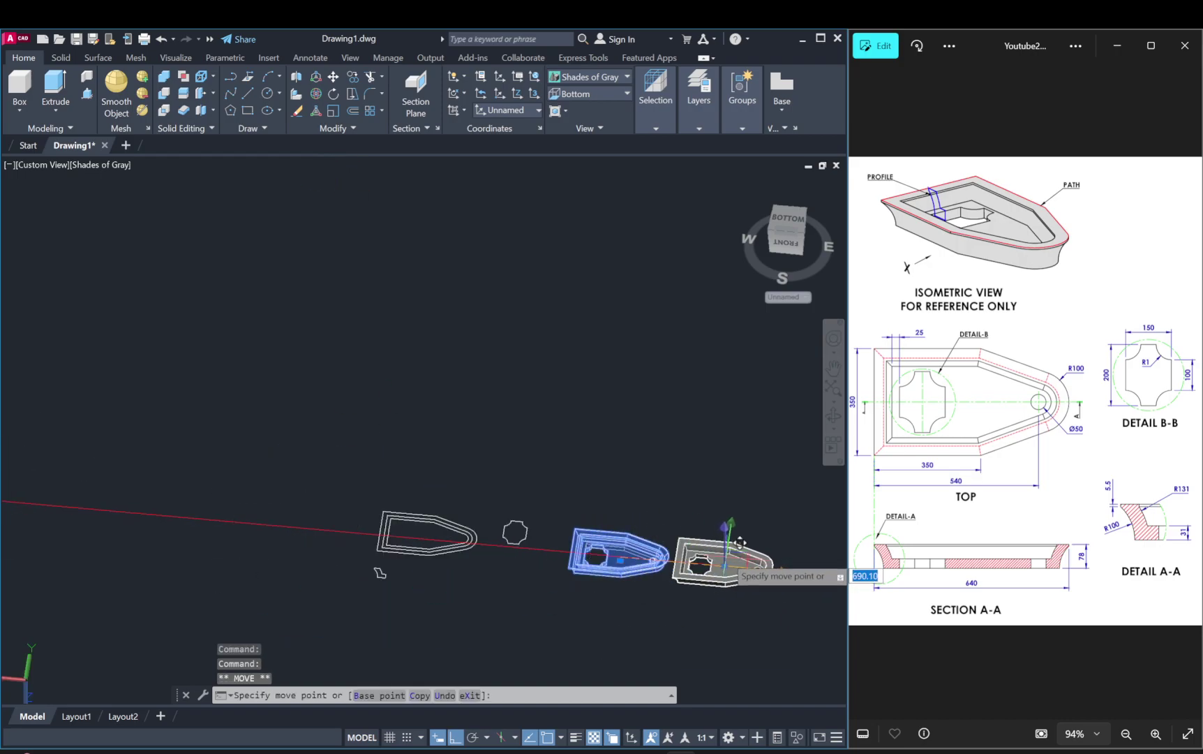
{"action": "middle_click_drag", "start_coordinate": [647, 535], "coordinate": [412, 503]}
{"action": "key", "text": "Escape"}
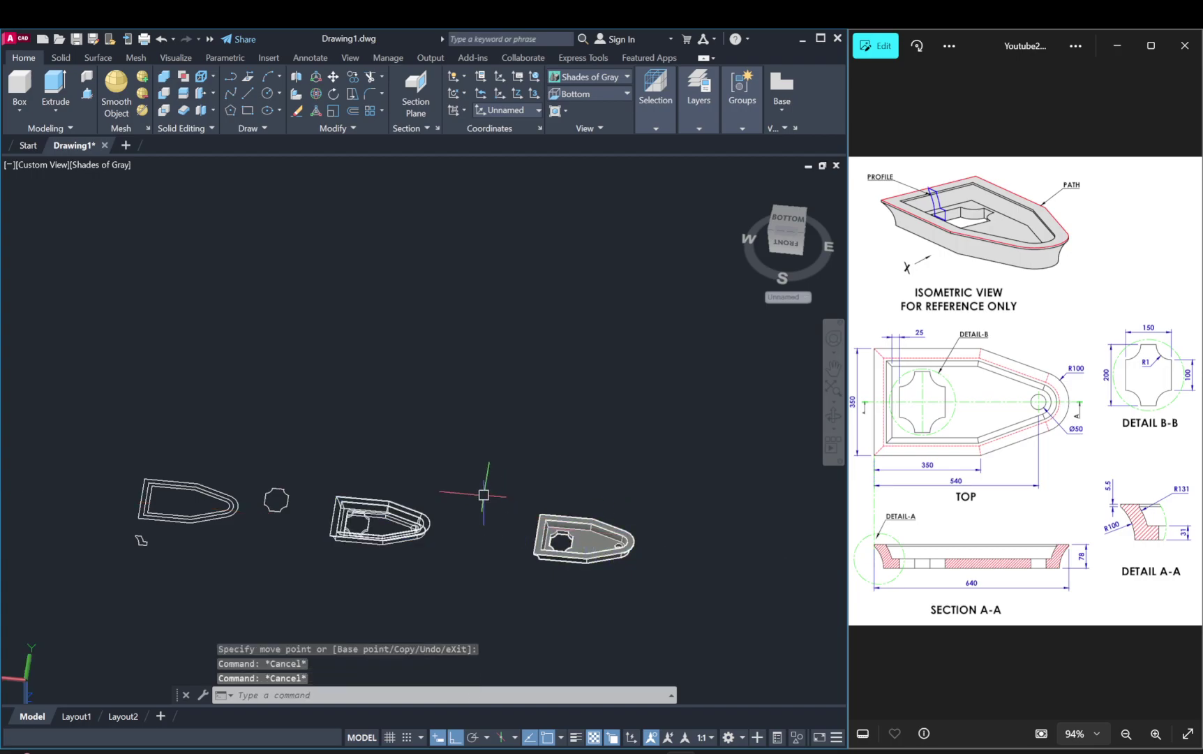
{"action": "left_click_drag", "start_coordinate": [478, 465], "coordinate": [81, 574]}
{"action": "key", "text": "Delete"}
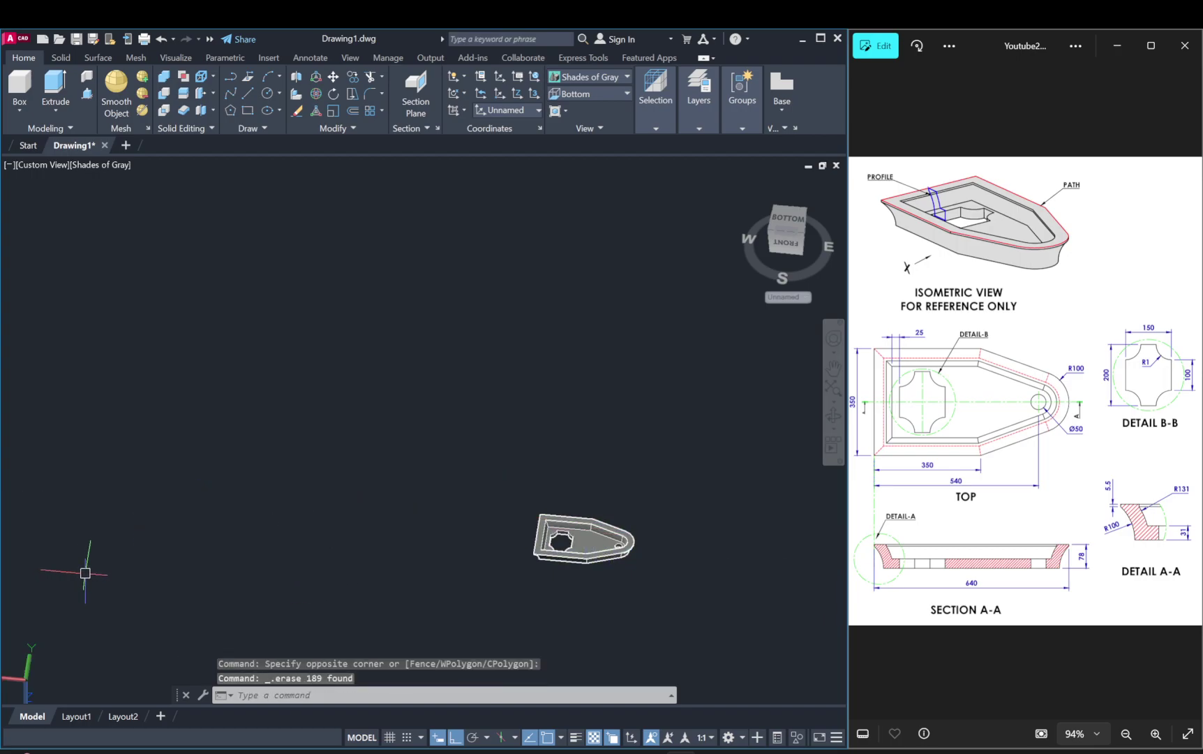
{"action": "scroll", "coordinate": [653, 556], "scroll_direction": "up", "scroll_amount": 2}
{"action": "mouse_move", "coordinate": [653, 557]}
{"action": "middle_mouse_down", "text": "shift"}
{"action": "mouse_move", "coordinate": [586, 547]}
{"action": "mouse_move", "coordinate": [509, 477]}
{"action": "mouse_move", "coordinate": [516, 500]}
{"action": "mouse_move", "coordinate": [517, 464]}
{"action": "middle_mouse_up", "text": "shift"}
{"action": "scroll", "coordinate": [586, 547], "scroll_direction": "up", "scroll_amount": 2}
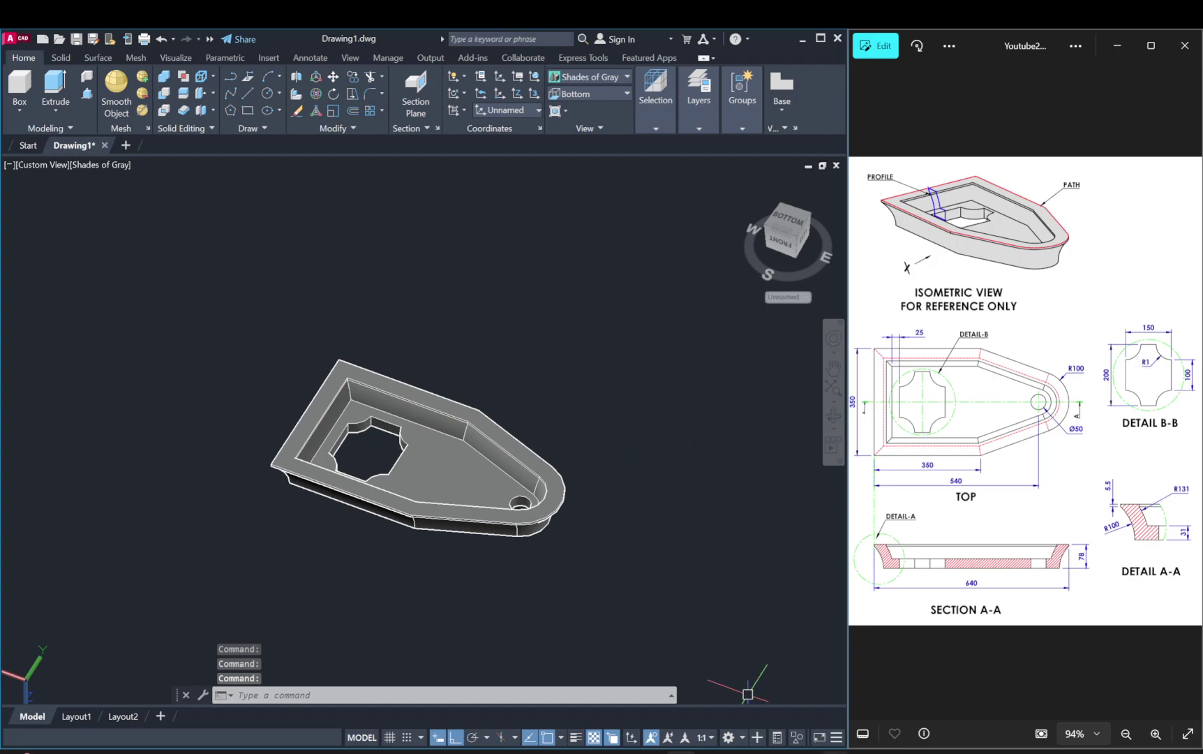